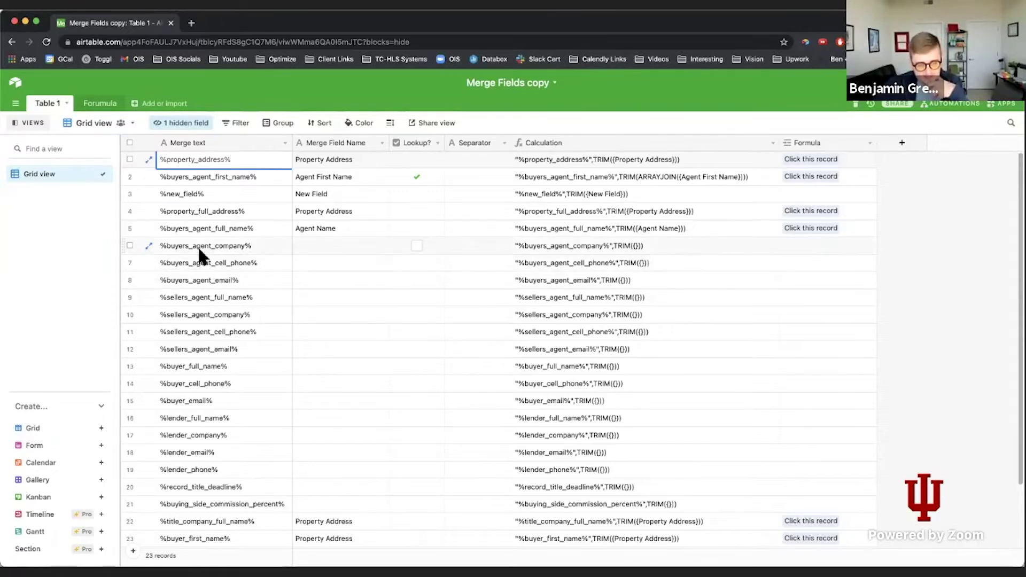
Step: Highlight Table 1's merge-text and Calculation values, then select the Forumula table's Formula To Copy record
drag(200, 247, 217, 369)
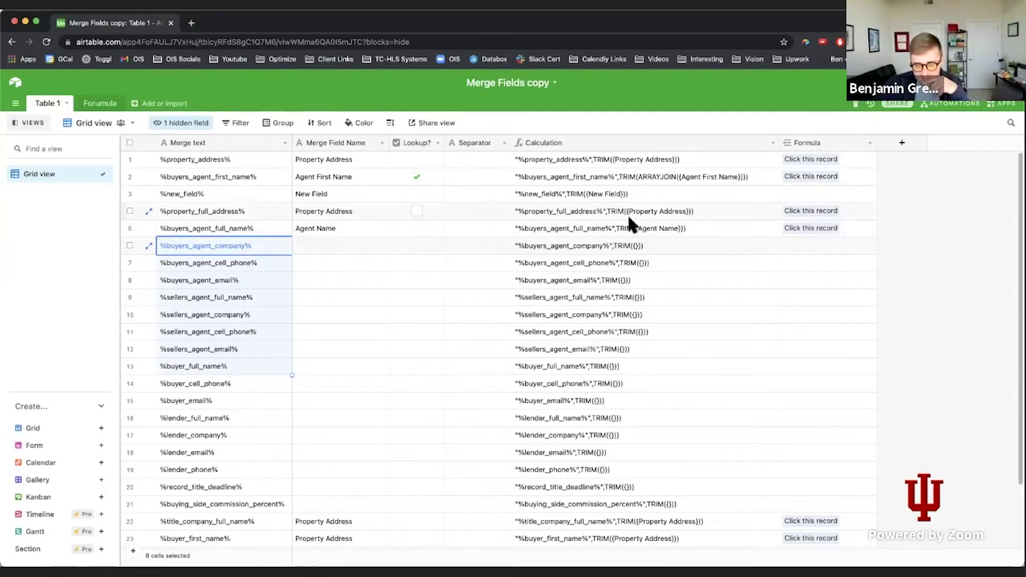
drag(650, 154, 653, 223)
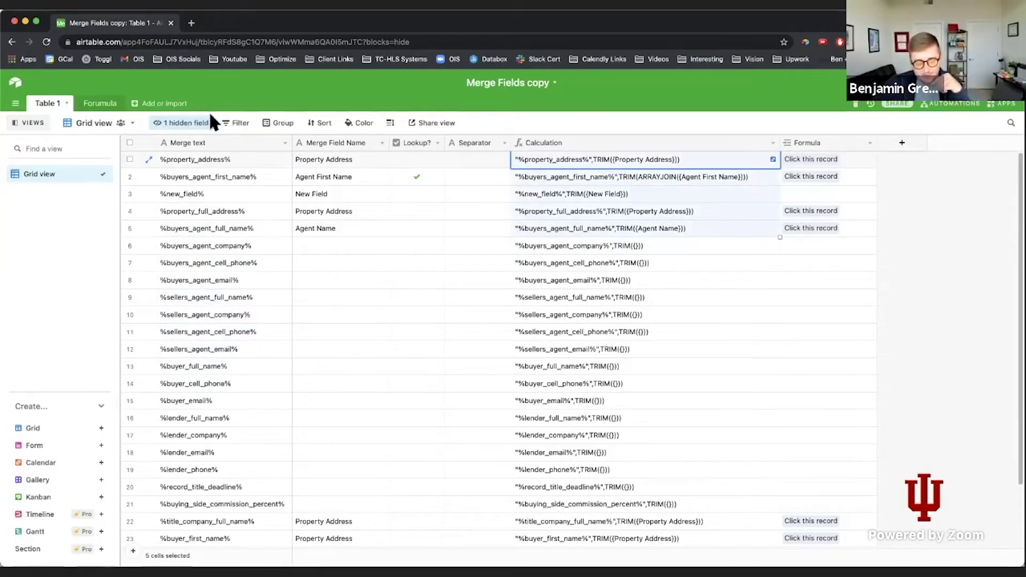
click(111, 103)
click(460, 159)
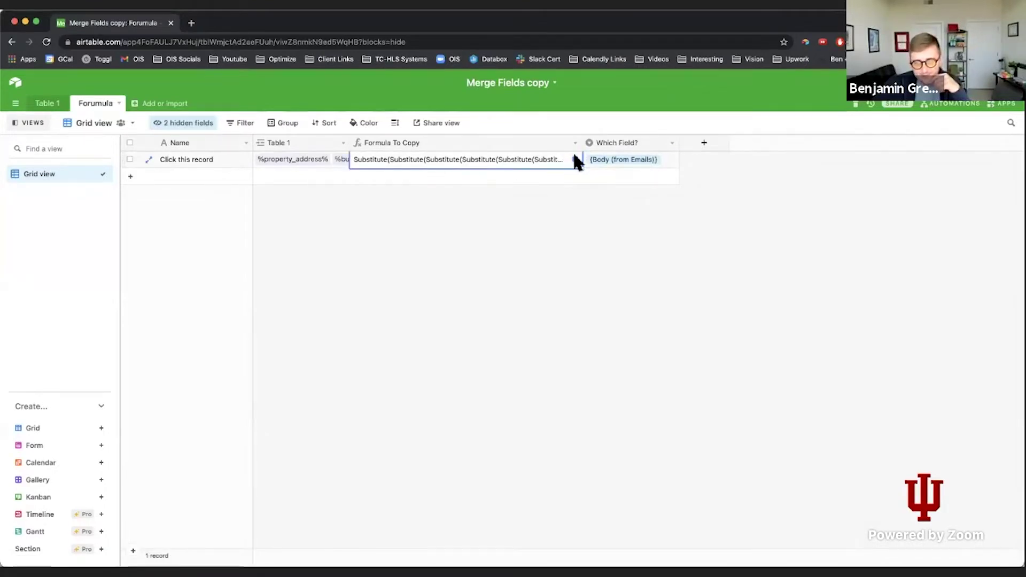
Step: Expand and highlight the full Formula To Copy formula, briefly checking Table 1 before returning
click(576, 158)
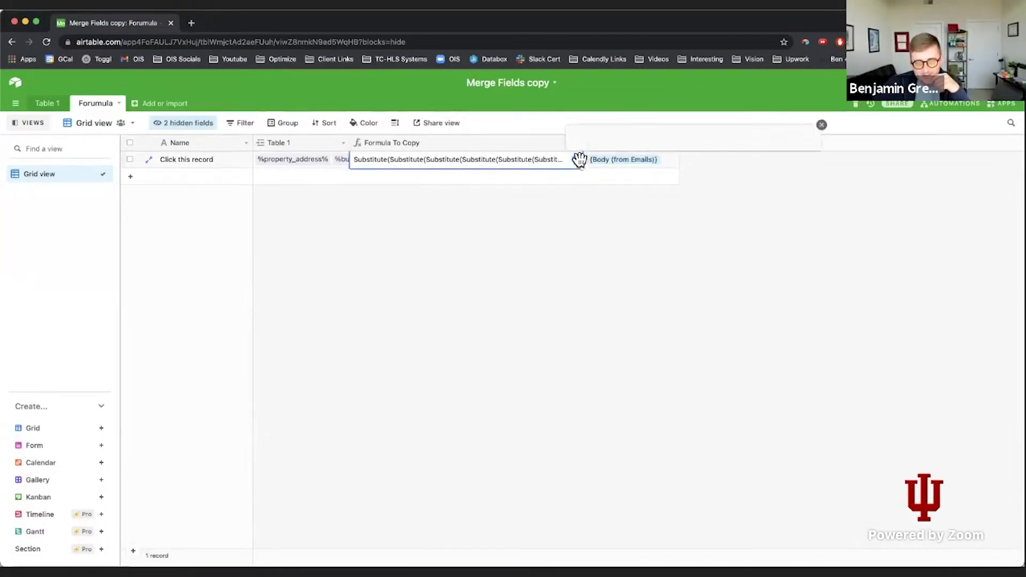
drag(587, 144, 783, 225)
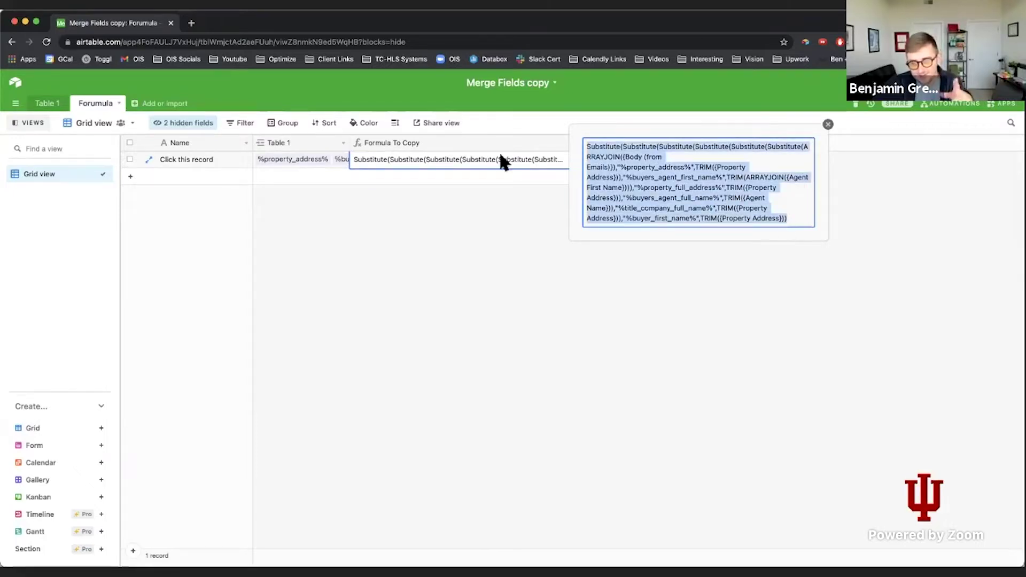
click(51, 104)
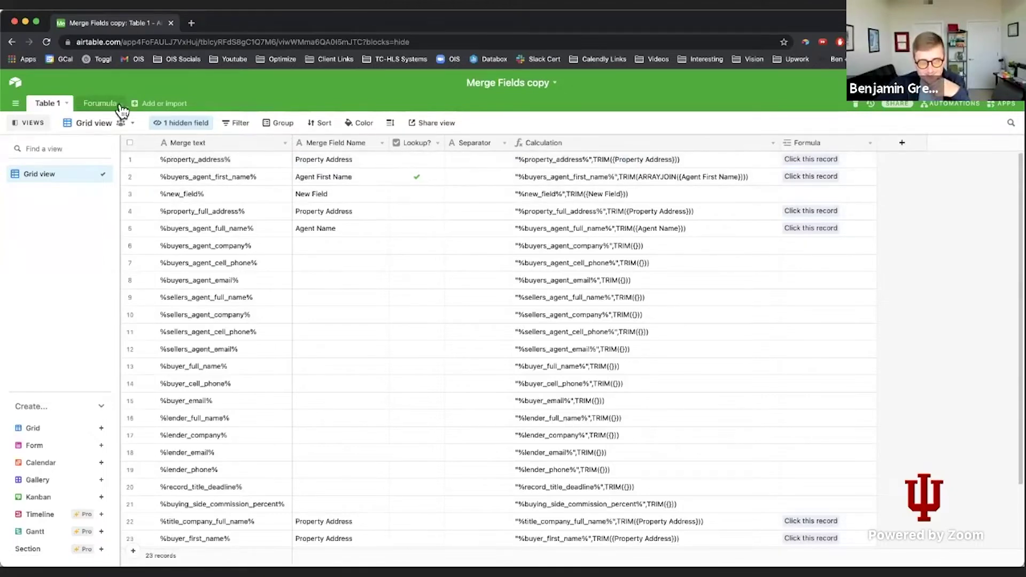
click(102, 103)
click(557, 159)
Step: Reopen the full Formula To Copy Substitute formula to read it through, then close it
click(576, 160)
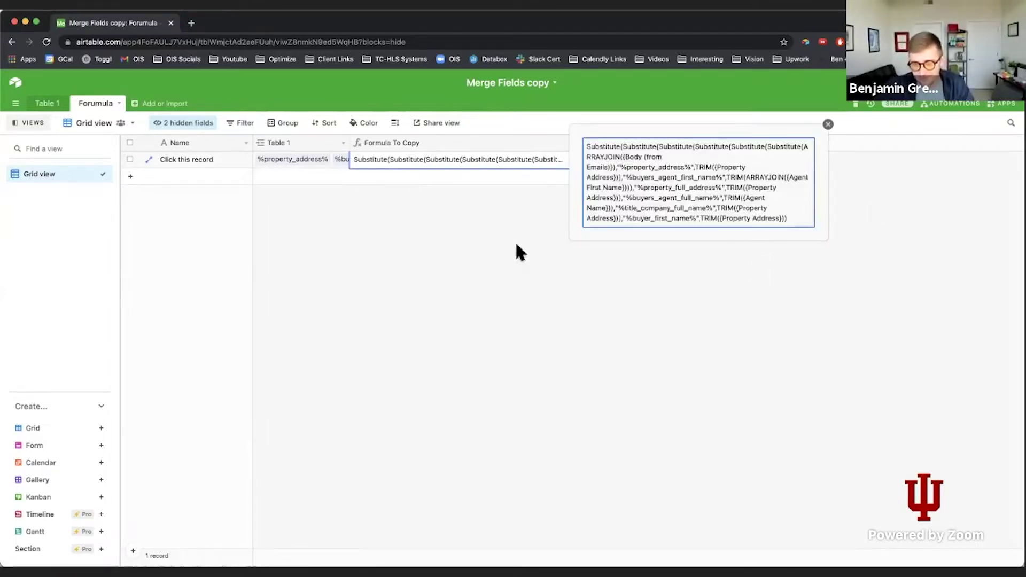
click(499, 240)
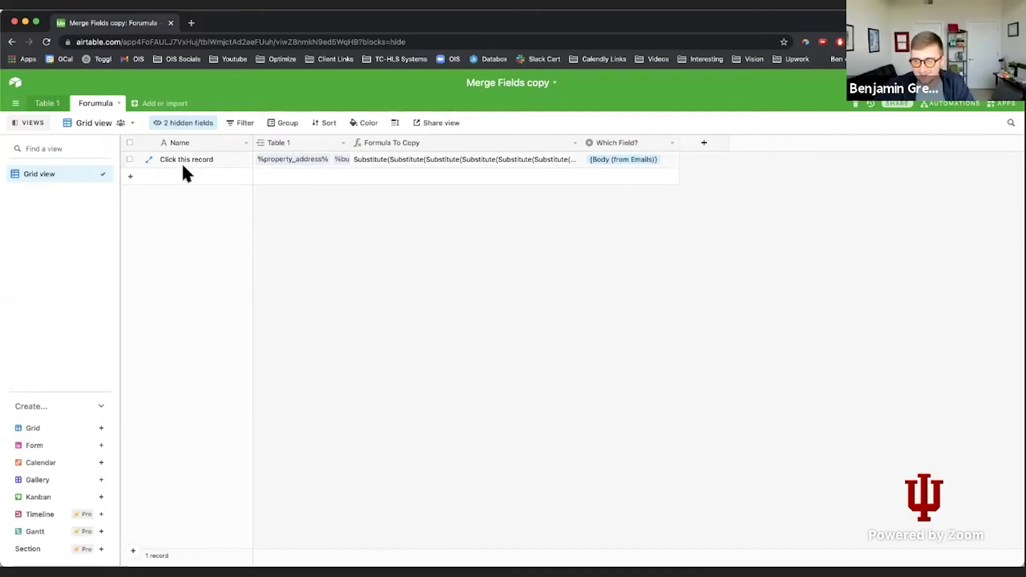
mouse_move(121, 124)
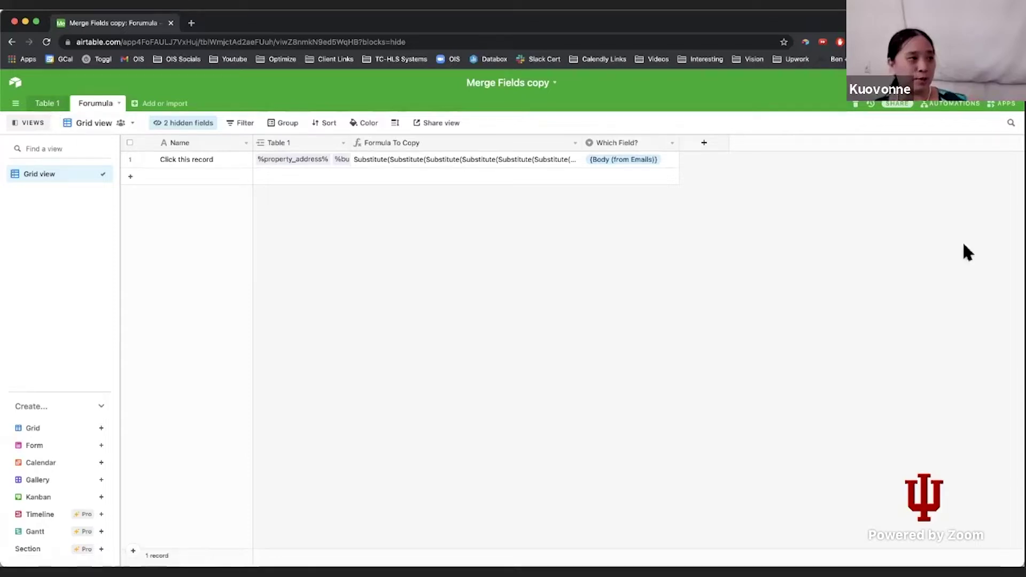
click(562, 158)
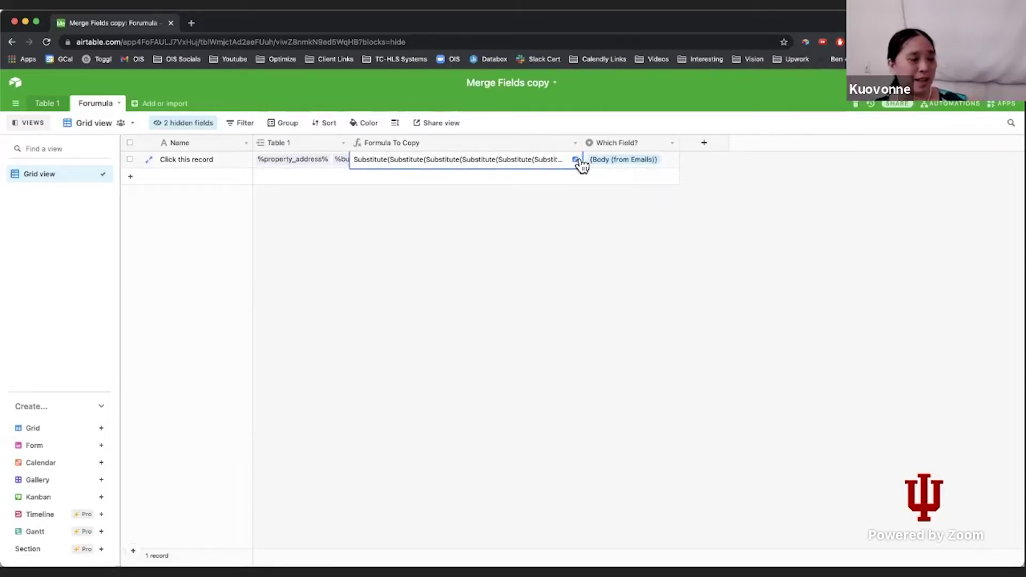
click(576, 159)
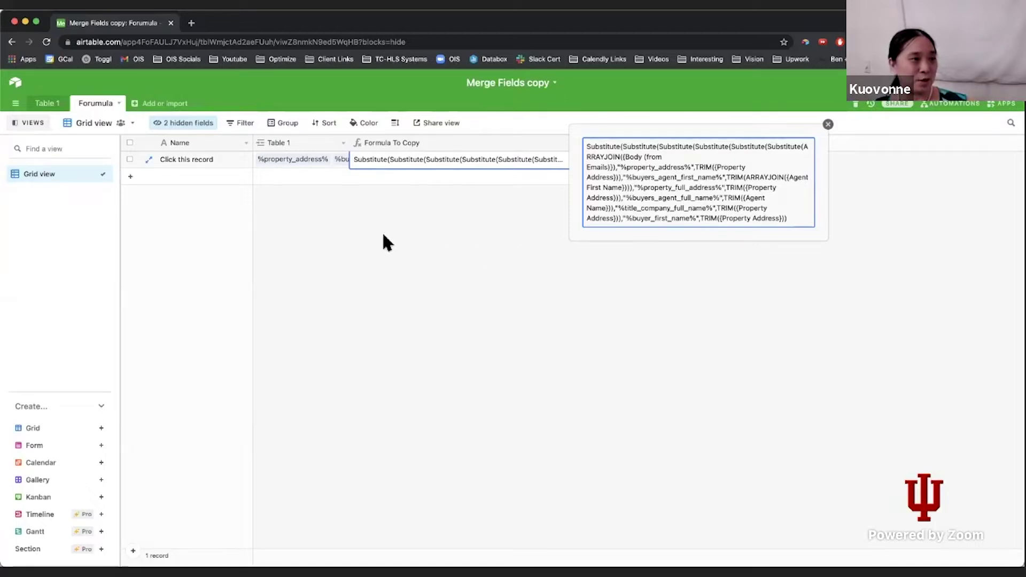
click(359, 236)
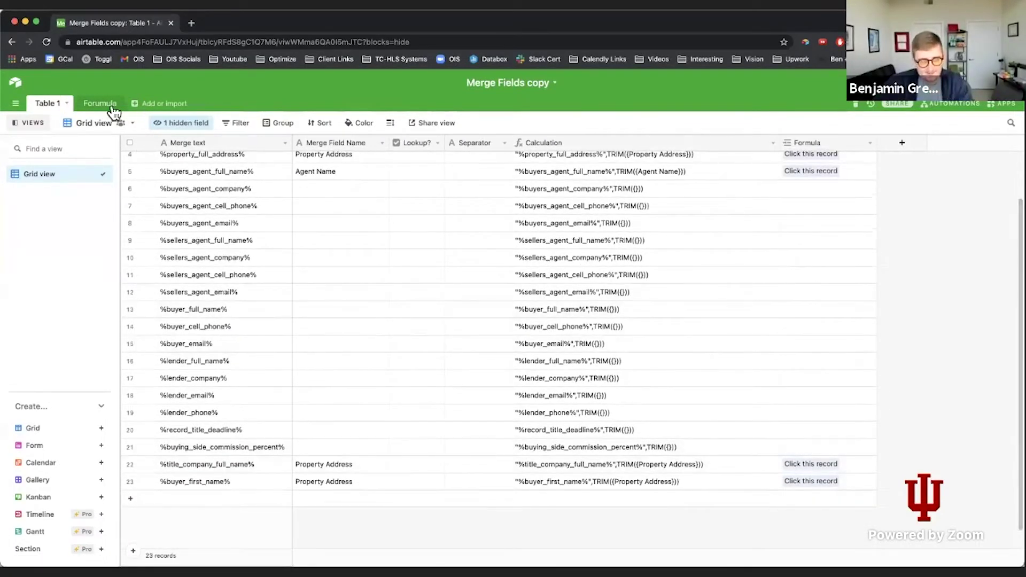
Step: Unhide the Values copy field and inspect the full Calculation 2 Rollup text
click(176, 127)
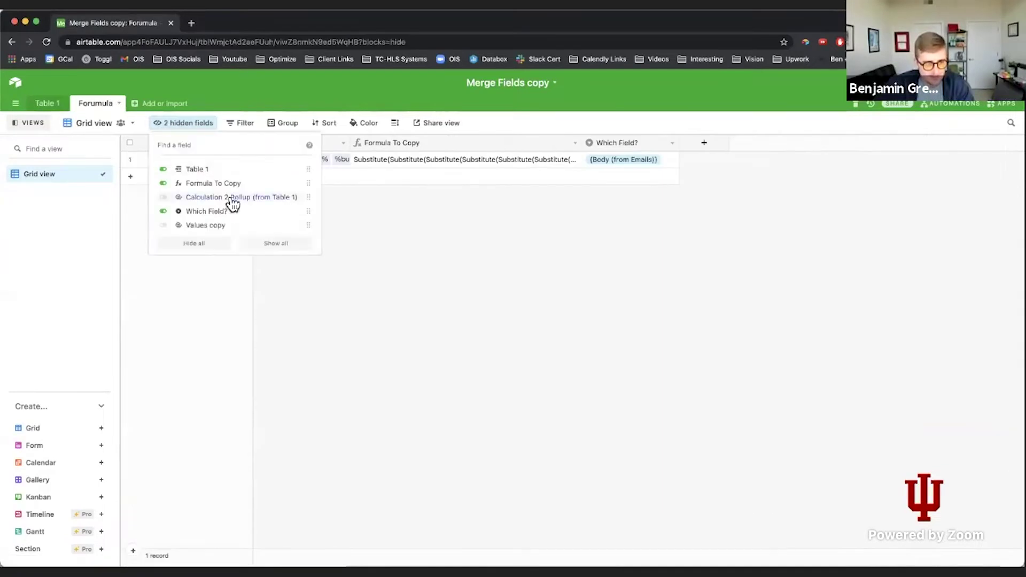
click(226, 225)
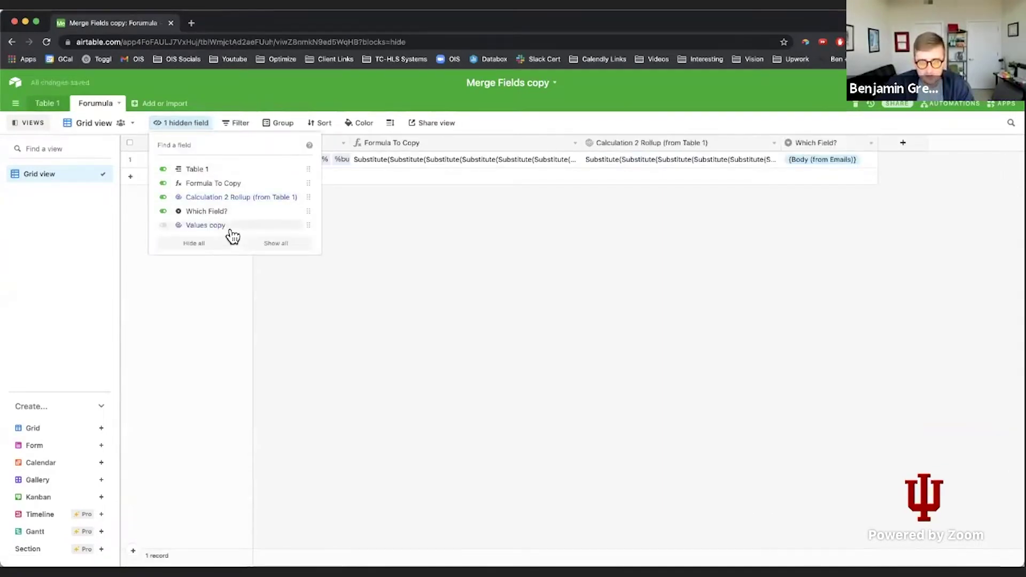
click(599, 214)
click(724, 156)
click(774, 160)
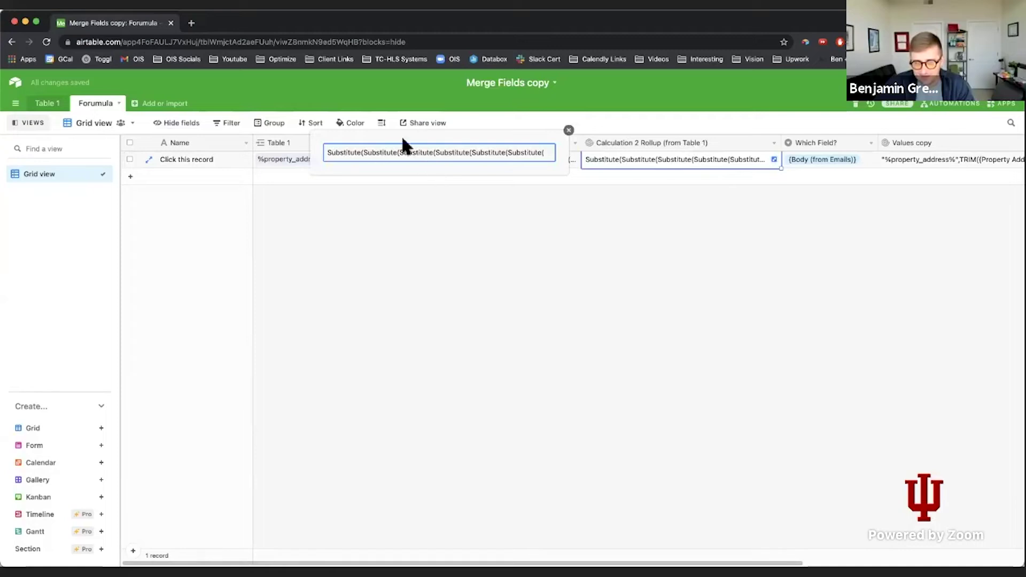
click(569, 129)
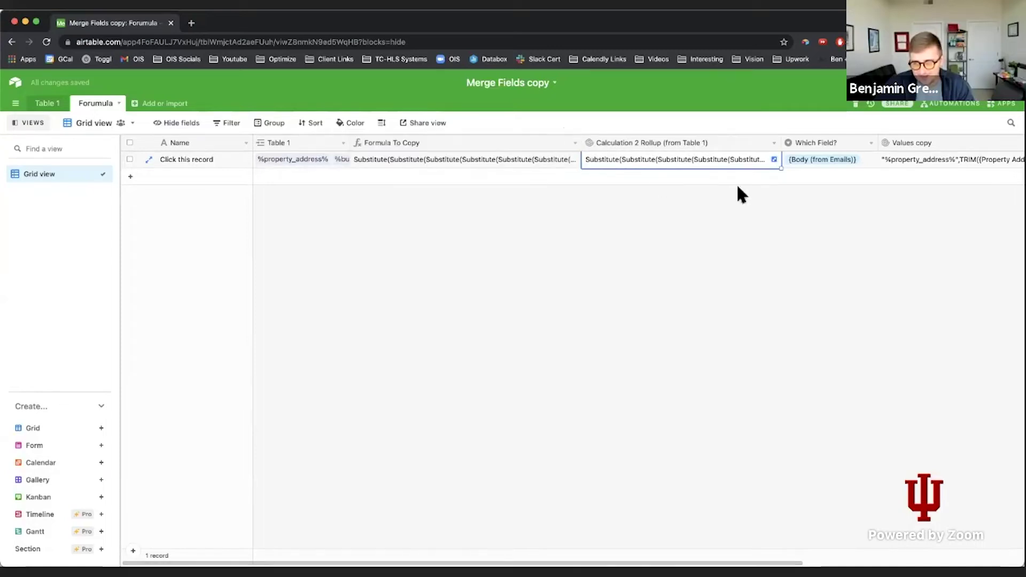
Step: Set the Which Field? value to {Subject (from Emails)}
click(854, 153)
click(856, 159)
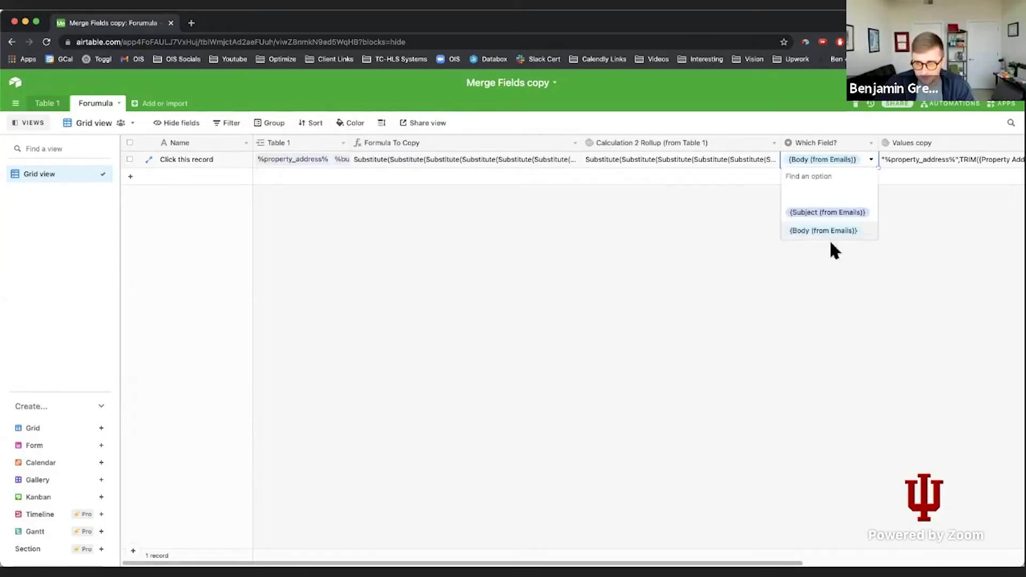
click(826, 213)
key(Tab)
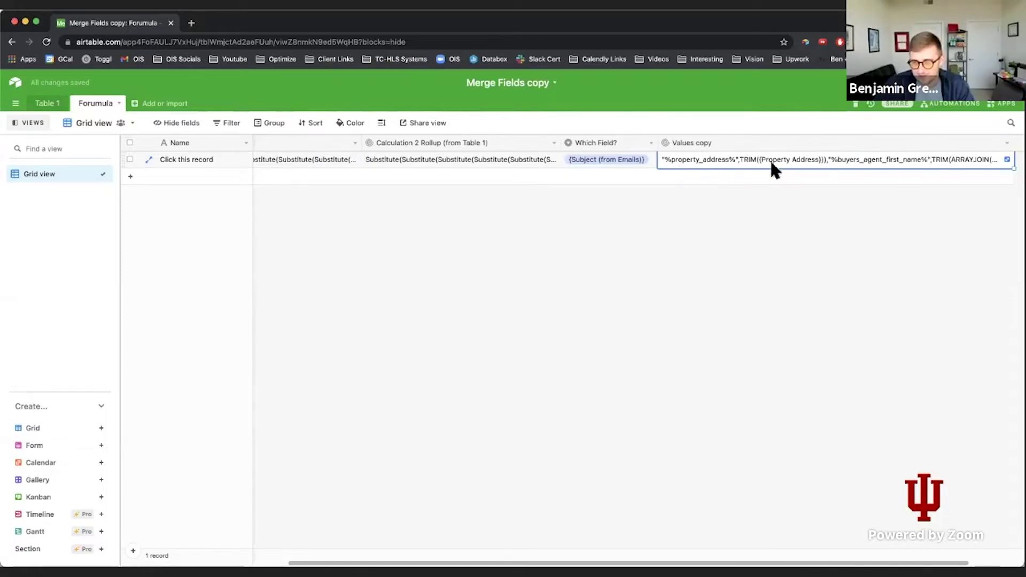
Step: Review the updated Formula To Copy output and its field settings unchanged, then return to Table 1
click(305, 158)
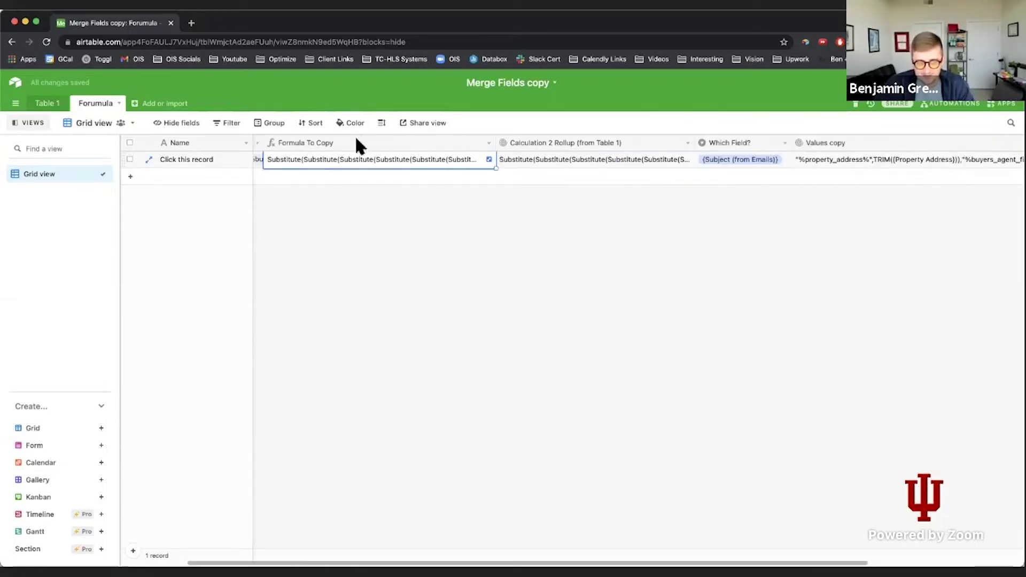
click(490, 159)
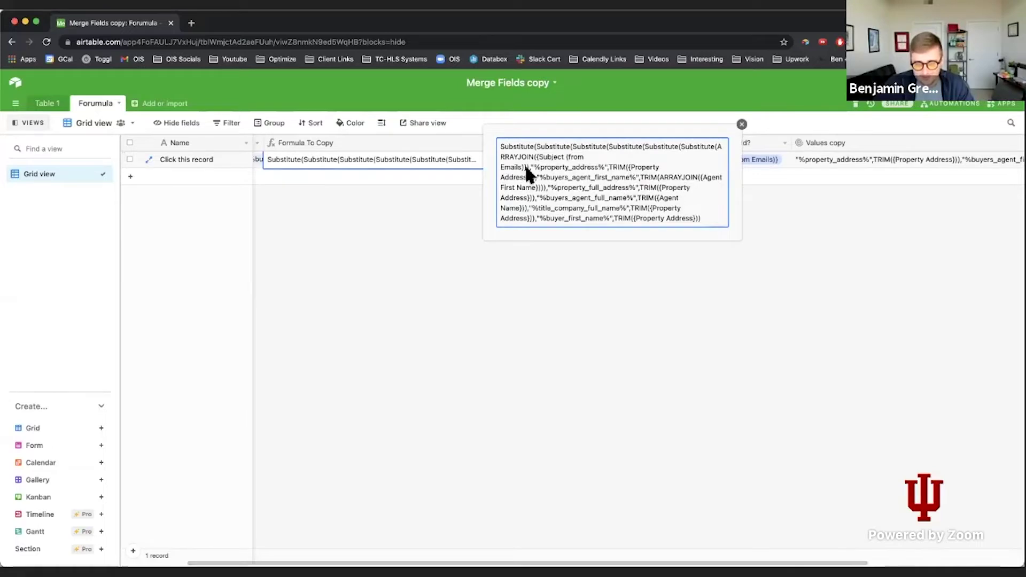
double_click(431, 142)
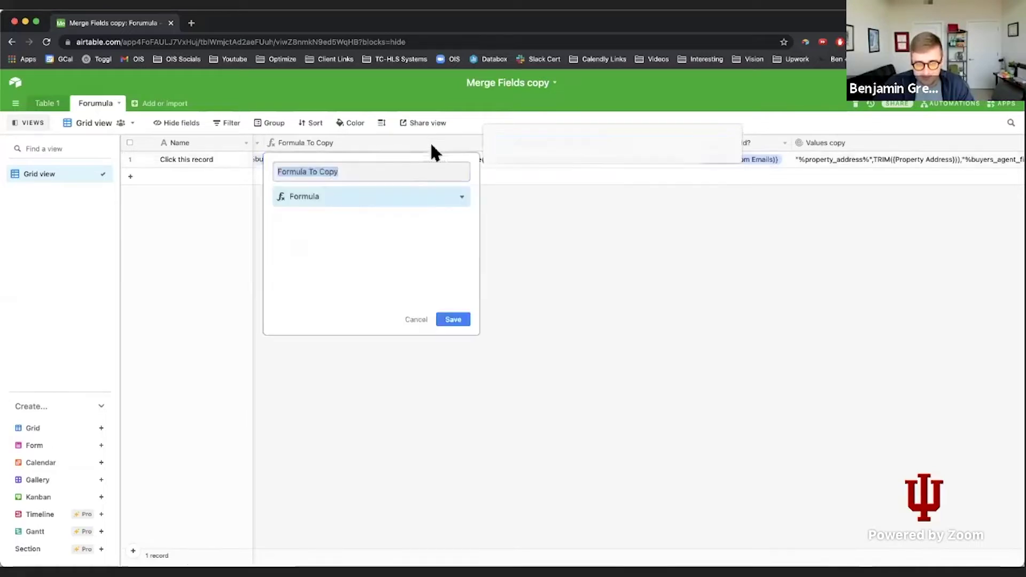
click(416, 320)
click(52, 110)
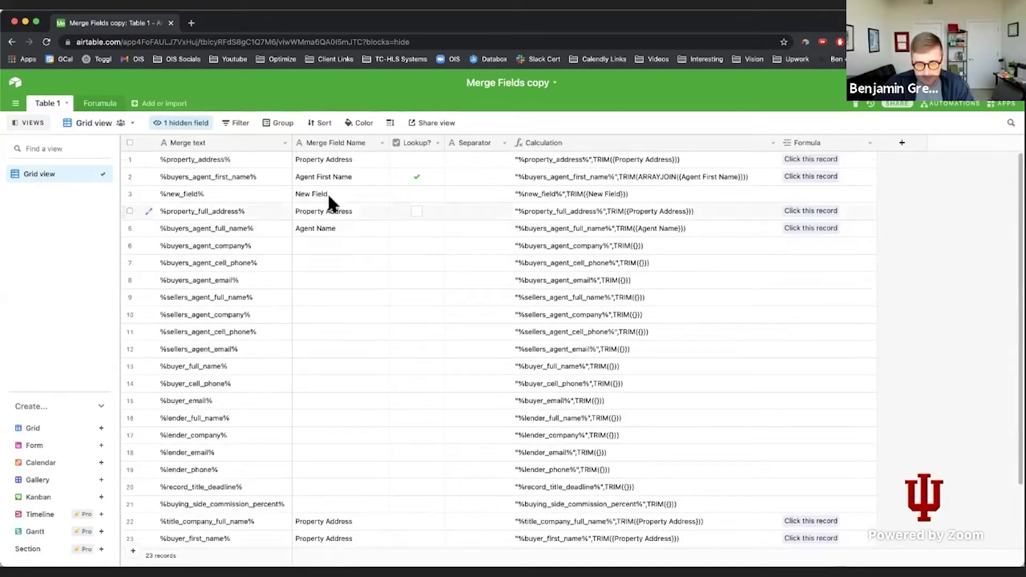
Step: Link row 3's %new_field% record to the Click this record formula entry, then view it in Forumula
drag(258, 197, 366, 194)
click(794, 195)
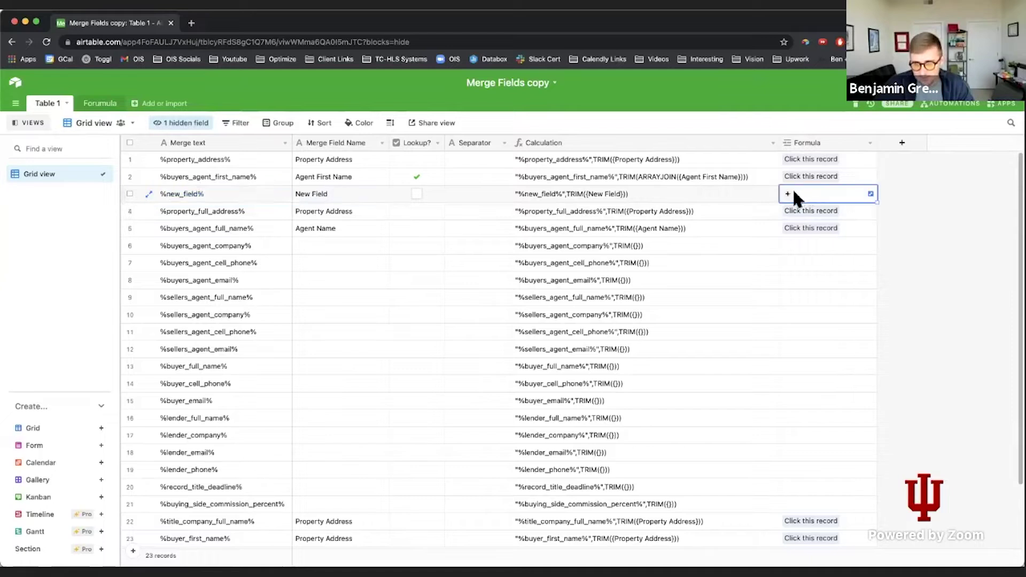
click(788, 194)
click(738, 145)
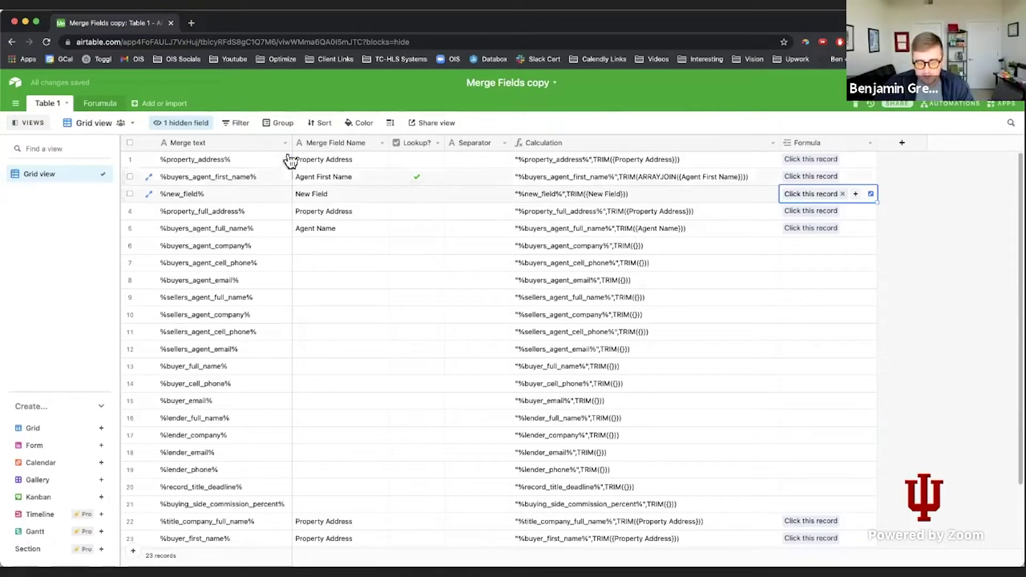
click(110, 103)
click(652, 158)
click(483, 161)
Step: Enlarge and highlight Formula To Copy to verify its closing %new_field% TRIM({New Field}) substitution
click(489, 160)
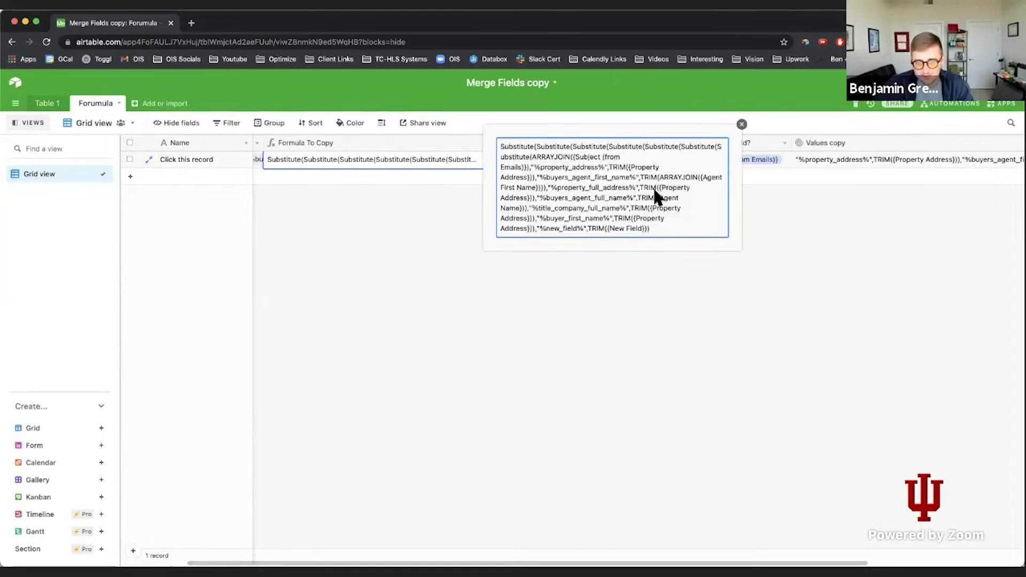
drag(666, 227, 492, 131)
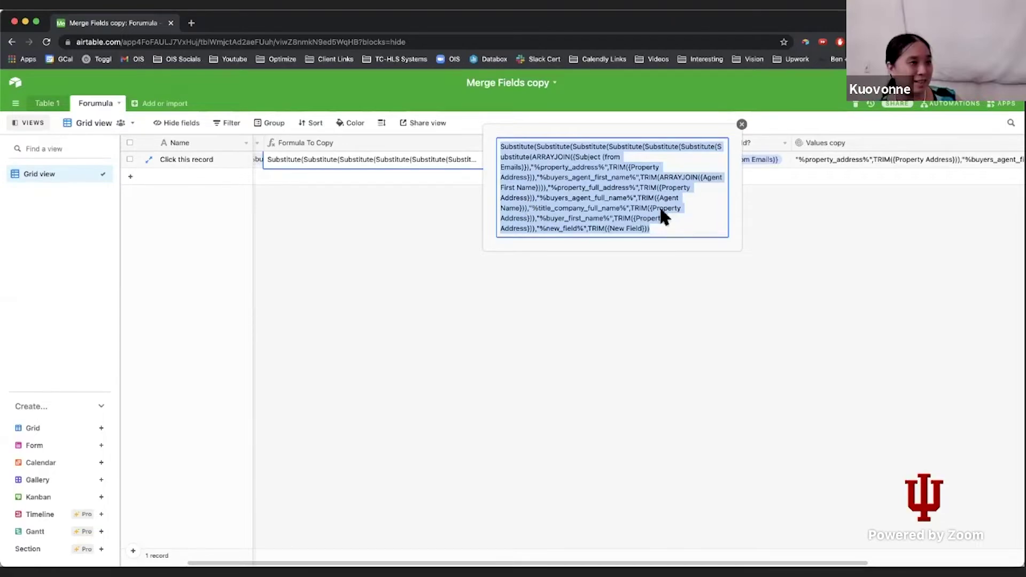
key(super+equal)
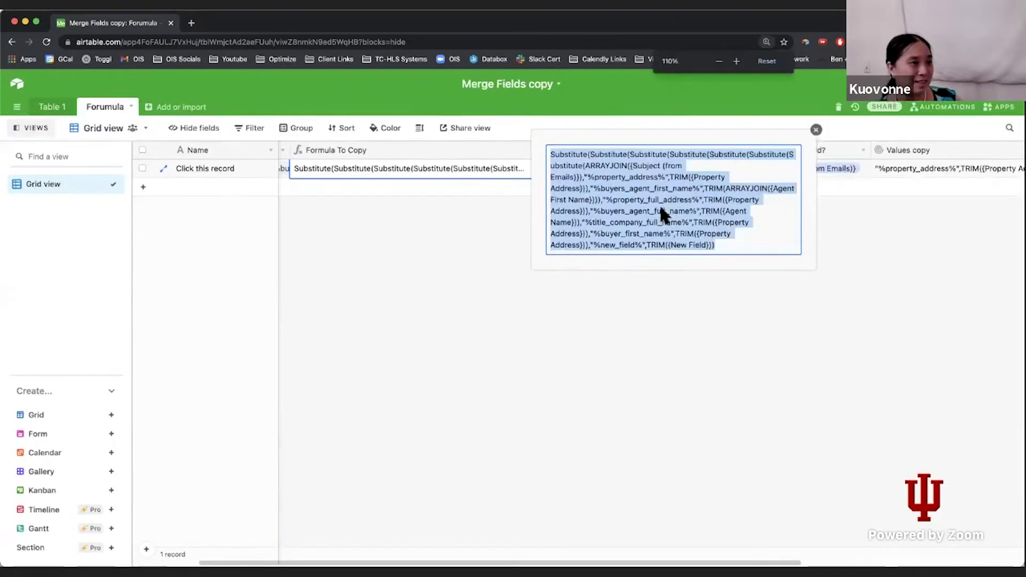
click(651, 249)
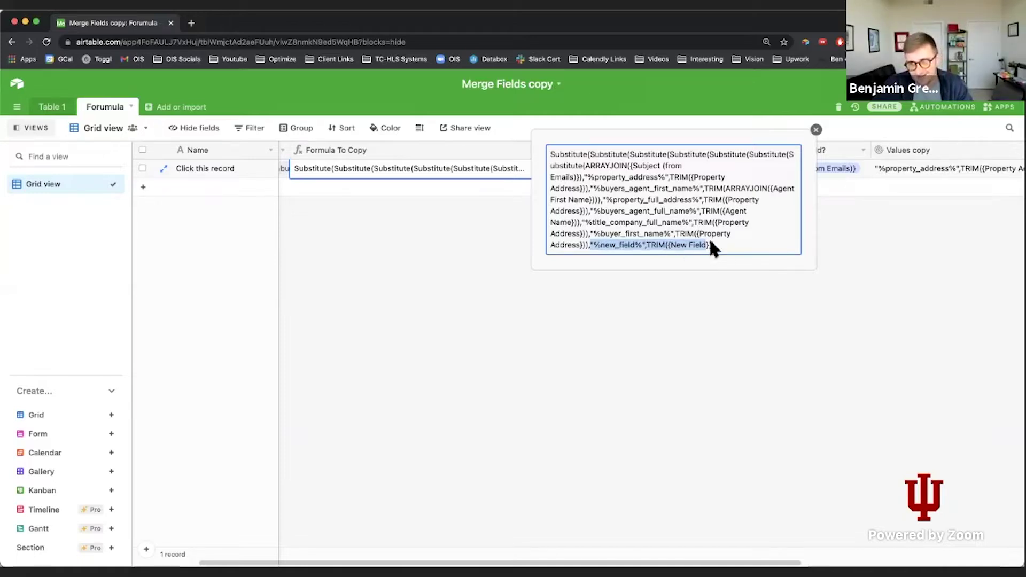
click(248, 294)
click(59, 108)
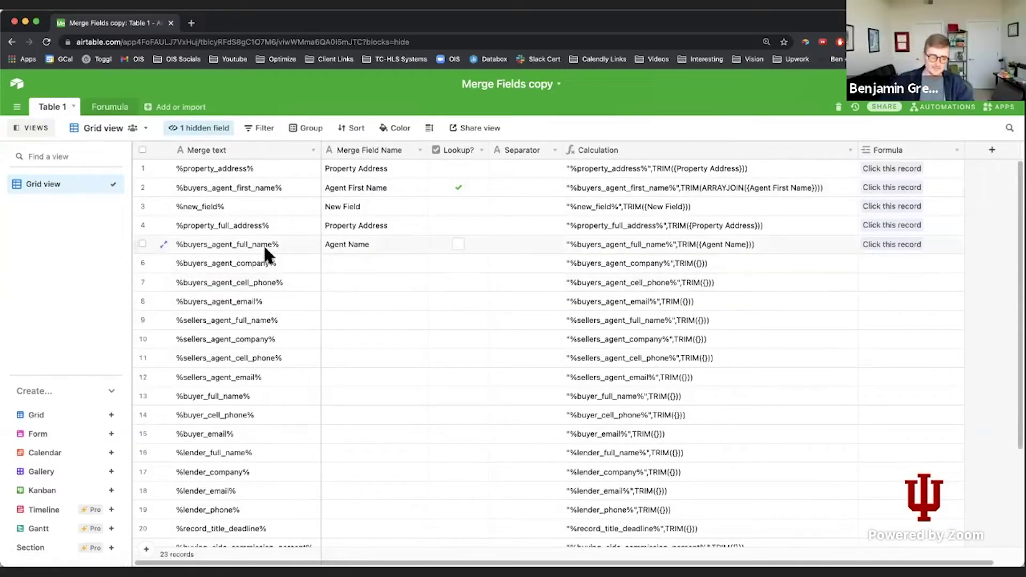
drag(352, 168, 349, 275)
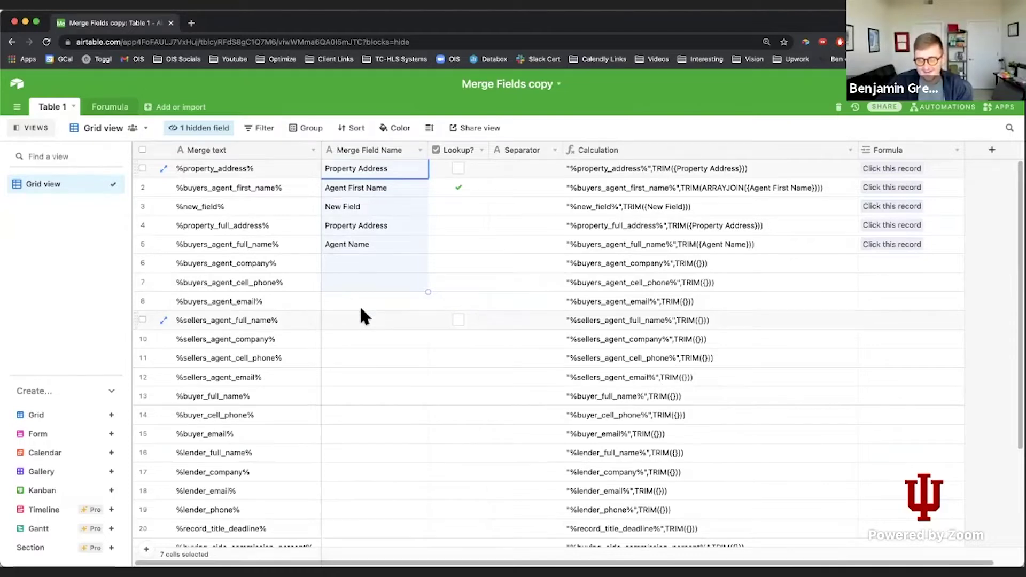
click(378, 204)
drag(377, 245, 377, 159)
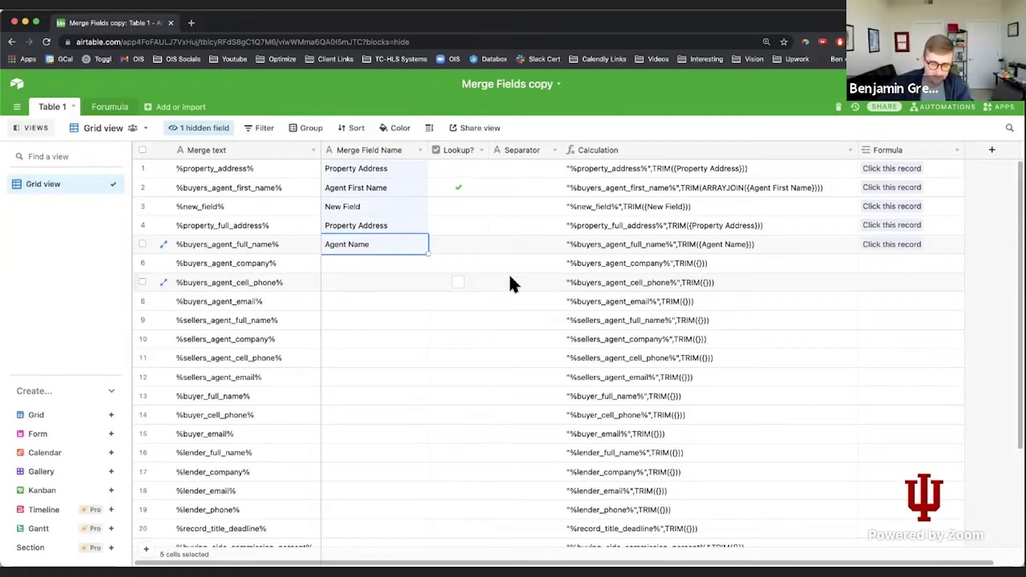
scroll(509, 276, down, 1)
scroll(509, 273, down, 2)
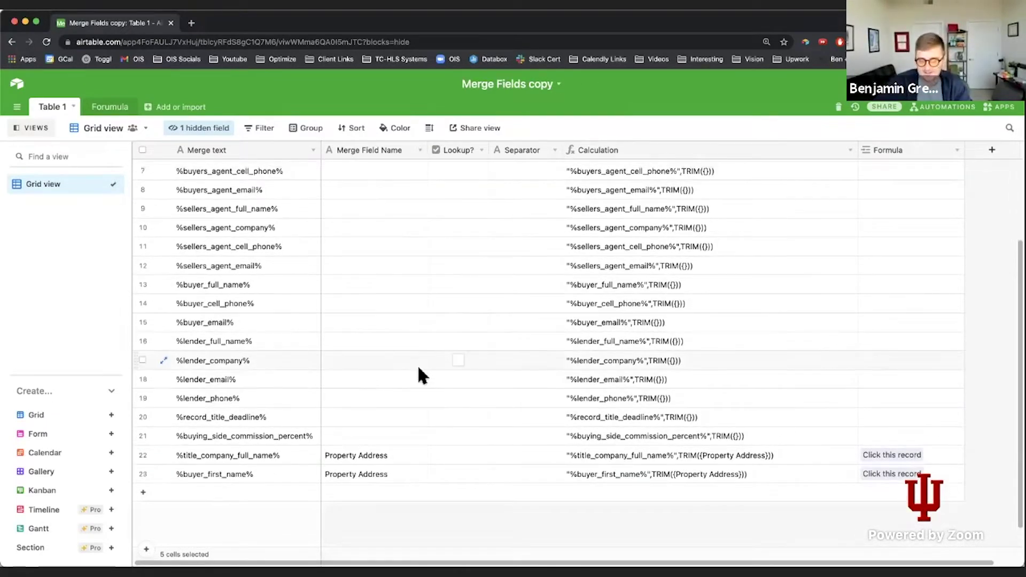
scroll(419, 369, up, 3)
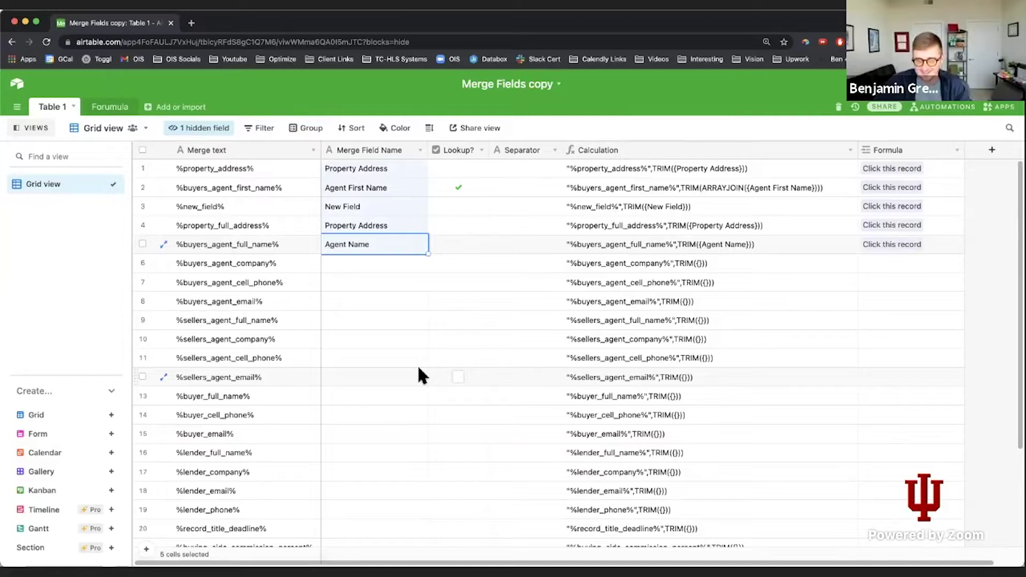
click(373, 309)
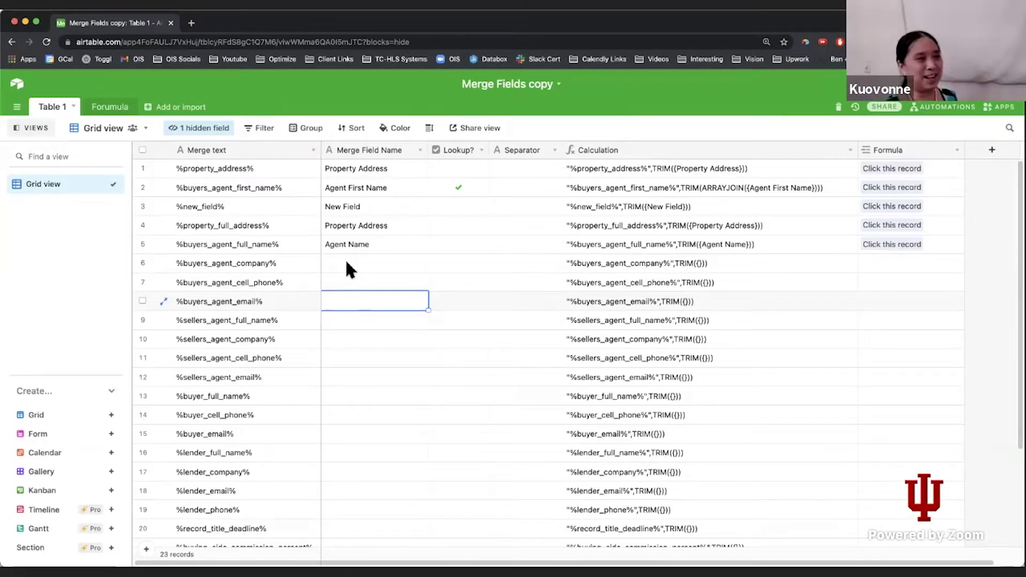
click(109, 107)
click(503, 168)
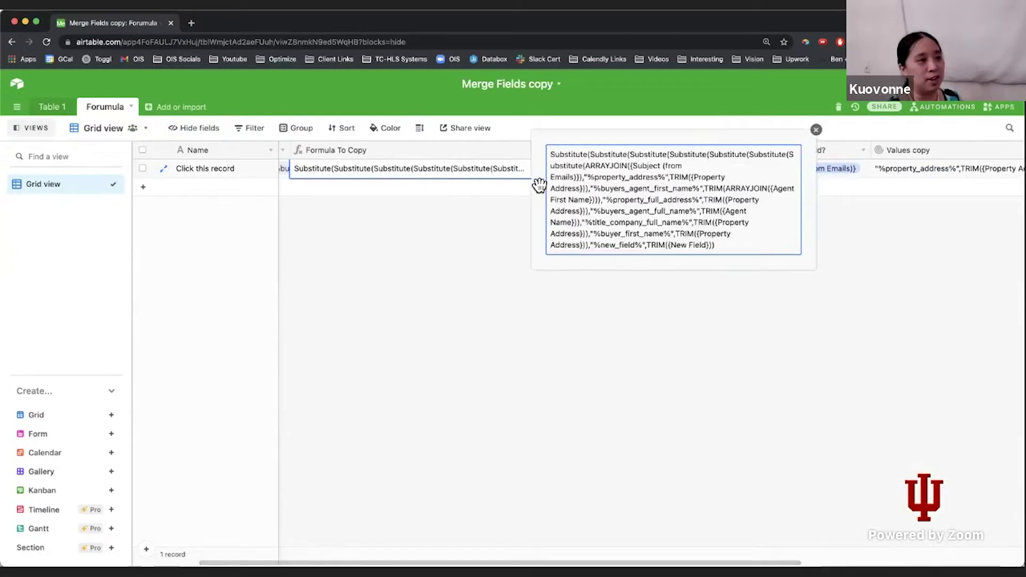
click(470, 236)
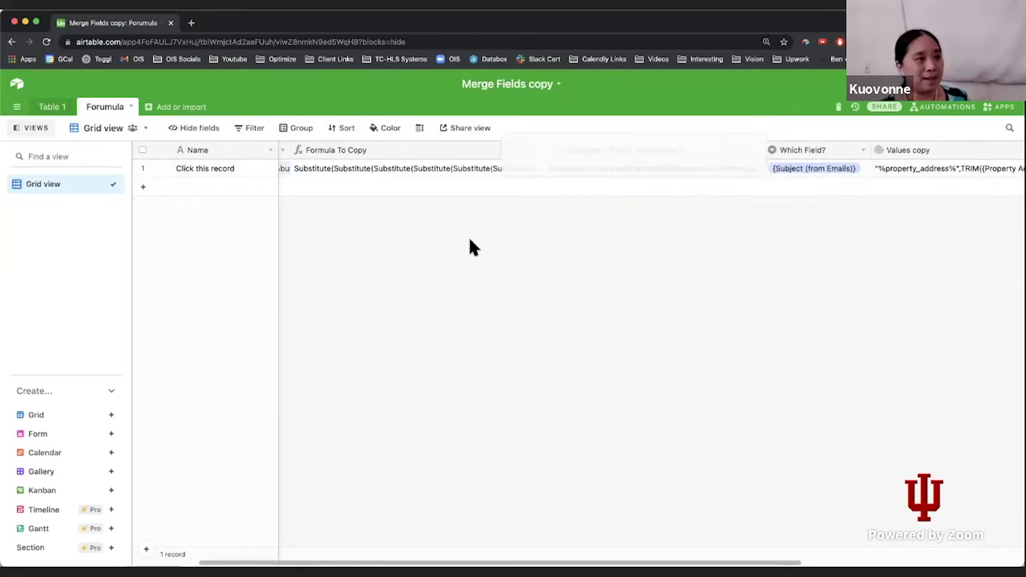
click(446, 166)
click(56, 111)
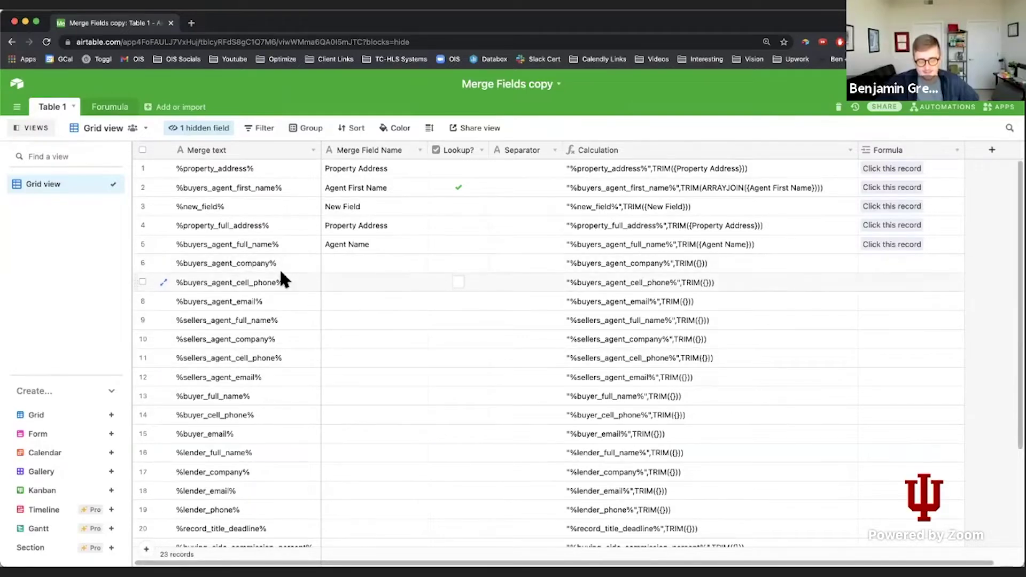
scroll(281, 268, down, 3)
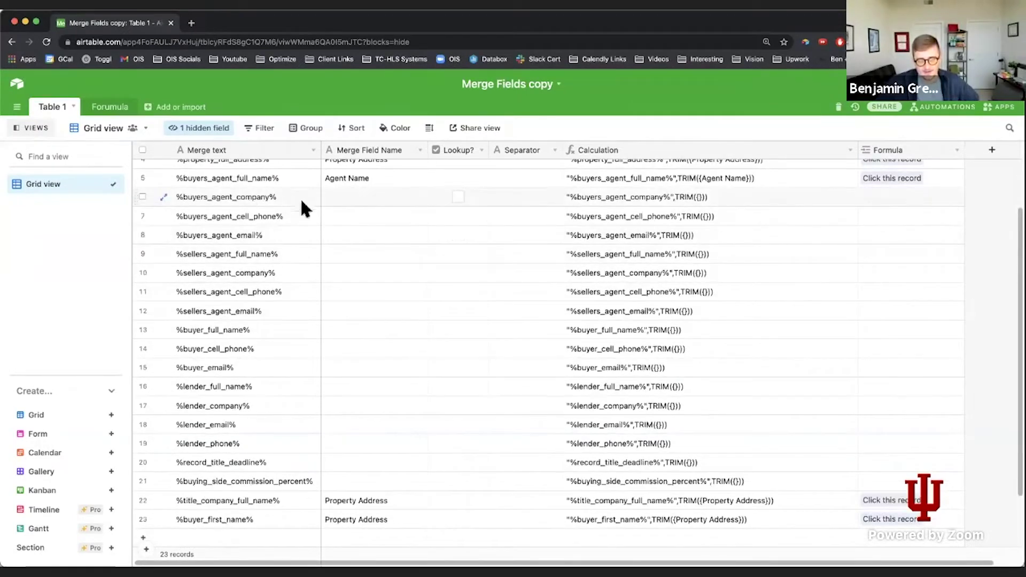
scroll(262, 511, down, 2)
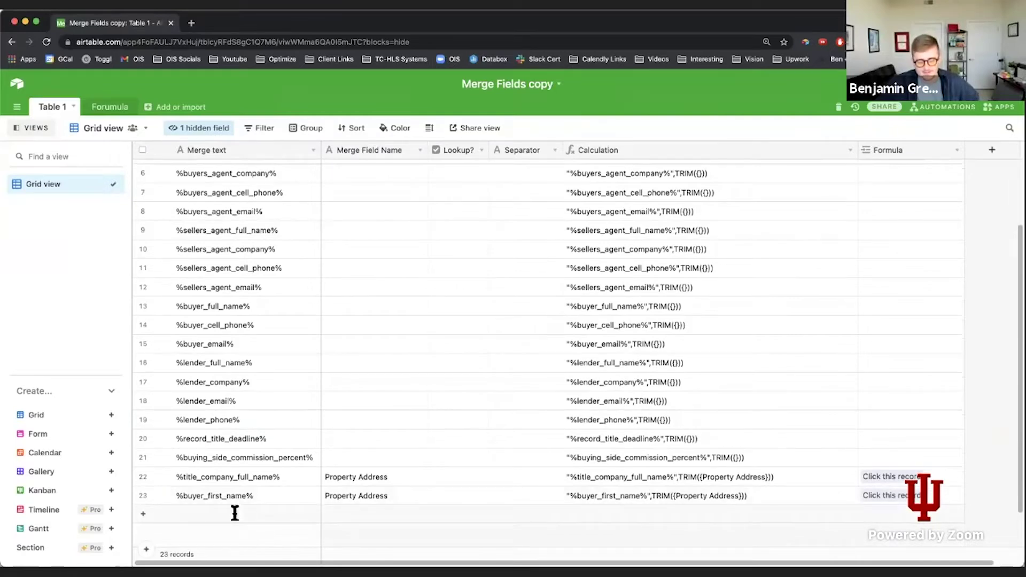
Step: Add a record with merge text {newfield2} named New Field 2, linked to Click this record
click(235, 513)
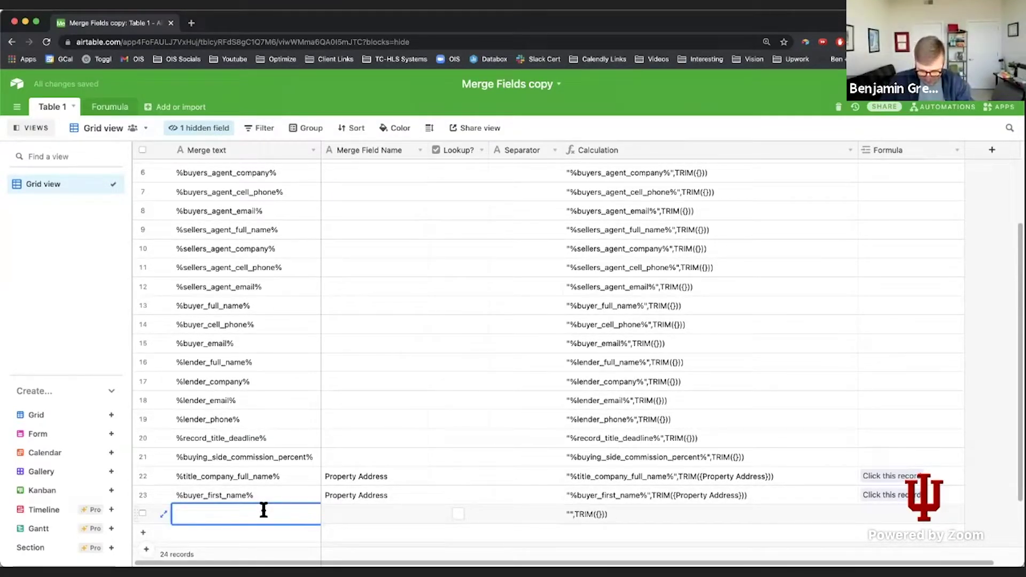
text({ne)
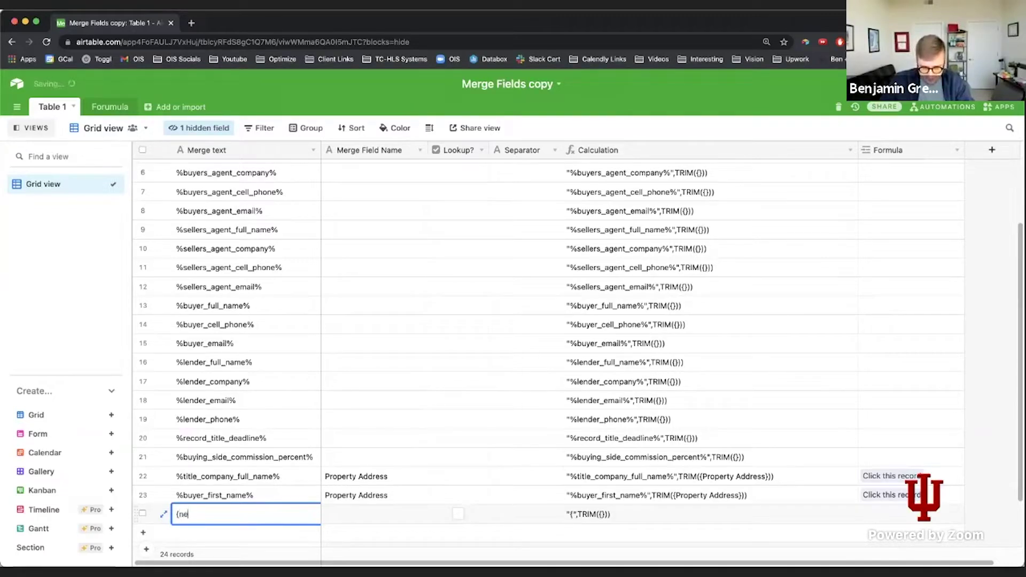
text(wfield2)
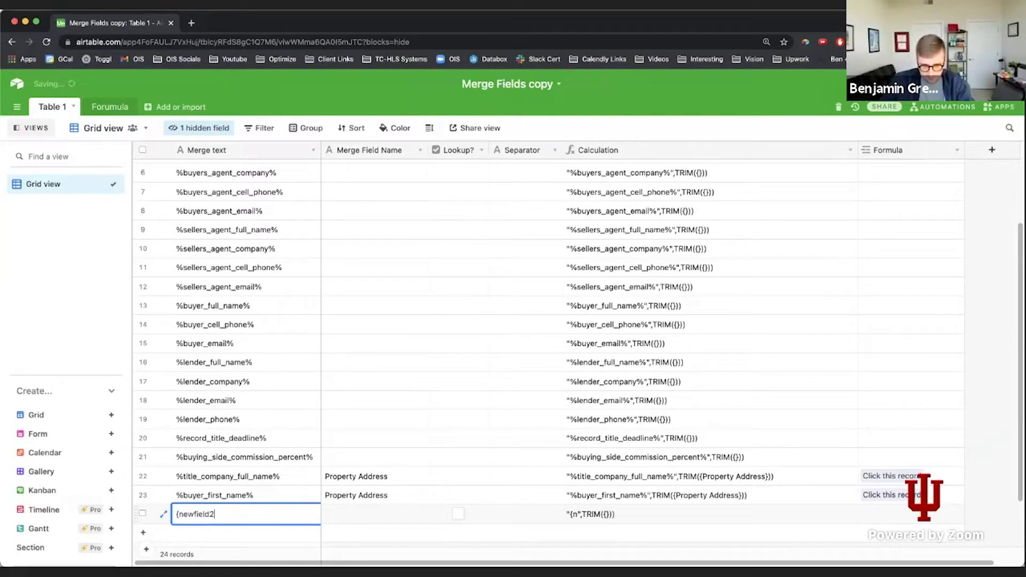
text(})
key(Tab)
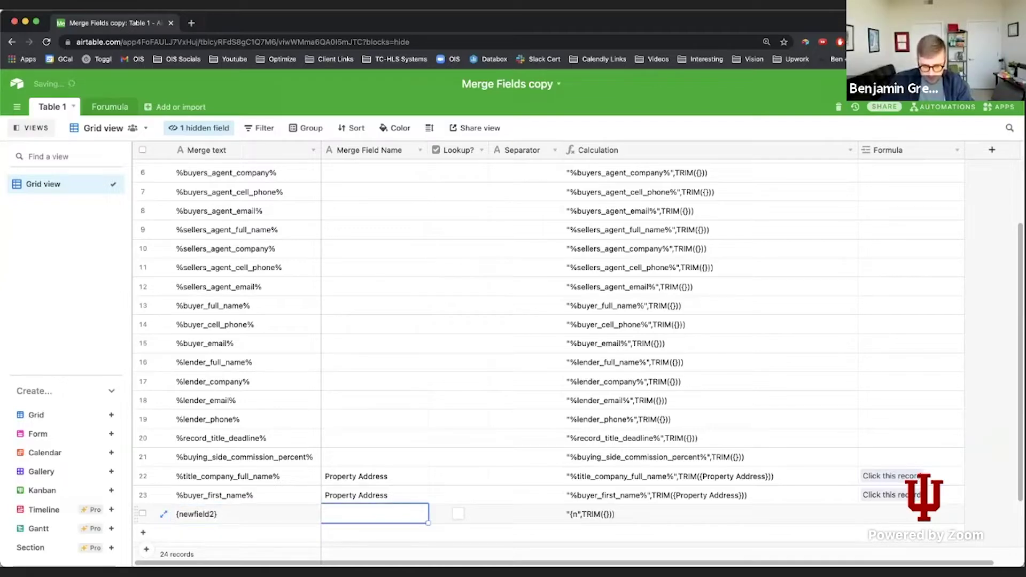
text(New Field 3)
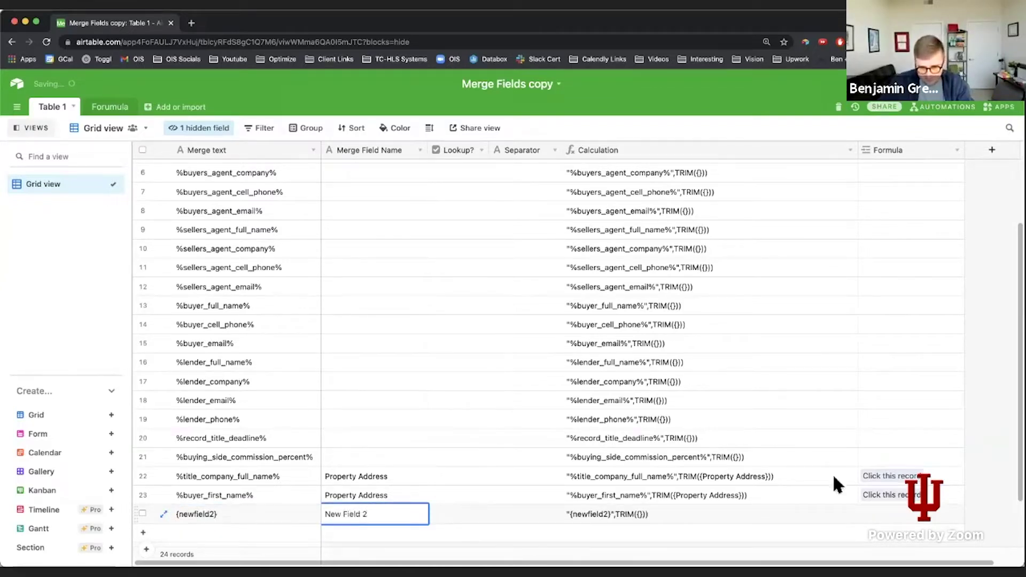
click(890, 515)
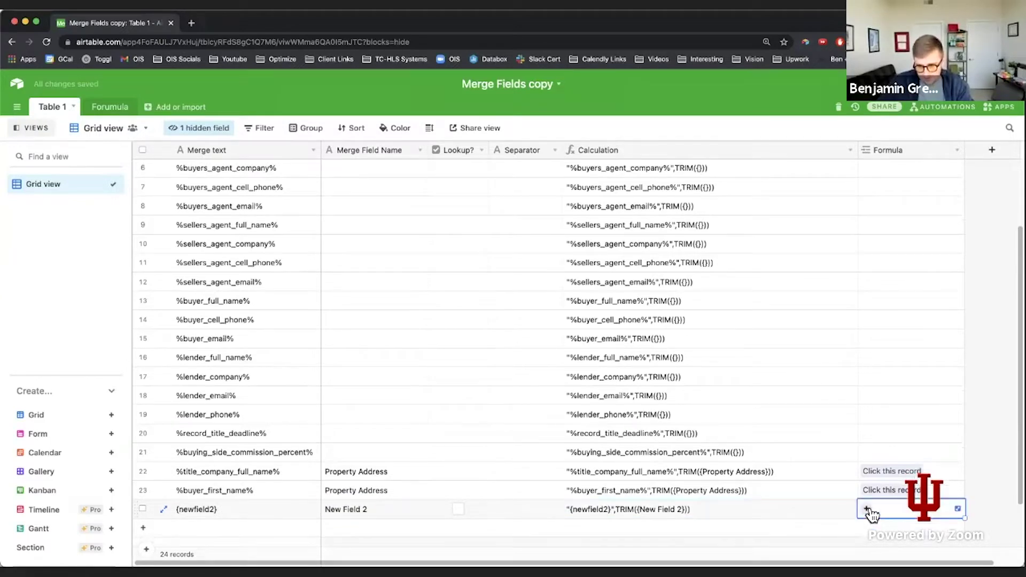
click(866, 510)
click(780, 304)
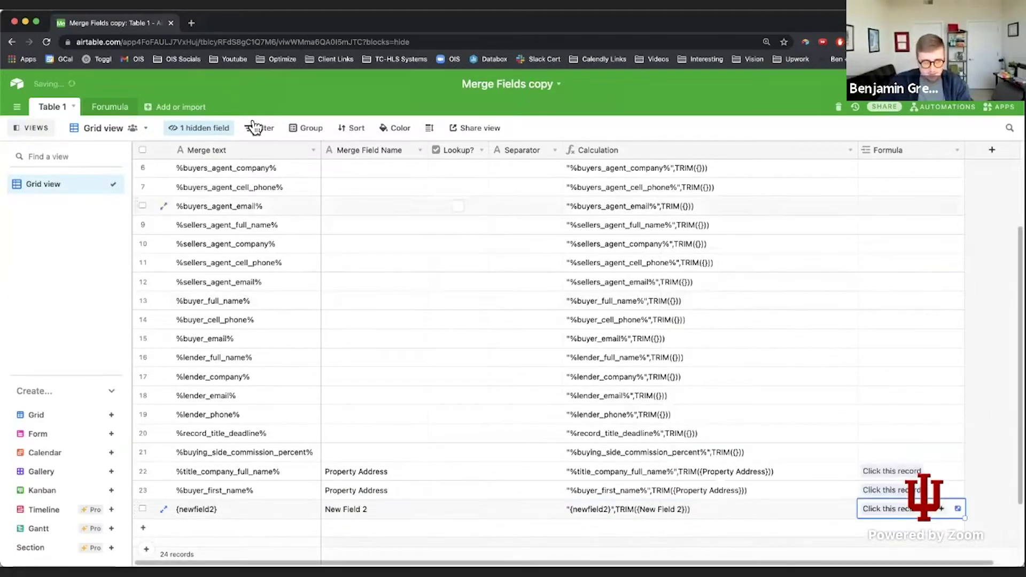
click(104, 107)
click(454, 168)
click(537, 168)
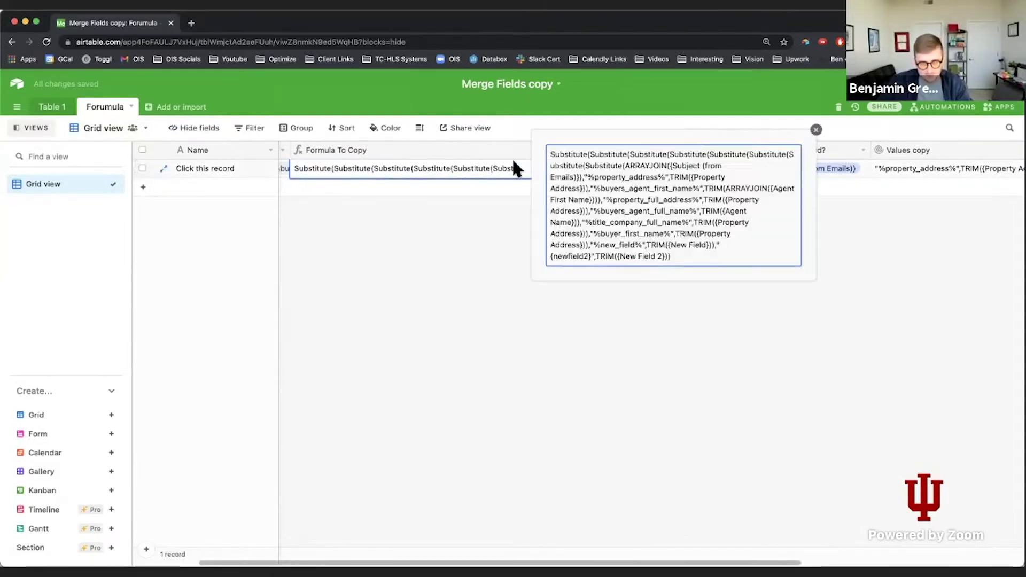
drag(692, 255, 609, 234)
drag(561, 195, 698, 255)
click(644, 197)
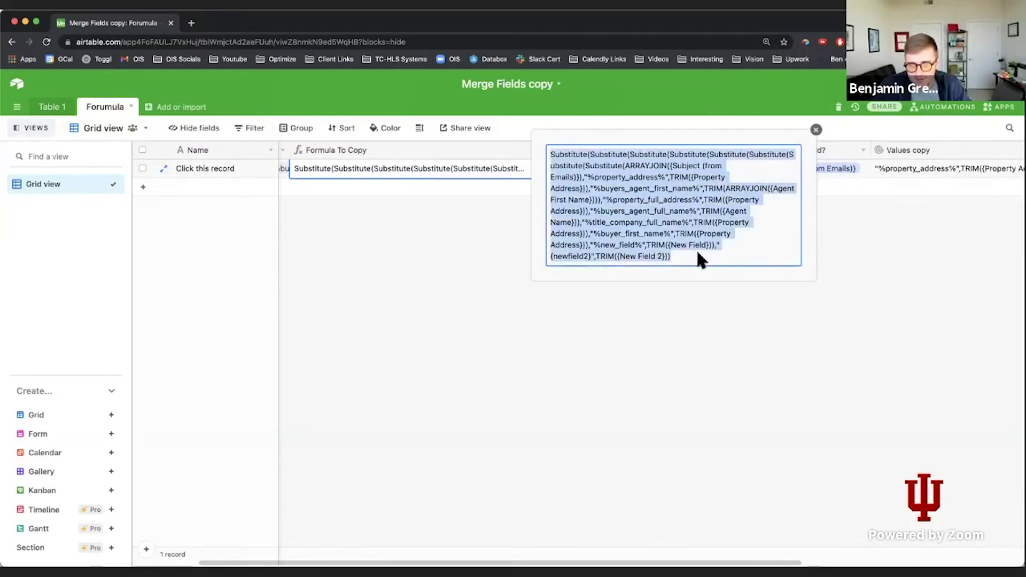
click(52, 106)
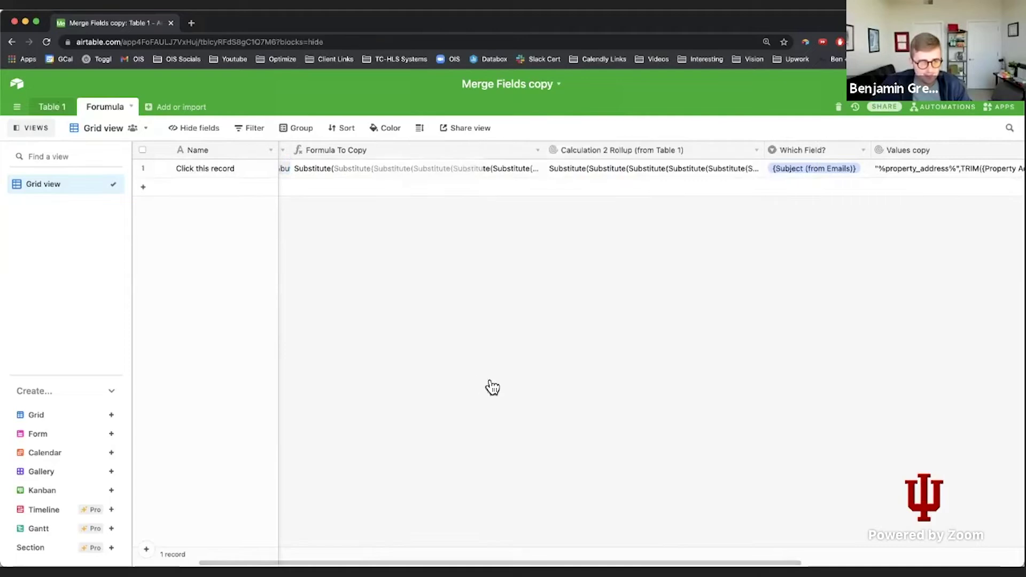
click(299, 508)
click(332, 508)
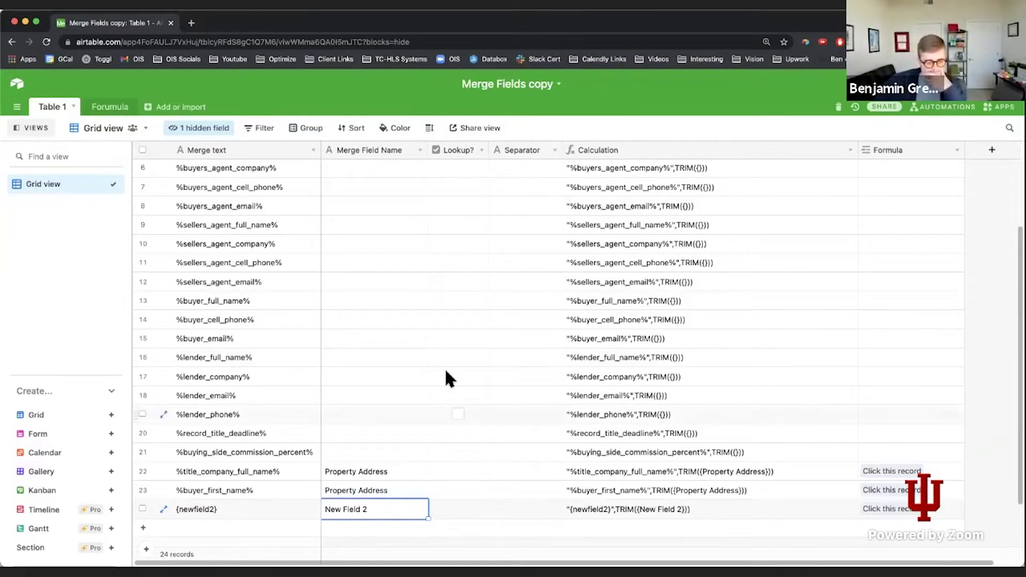
scroll(279, 523, down, 2)
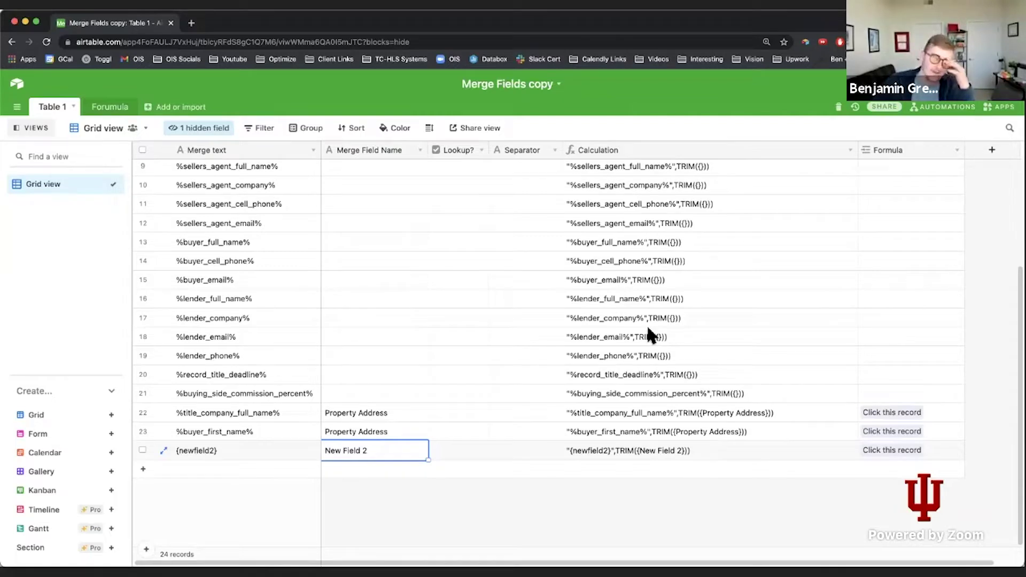
Step: Read the full Formula To Copy output and inspect its formula definition without changing it
click(109, 105)
click(410, 168)
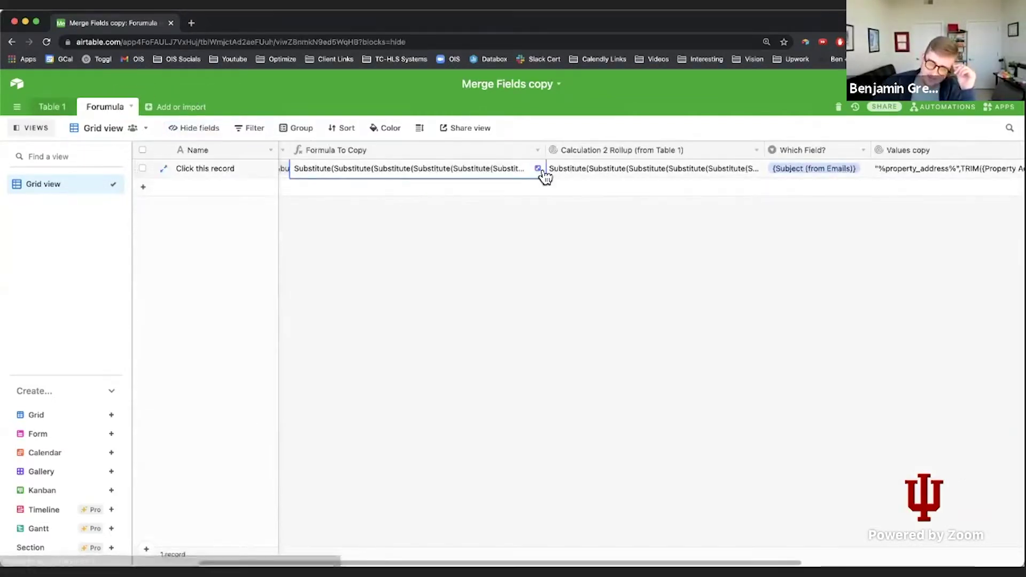
click(540, 170)
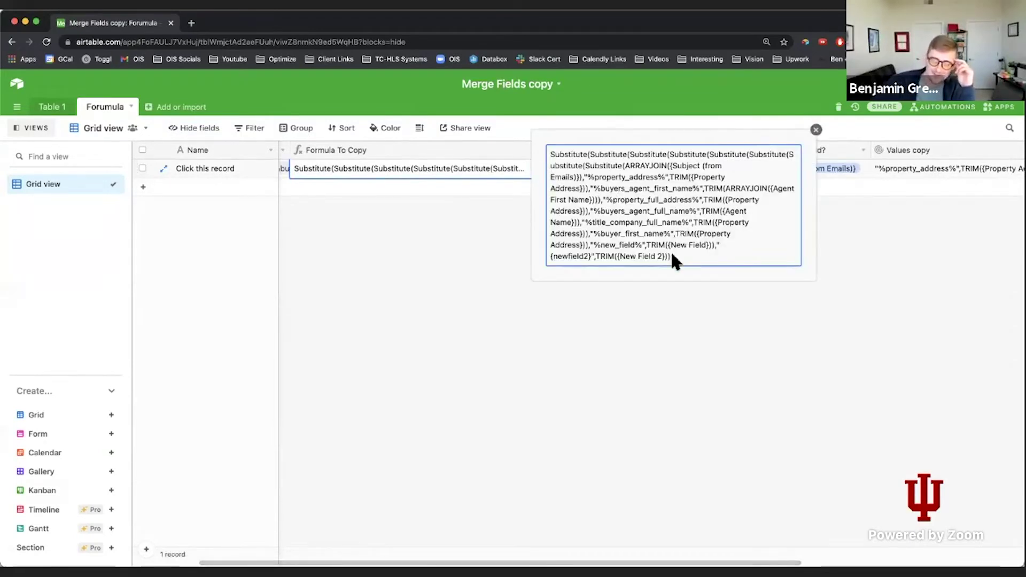
drag(674, 244, 536, 151)
drag(698, 246, 556, 151)
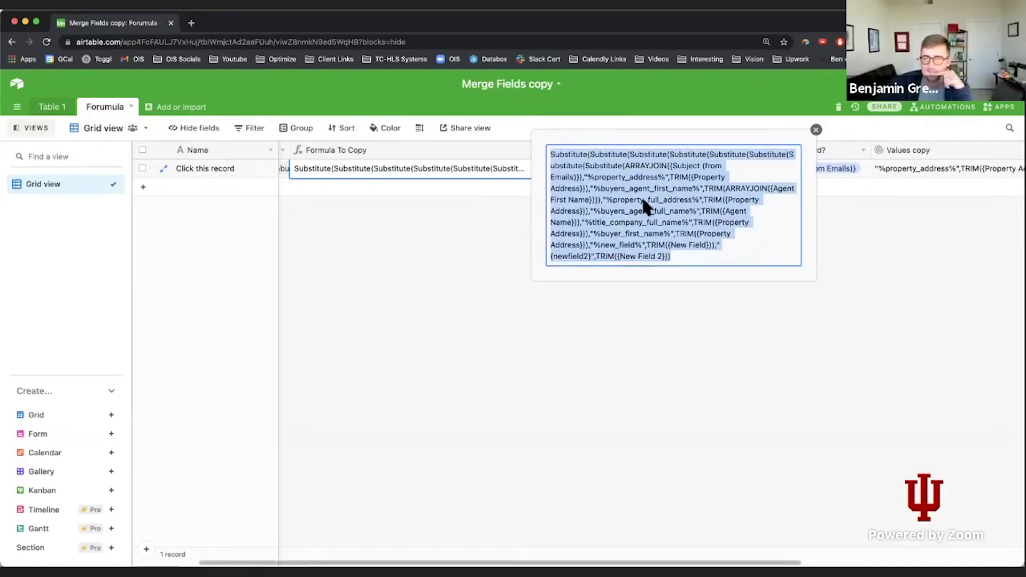
click(469, 316)
double_click(432, 144)
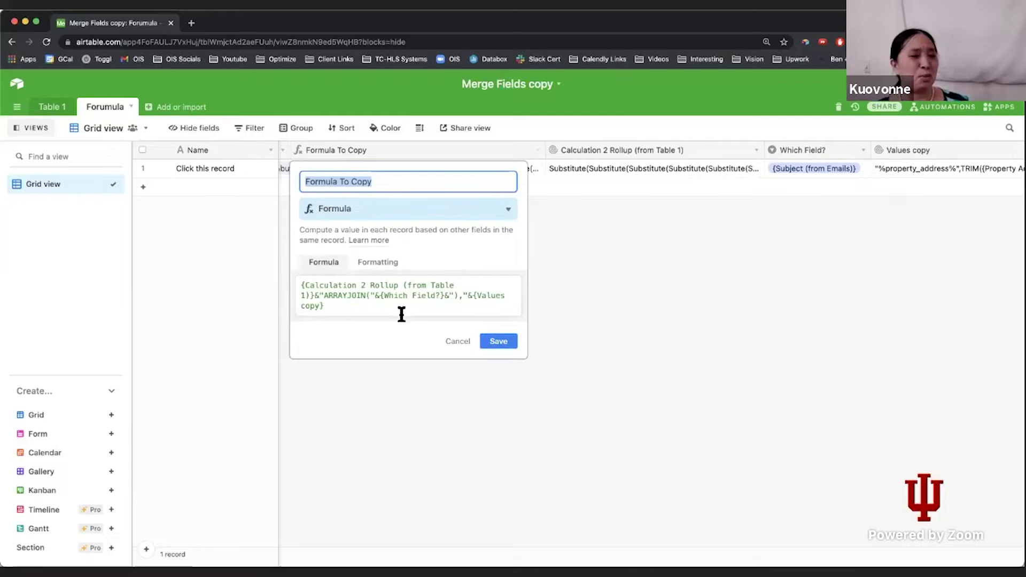
click(462, 342)
click(415, 169)
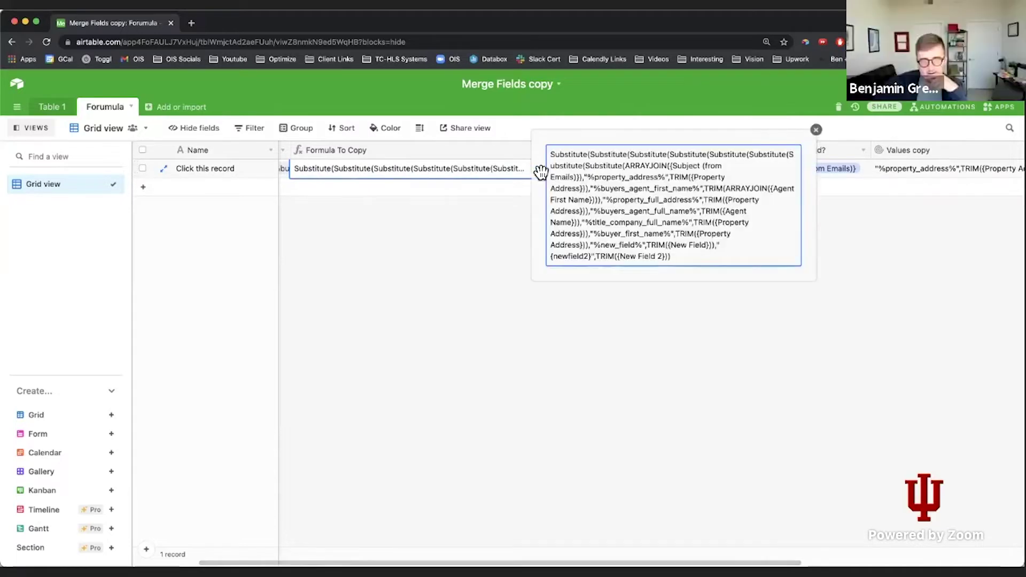
click(530, 183)
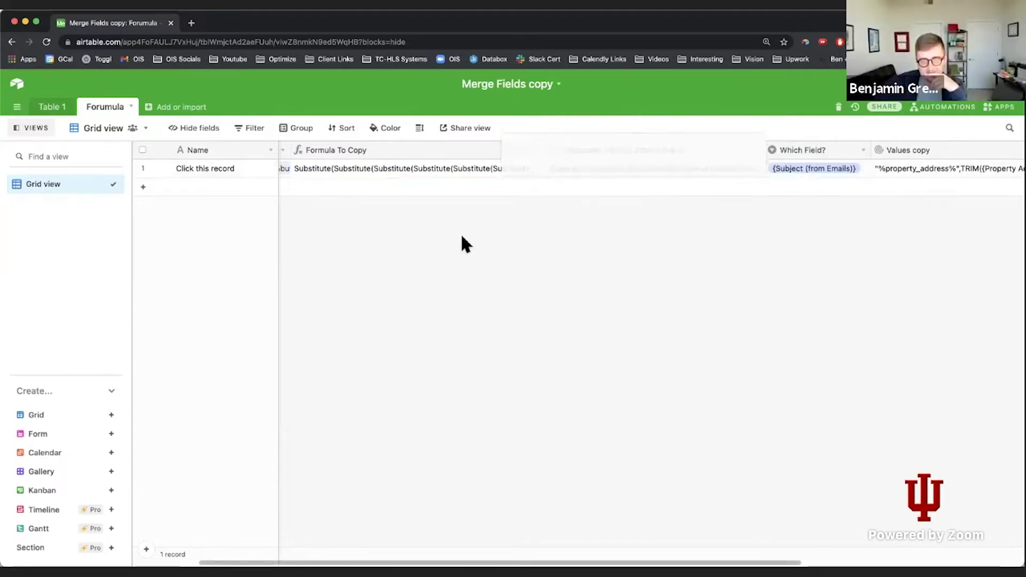
click(1000, 107)
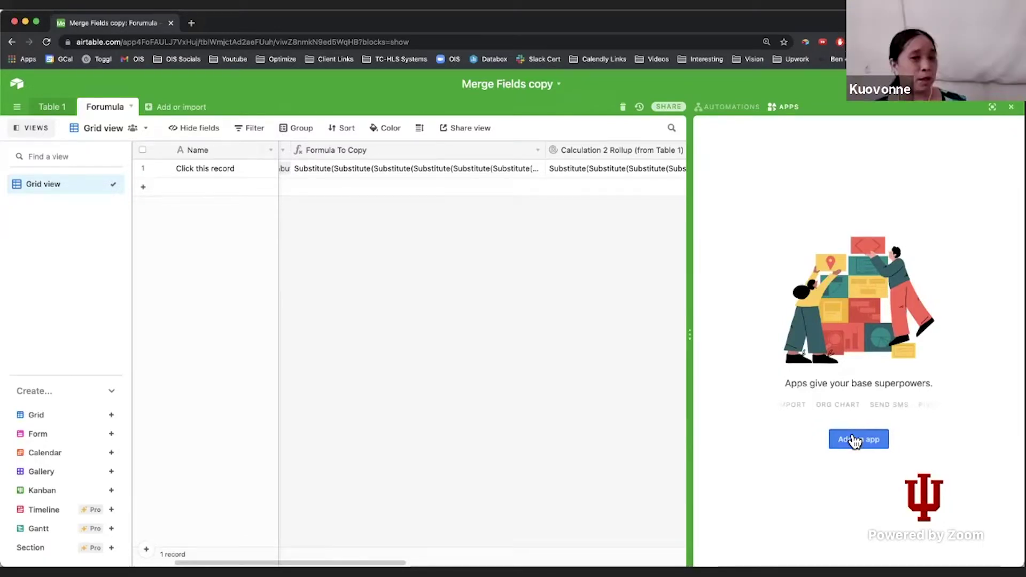
click(855, 439)
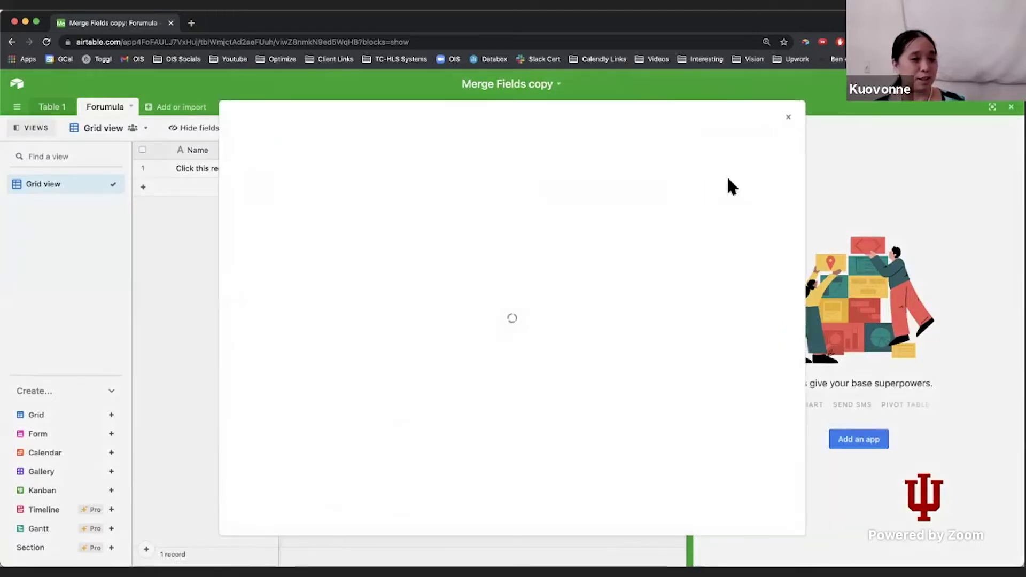
click(656, 154)
text(desc)
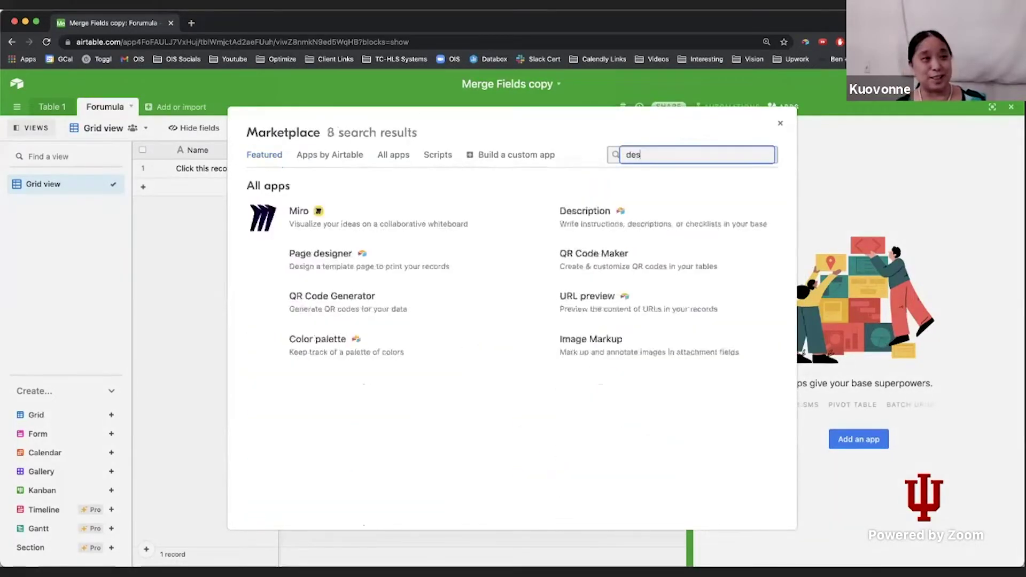
click(417, 222)
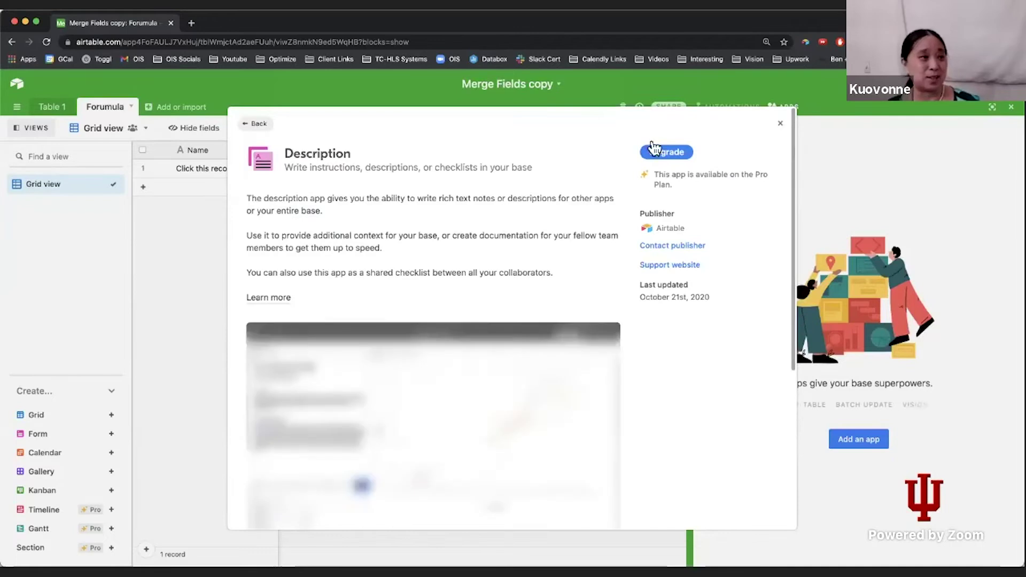
click(781, 125)
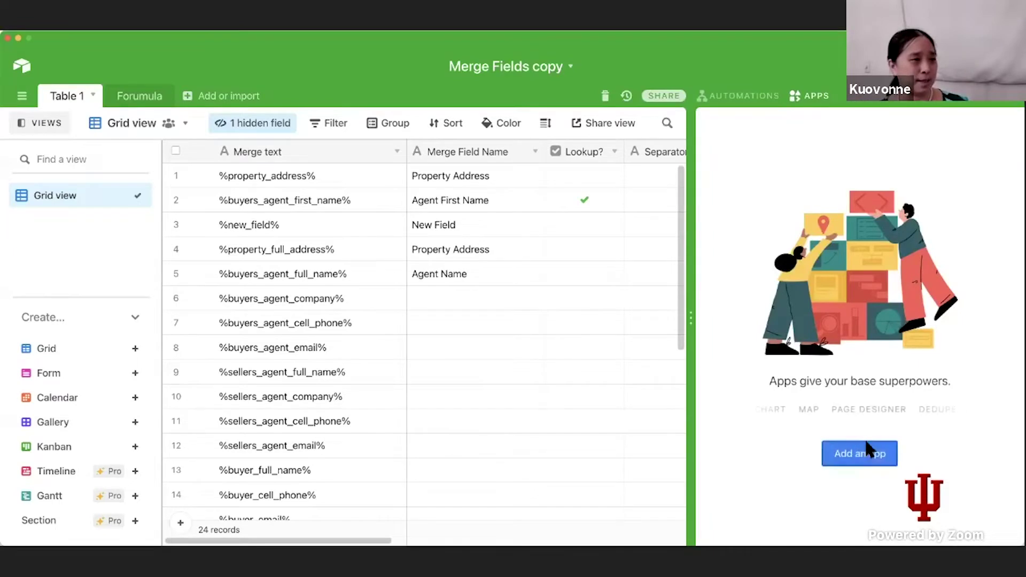
Step: Install the Scripting app from the Marketplace onto Dashboard 1
click(863, 453)
scroll(400, 298, down, 3)
scroll(401, 298, up, 3)
click(693, 269)
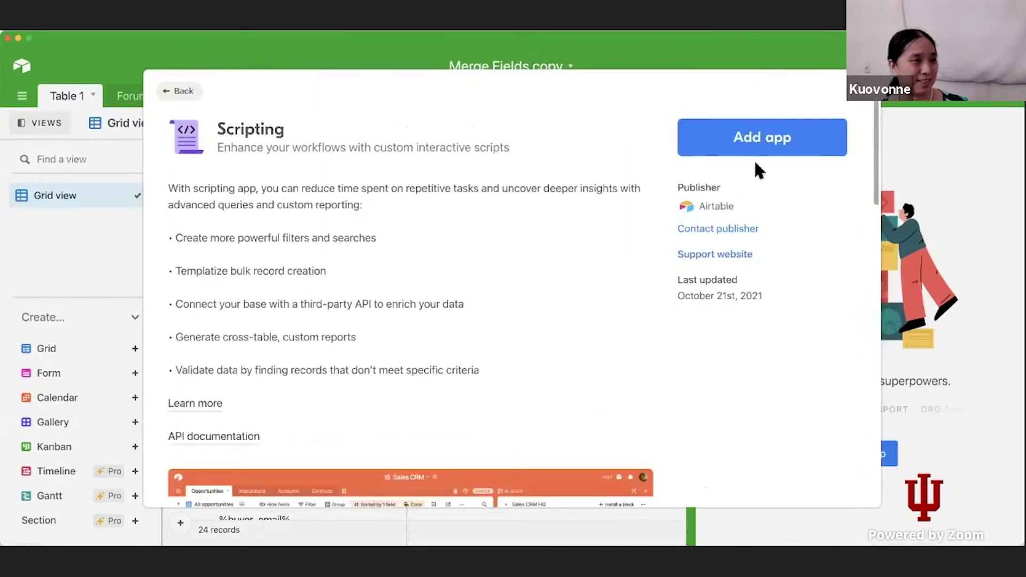
click(776, 124)
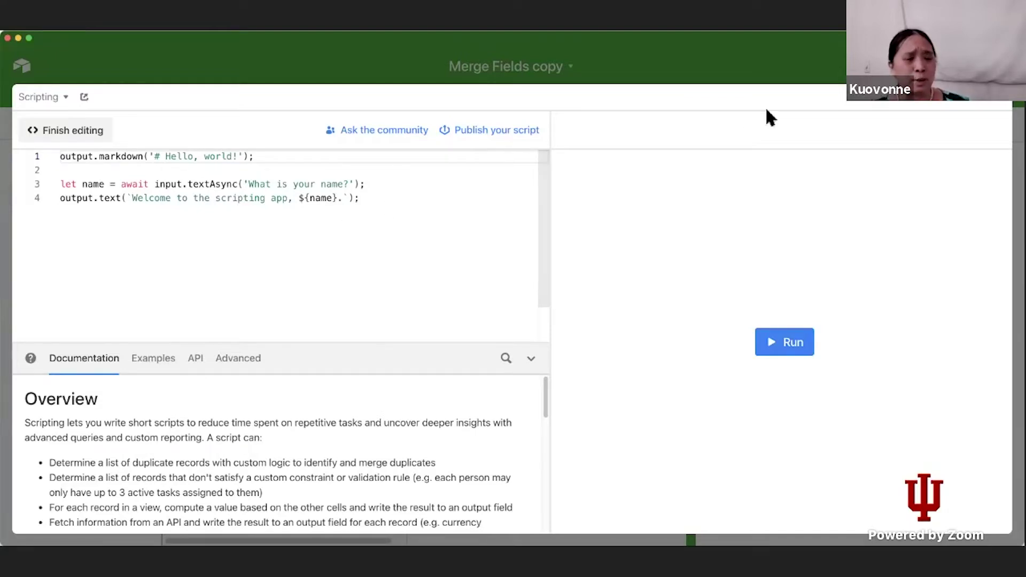
Step: Leave the script editor and open the Forumula table with the views sidebar collapsed
key(Escape)
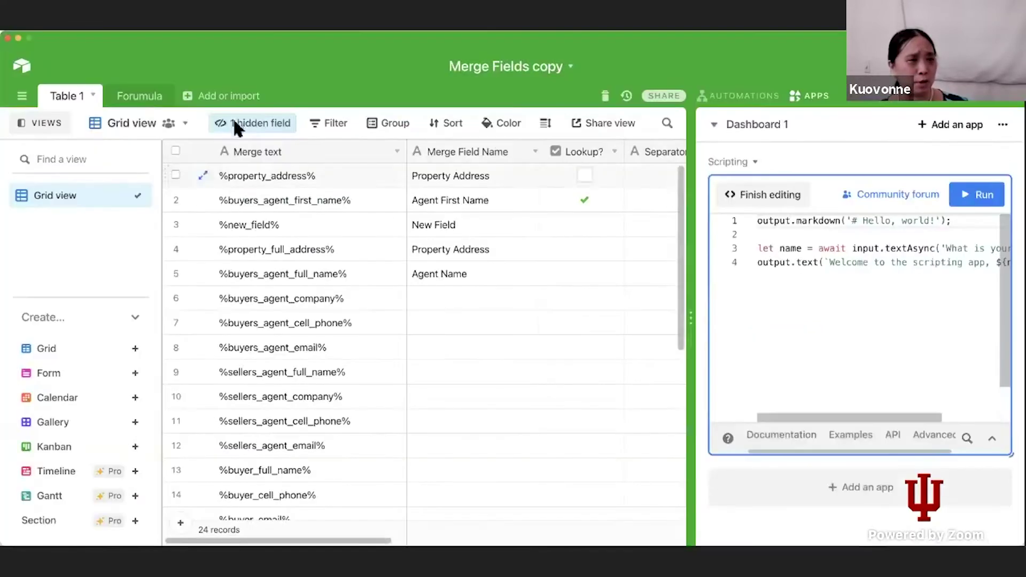
click(136, 95)
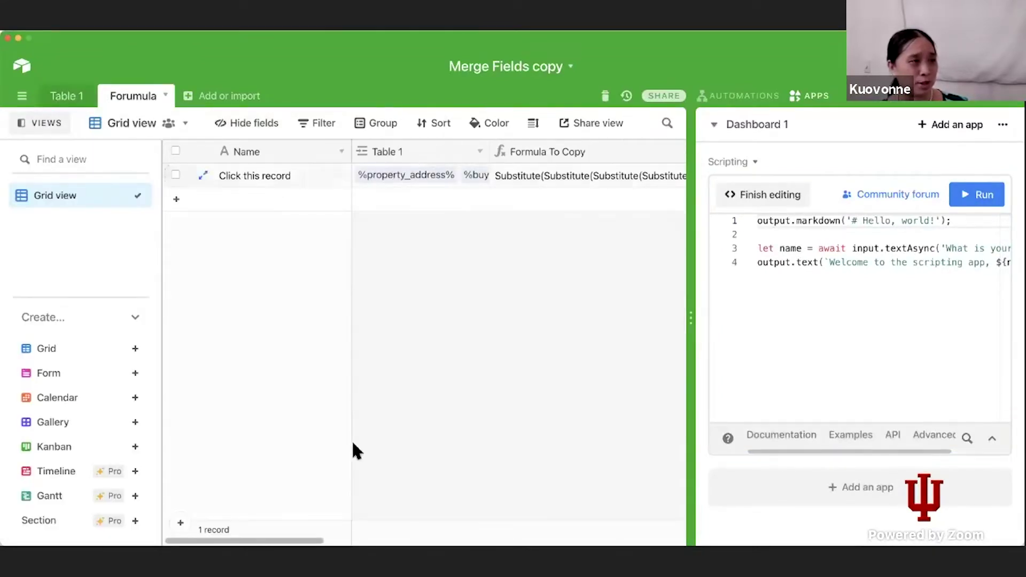
drag(307, 544, 336, 541)
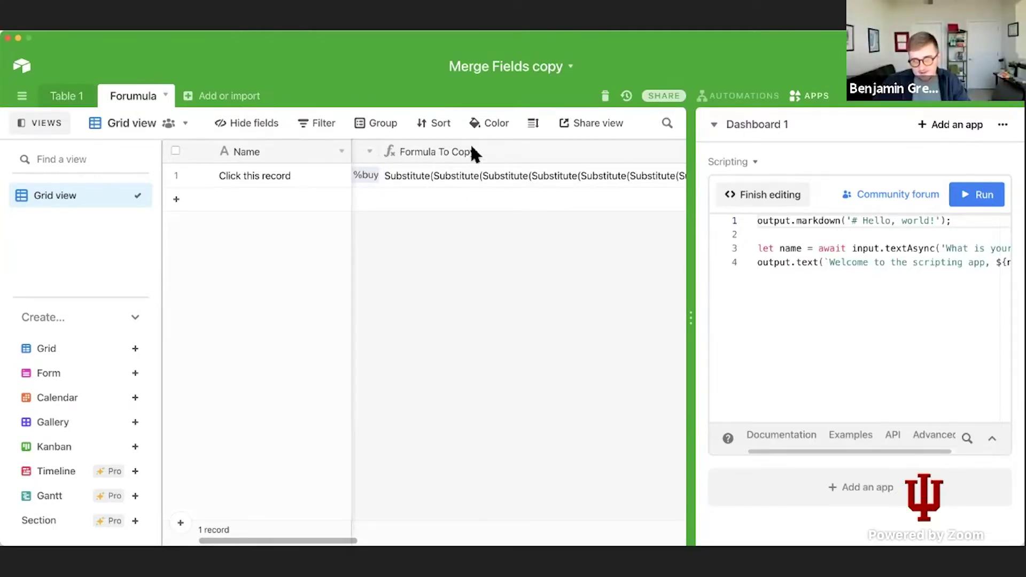
click(38, 125)
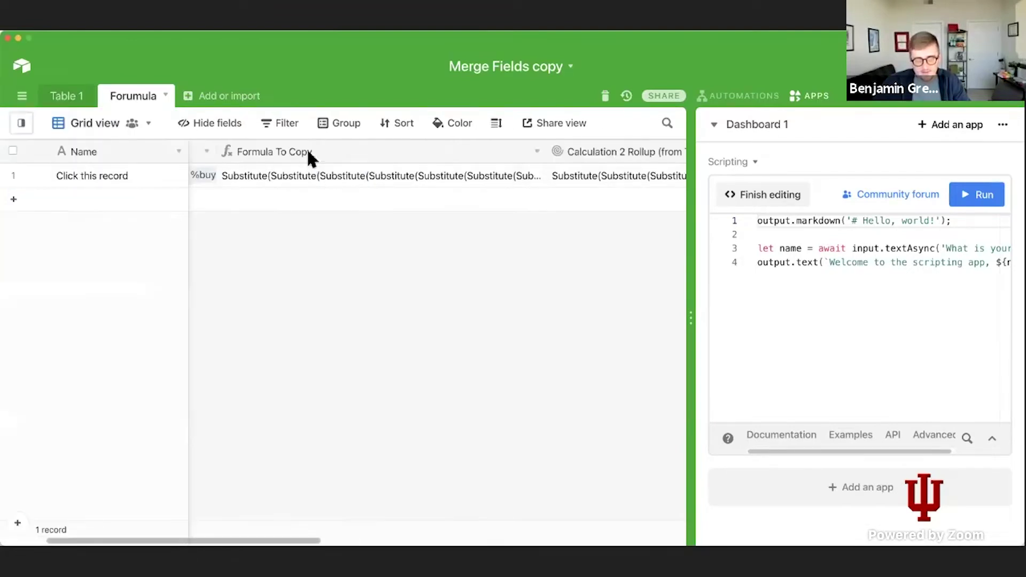
Step: Open the Formula To Copy field's configuration and select its entire formula definition
right_click(309, 155)
click(321, 177)
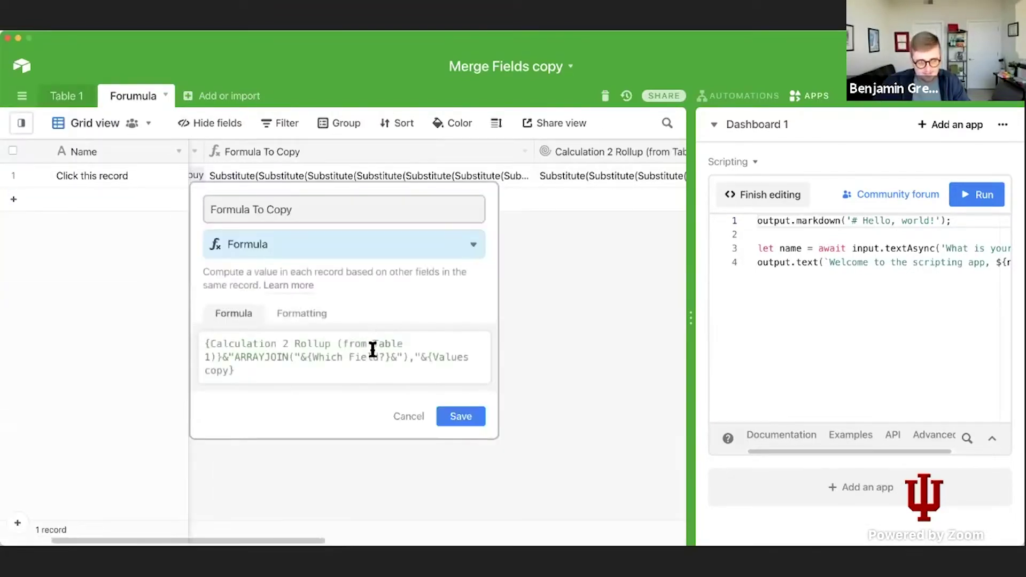
click(415, 359)
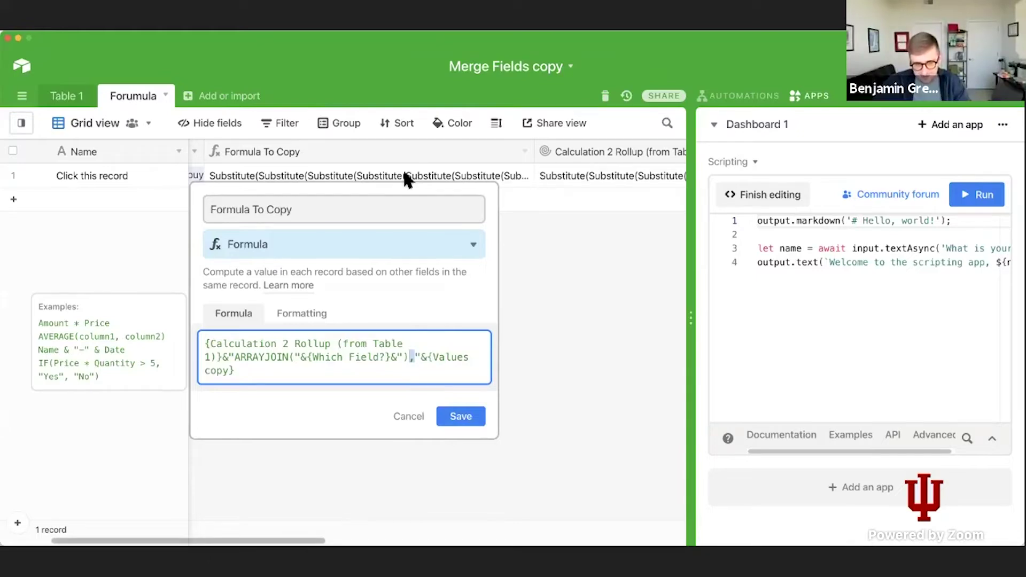
key(Escape)
double_click(418, 150)
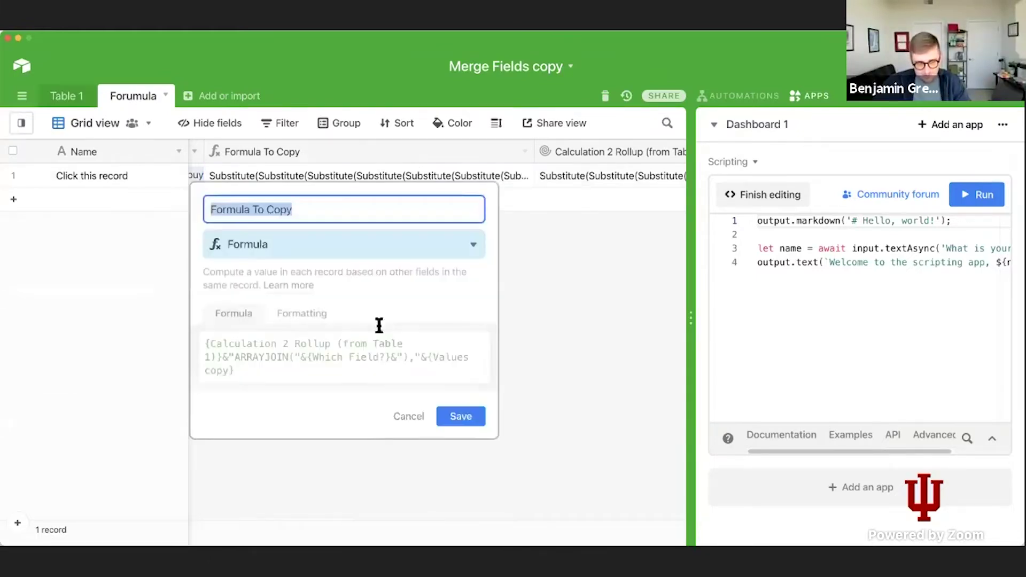
click(431, 357)
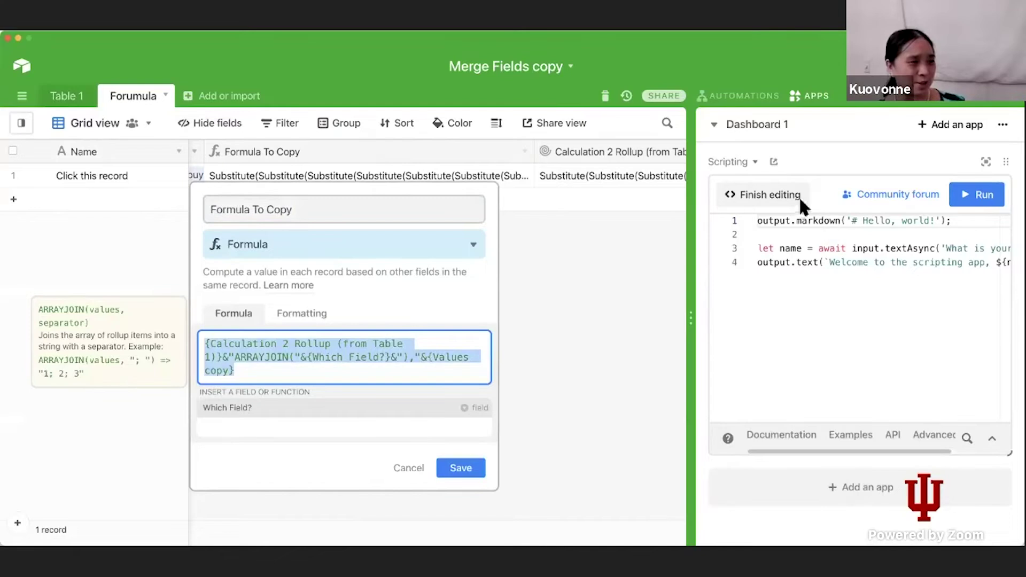
Step: Replace the sample hello-world script with the copied formula and expand the editor full screen
click(820, 277)
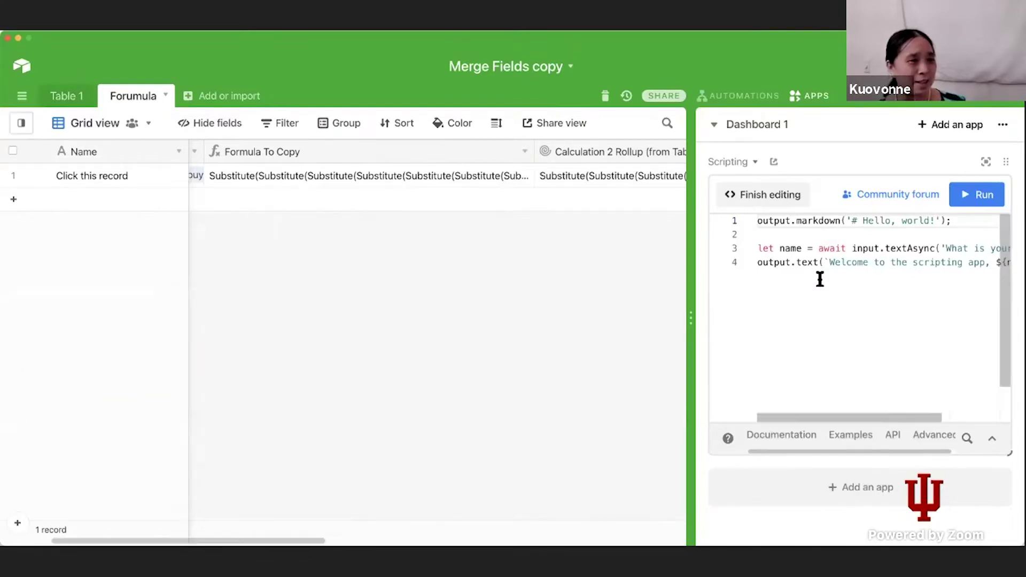
key(super+a)
key(BackSpace)
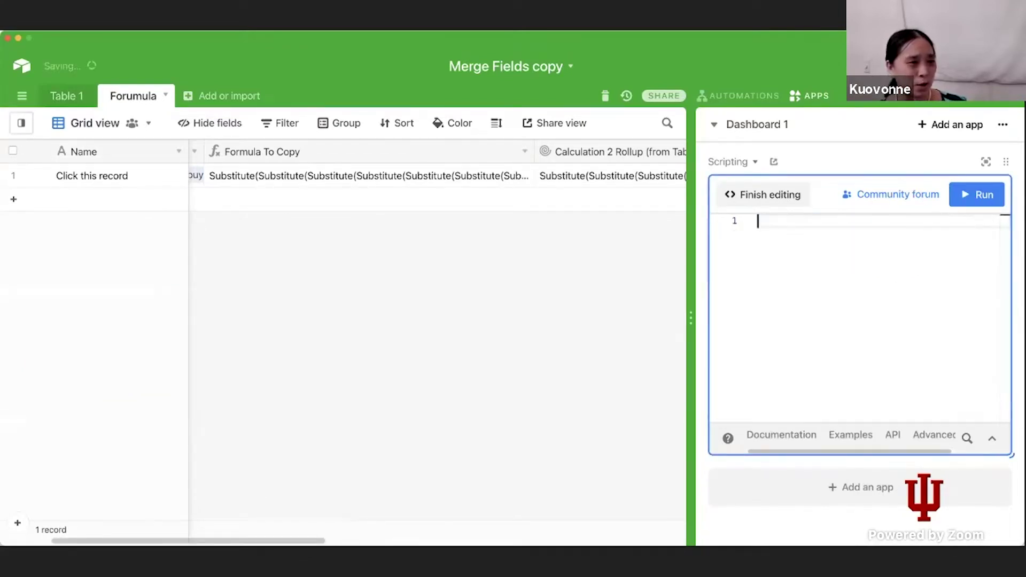
key(super+v)
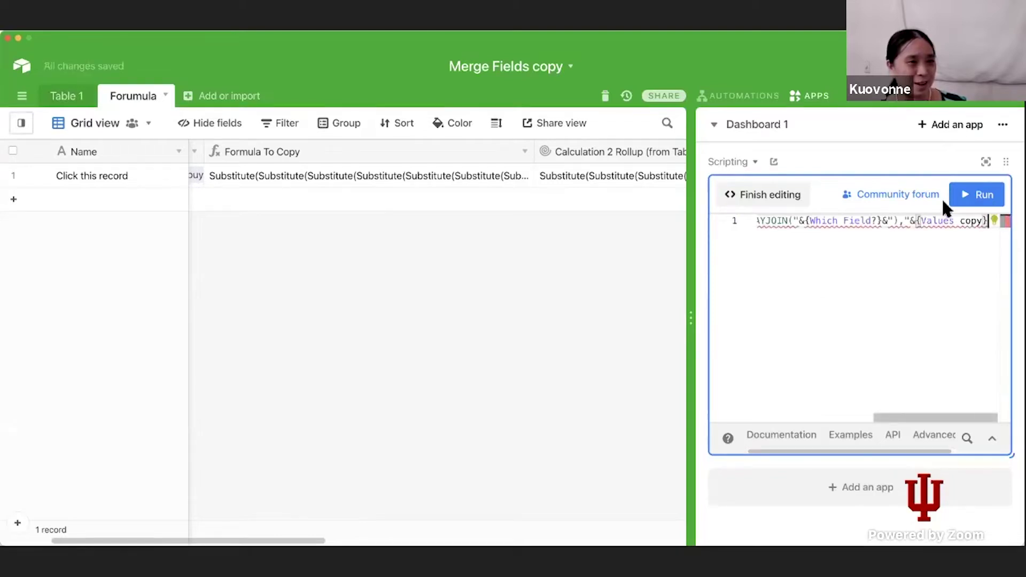
click(988, 162)
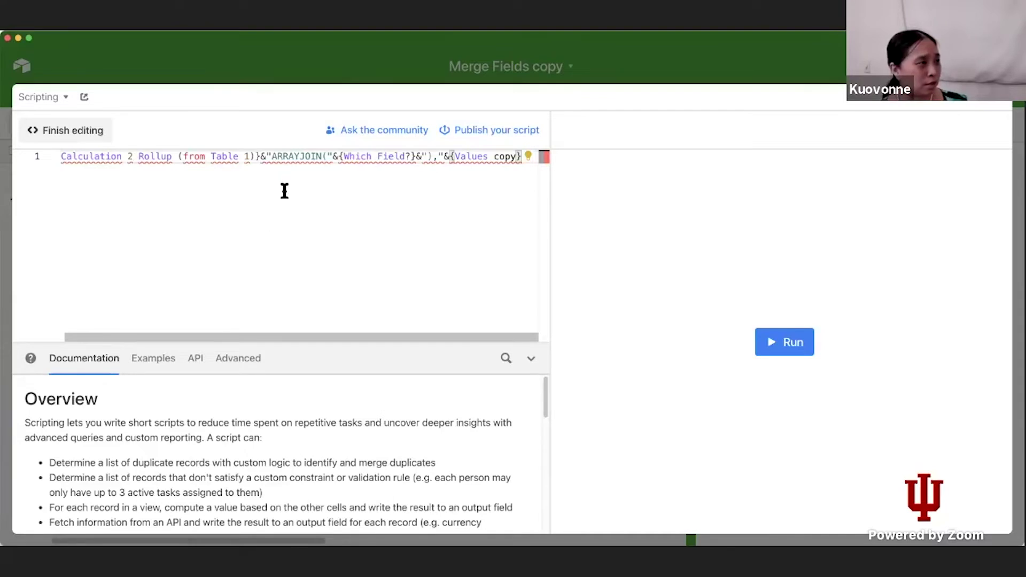
Step: Break the formula so the ARRAYJOIN text, {Which Field?} and {Values copy} each start new lines
mouse_move(102, 160)
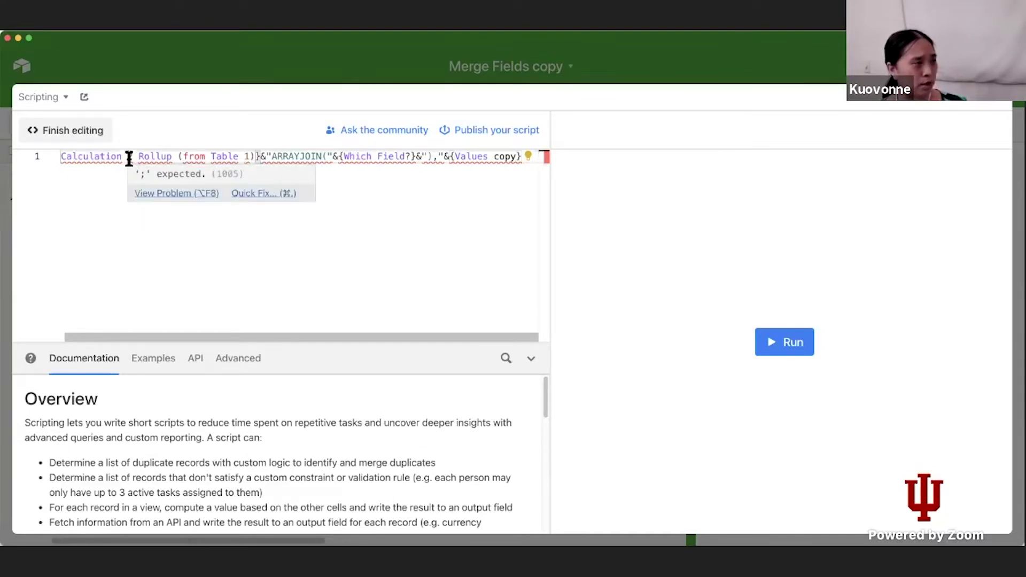
scroll(530, 165, left, 1)
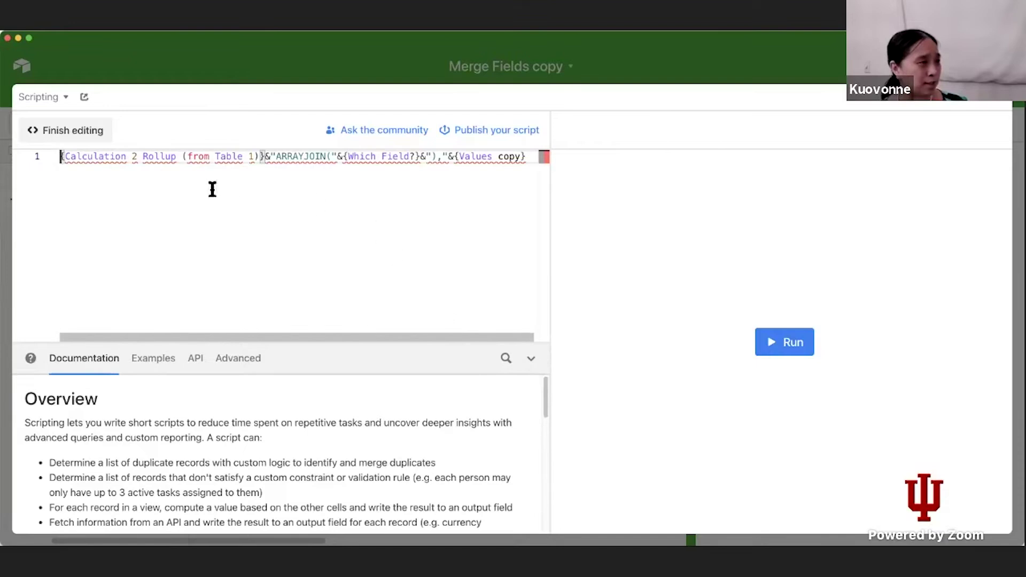
click(264, 157)
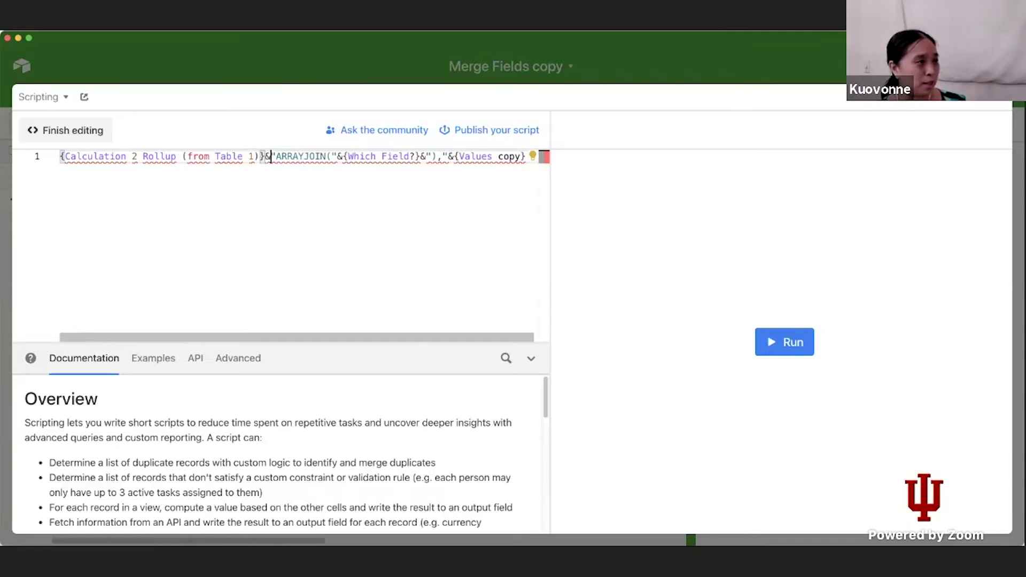
click(272, 156)
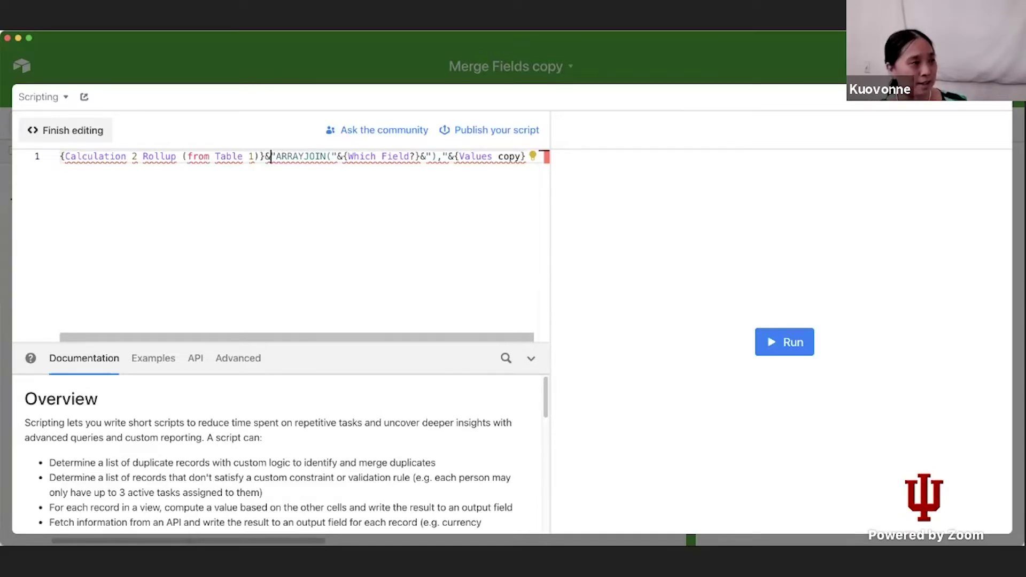
key(Return)
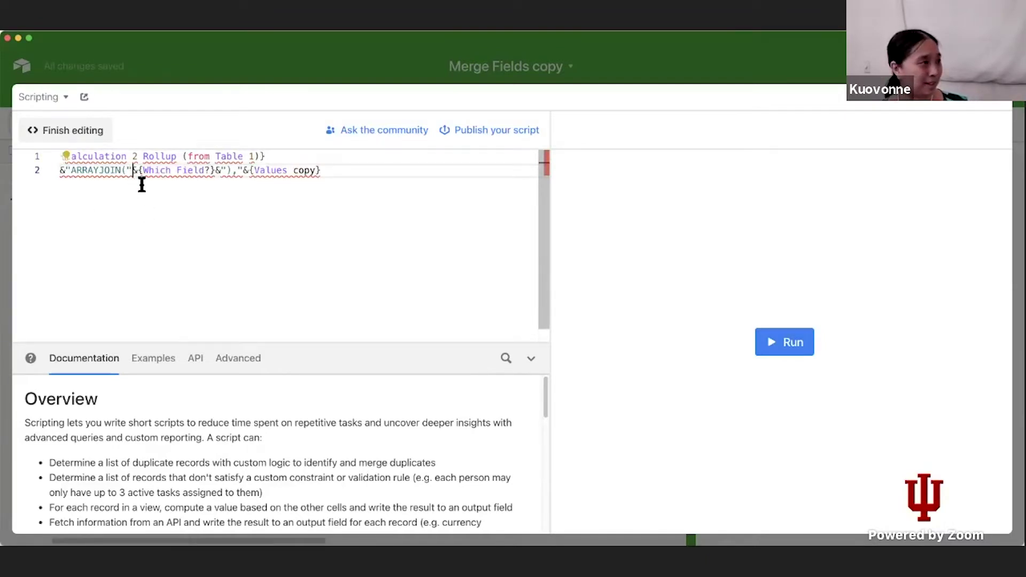
key(Return)
key(Return)
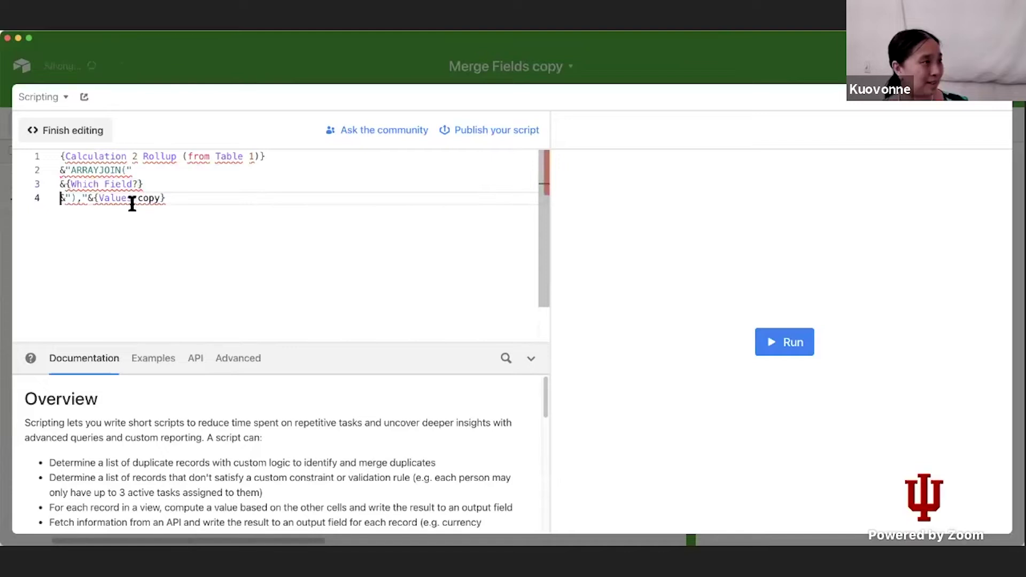
click(88, 199)
key(Return)
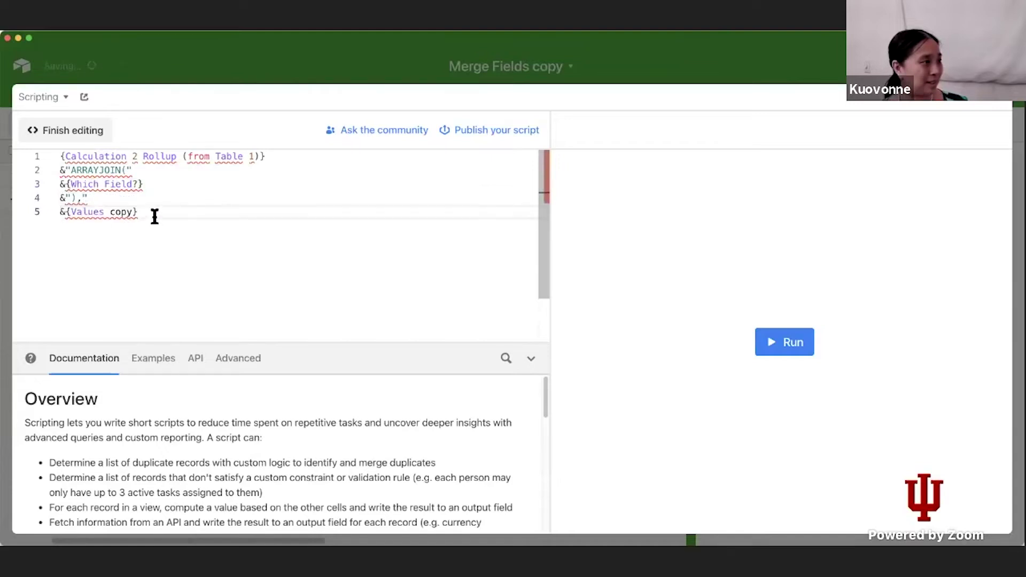
Step: Add a trailing empty line after {Values copy} and return the caret to line 1
click(154, 247)
click(108, 200)
click(184, 232)
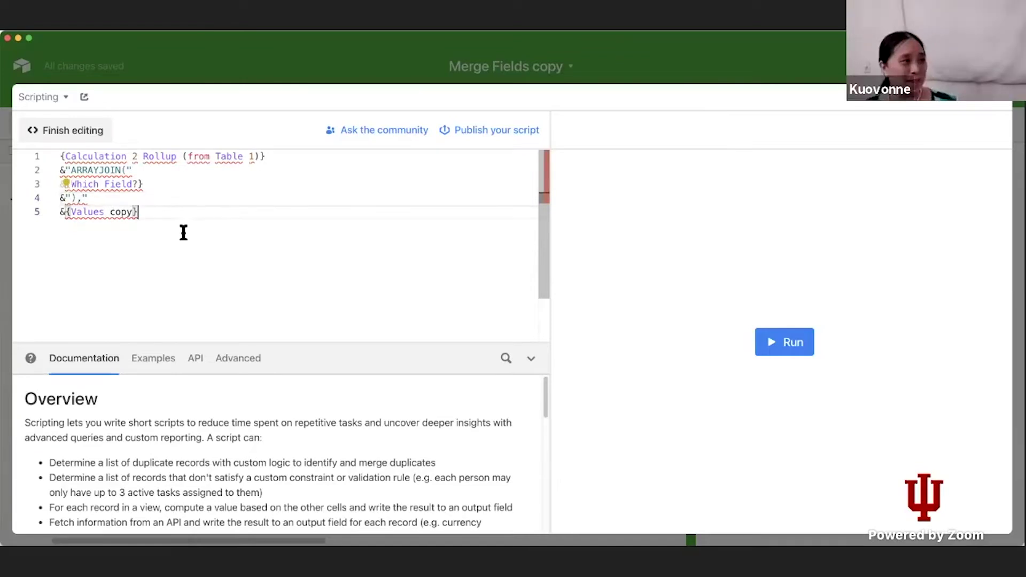
key(Return)
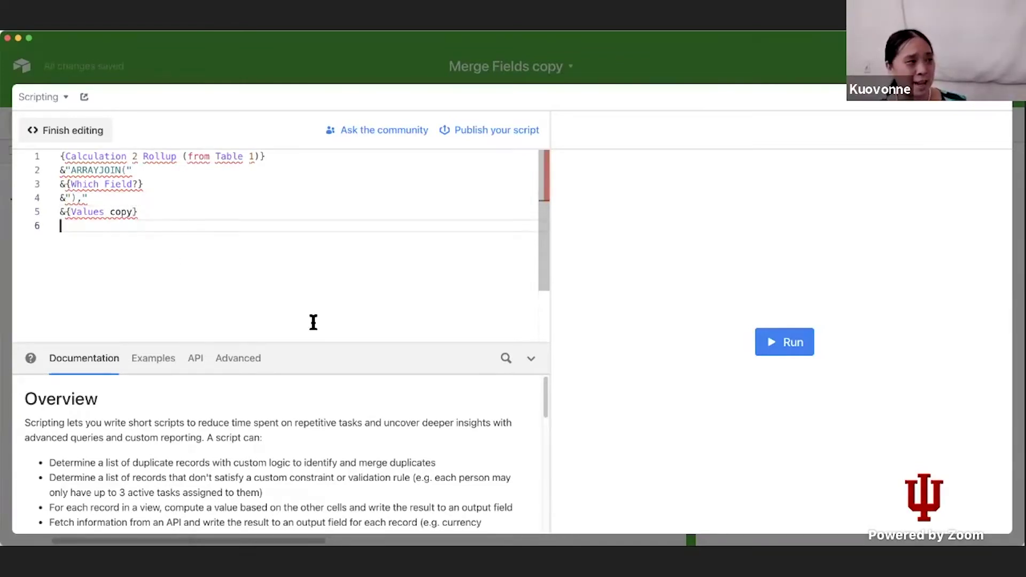
key(Up)
key(Up)
key(Up)
key(Up)
key(Up)
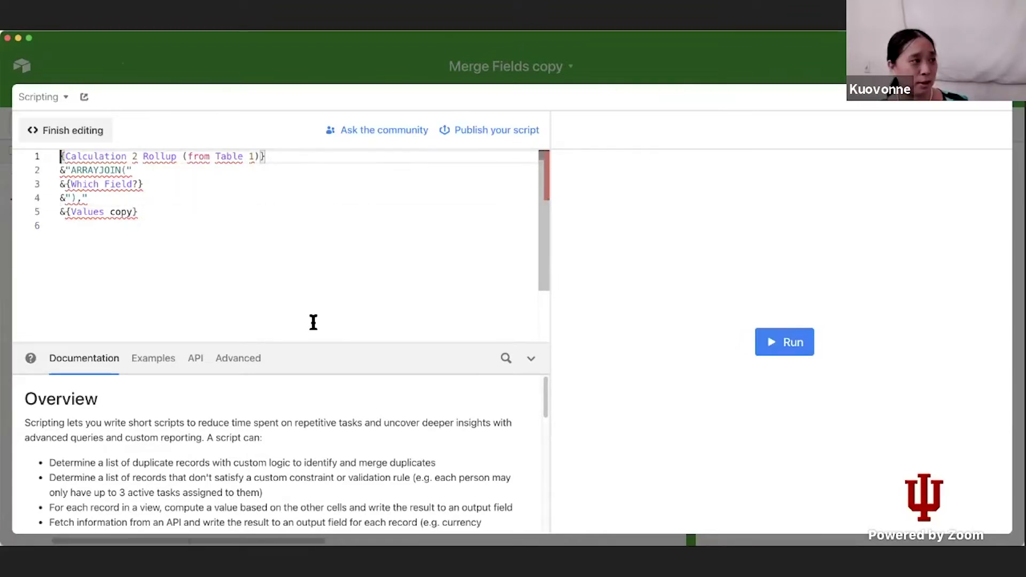
key(Down)
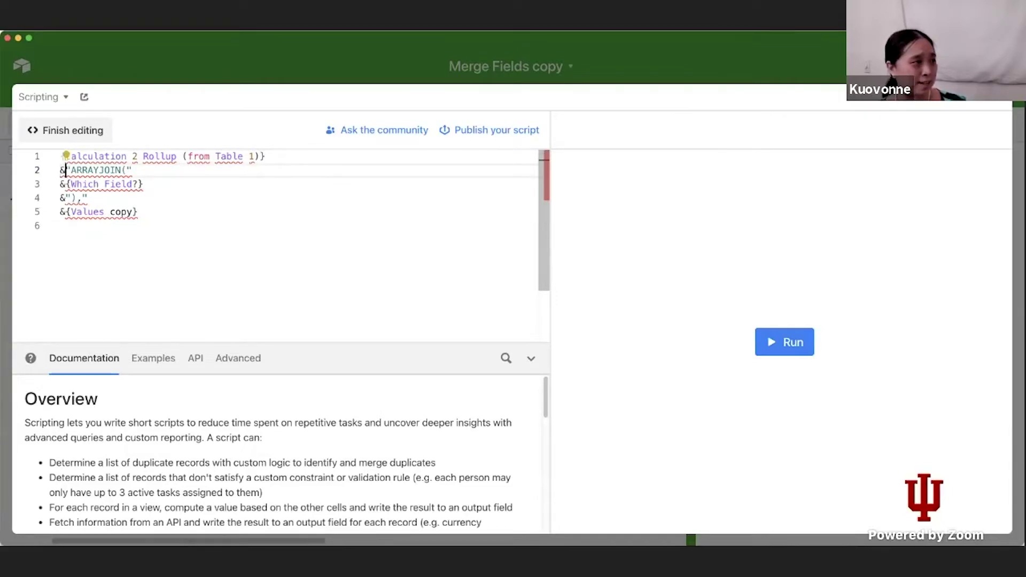
key(Up)
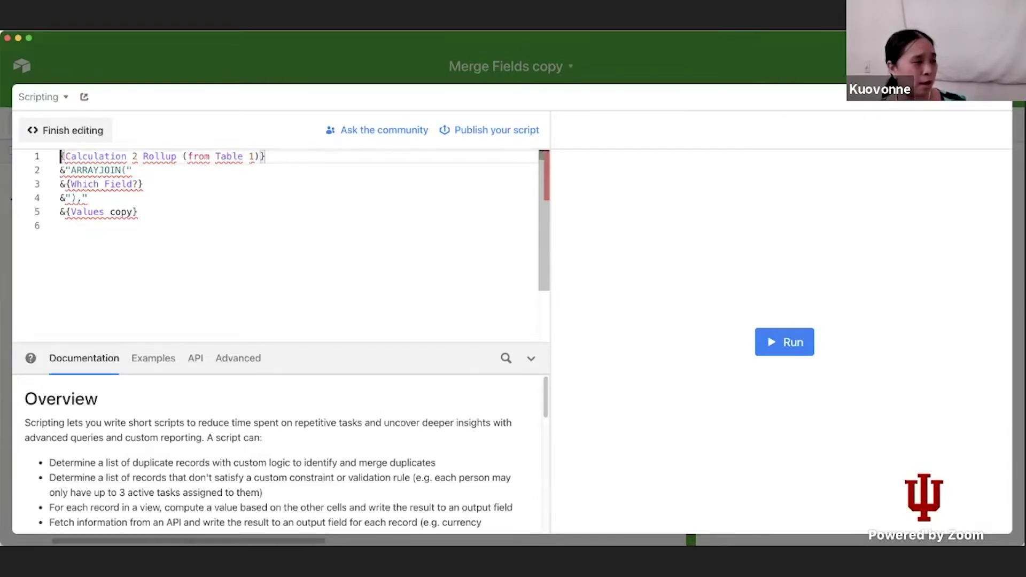
Step: Wrap the formula in CONCATENATE( … ) and move the rollup field onto its own line
text(Concatenate)
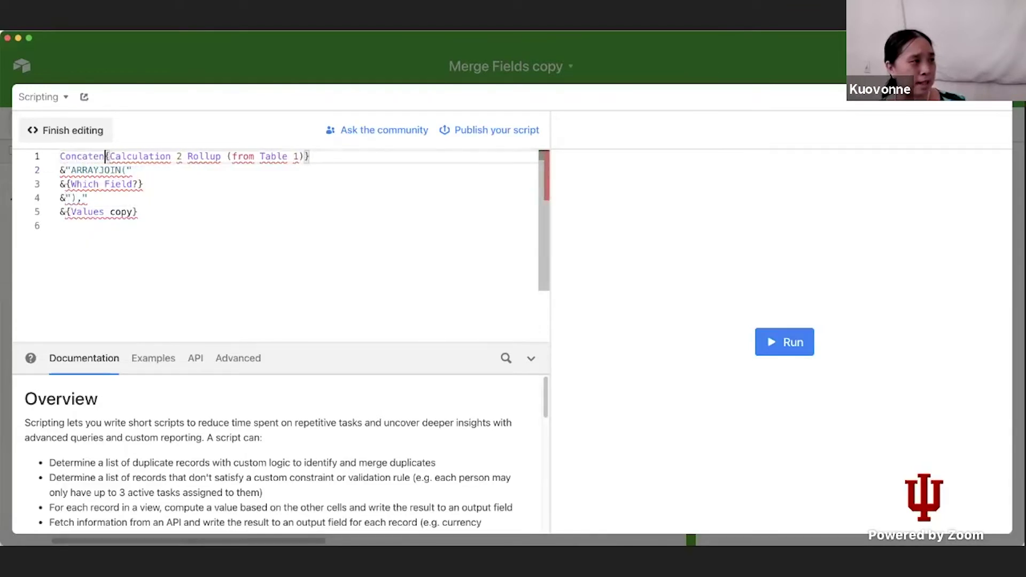
text(()
key(Return)
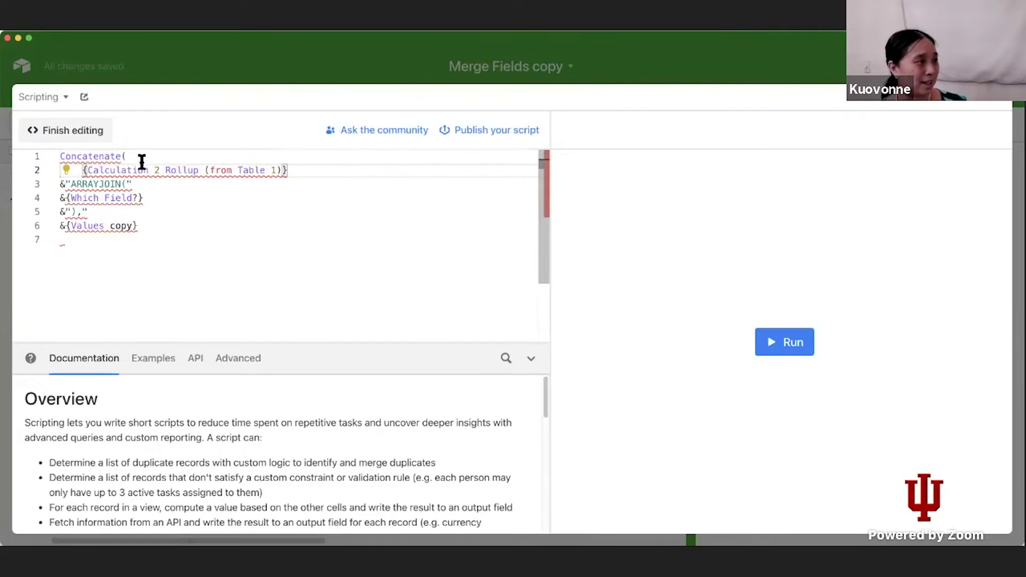
double_click(107, 156)
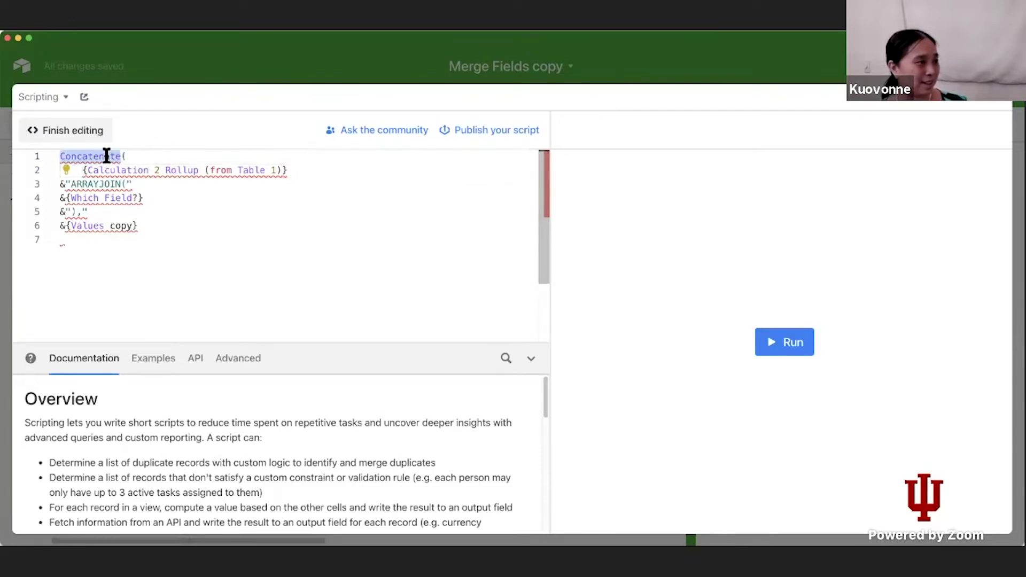
text(CONCATENATE()
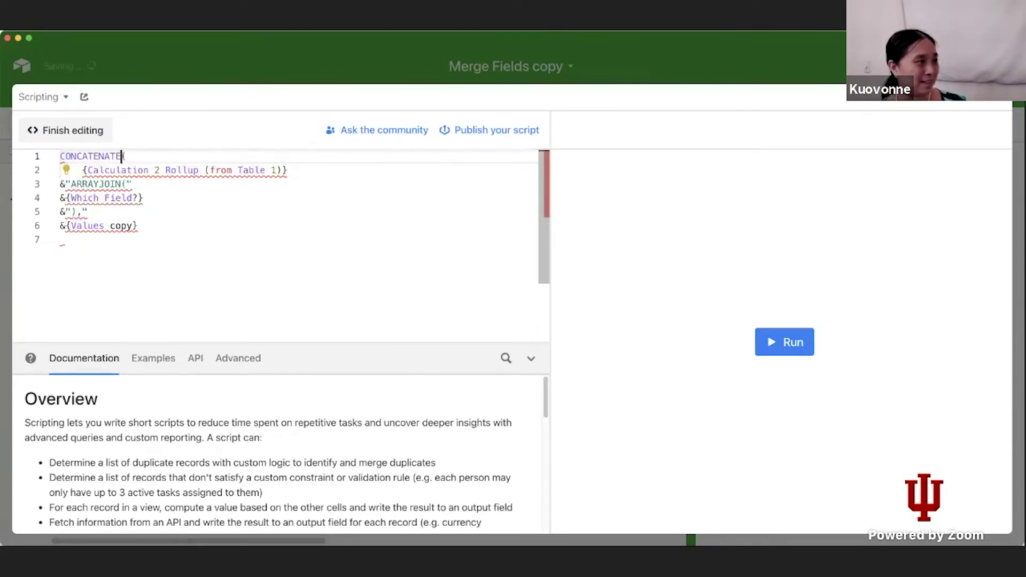
text())
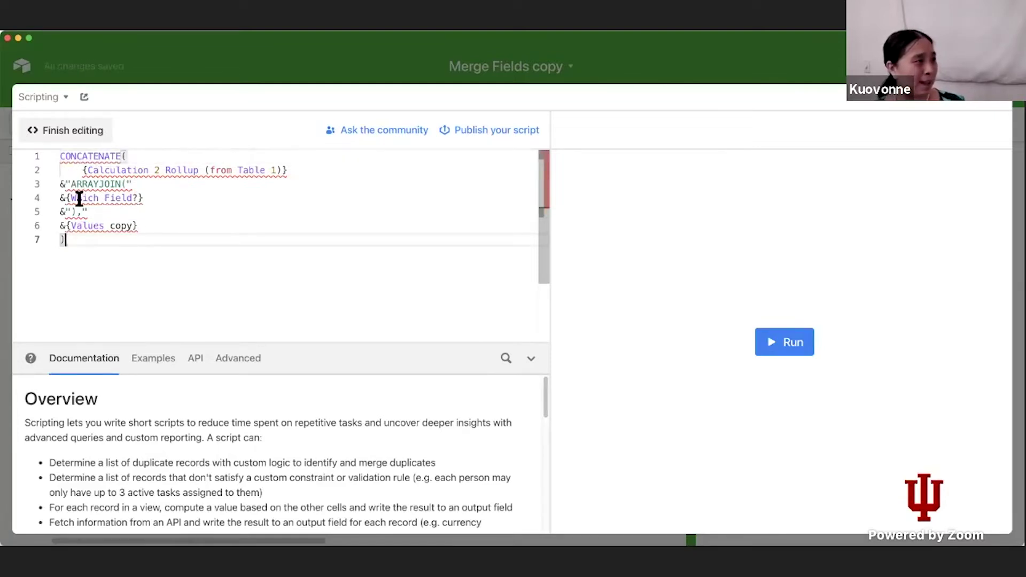
Step: Replace the & separators at the start of lines 3–6 with commas
click(65, 186)
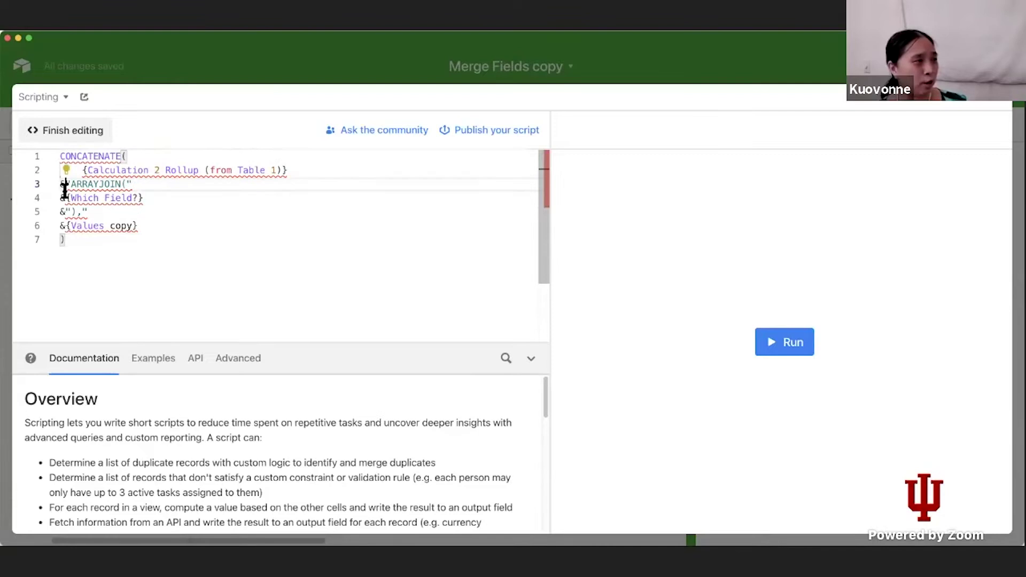
key(BackSpace)
text(,)
click(64, 203)
key(BackSpace)
text(,)
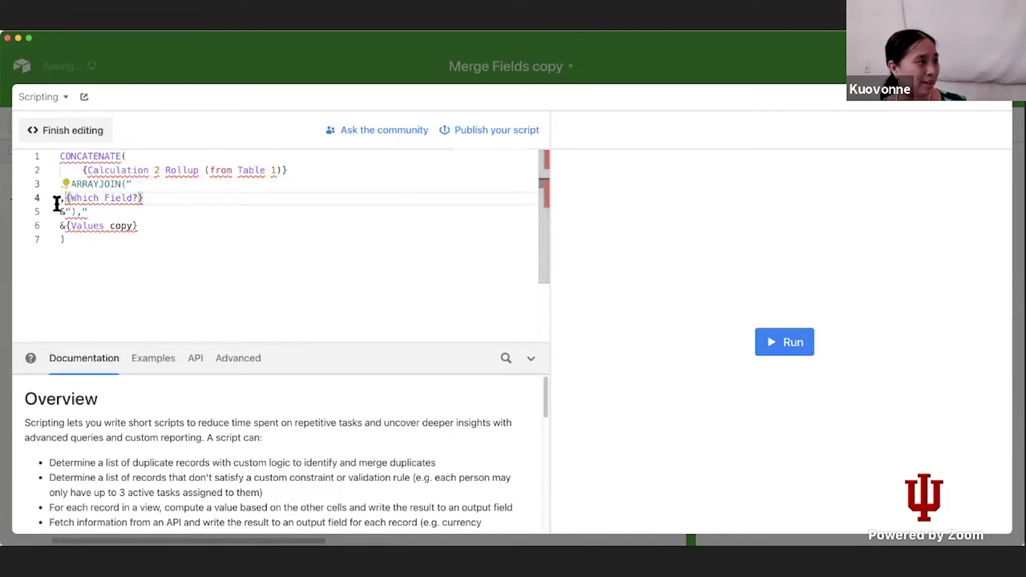
click(65, 213)
key(BackSpace)
text(,)
click(64, 226)
key(BackSpace)
text(,)
key(BackSpace)
Step: Move the commas to the ends of lines 2–5, making line 5 end with "),"
click(109, 213)
text(,)
key(BackSpace)
key(BackSpace)
key(BackSpace)
key(BackSpace)
key(BackSpace)
key(BackSpace)
text("),",)
key(Home)
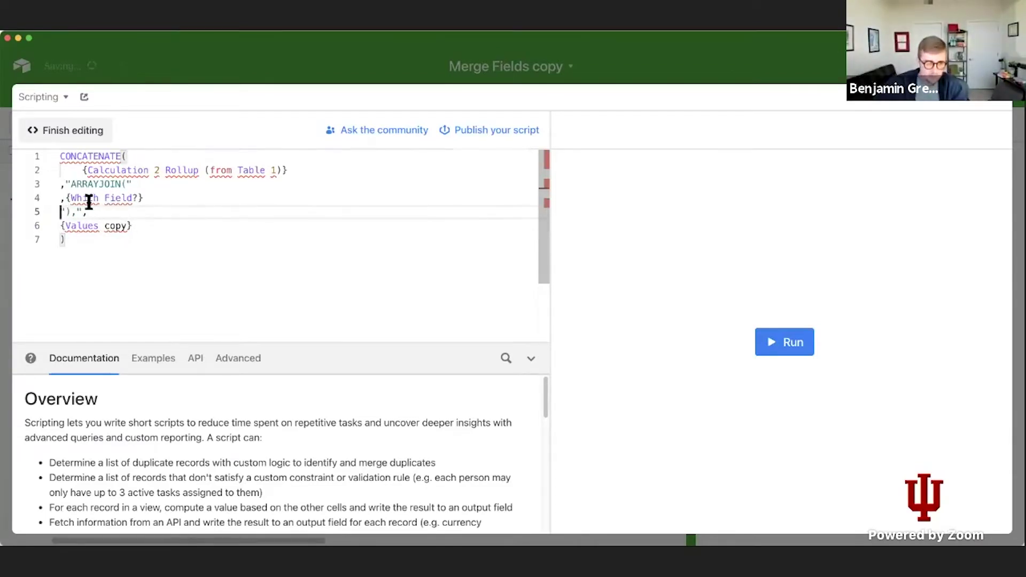
click(160, 199)
text(,)
click(67, 198)
key(BackSpace)
click(155, 182)
text(,)
click(63, 184)
key(BackSpace)
click(311, 167)
text(,)
Step: Indent lines 3 through 6 one level inside the CONCATENATE call
click(178, 337)
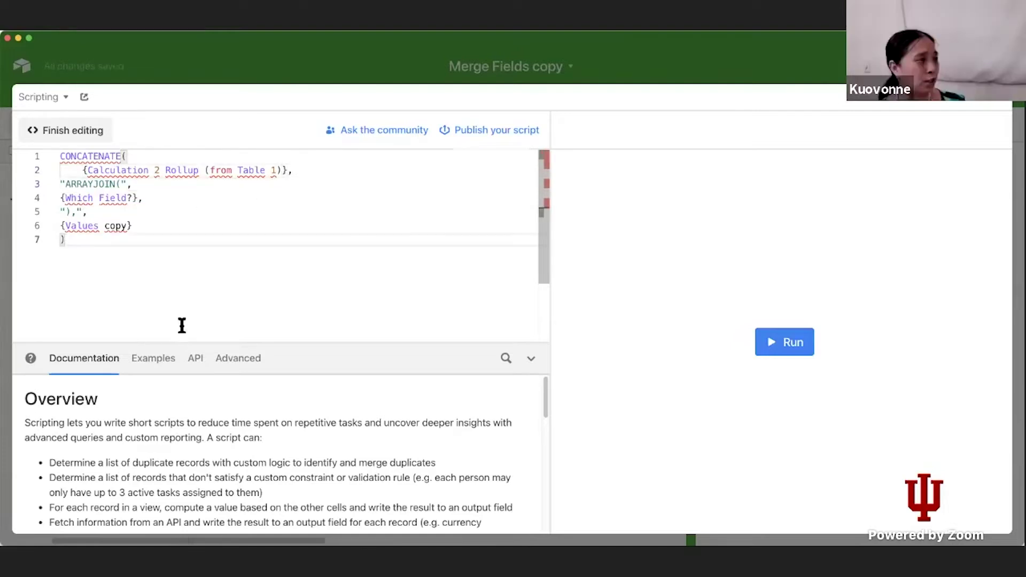
click(61, 185)
drag(61, 185, 154, 227)
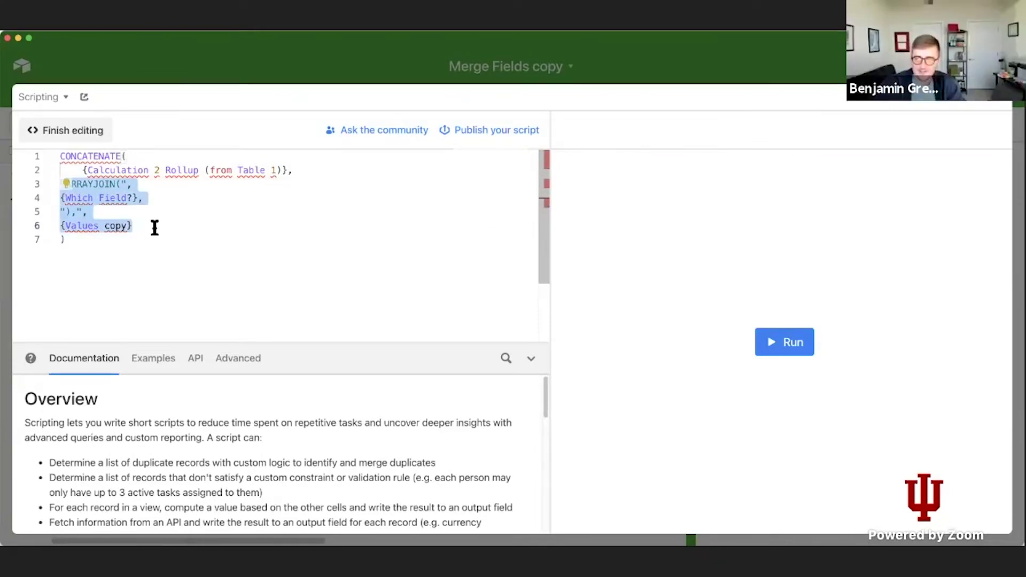
key(Tab)
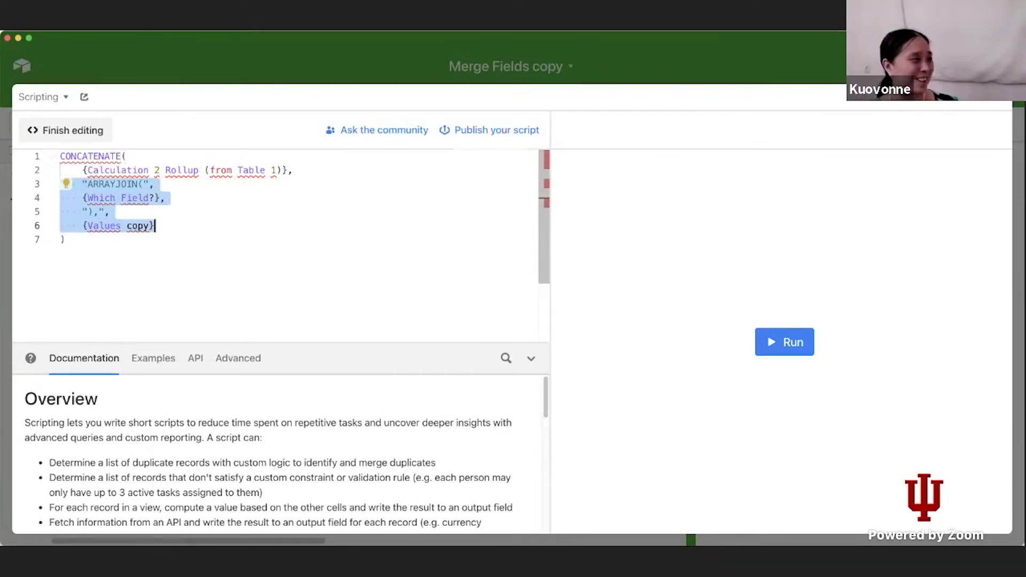
Step: Select all seven lines of the CONCATENATE script so they can be copied
click(140, 274)
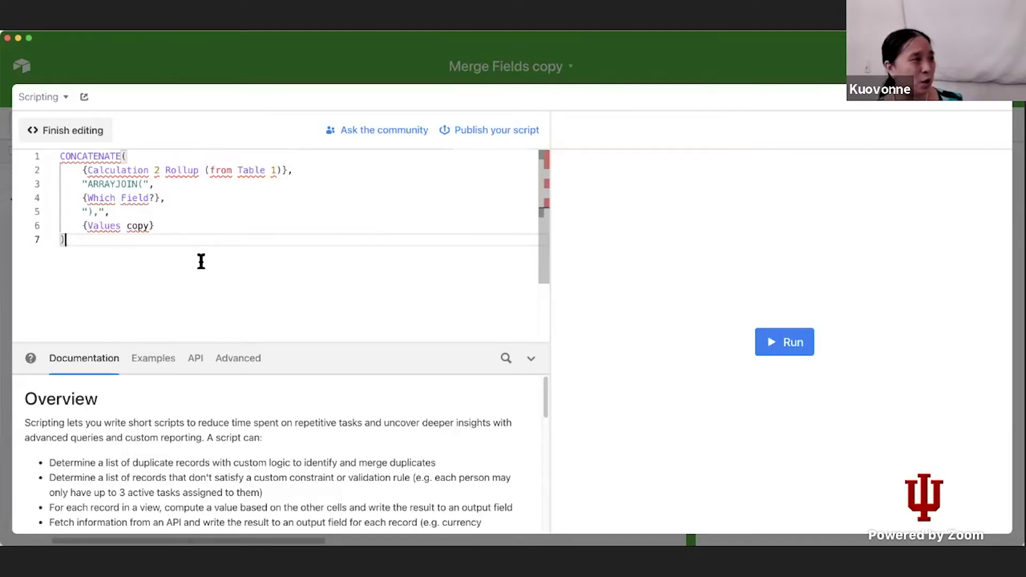
key(super+a)
key(super+c)
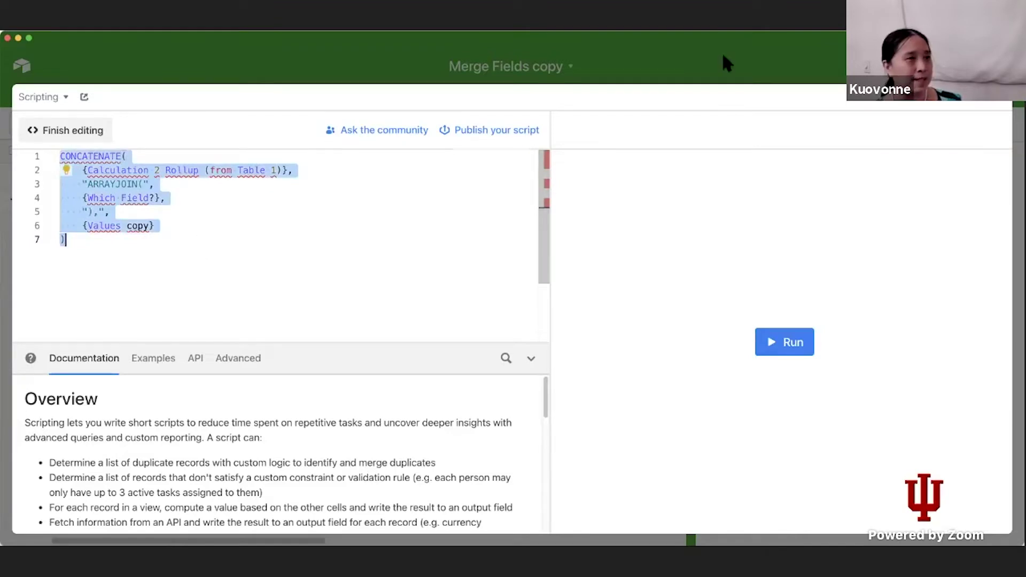
Step: Paste the CONCATENATE formula over Formula To Copy's old formula and save the field
click(1007, 106)
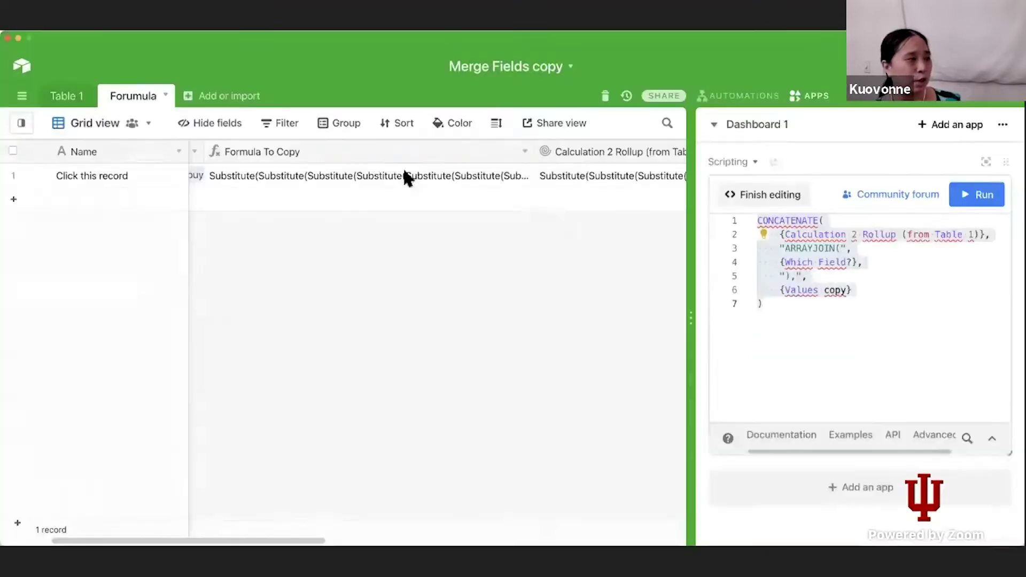
double_click(318, 151)
click(298, 362)
key(super+a)
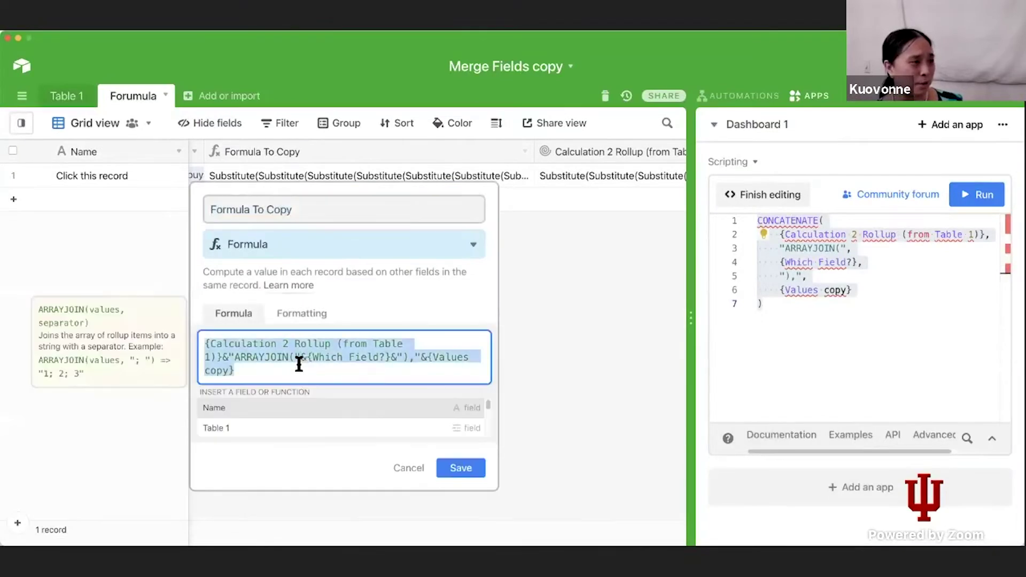
key(super+v)
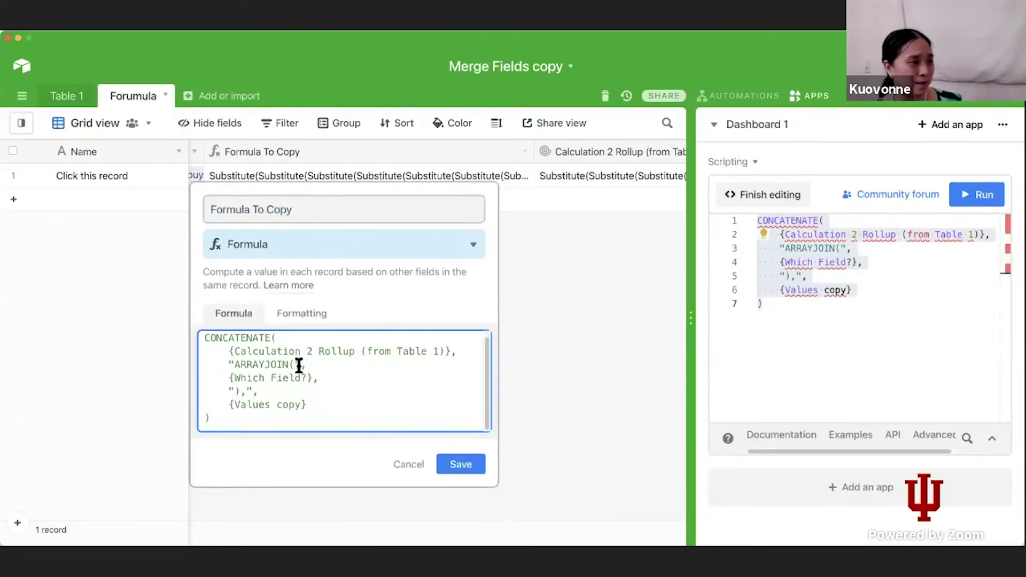
click(468, 468)
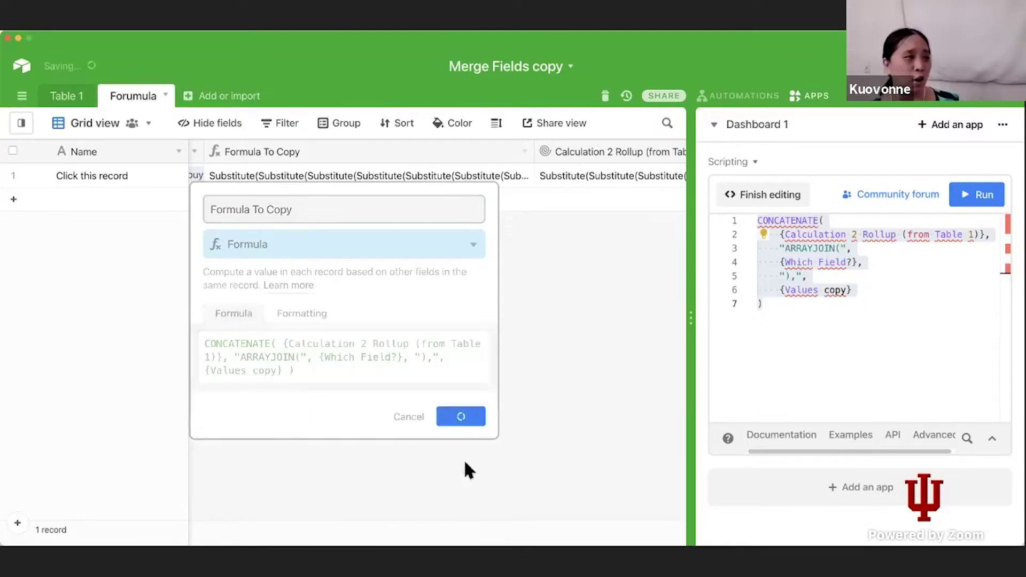
Step: Reopen the Formula To Copy field to check the pasted seven-line formula
double_click(323, 149)
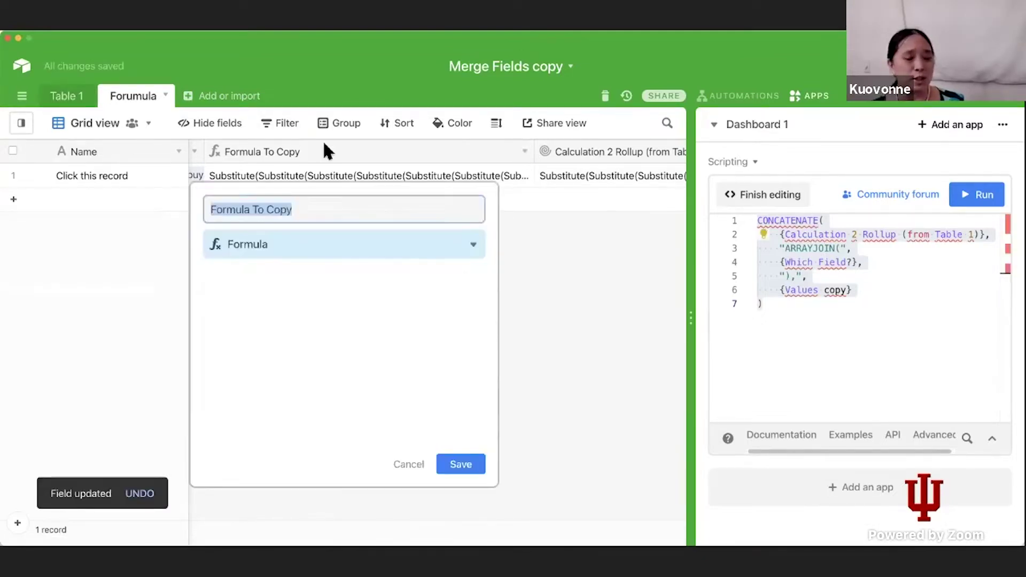
scroll(321, 337, down, 1)
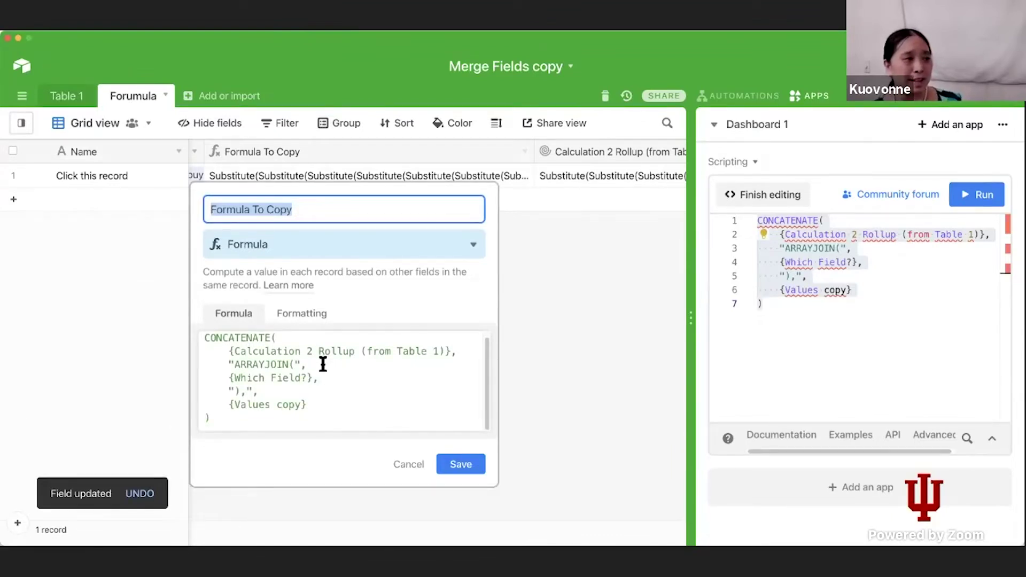
scroll(323, 364, up, 1)
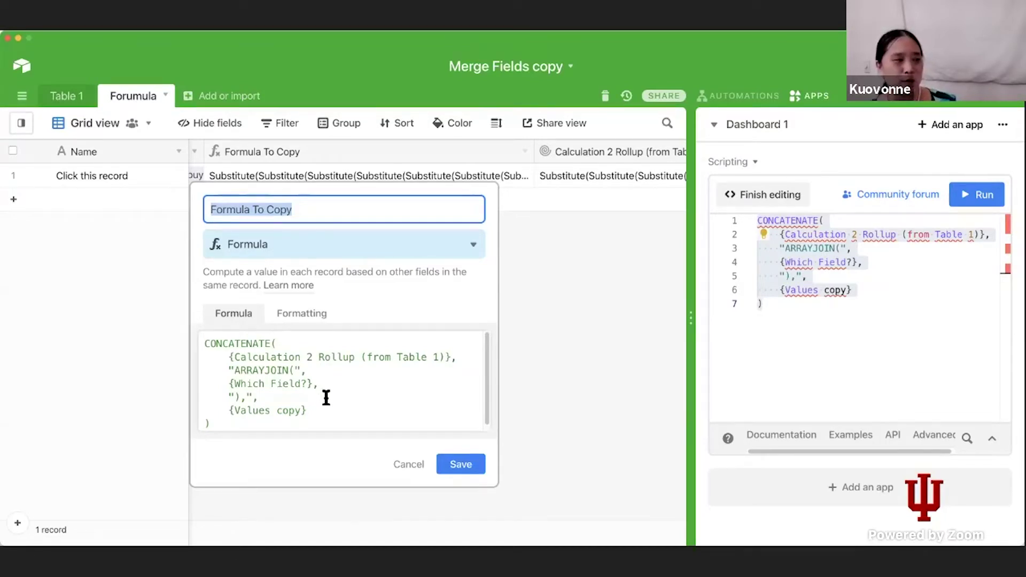
scroll(326, 399, down, 1)
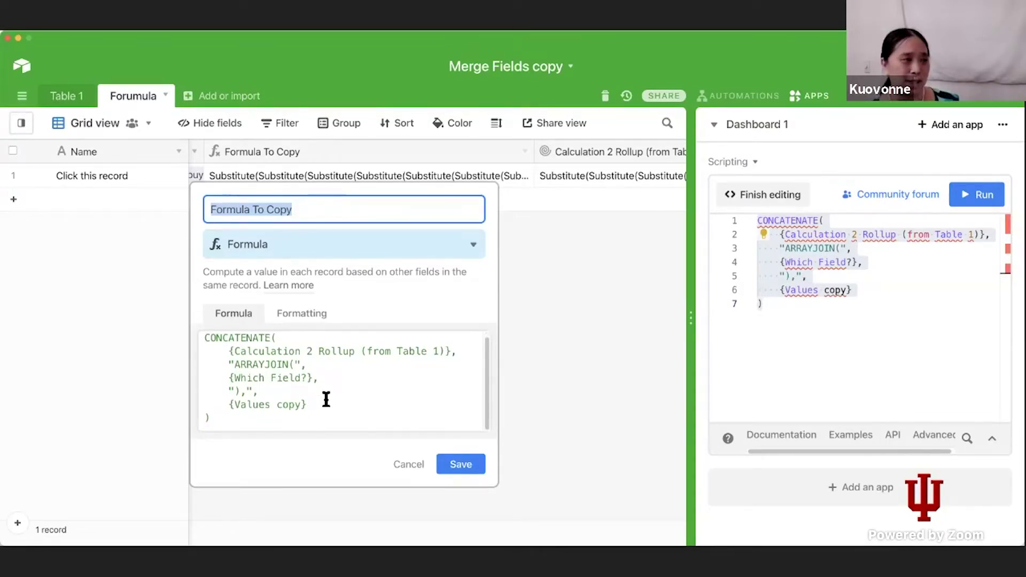
scroll(326, 399, up, 1)
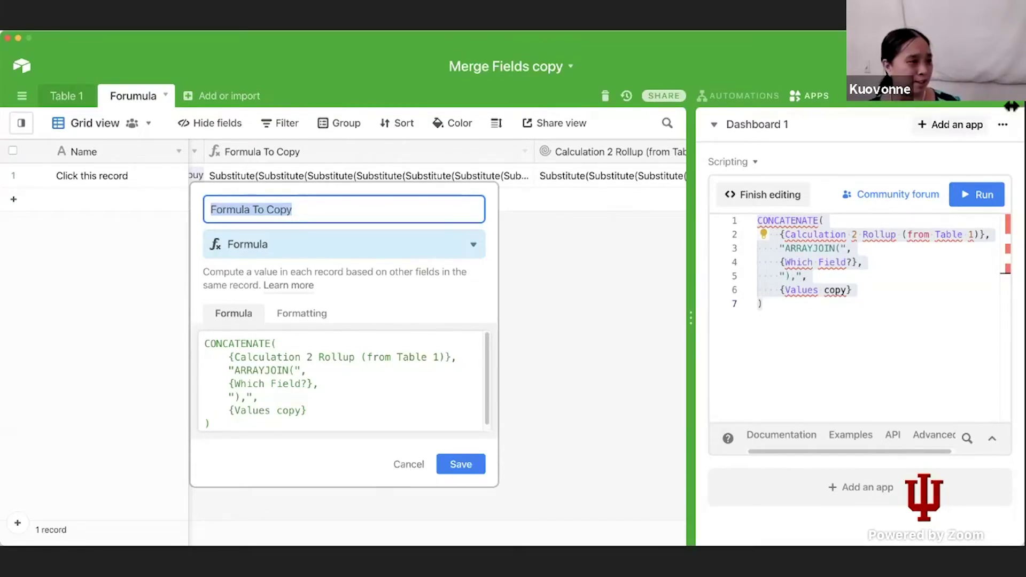
Step: Rename the Calculation 2 rollup field to 'Beginning of formula'
click(854, 137)
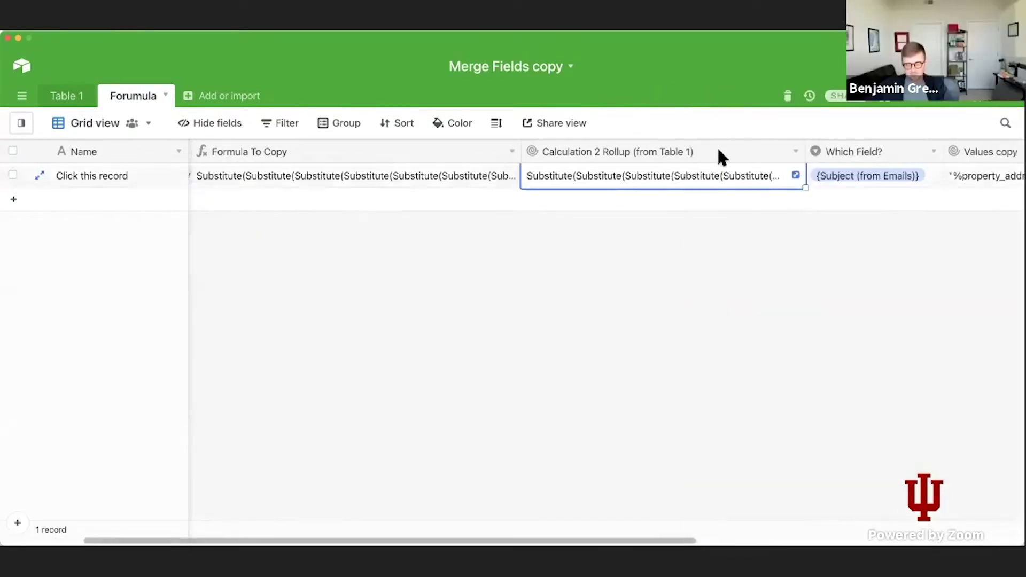
double_click(718, 147)
key(Escape)
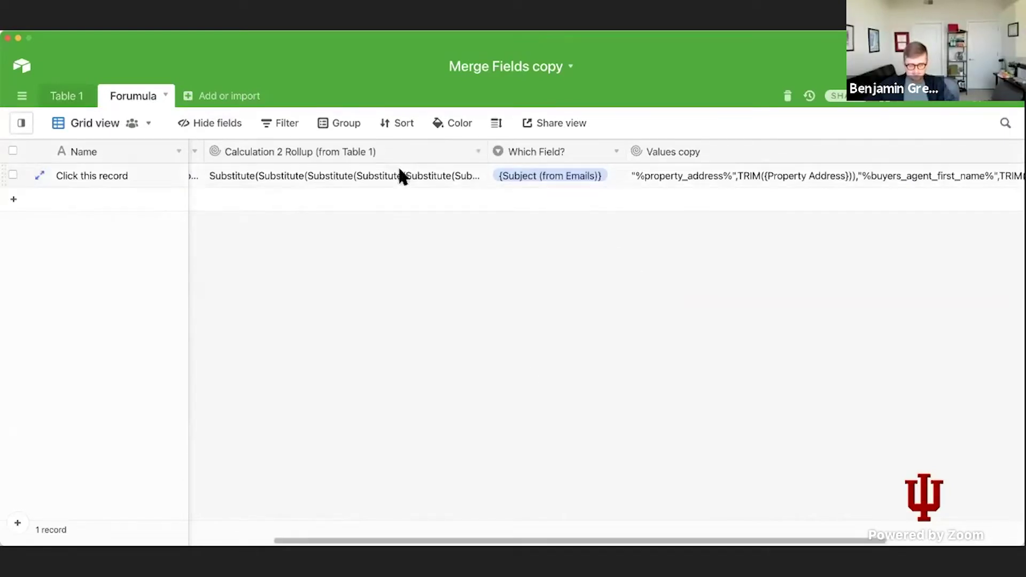
double_click(384, 150)
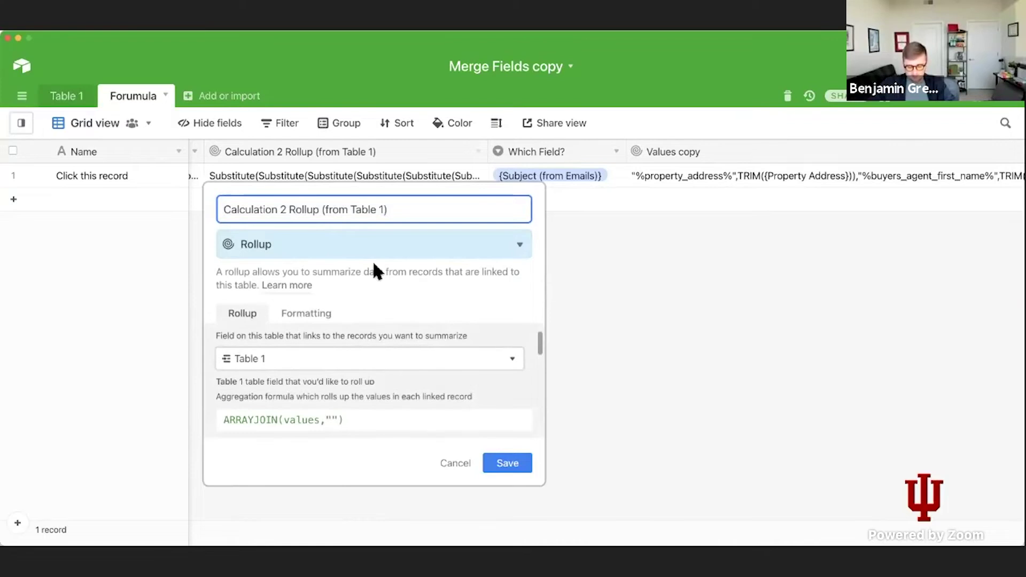
triple_click(378, 209)
text(BEGINN)
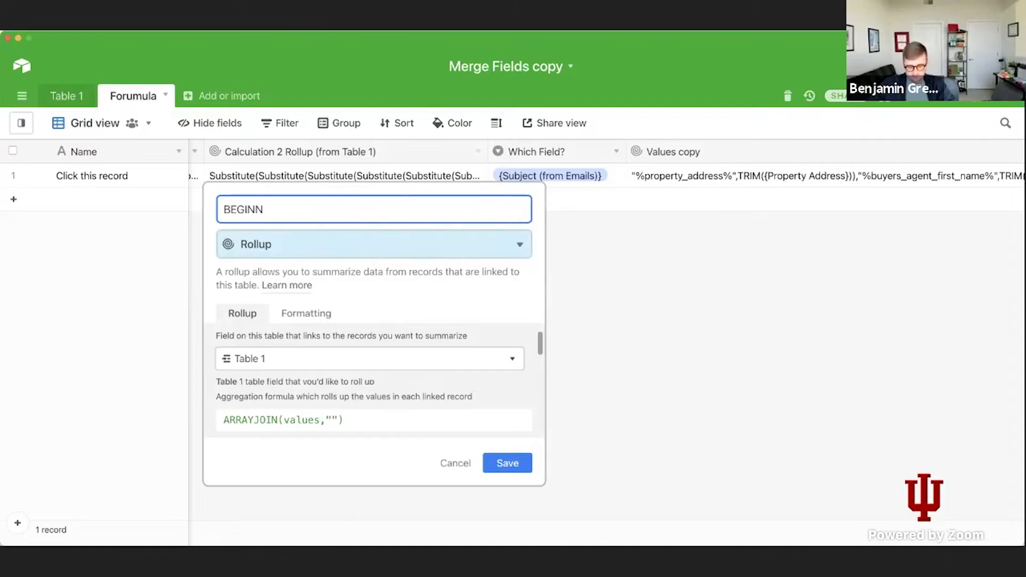
key(super+a)
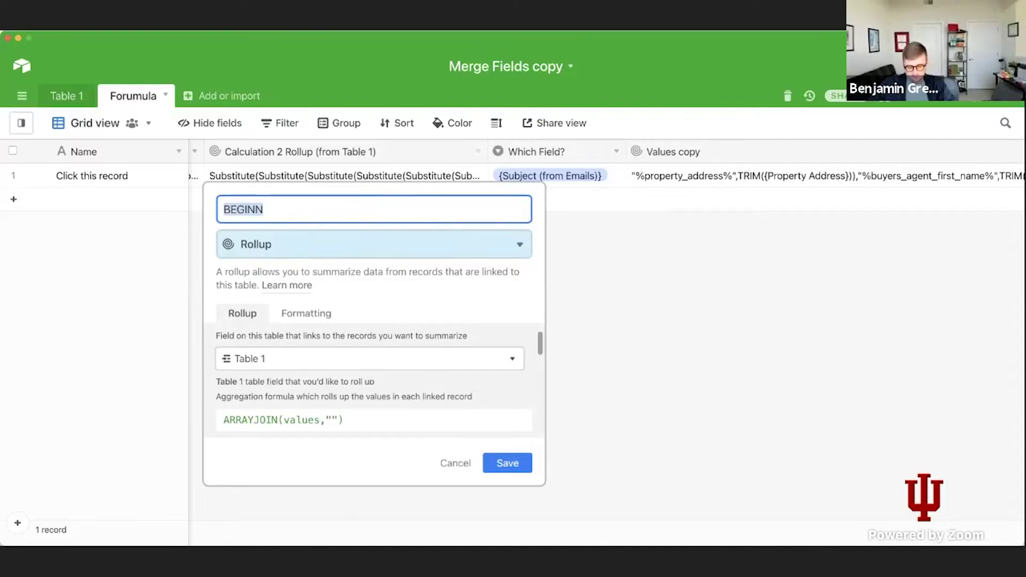
text(Beginning of formula)
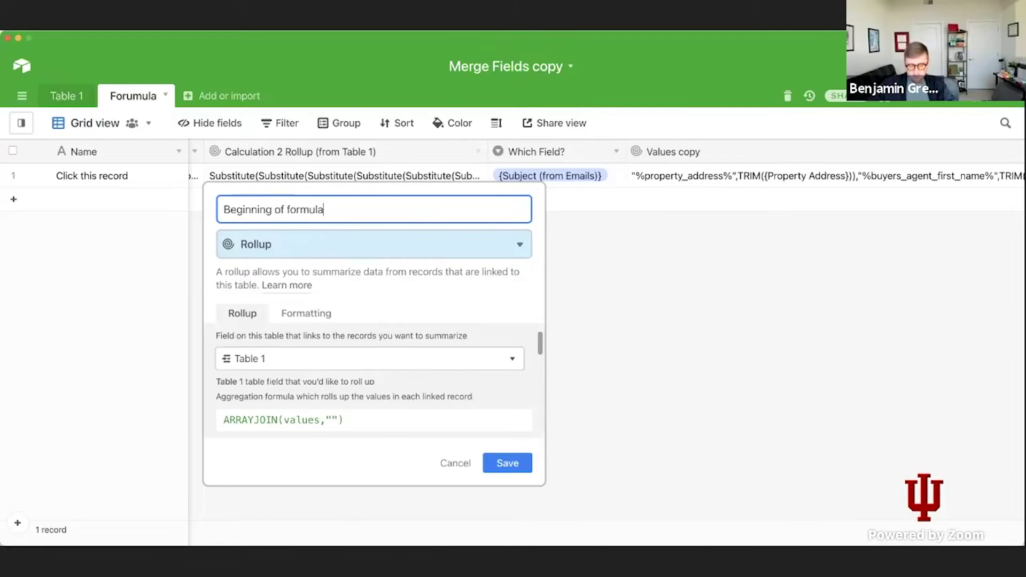
click(526, 475)
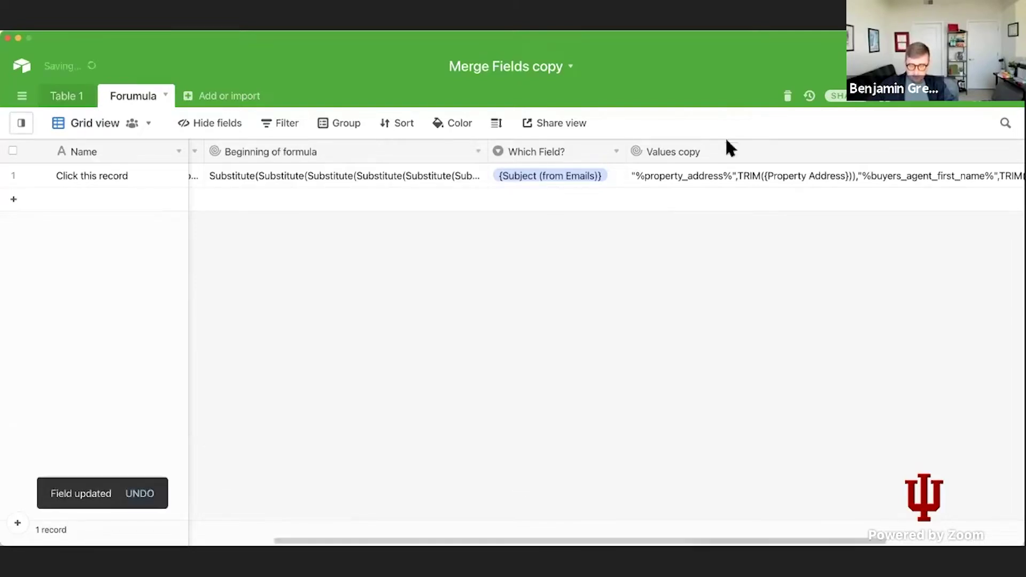
Step: Rename 'Values copy' to 'End of formula' and 'Which Field?' to 'Which Field? (Middle)'
double_click(766, 151)
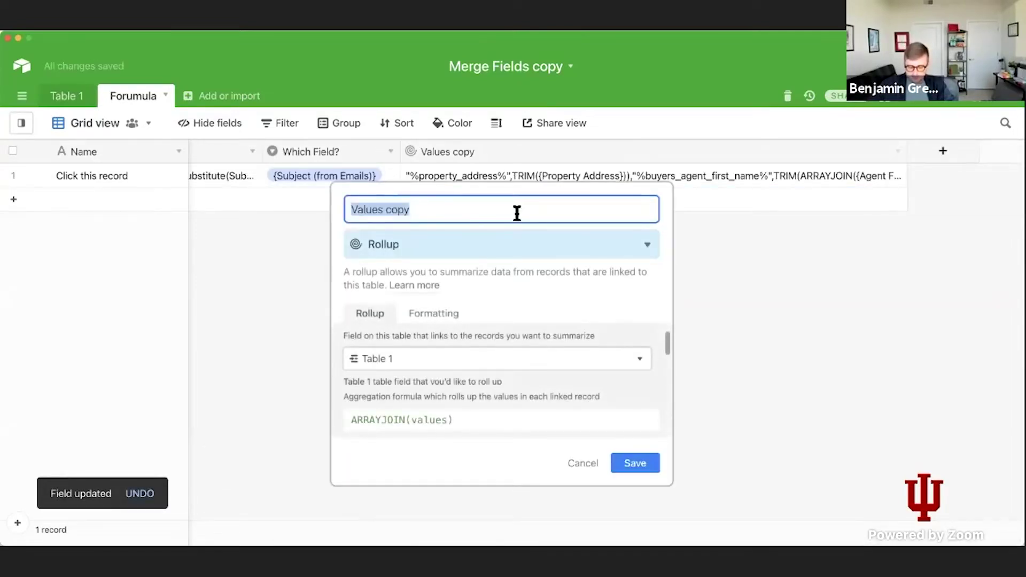
text(End of formula)
click(649, 465)
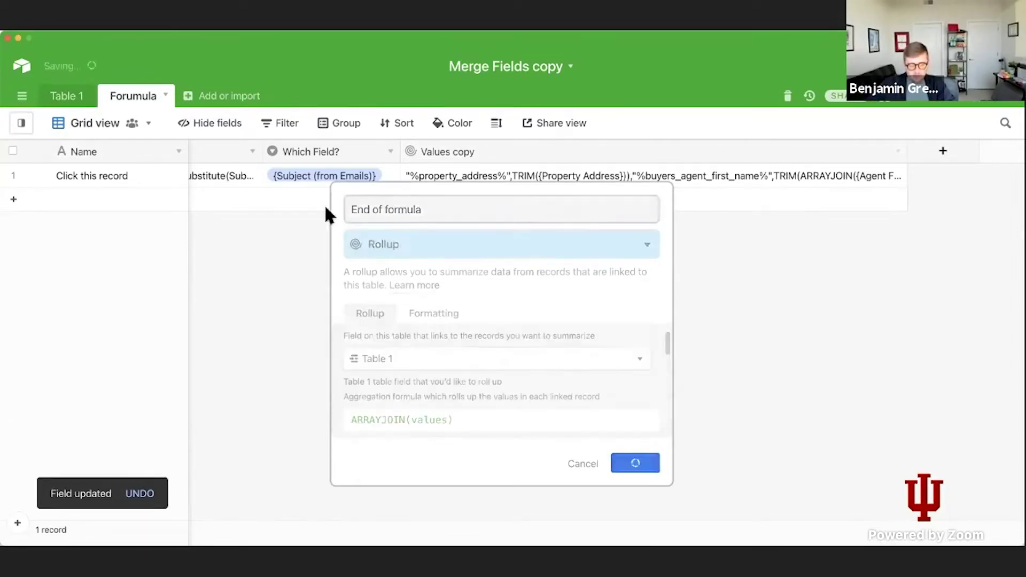
double_click(303, 146)
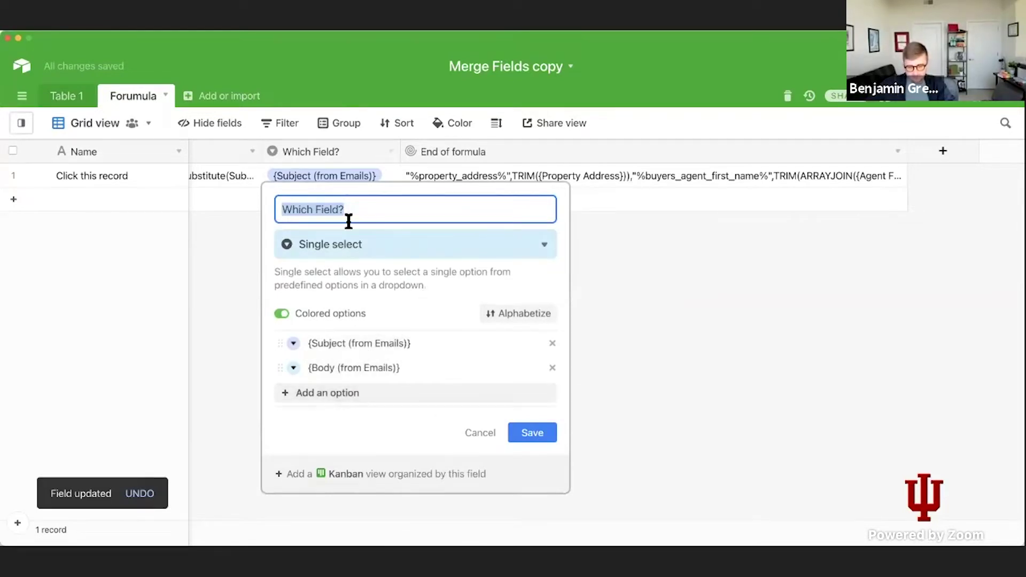
click(394, 212)
text((Middle))
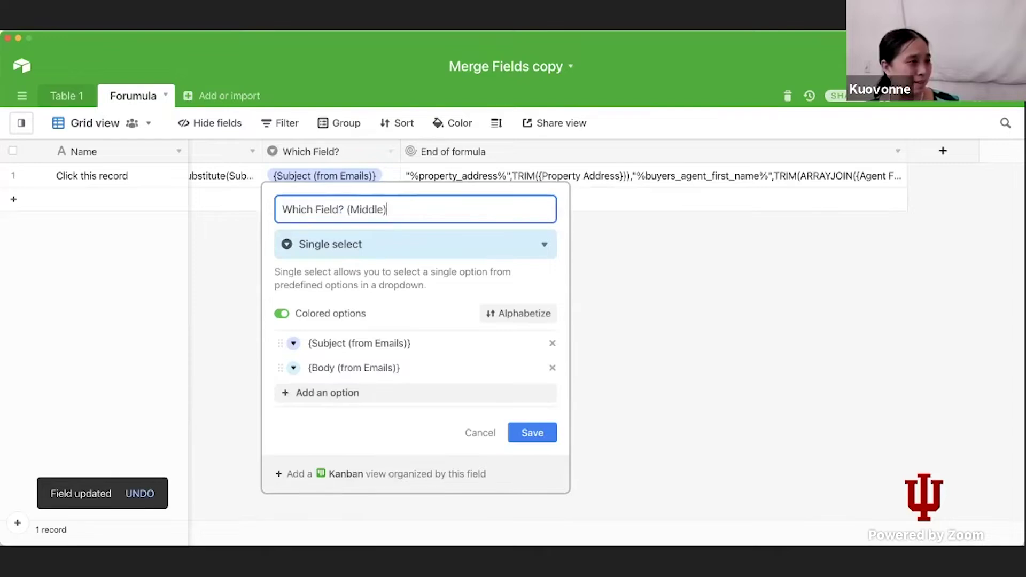
click(550, 433)
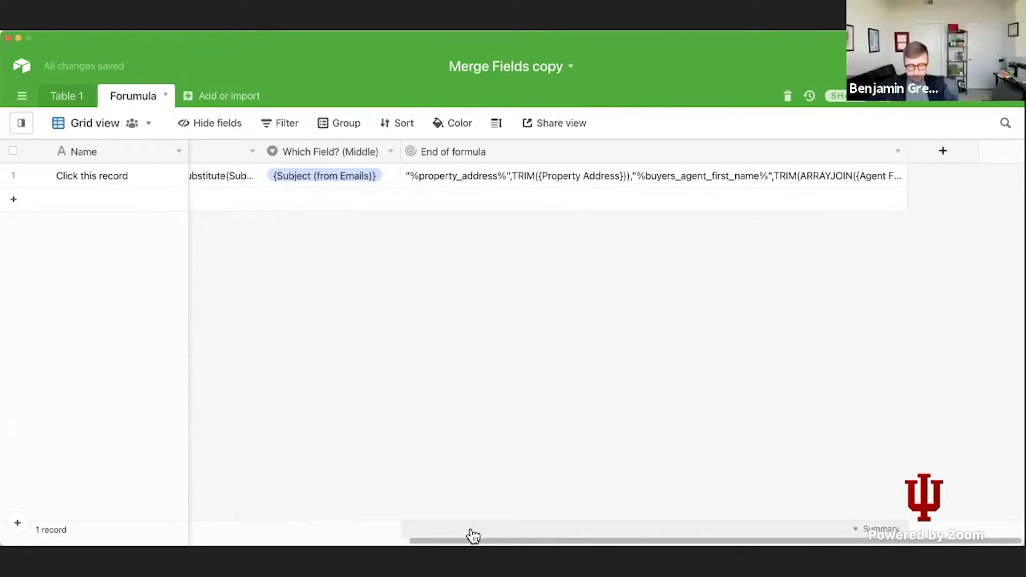
Step: Set the grid row height to Extra Tall so the formula texts wrap into view
drag(472, 542, 350, 538)
scroll(353, 540, left, 3)
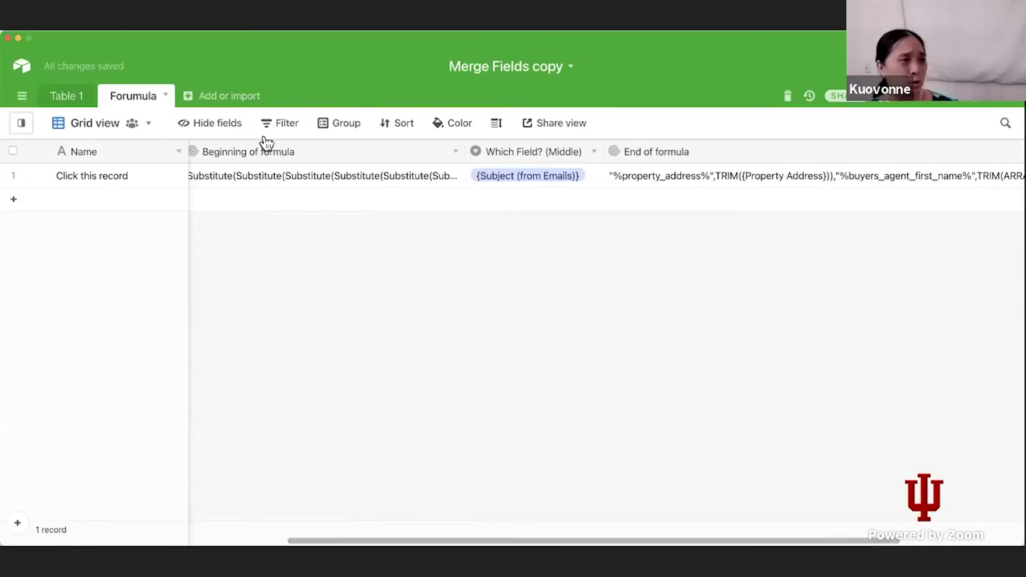
click(498, 125)
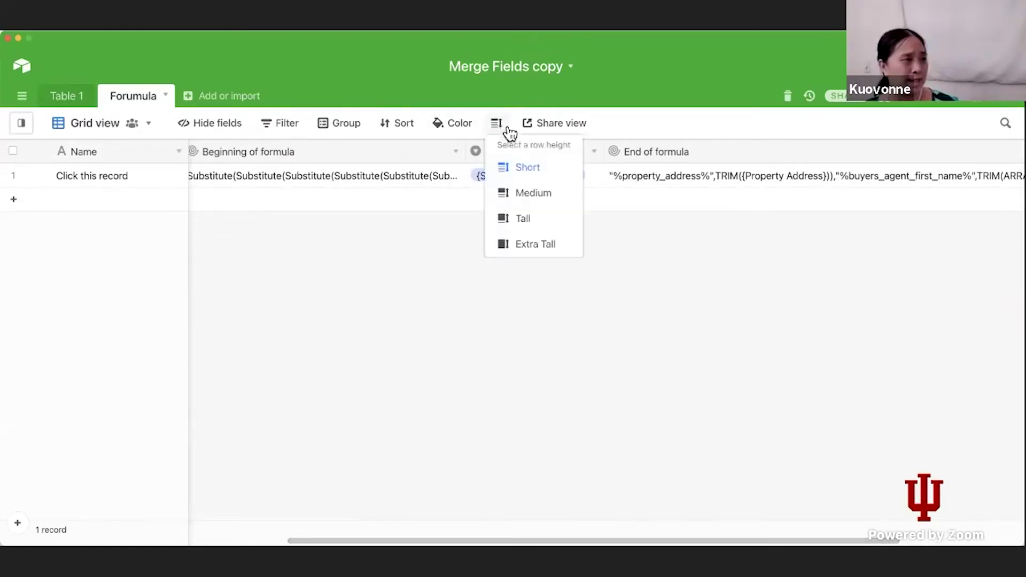
click(534, 246)
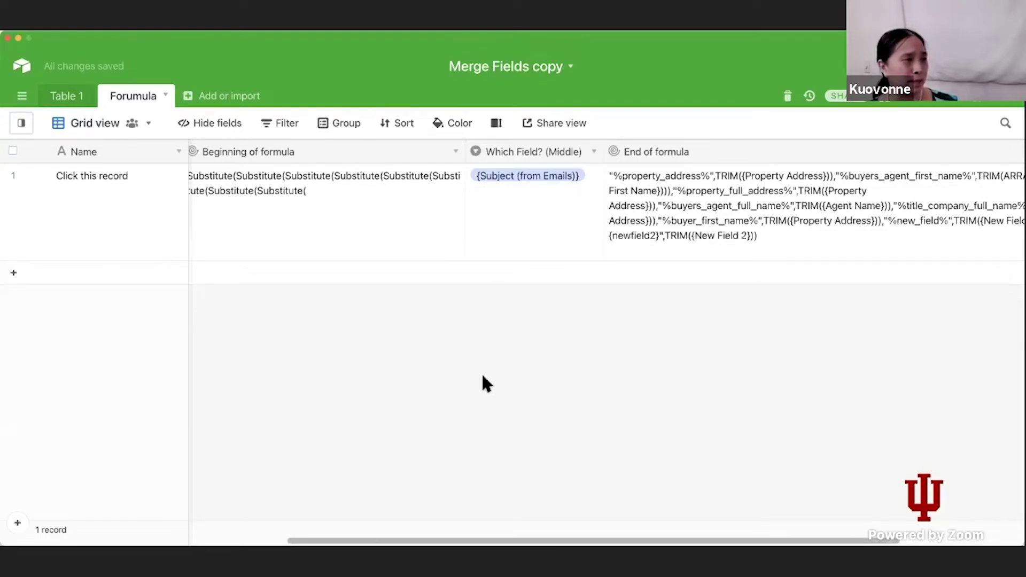
click(402, 193)
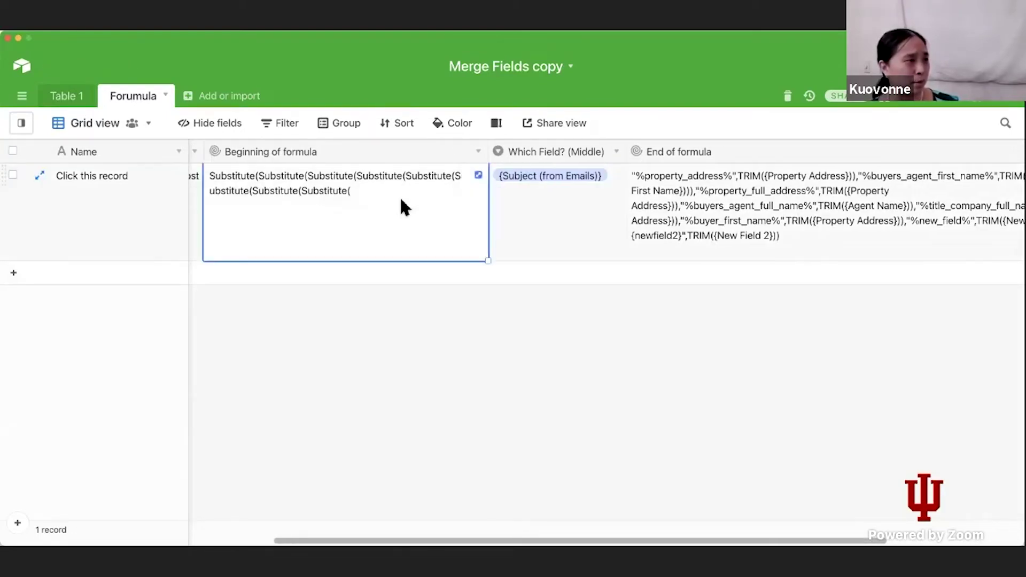
Step: Inspect the Beginning of formula rollup's ARRAYJOIN settings and close them without changes
double_click(307, 152)
click(605, 335)
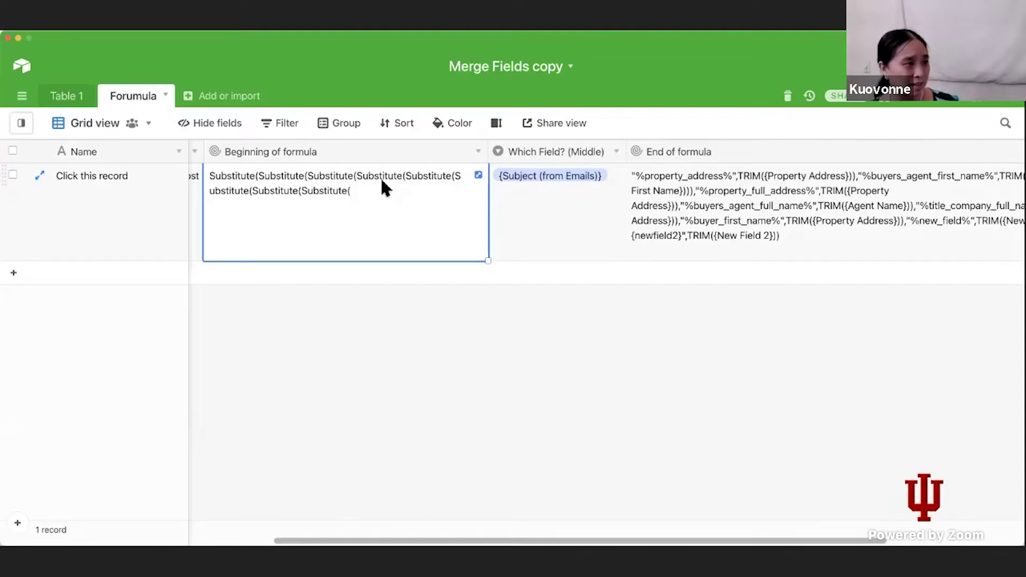
double_click(365, 151)
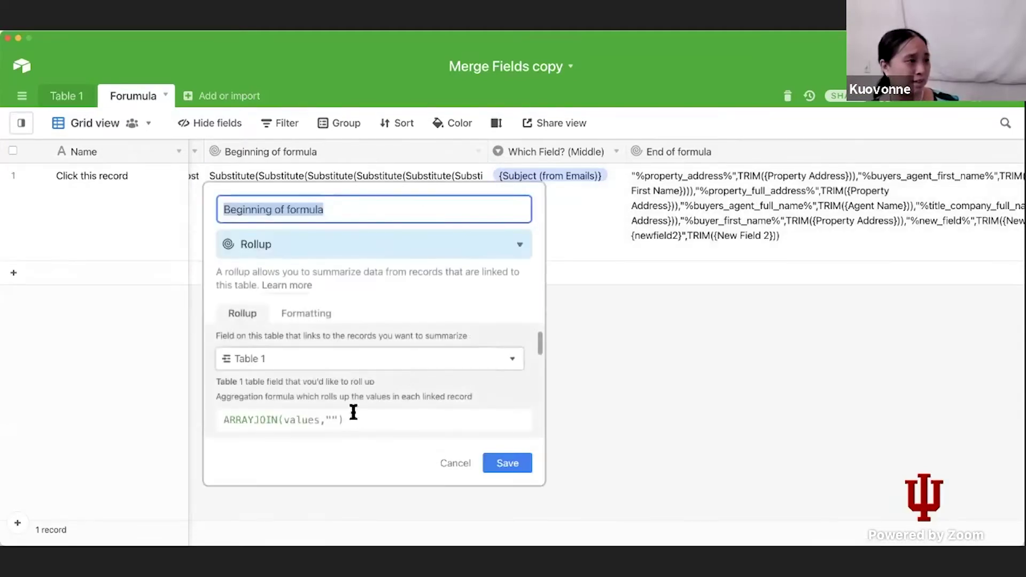
click(333, 423)
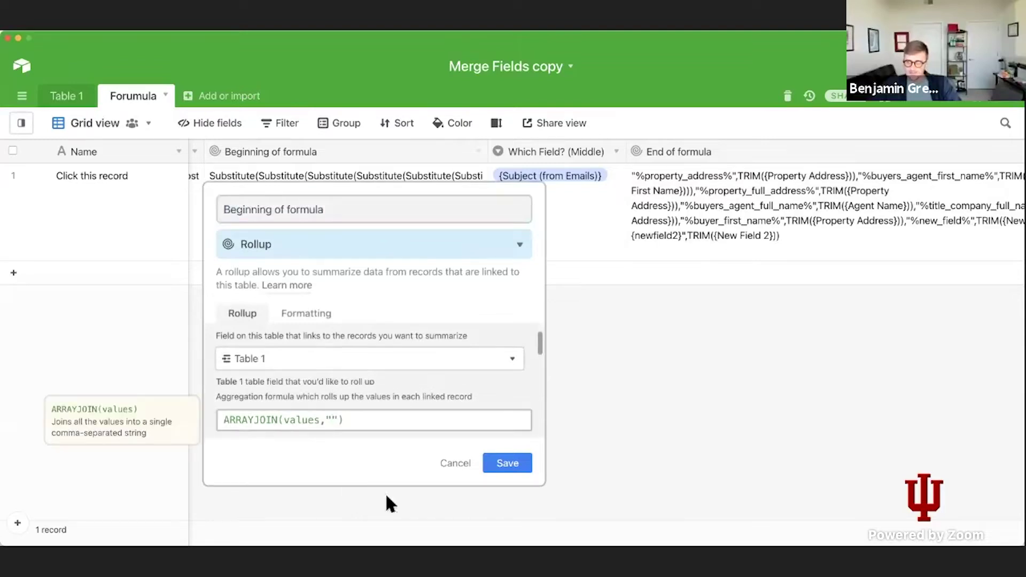
click(469, 464)
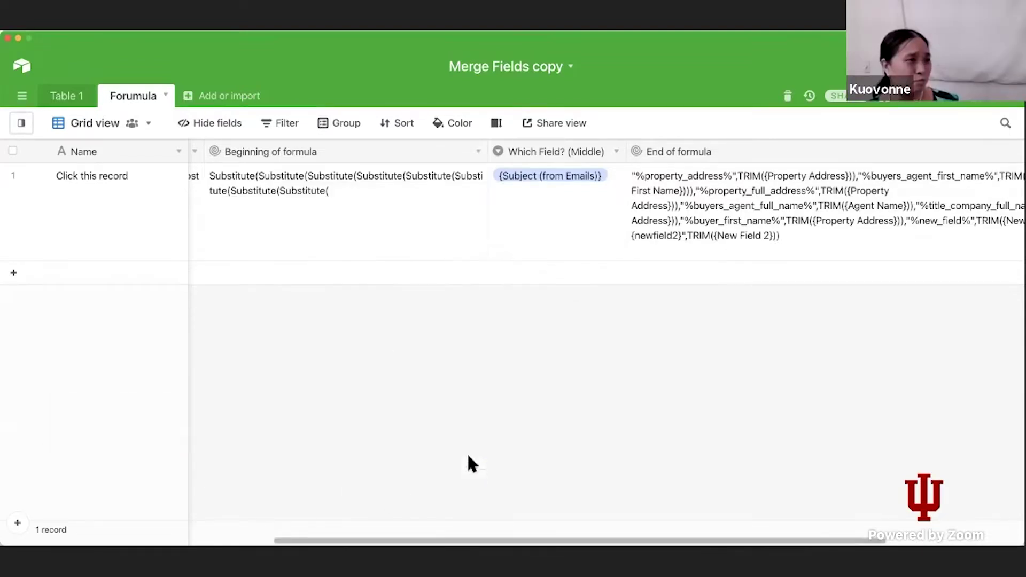
click(353, 188)
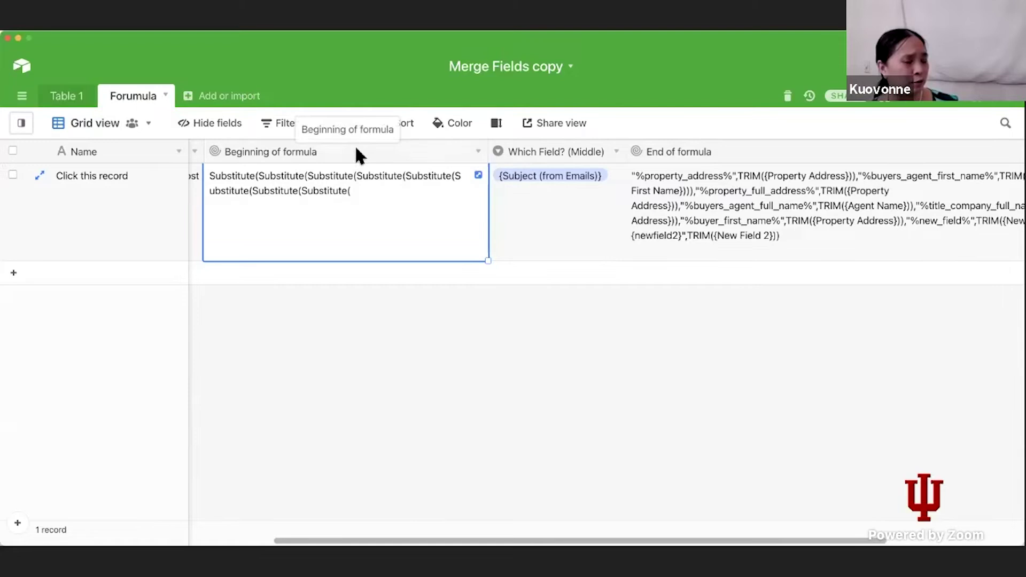
key(Left)
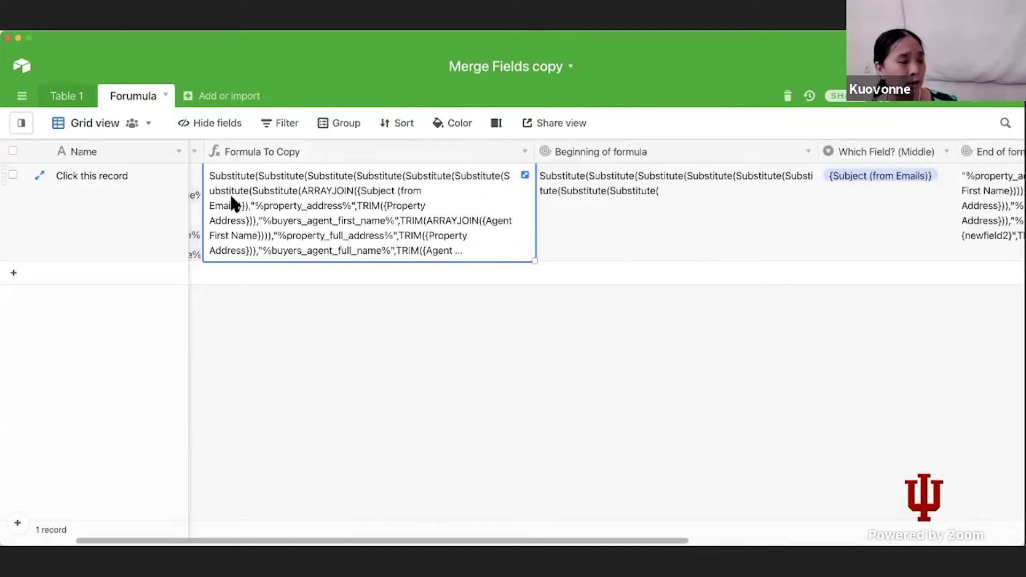
click(525, 176)
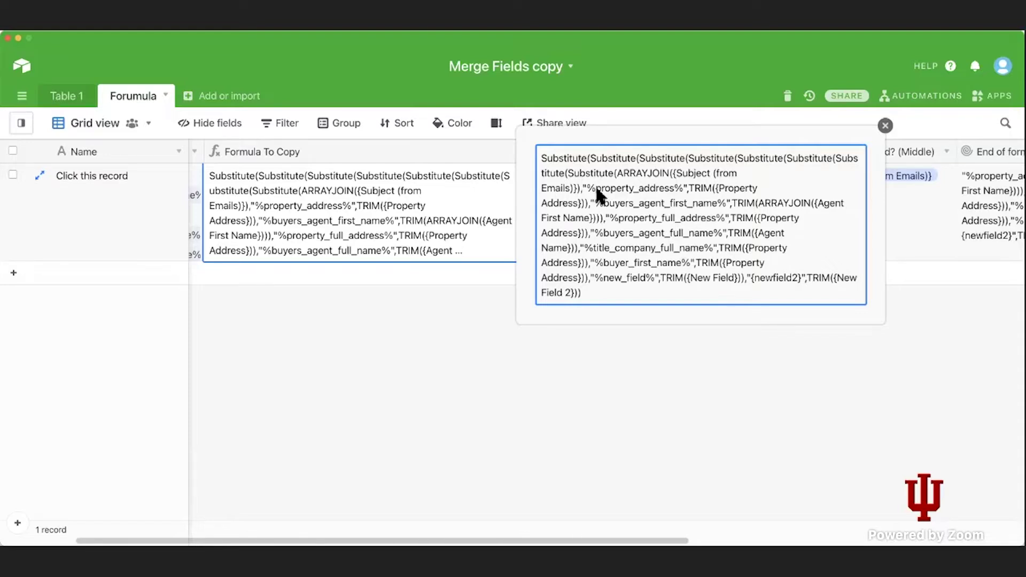
double_click(446, 150)
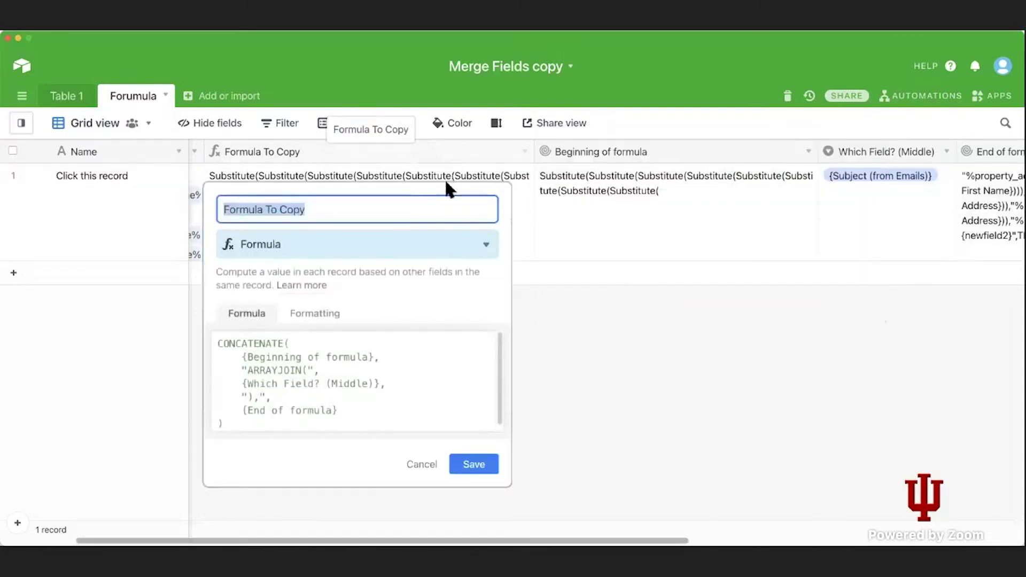
drag(247, 371, 314, 372)
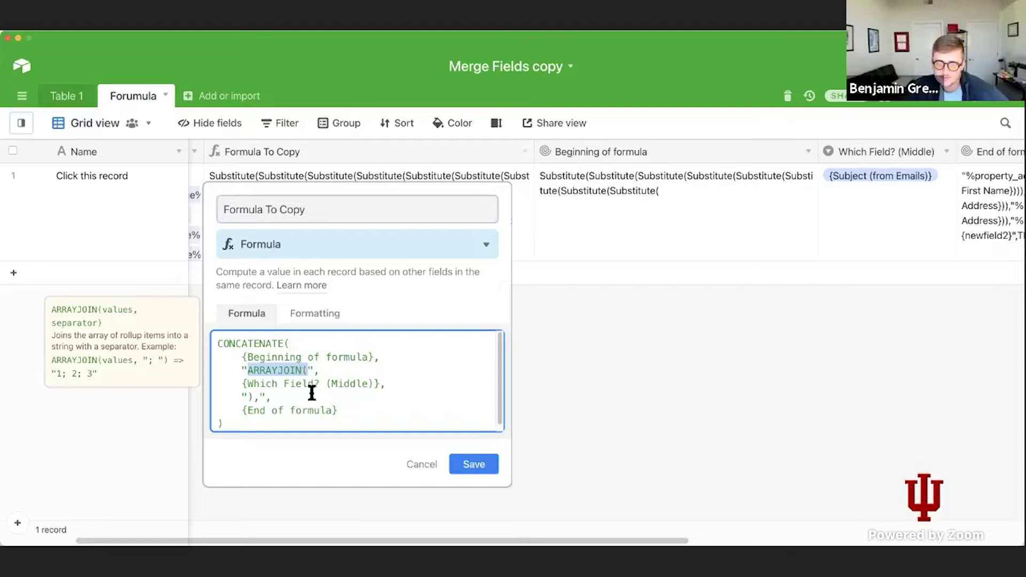
click(420, 466)
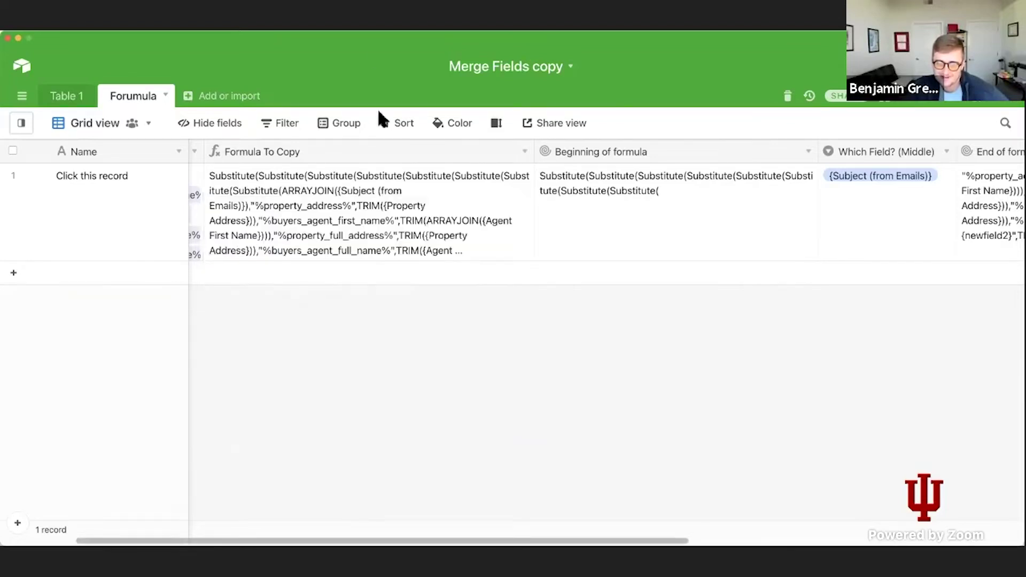
double_click(610, 154)
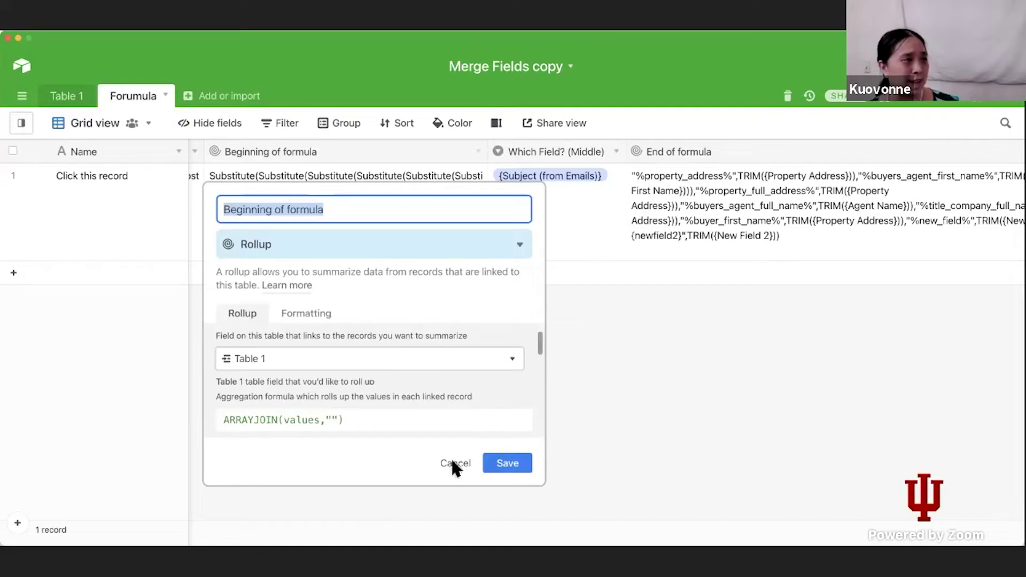
click(334, 425)
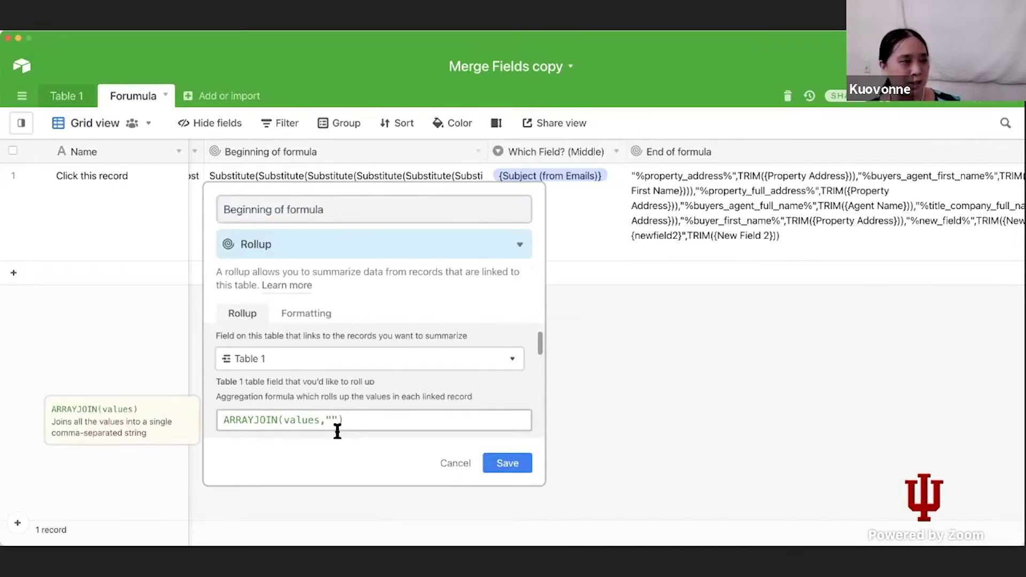
click(463, 466)
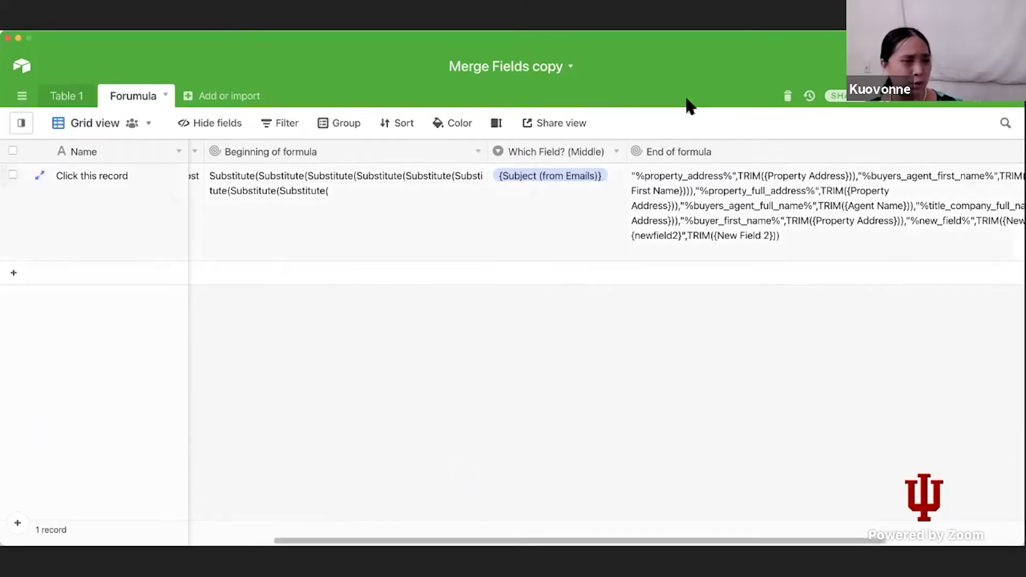
Step: Try a new separator in the End of formula ARRAYJOIN, then discard the edit
double_click(729, 148)
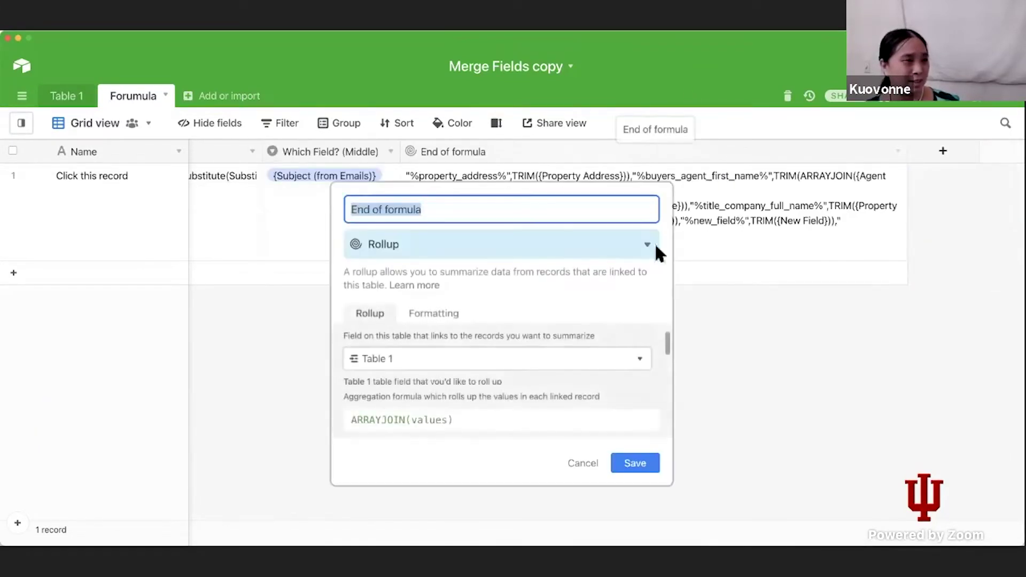
click(444, 423)
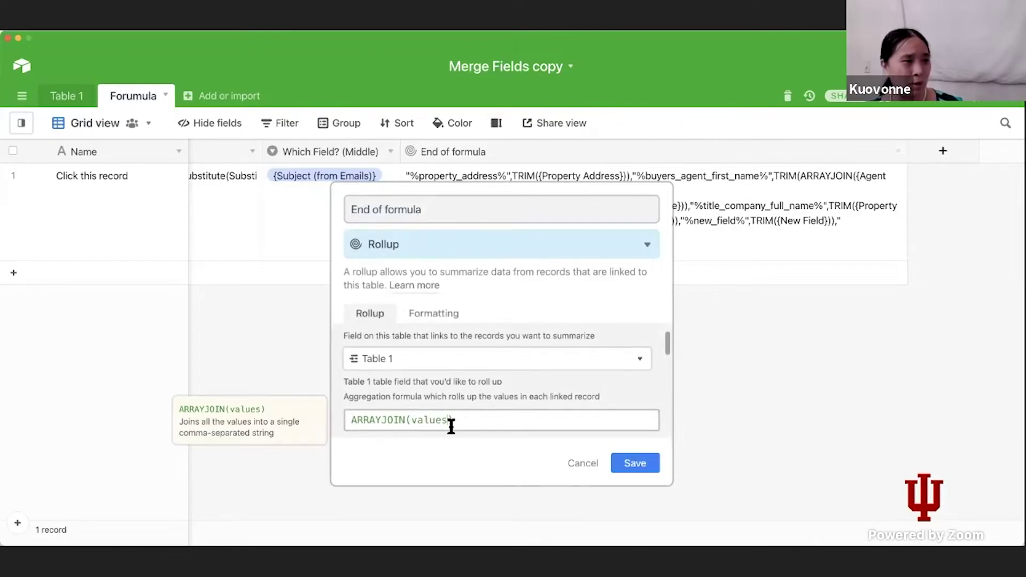
text(,)
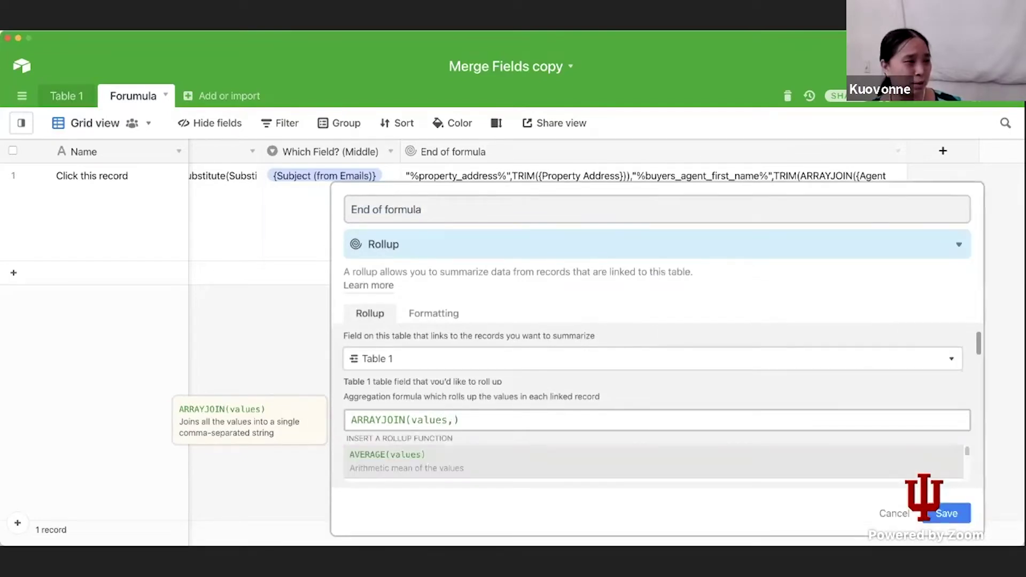
text(",)
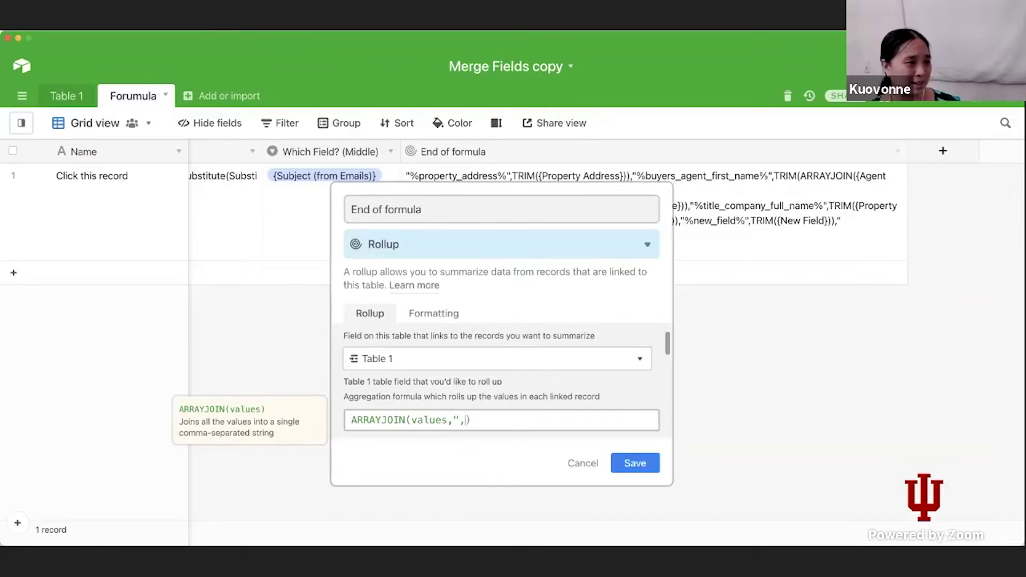
text(\n")
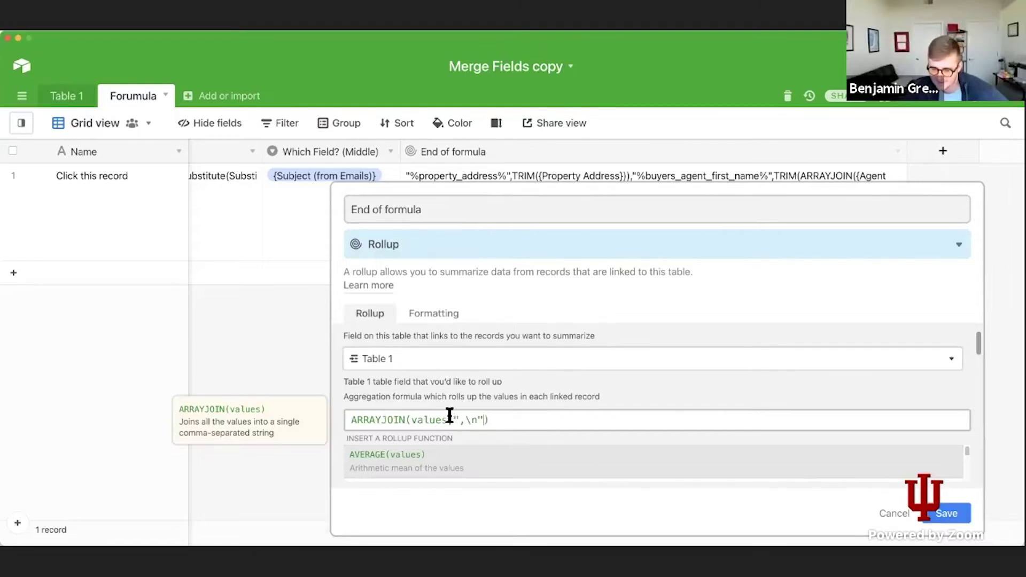
click(467, 423)
key(BackSpace)
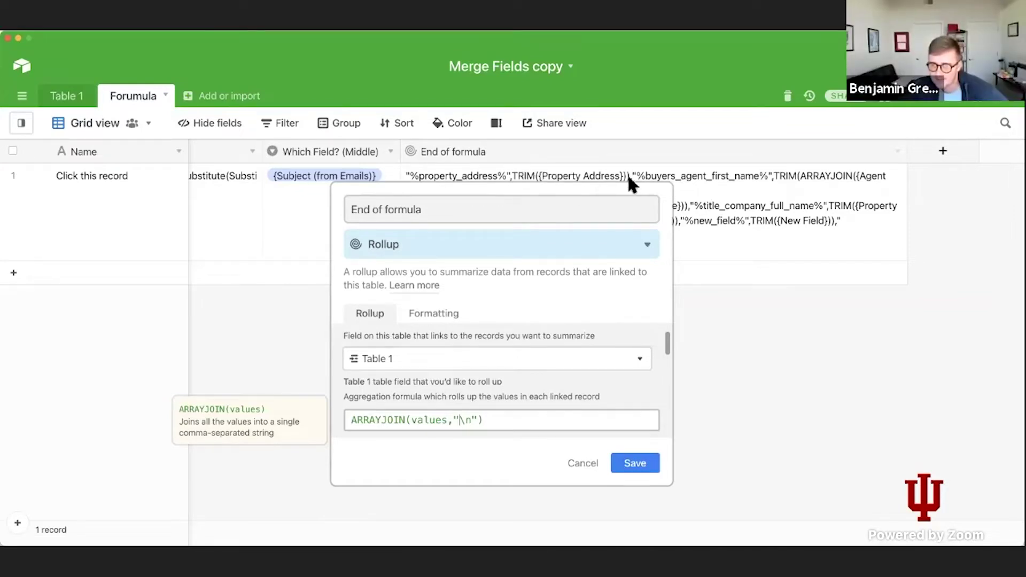
text(,)
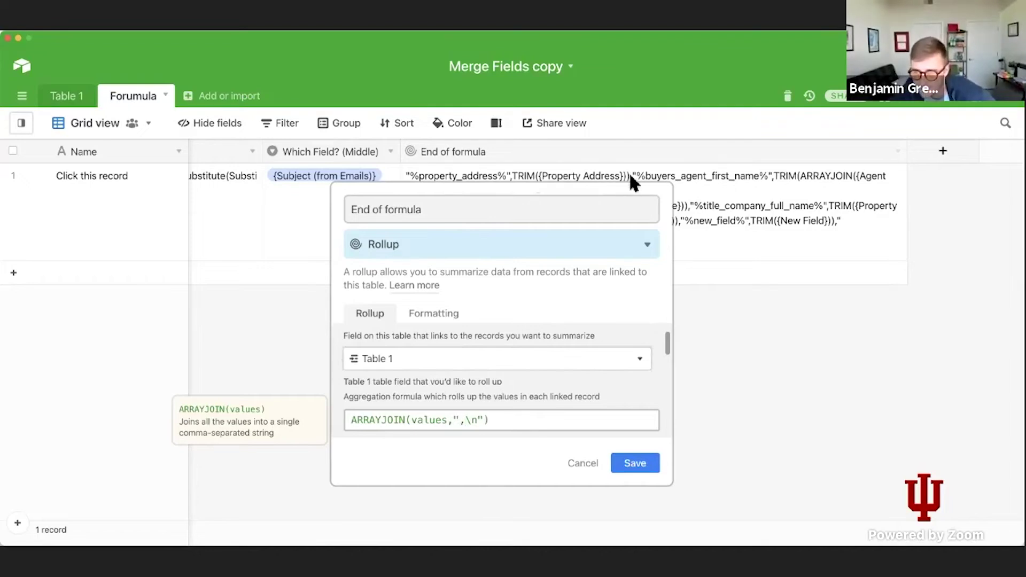
click(579, 463)
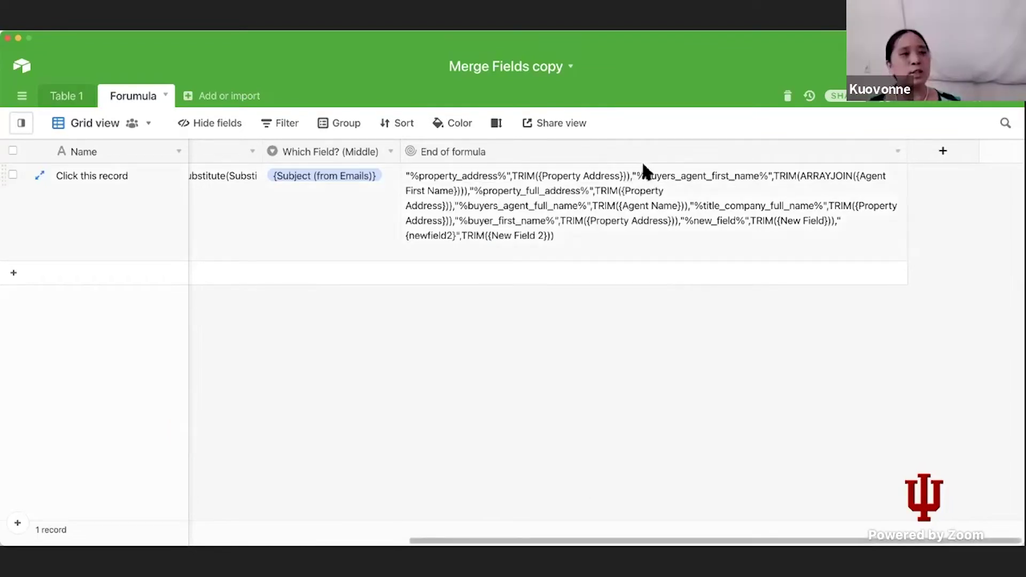
click(632, 178)
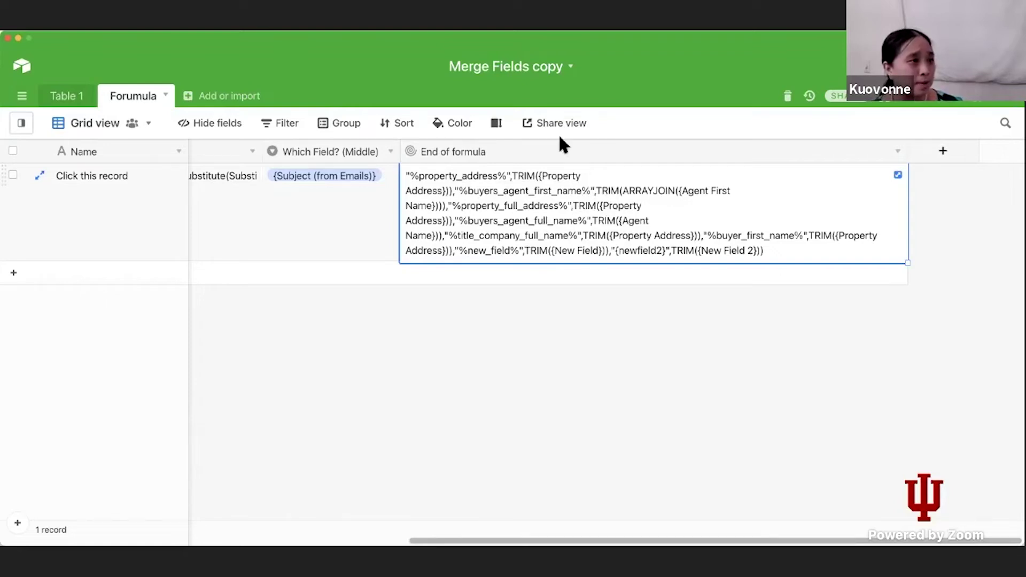
Step: Save the End of formula aggregation as ARRAYJOIN(values,",\n") and expand the cell
double_click(551, 153)
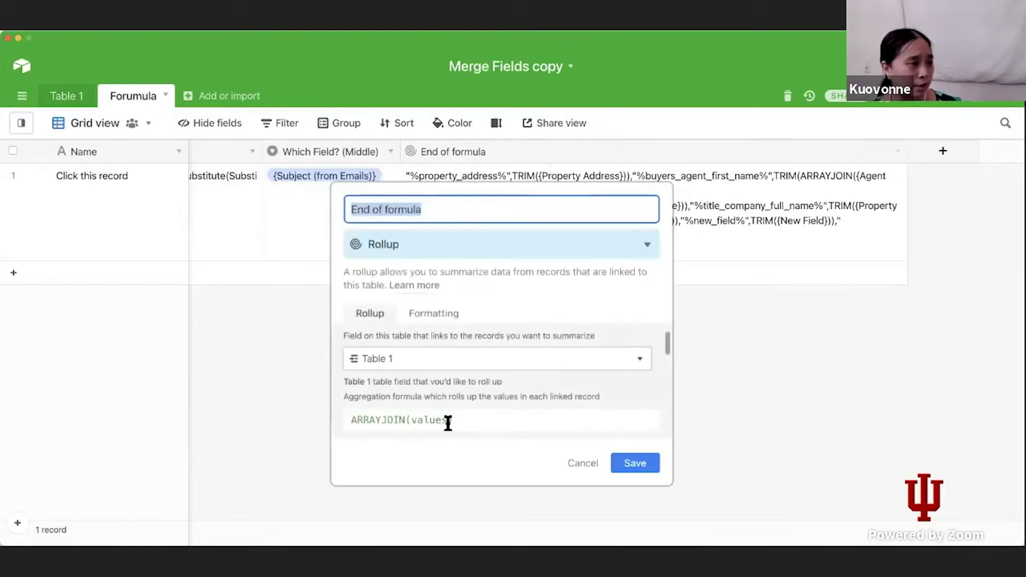
click(448, 422)
text(,)
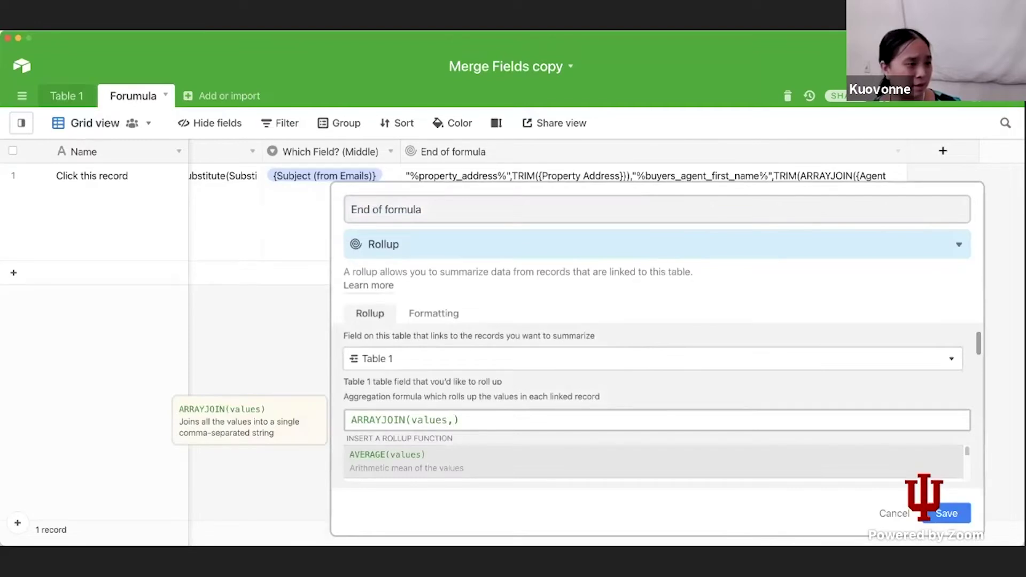
text(",\n")
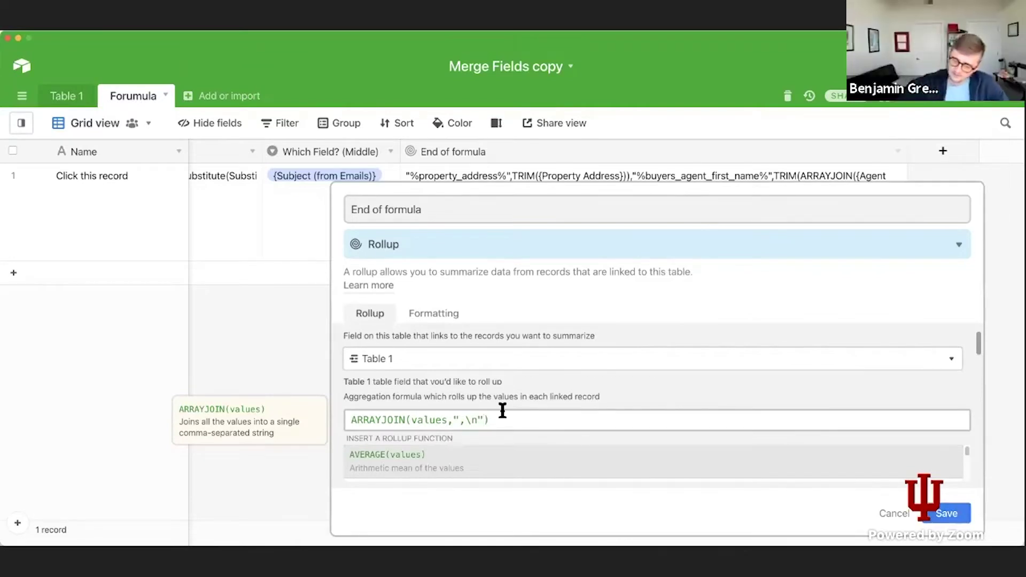
click(456, 420)
text(,)
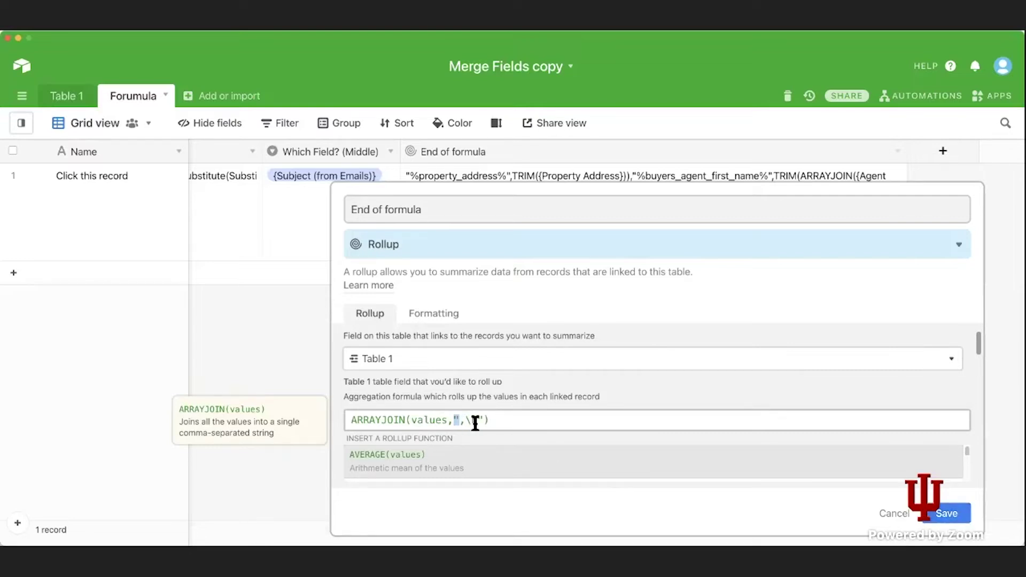
click(695, 434)
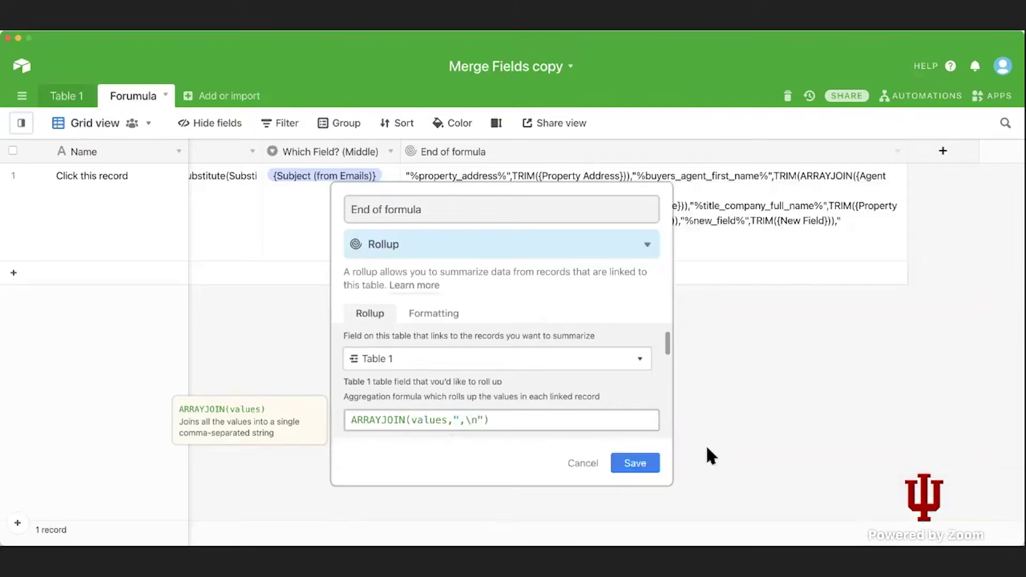
click(636, 463)
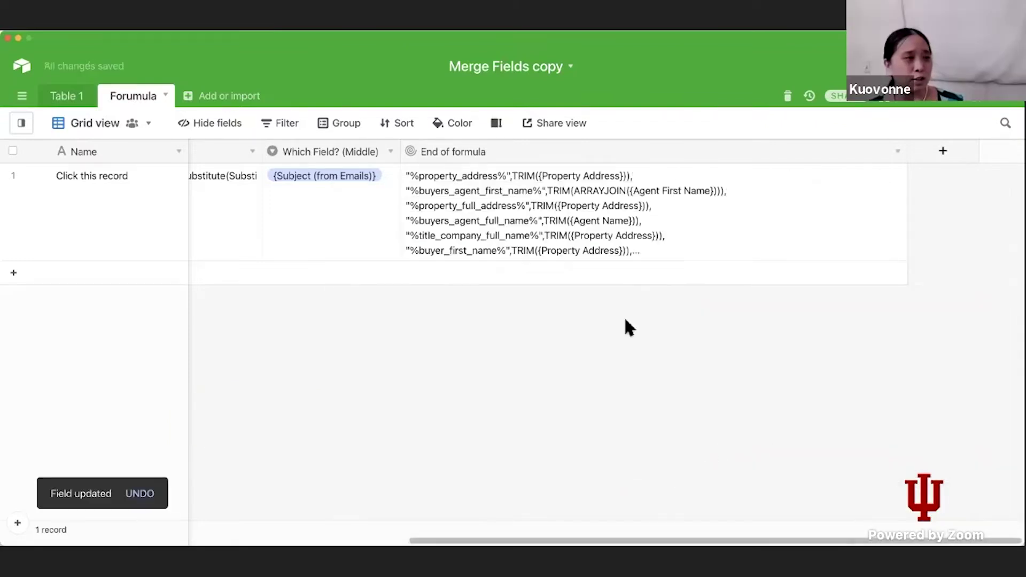
click(630, 219)
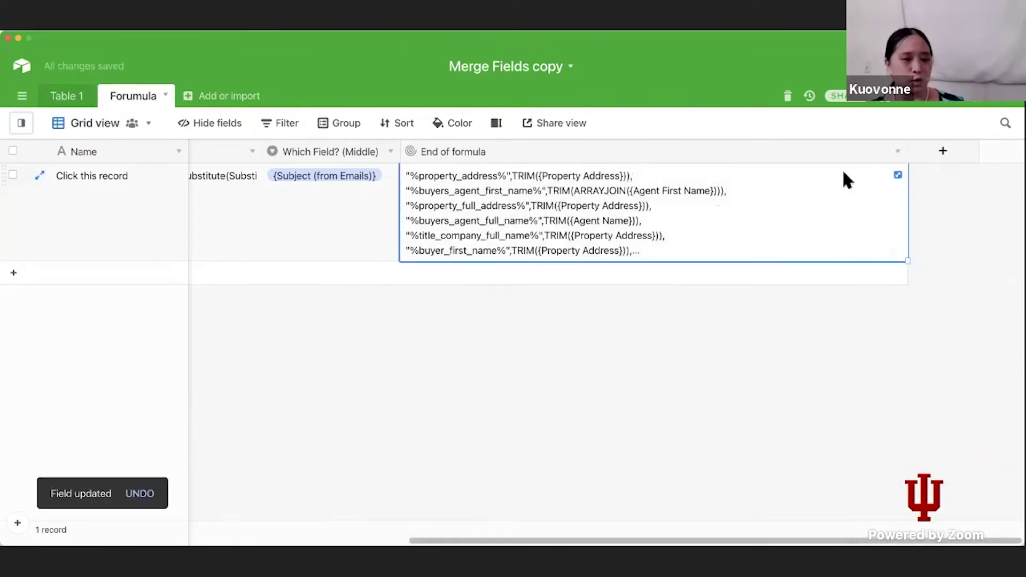
click(899, 175)
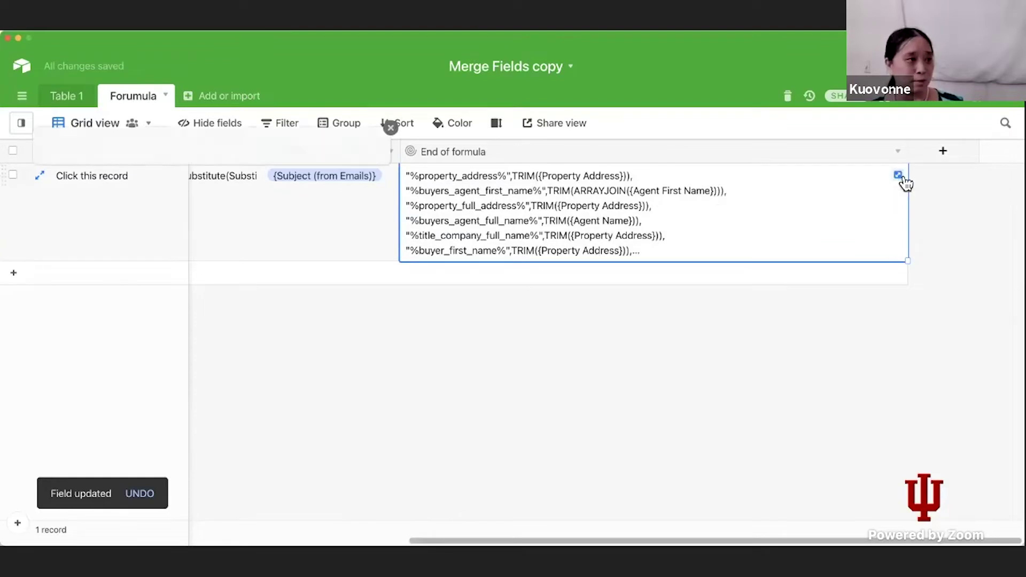
Step: Scroll back to Formula To Copy and expand its cell to inspect the output
click(387, 356)
scroll(419, 542, left, 3)
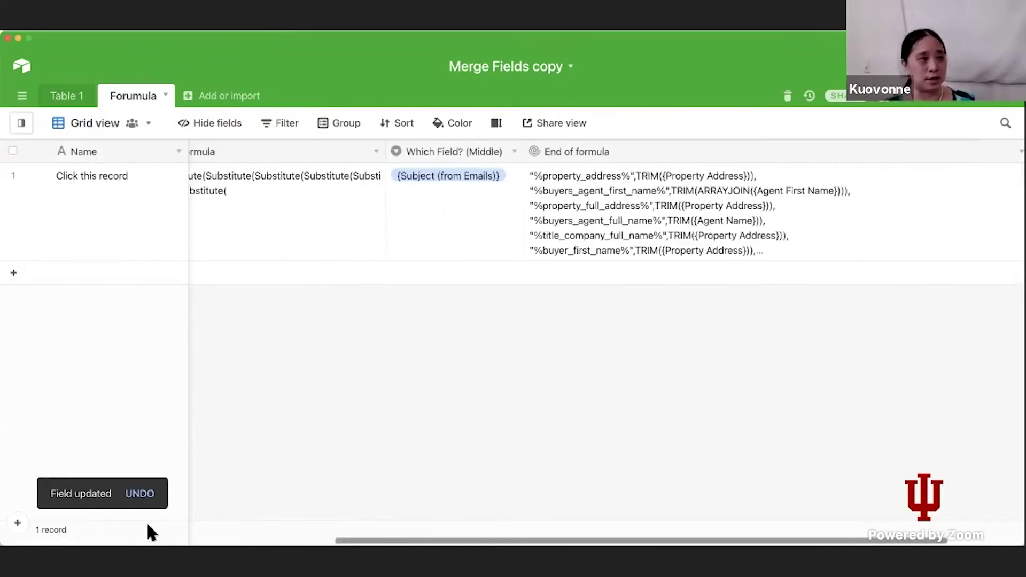
scroll(149, 532, left, 7)
scroll(130, 530, left, 3)
click(332, 206)
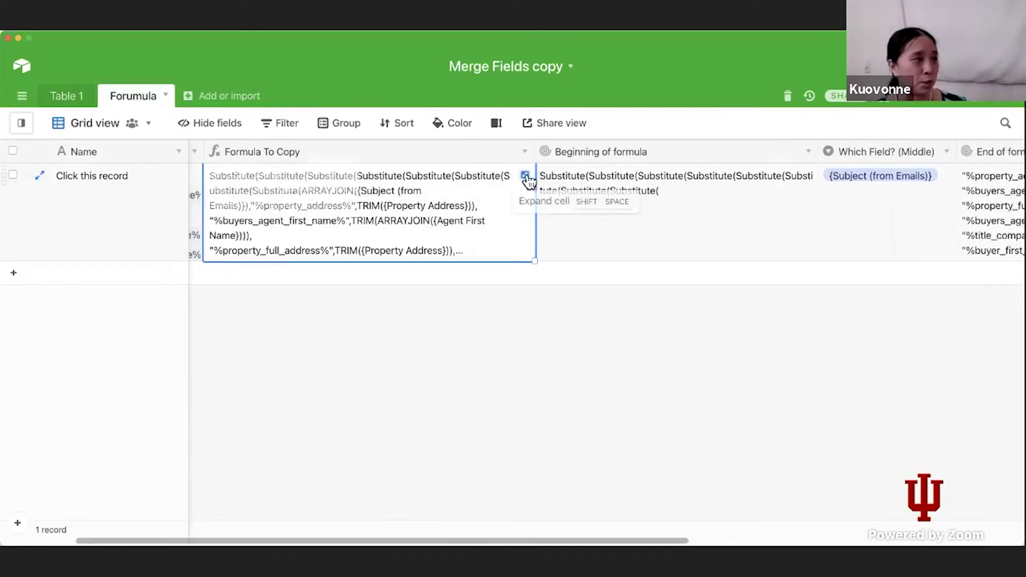
click(527, 175)
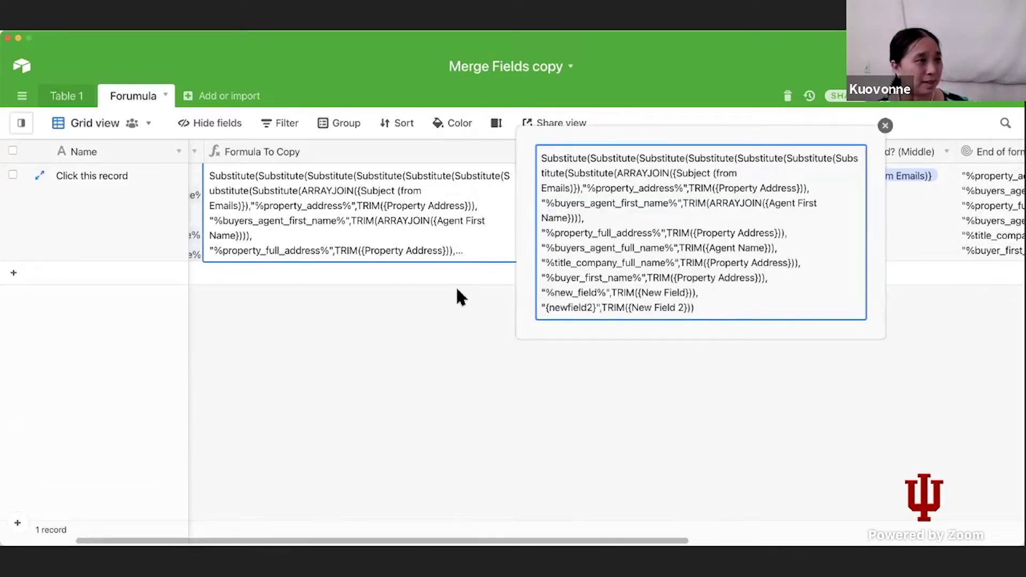
key(Escape)
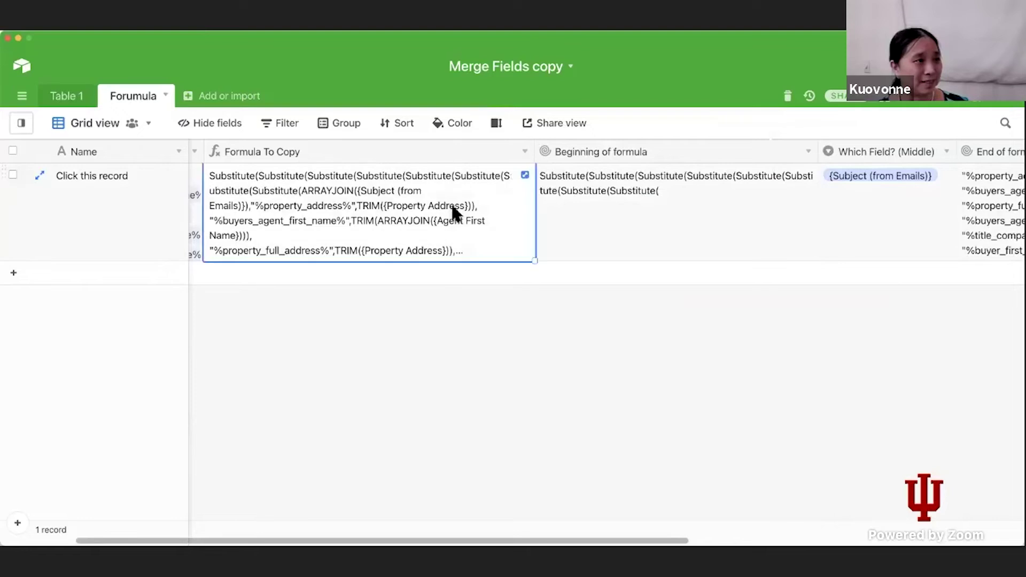
Step: Expand and zoom in on the End of formula text to read it, then close it
key(Right)
key(Right)
key(Right)
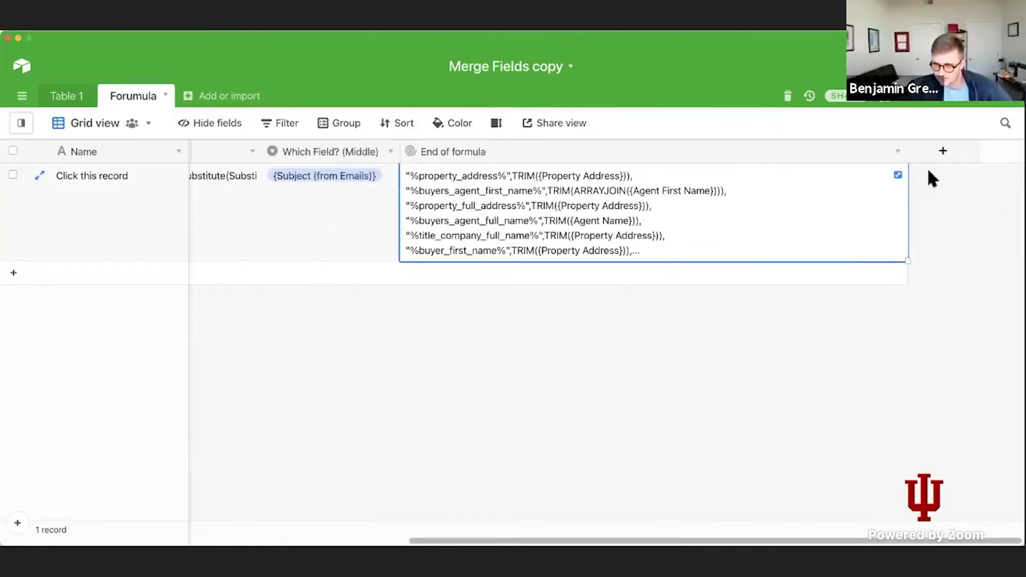
click(903, 178)
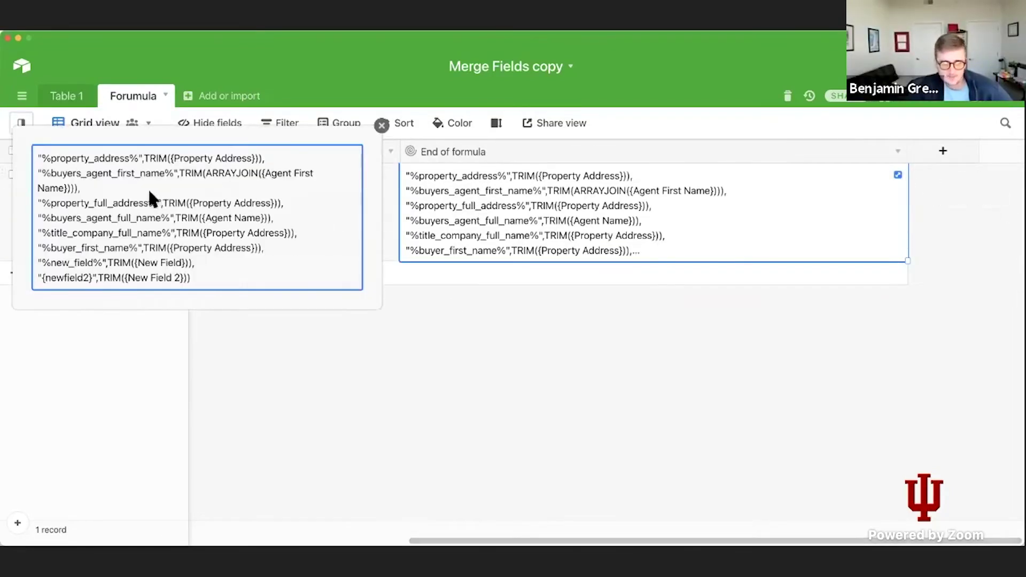
drag(212, 274, 27, 156)
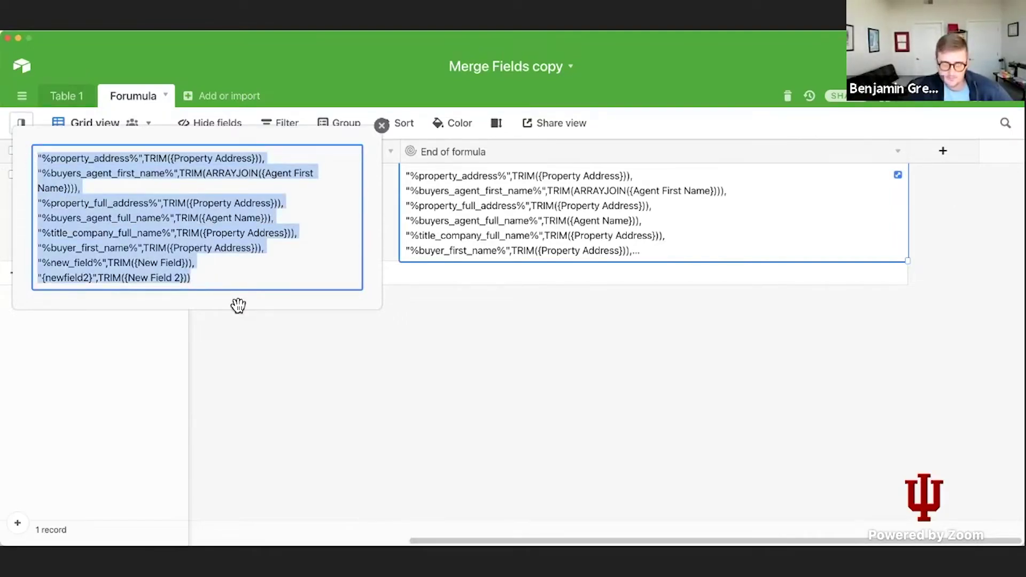
key(super+equal)
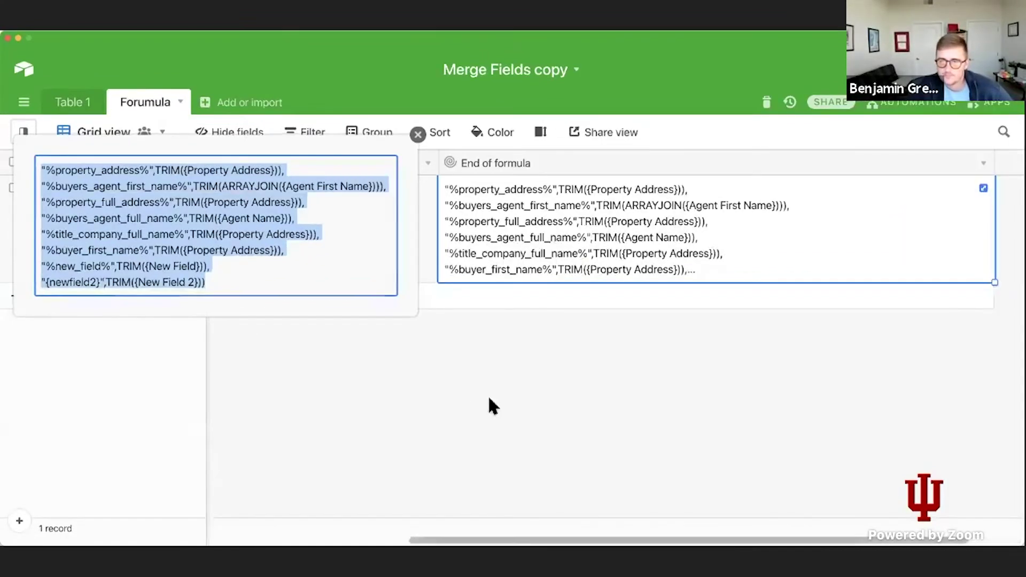
click(489, 399)
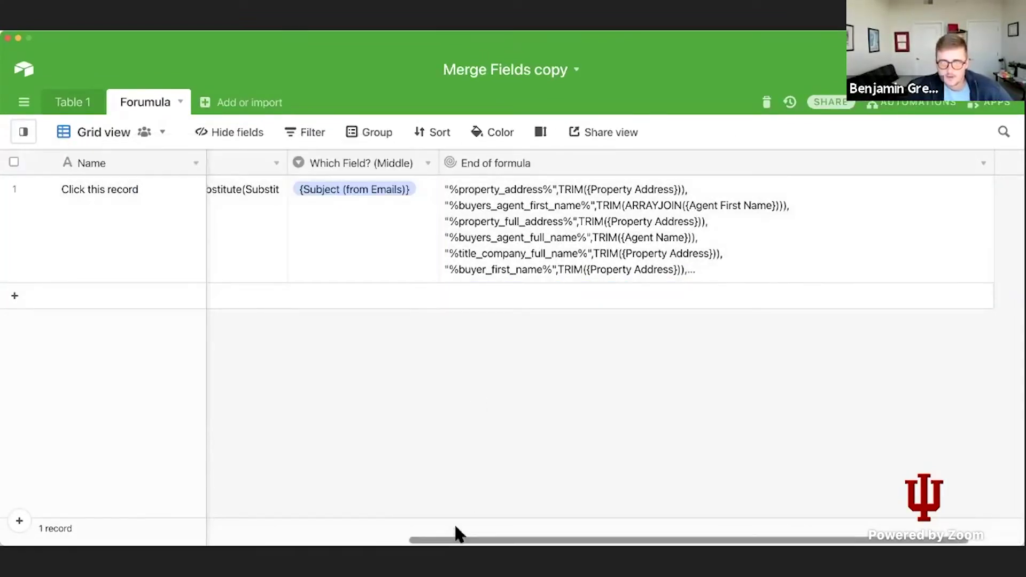
drag(459, 534, 110, 510)
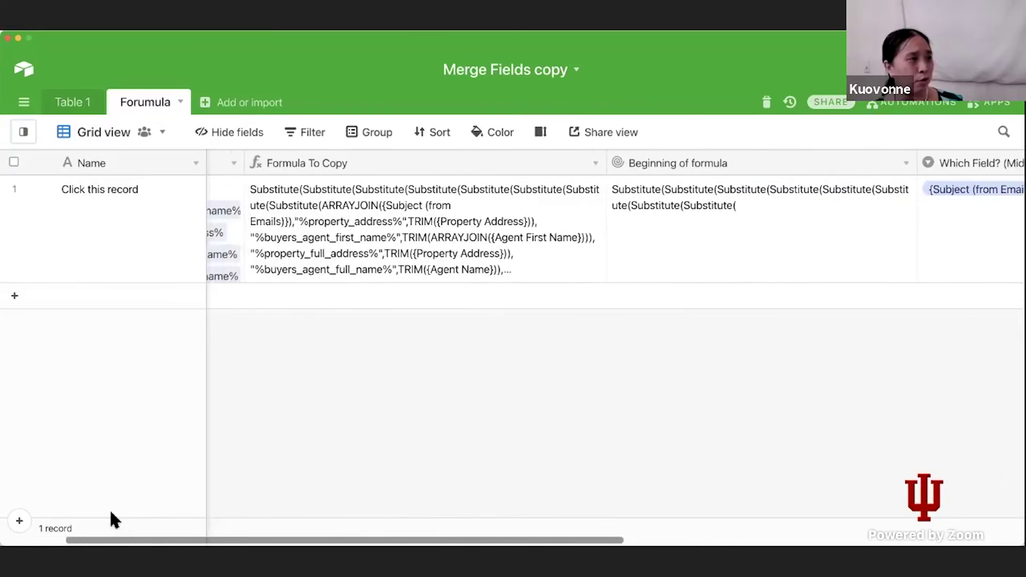
Step: Open Formula To Copy's field settings and select all of its CONCATENATE formula
click(442, 214)
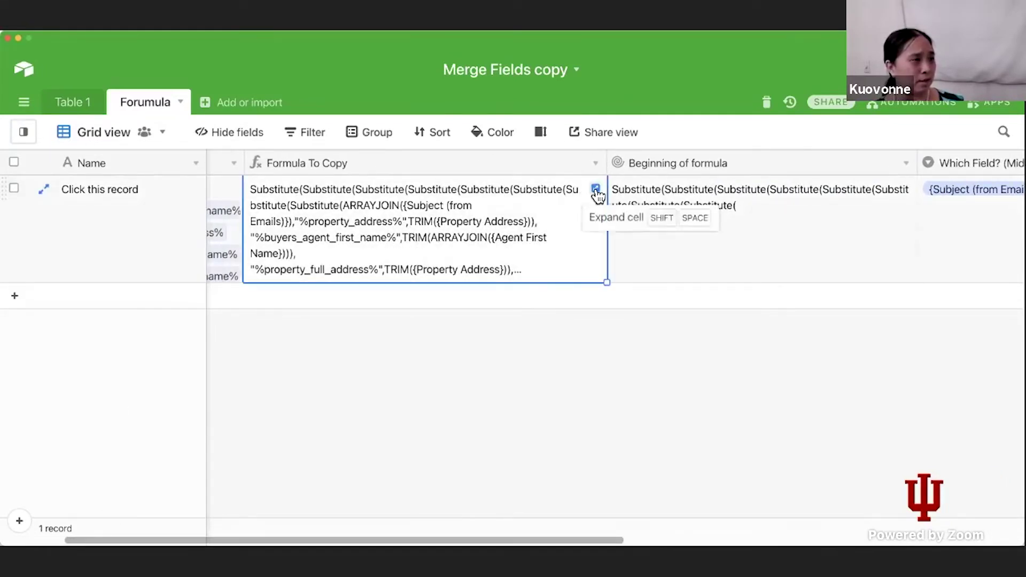
double_click(545, 163)
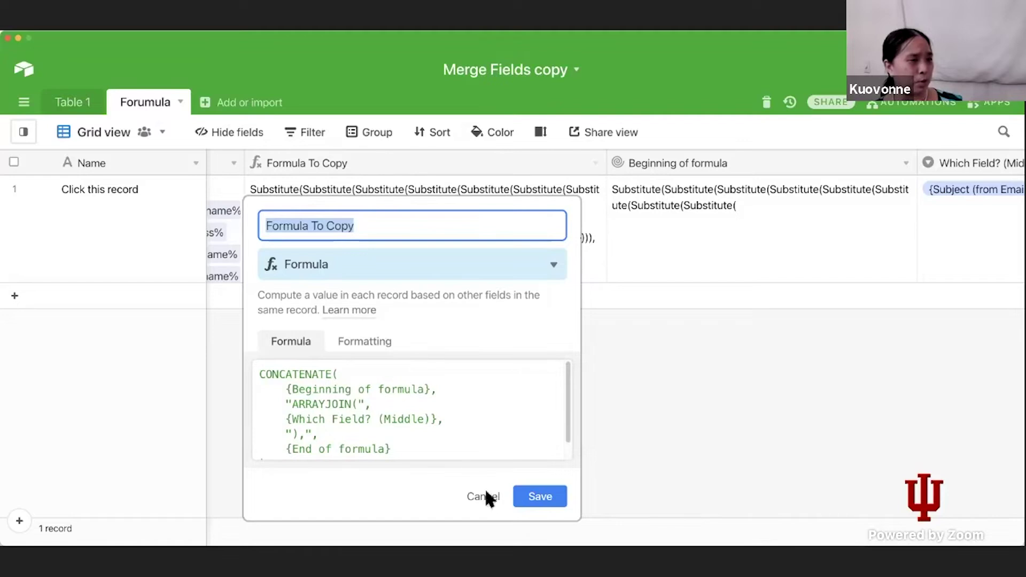
click(426, 419)
key(super+a)
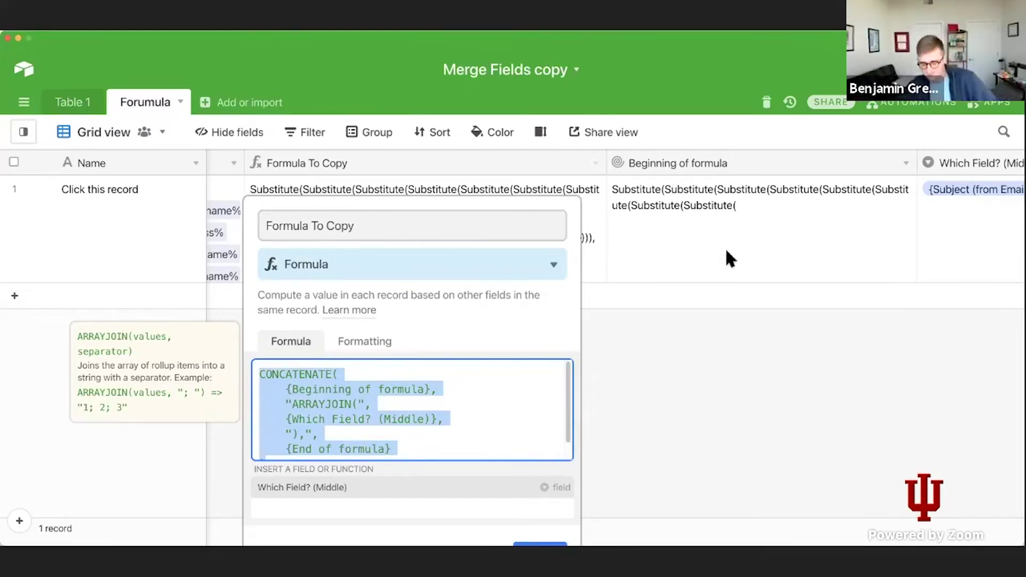
Step: Open the Scripting app full screen with the code area enlarged
click(933, 104)
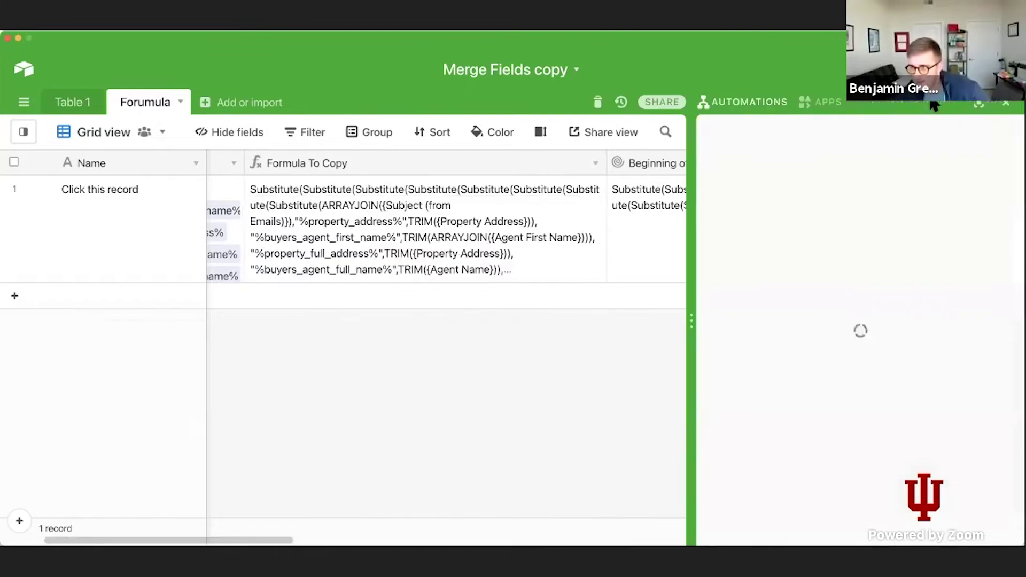
click(821, 102)
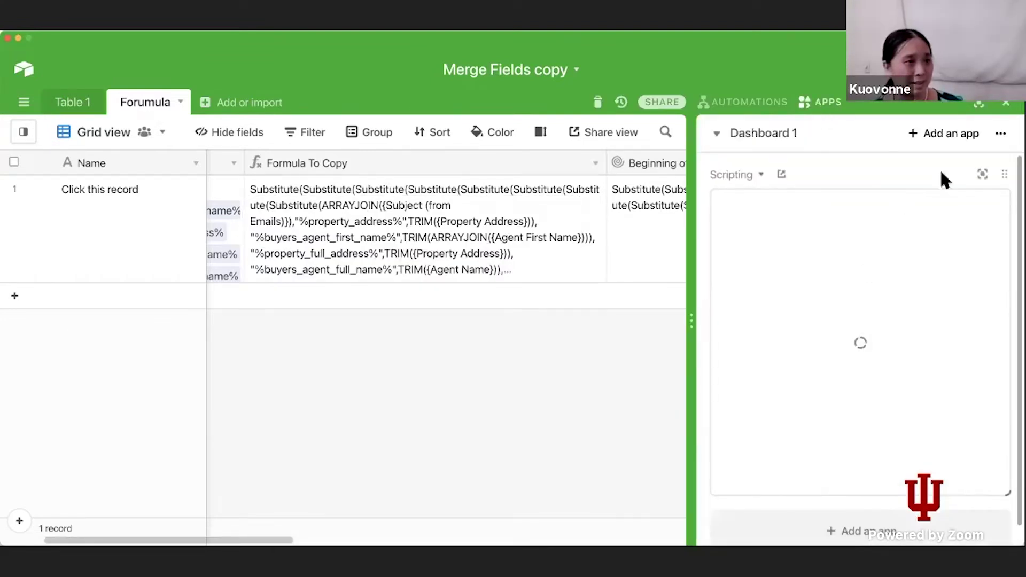
click(983, 174)
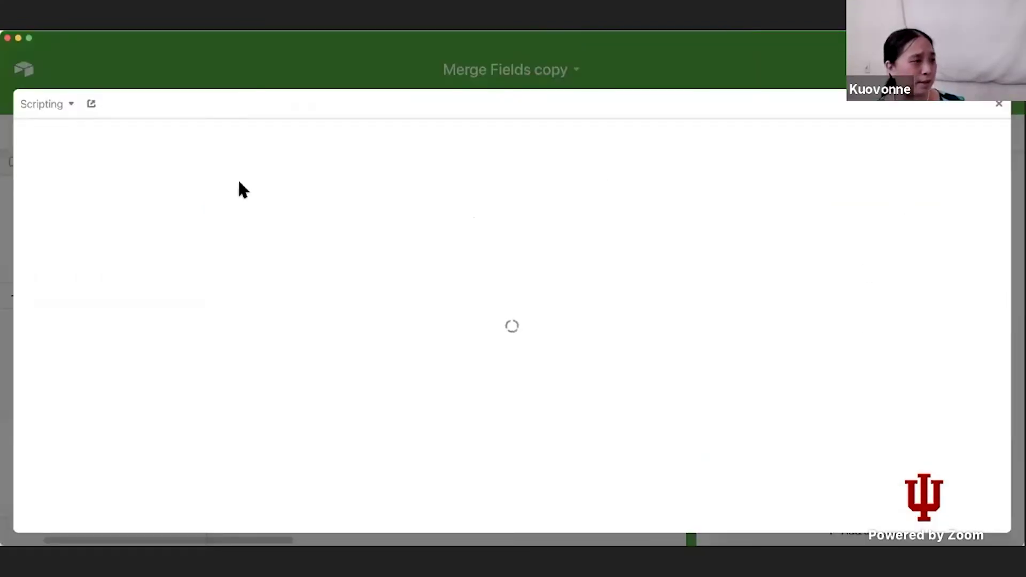
click(76, 142)
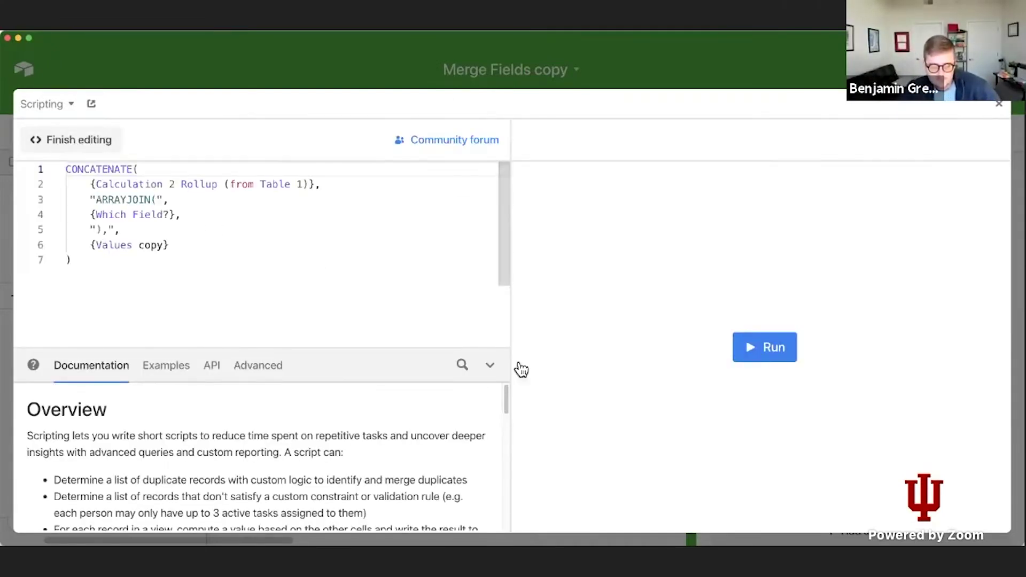
click(489, 365)
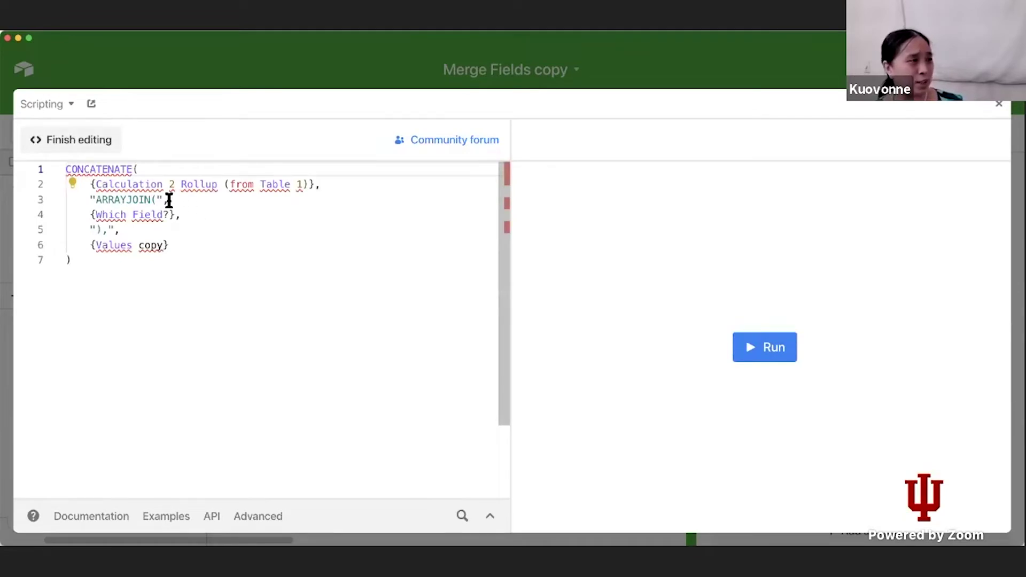
Step: Replace the script code with the CONCATENATE version using Beginning of formula, Which Field? (Middle) and End of formula
drag(89, 184, 315, 184)
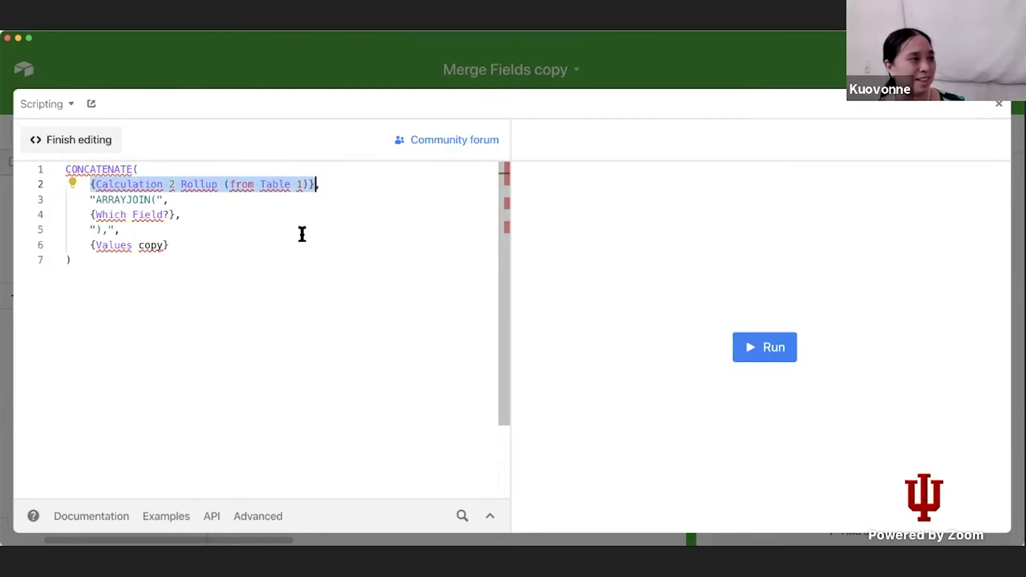
key(super+a)
key(super+v)
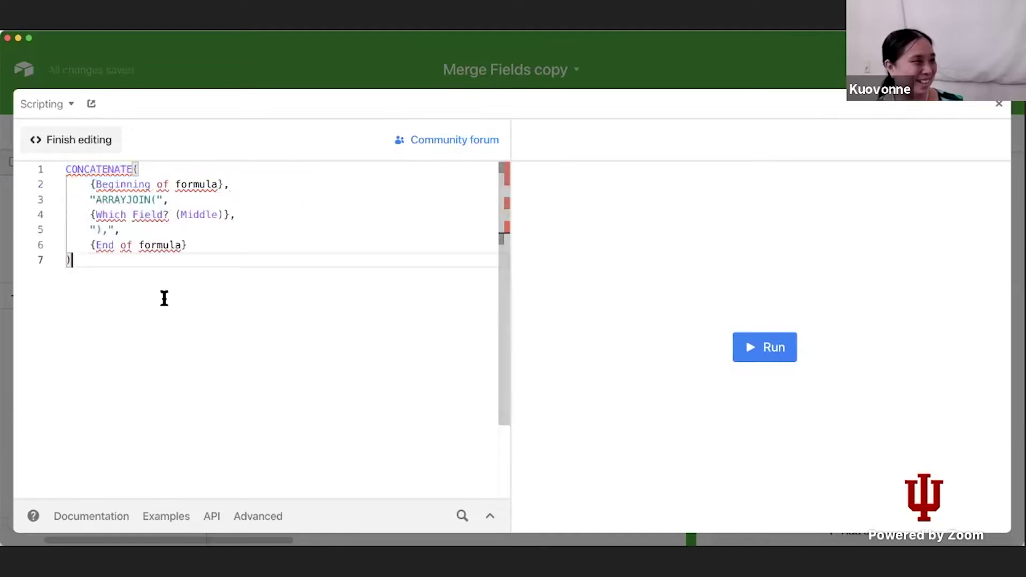
drag(92, 184, 225, 184)
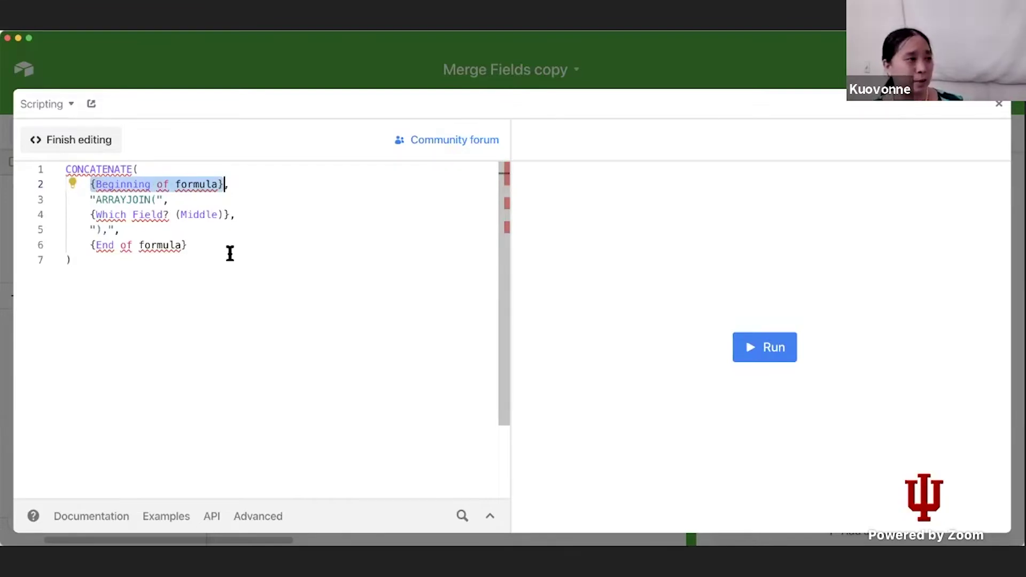
key(Right)
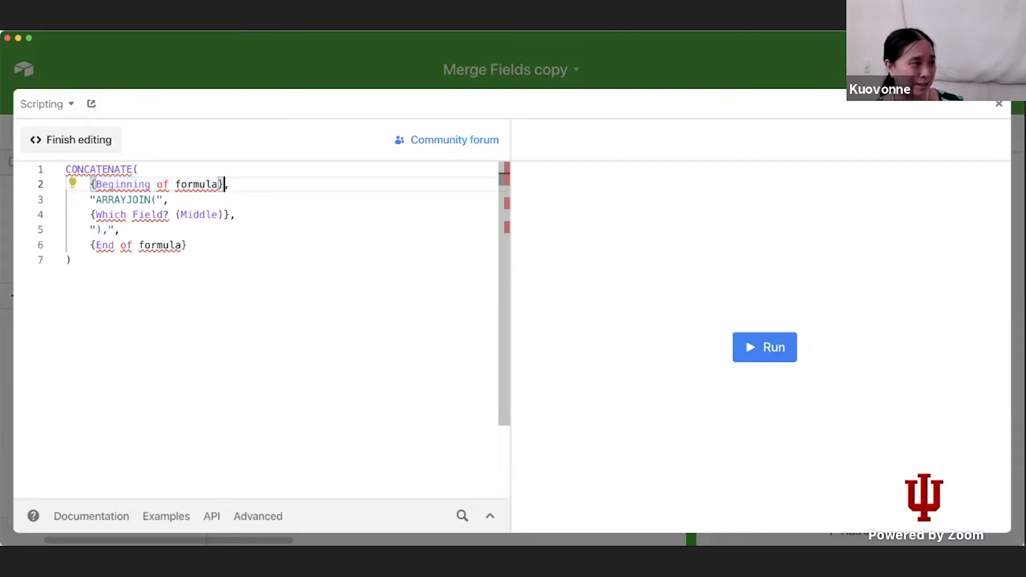
Step: Add & "\n" after Beginning of formula and a \n inside the ARRAYJOIN string
text(&")
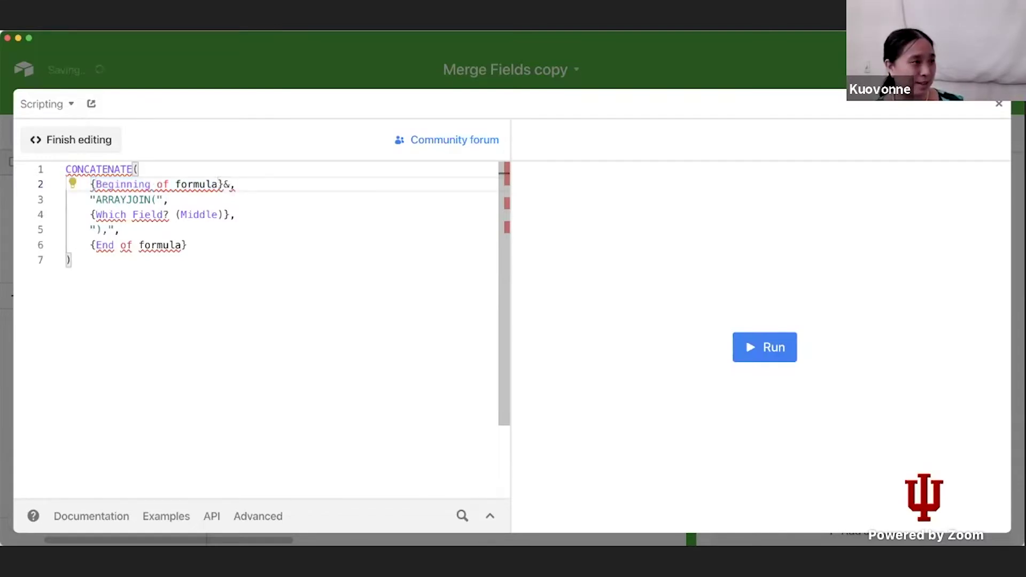
text(\n)
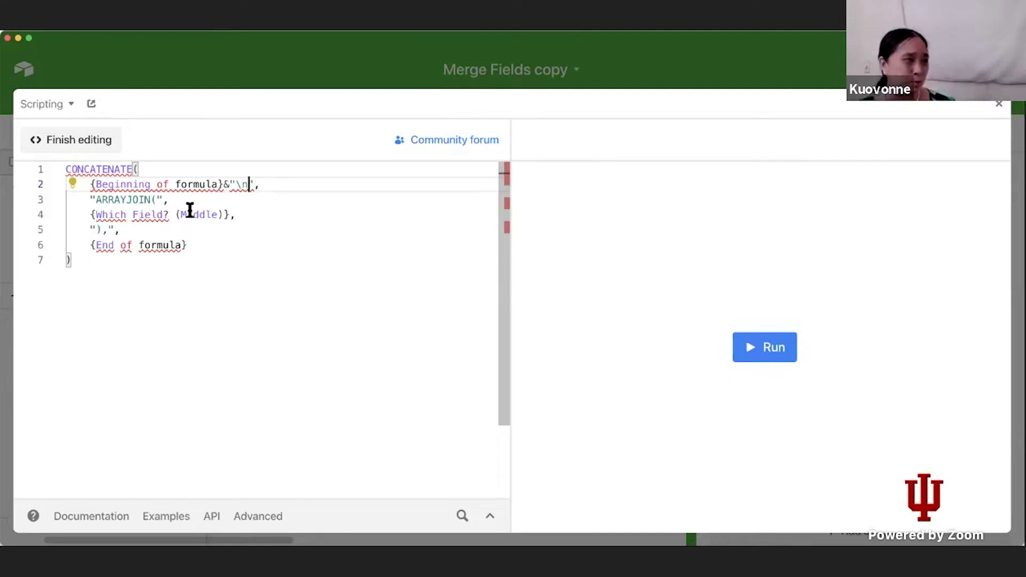
click(164, 203)
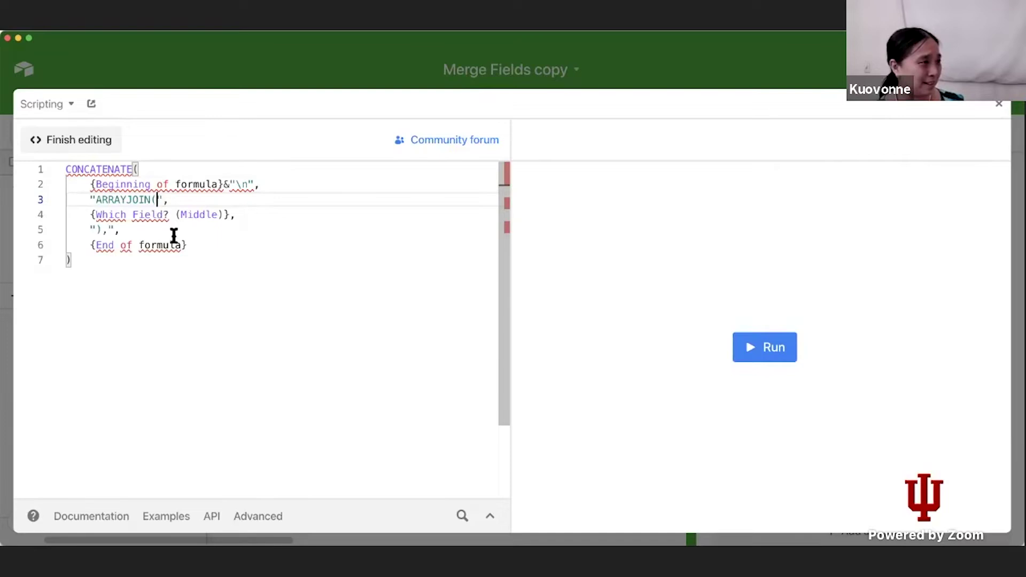
text(n)
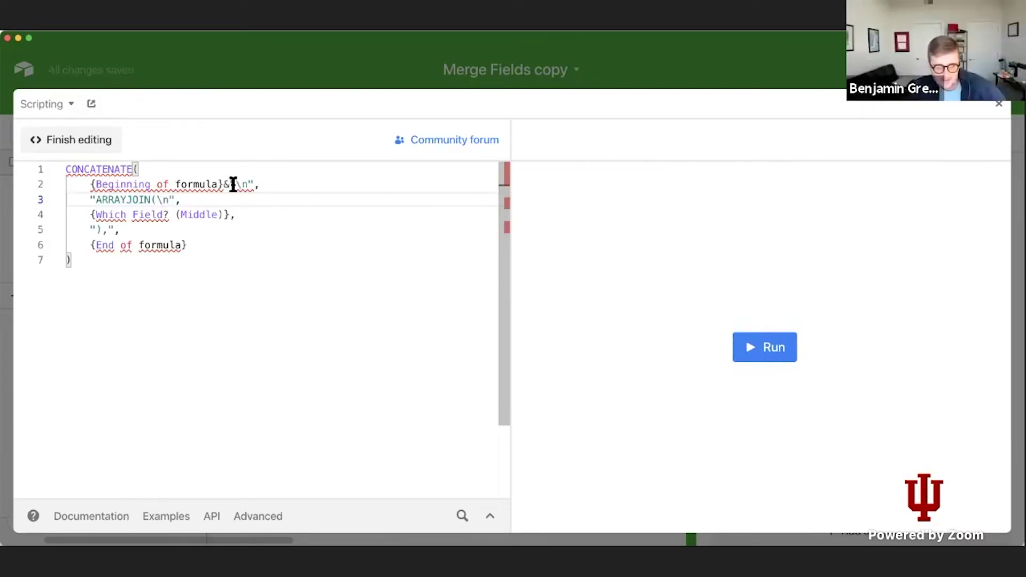
click(230, 185)
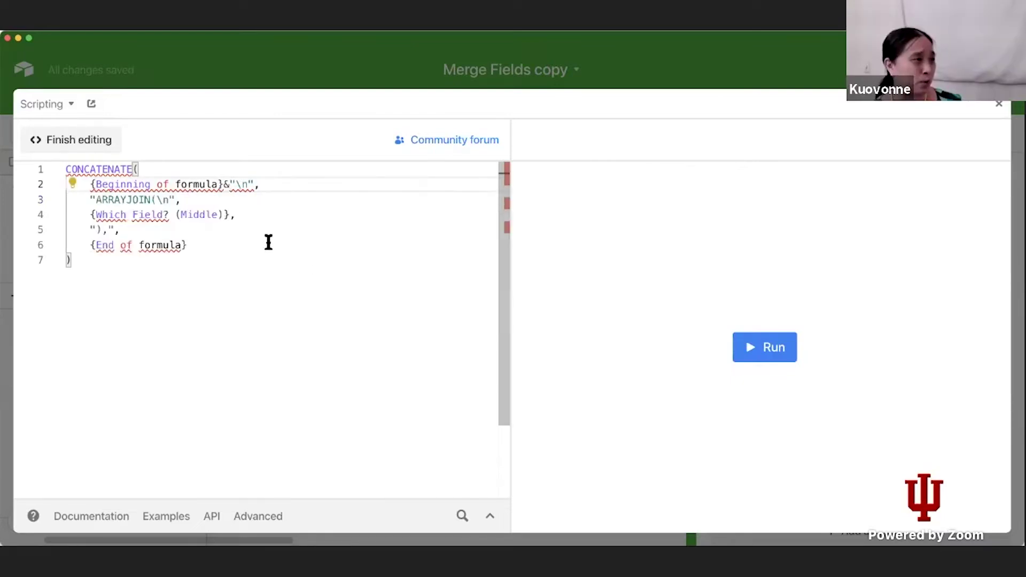
click(225, 185)
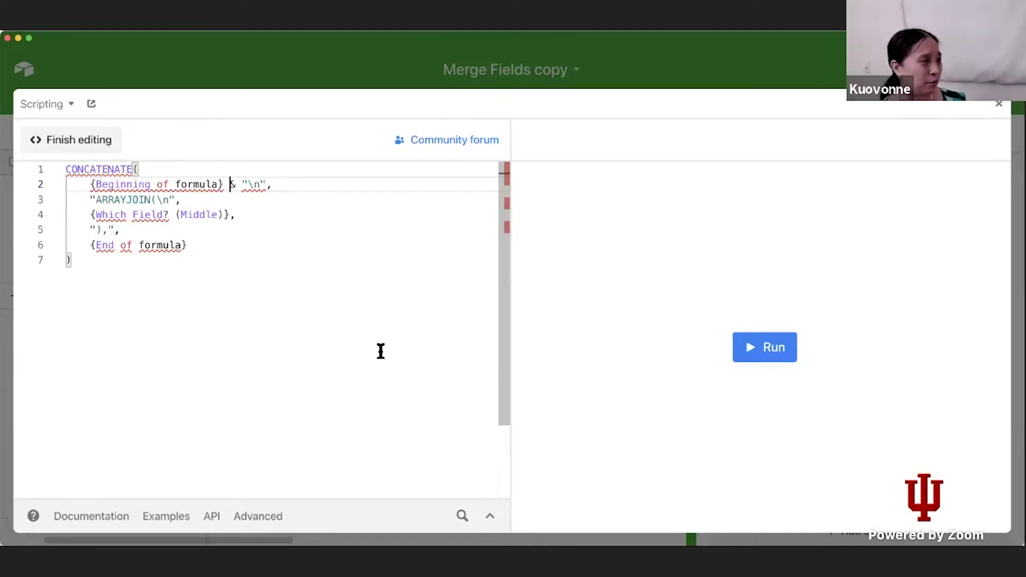
Step: Append the "\n" line break after Which Field? (Middle) and put "),\n" before End of formula
click(229, 220)
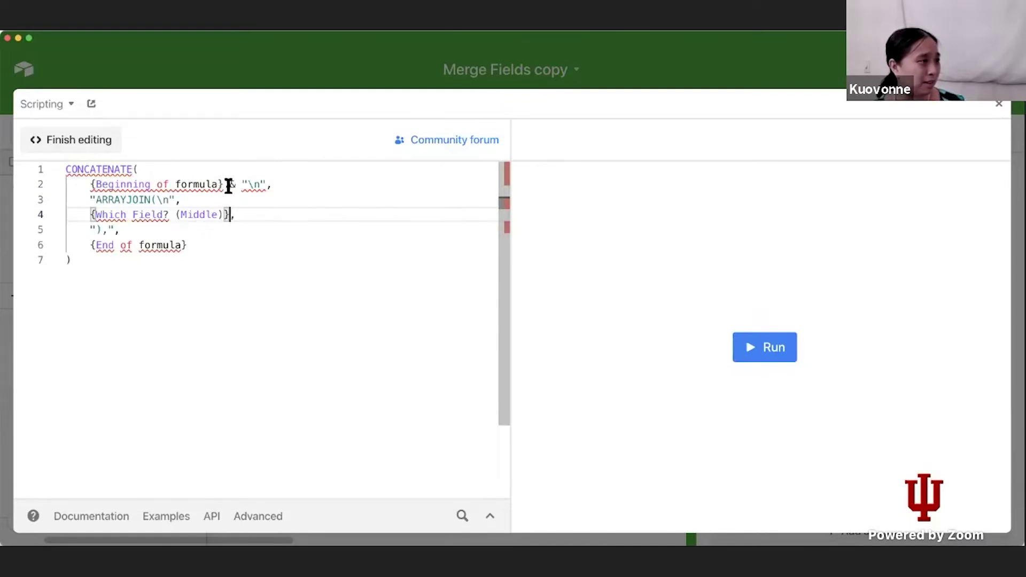
drag(224, 185, 266, 184)
key(super+c)
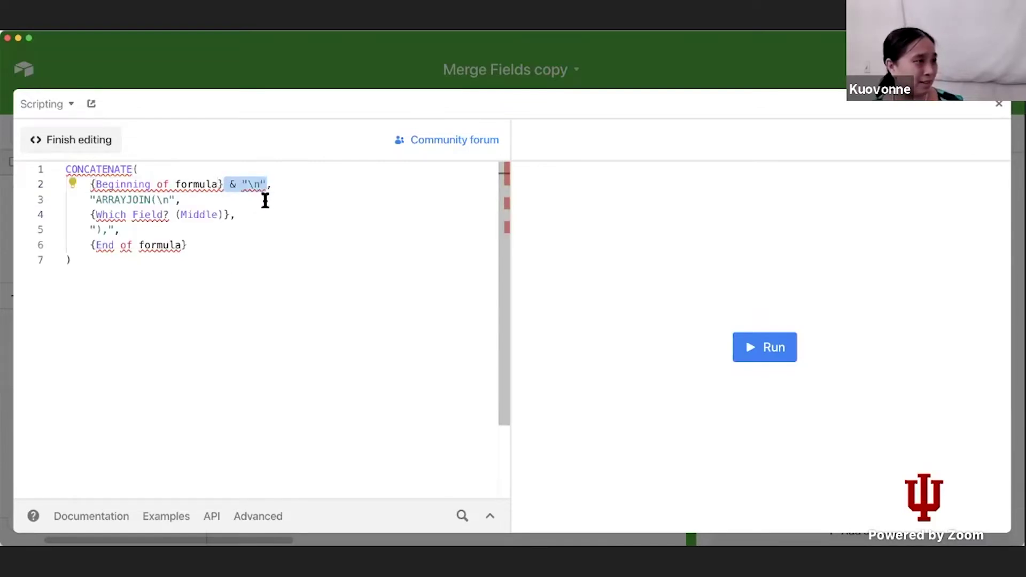
click(230, 214)
key(super+v)
click(114, 231)
key(super+v)
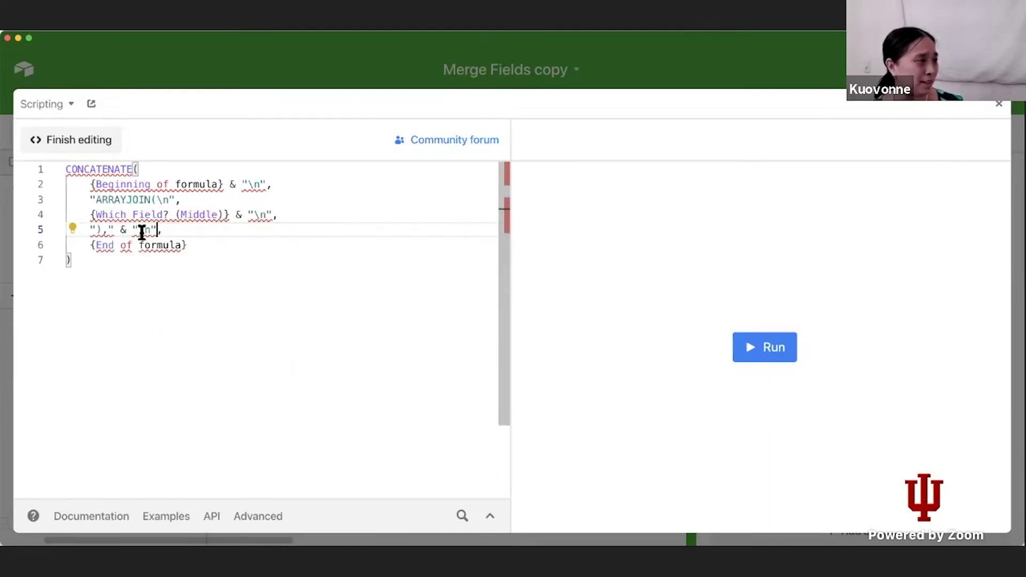
click(137, 232)
key(BackSpace)
key(BackSpace)
key(BackSpace)
key(BackSpace)
key(BackSpace)
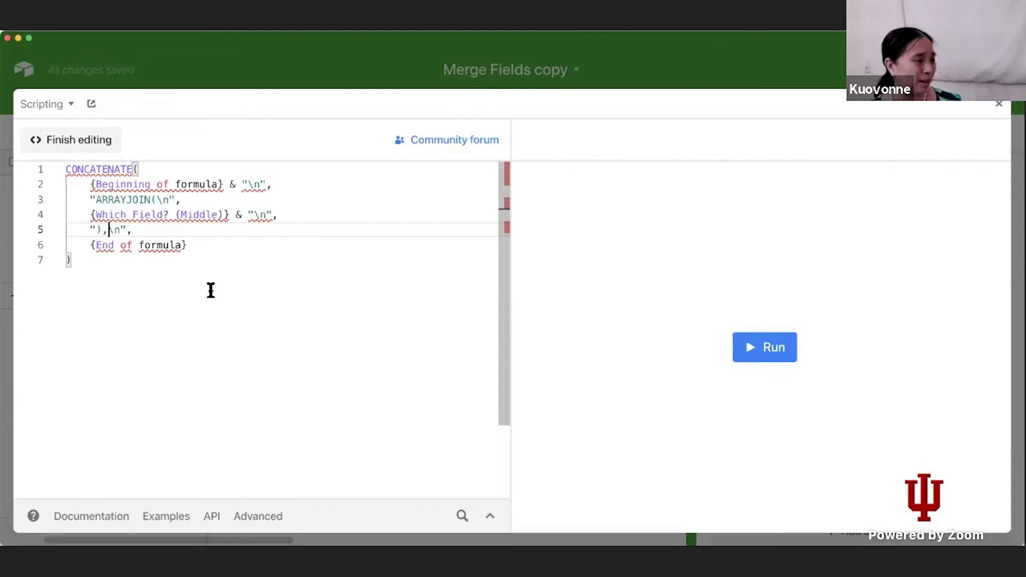
key(super+a)
key(super+c)
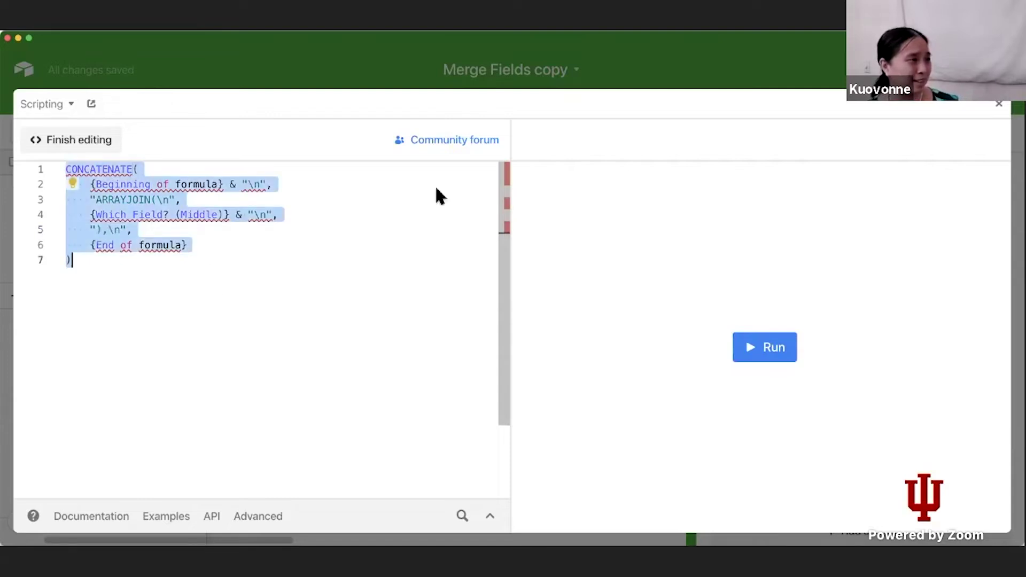
click(999, 104)
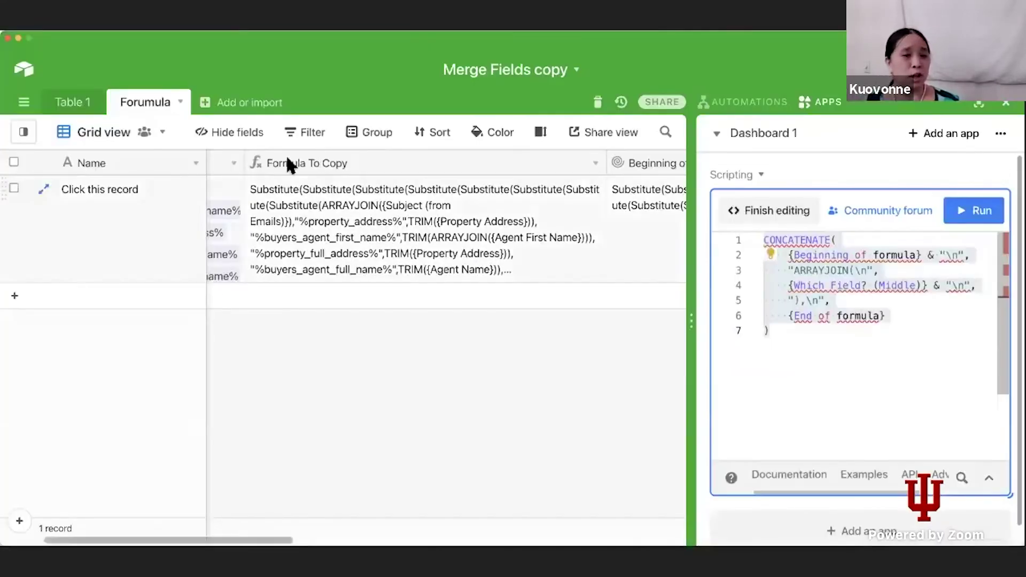
Step: Replace the Formula To Copy field's formula with the pasted line-break formula and save
double_click(295, 154)
click(324, 390)
key(super+a)
key(super+v)
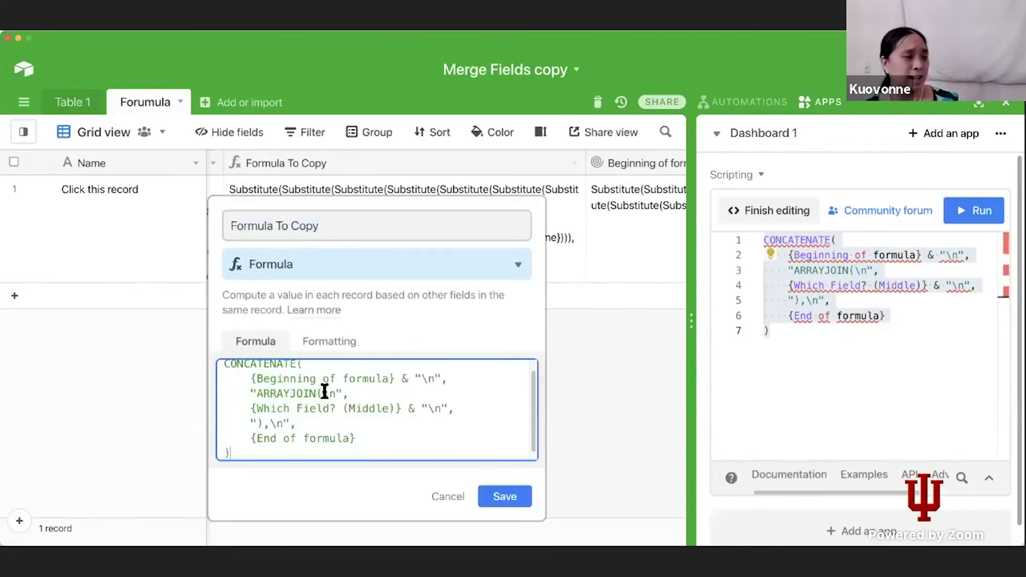
click(505, 496)
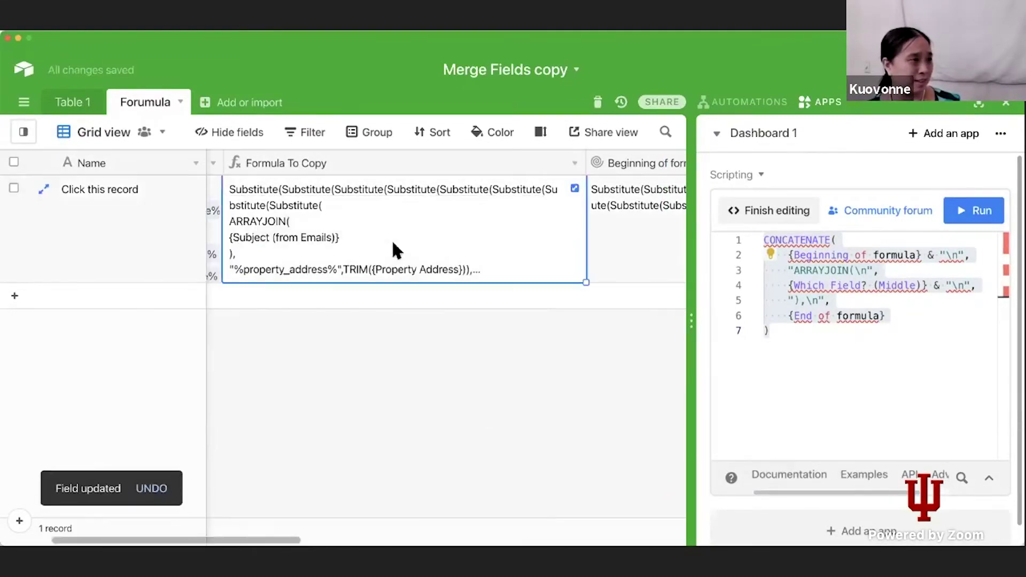
Step: Expand the Formula To Copy cell and inspect the property address substitution line
click(575, 188)
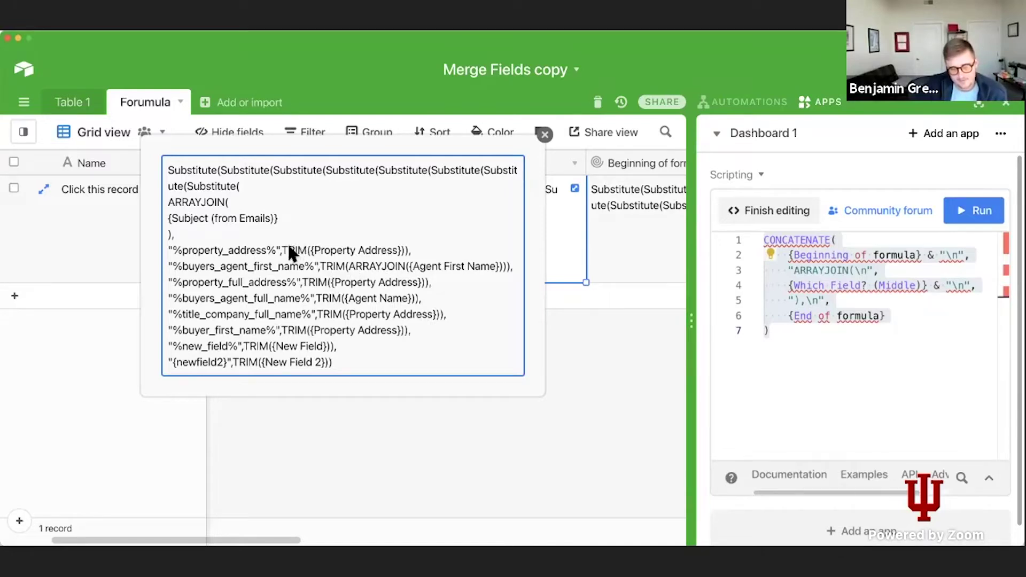
drag(169, 249, 405, 251)
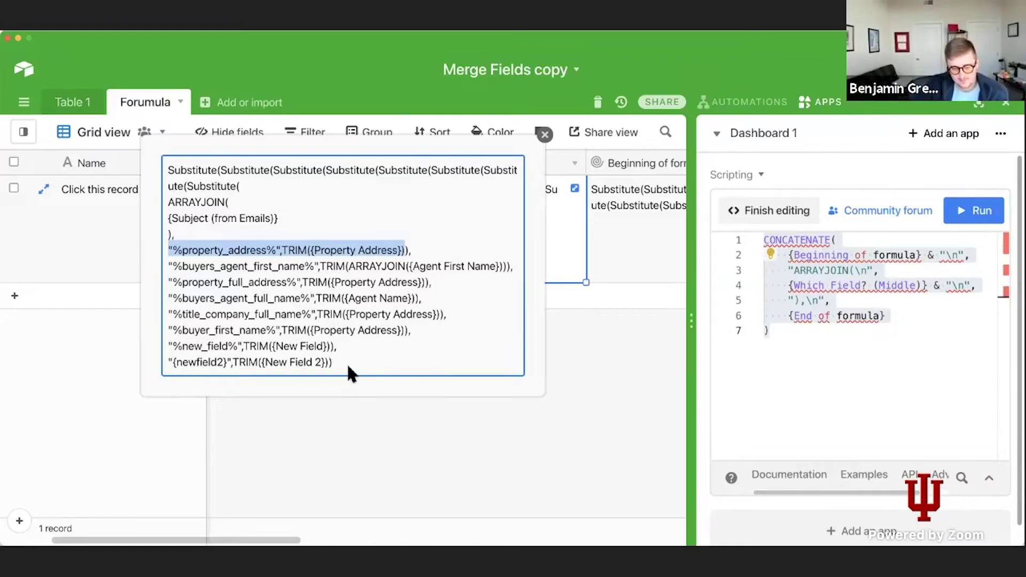
click(711, 269)
Step: Close the expanded cell and view the CONCATENATE script full-window, placing the caret on End of formula
click(545, 137)
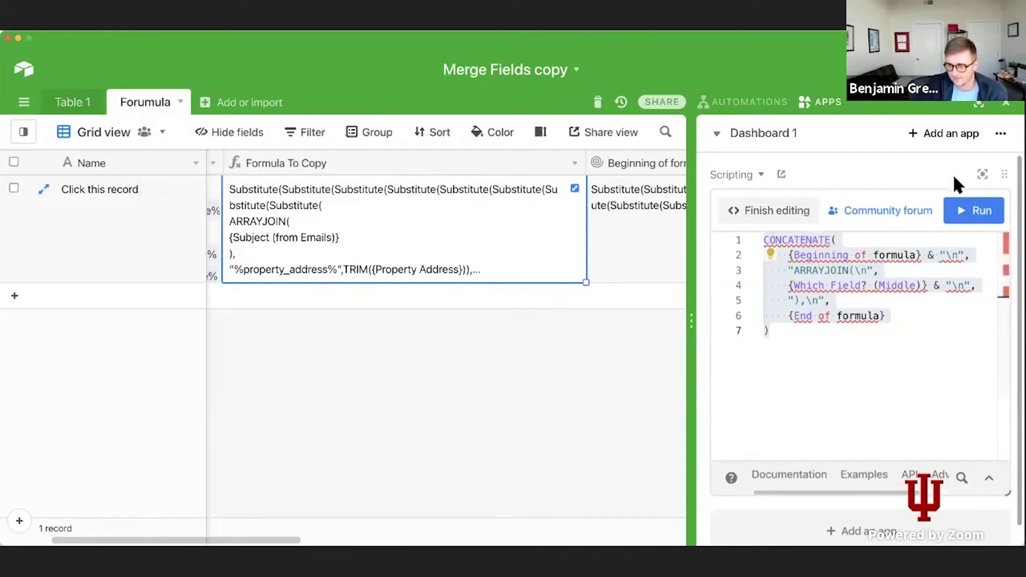
click(983, 175)
click(185, 257)
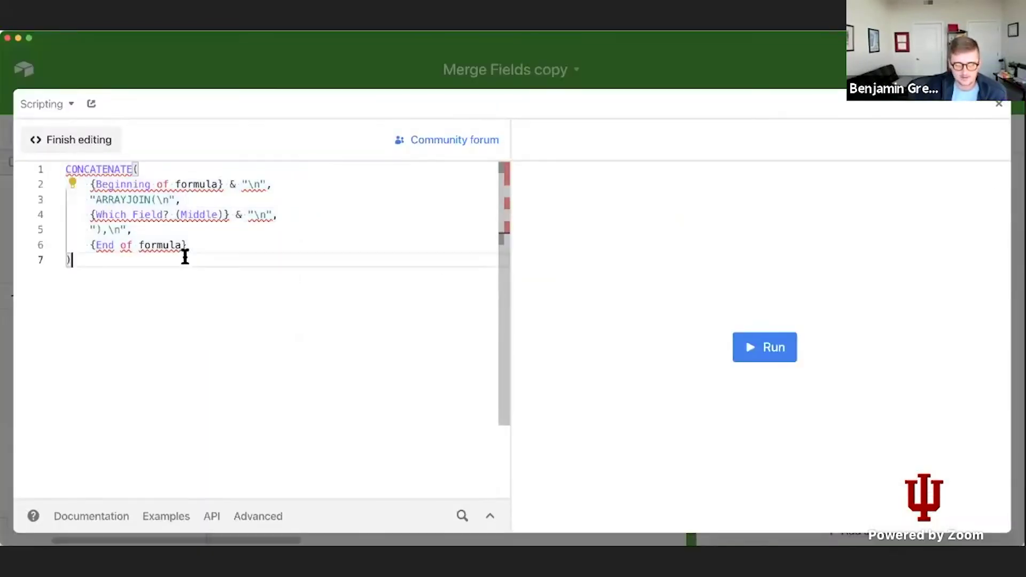
click(193, 246)
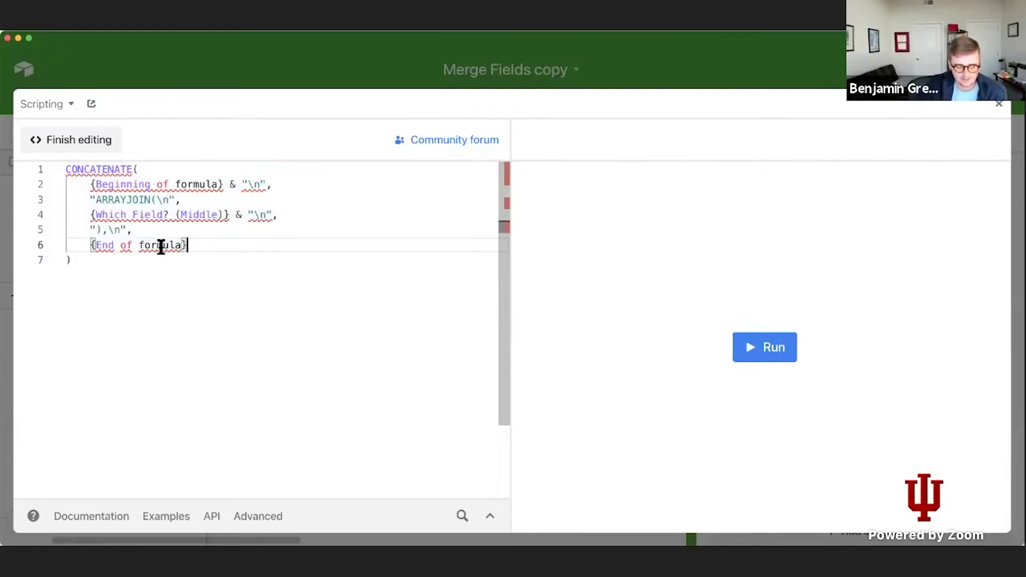
mouse_move(155, 245)
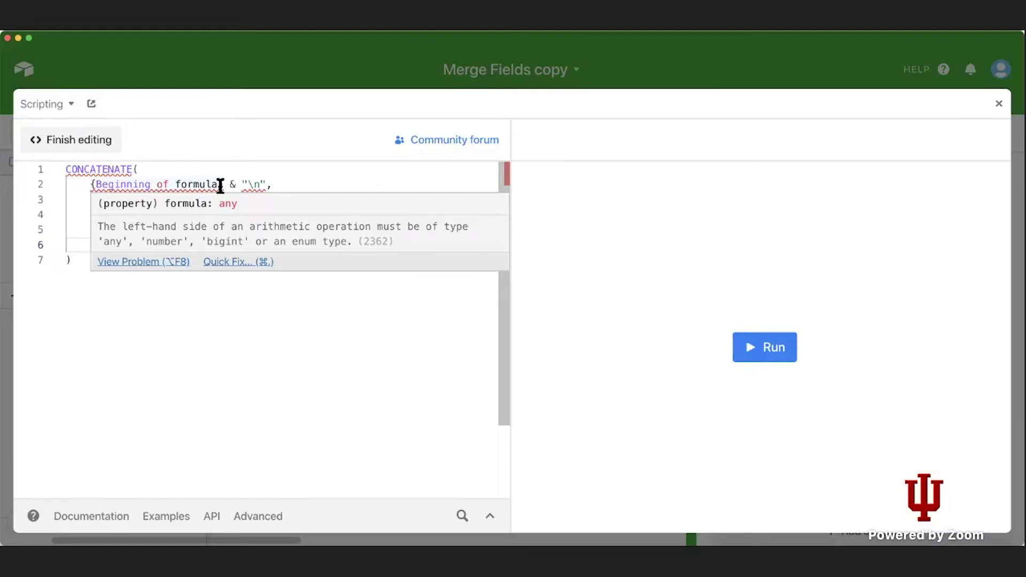
mouse_move(218, 187)
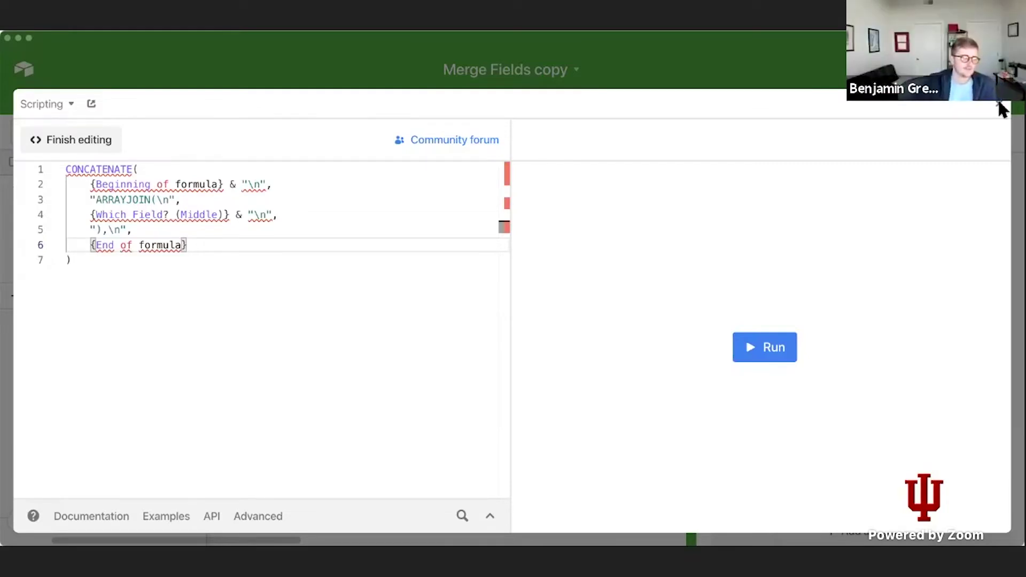
drag(183, 262, 84, 176)
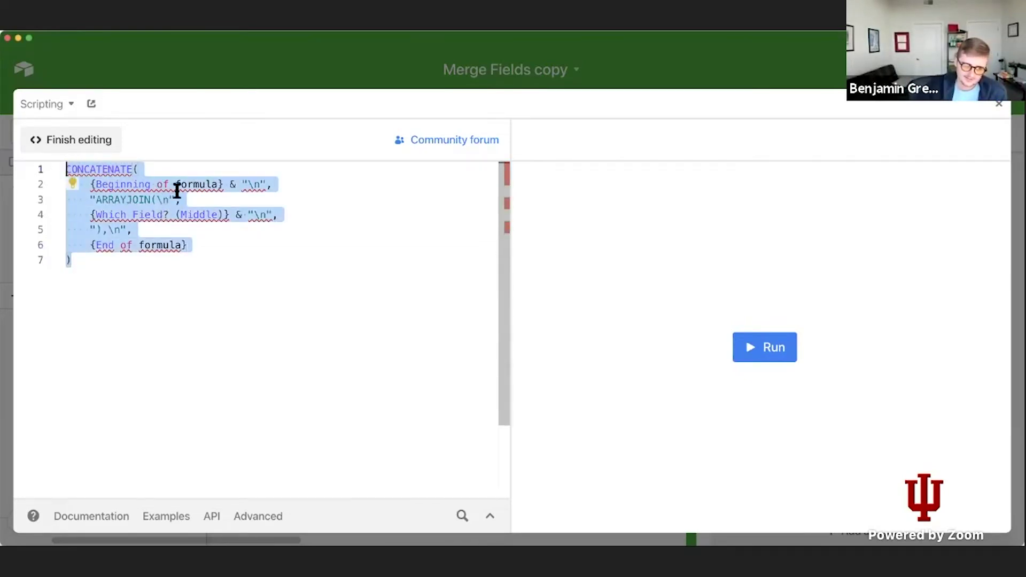
click(299, 185)
drag(190, 208, 290, 211)
click(282, 214)
click(165, 231)
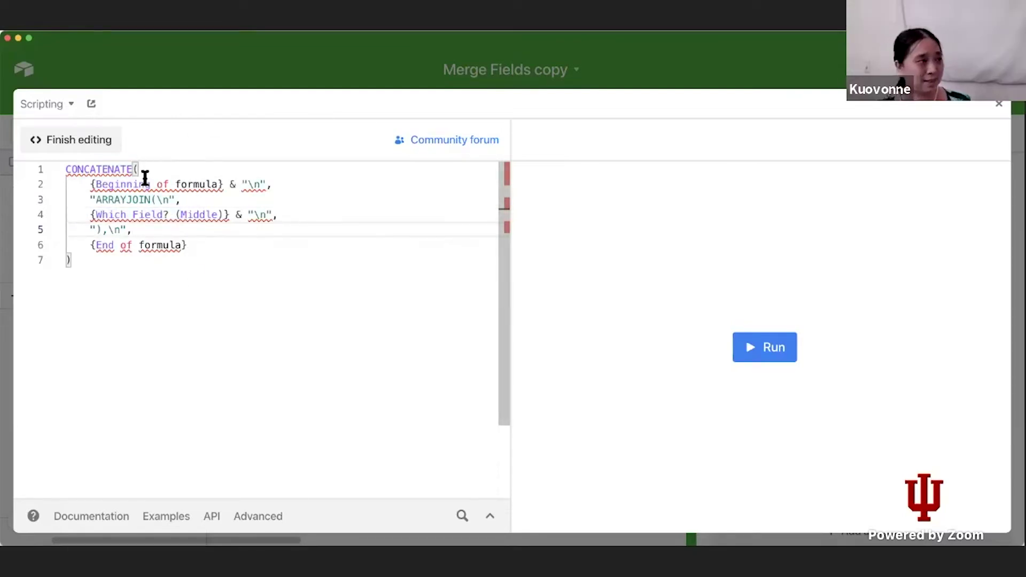
click(223, 273)
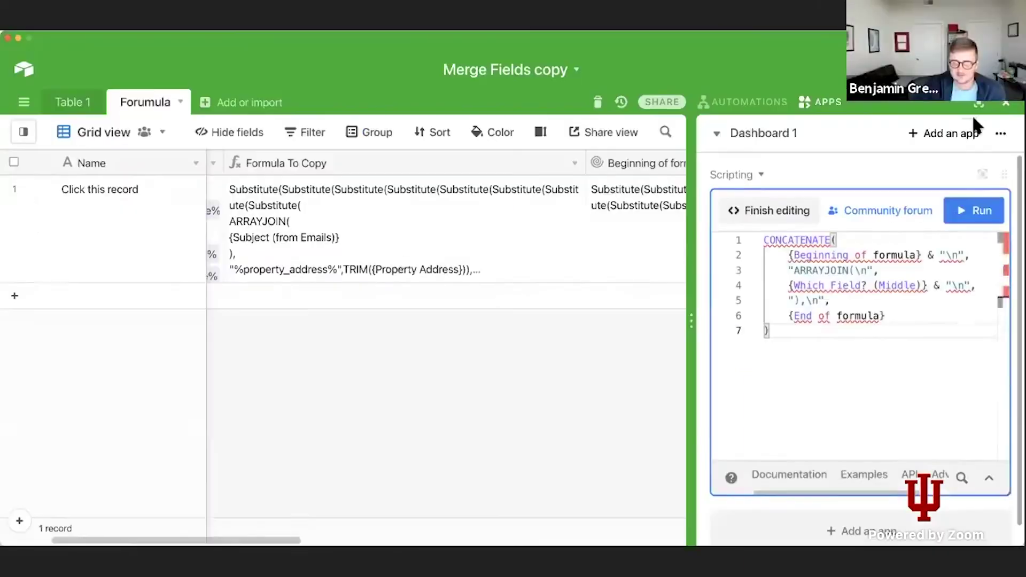
Step: Check the Formula To Copy cell, then reopen the seven-line CONCATENATE script full-size to read it
click(997, 104)
click(575, 188)
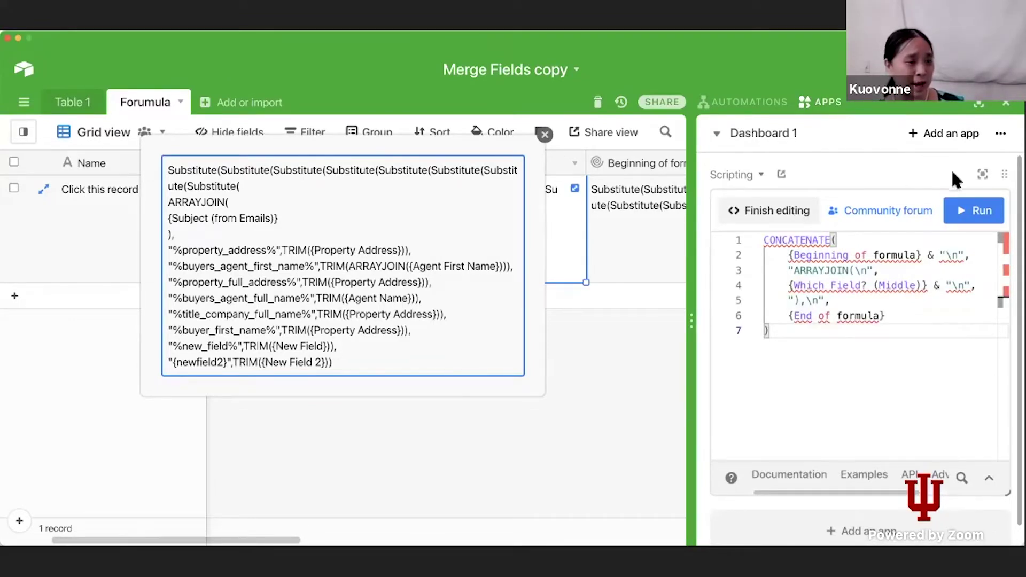
click(983, 175)
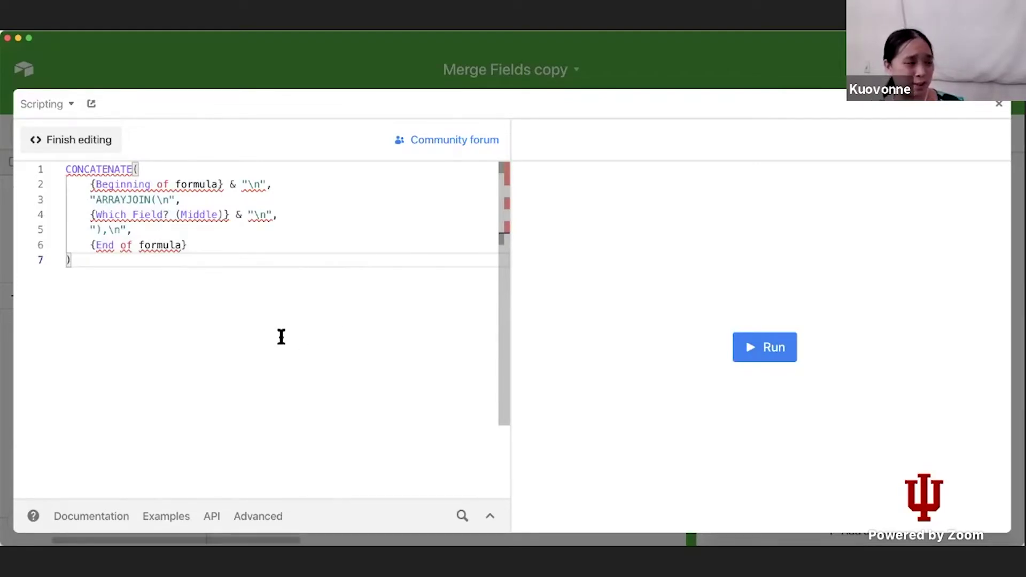
mouse_move(164, 220)
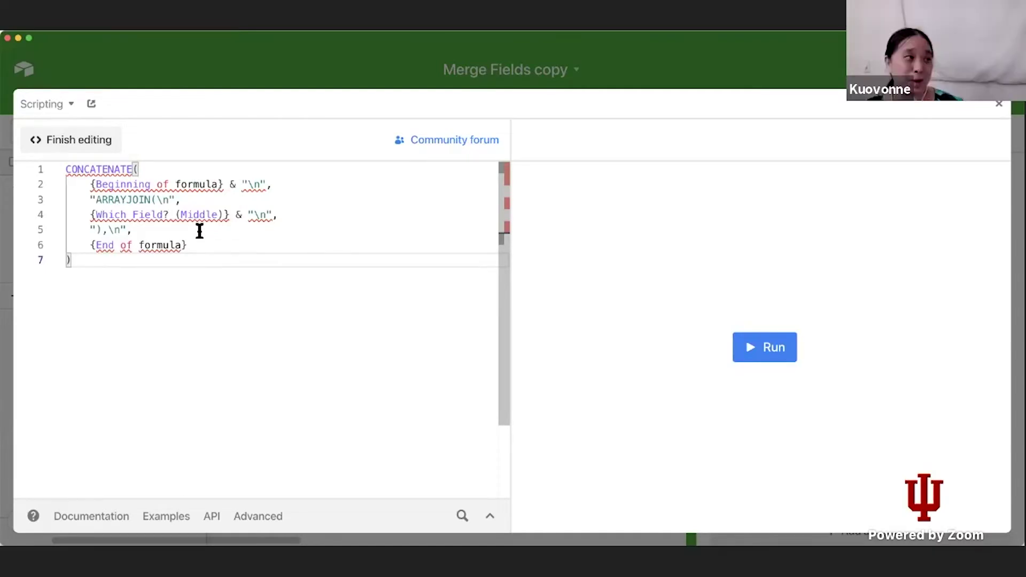
Step: Exit the full-size script, expand the Formula To Copy cell, select its whole text, then close it
click(1006, 106)
click(300, 206)
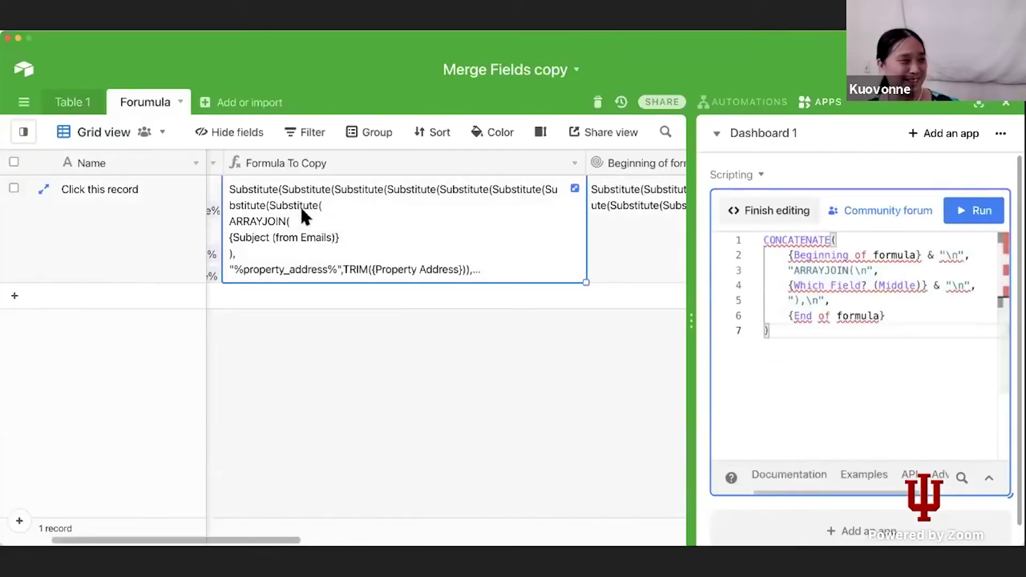
click(579, 190)
drag(349, 357, 164, 170)
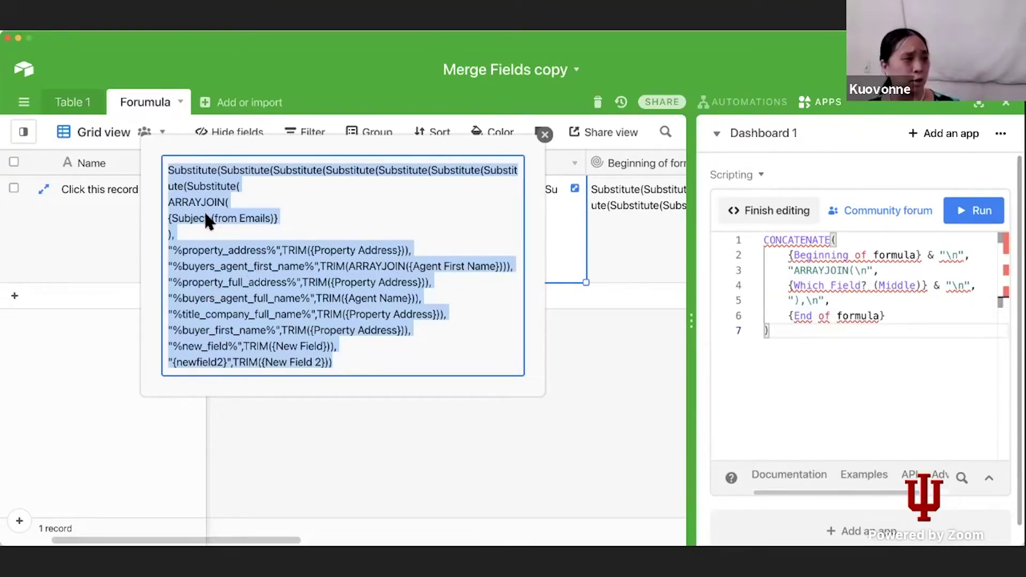
click(546, 135)
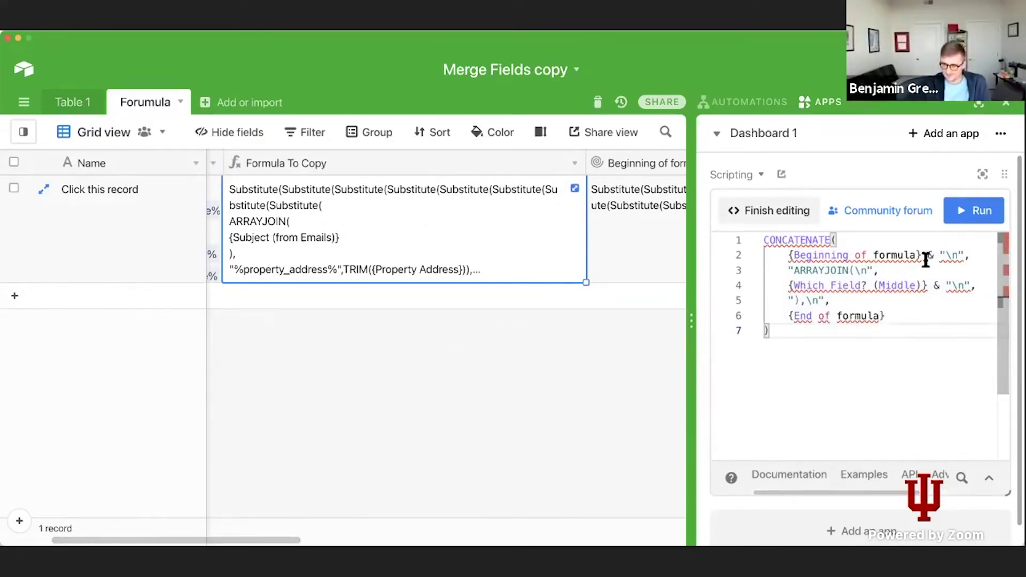
Step: Remove the "\n" breaks on script lines 3–4, replace the middle & "\n" with a comma, and copy the script
click(868, 271)
key(BackSpace)
key(BackSpace)
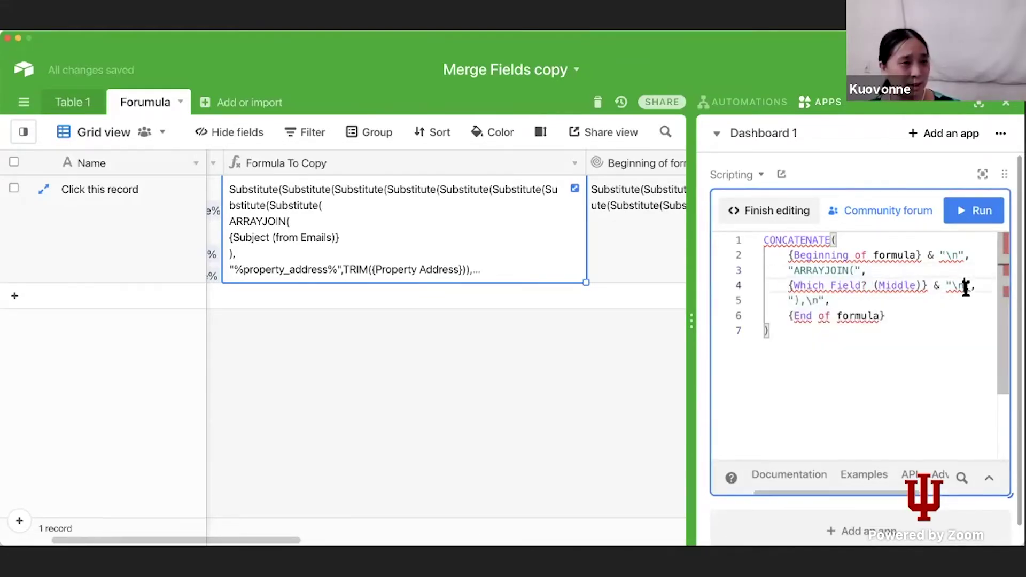
click(968, 287)
key(BackSpace)
key(BackSpace)
key(BackSpace)
key(BackSpace)
key(BackSpace)
key(BackSpace)
key(BackSpace)
text(,)
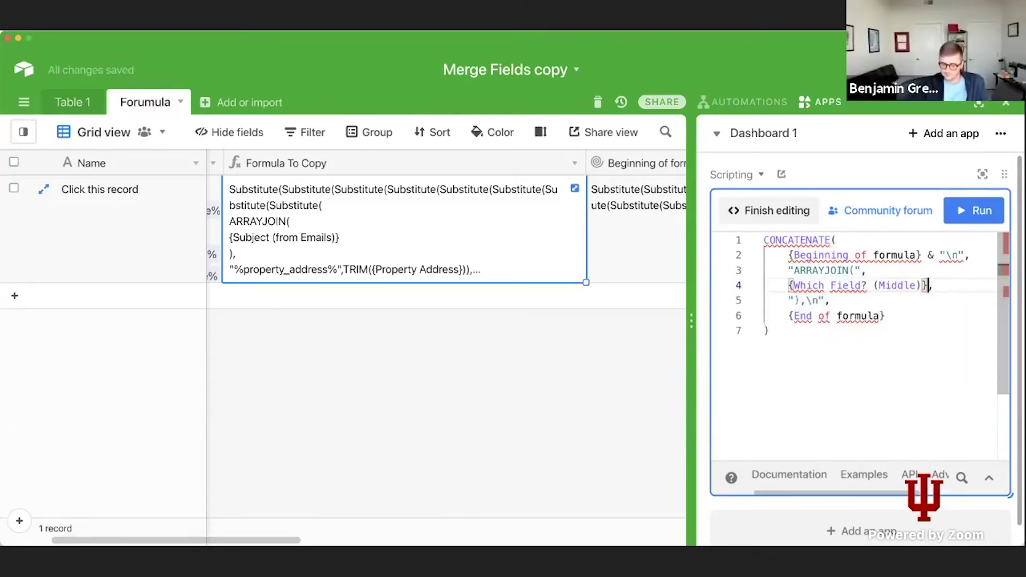
key(super+a)
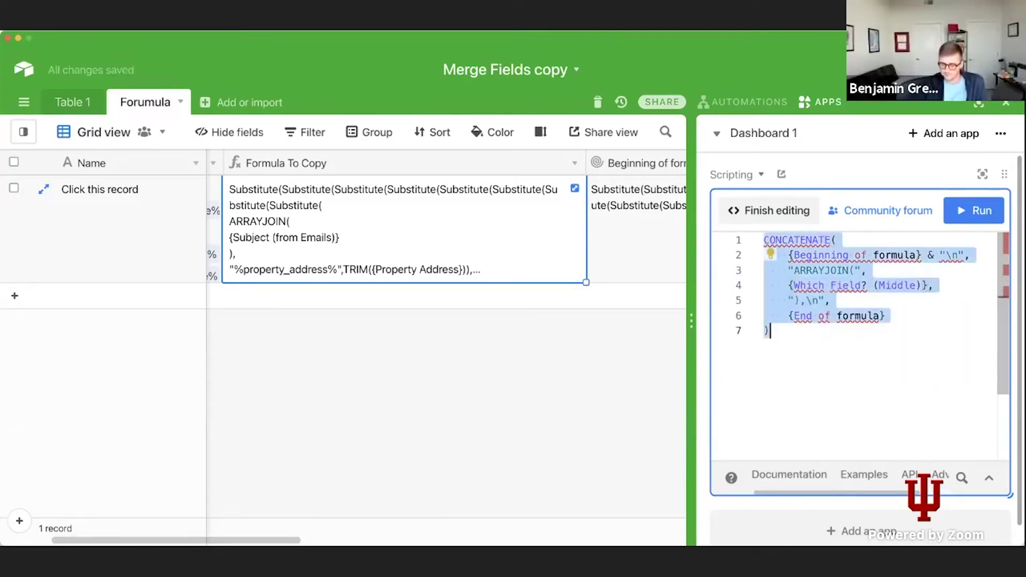
Step: Paste the revised CONCATENATE formula into the Formula To Copy field and save
click(354, 157)
double_click(354, 158)
click(290, 373)
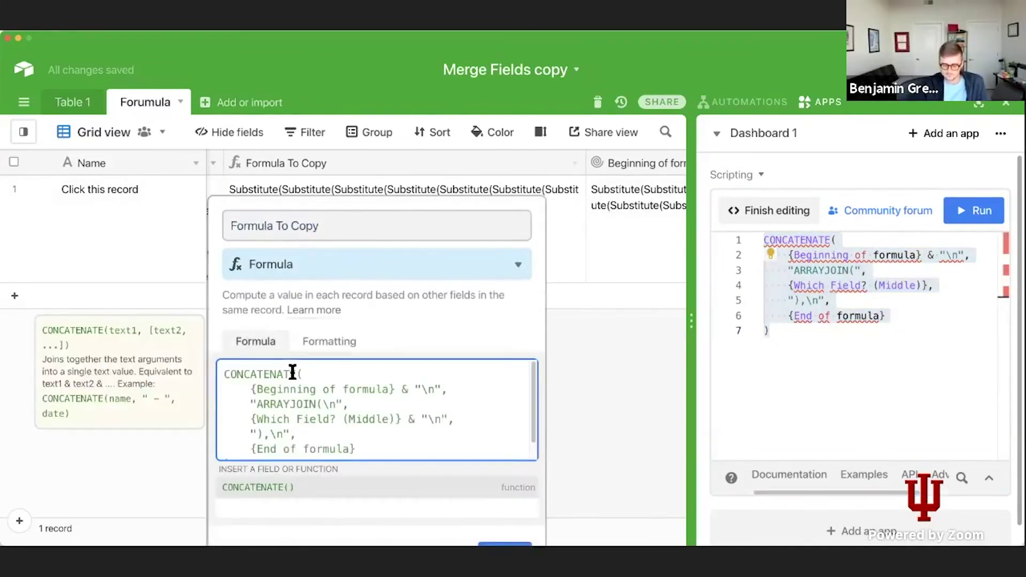
key(super+a)
key(super+v)
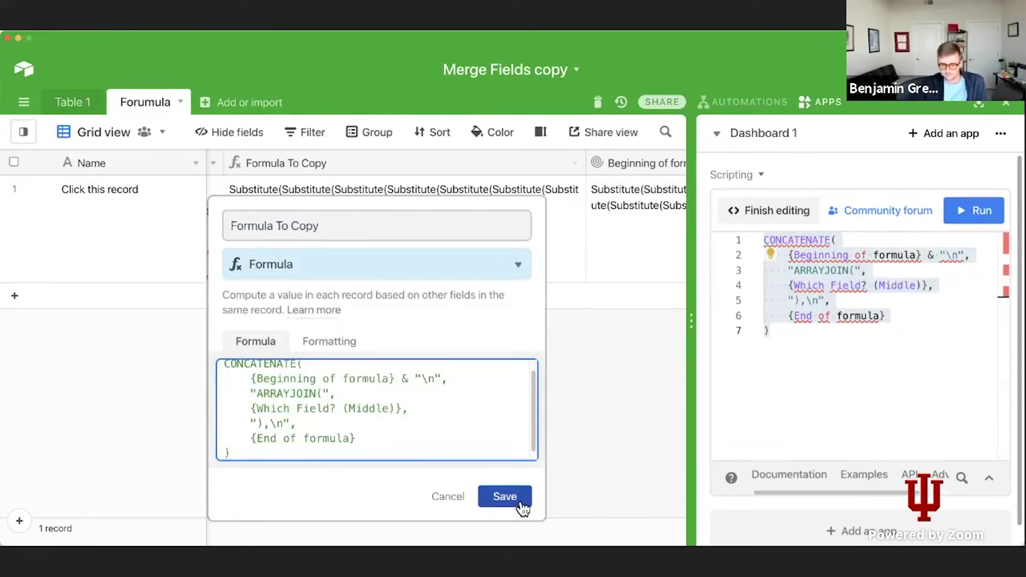
click(505, 496)
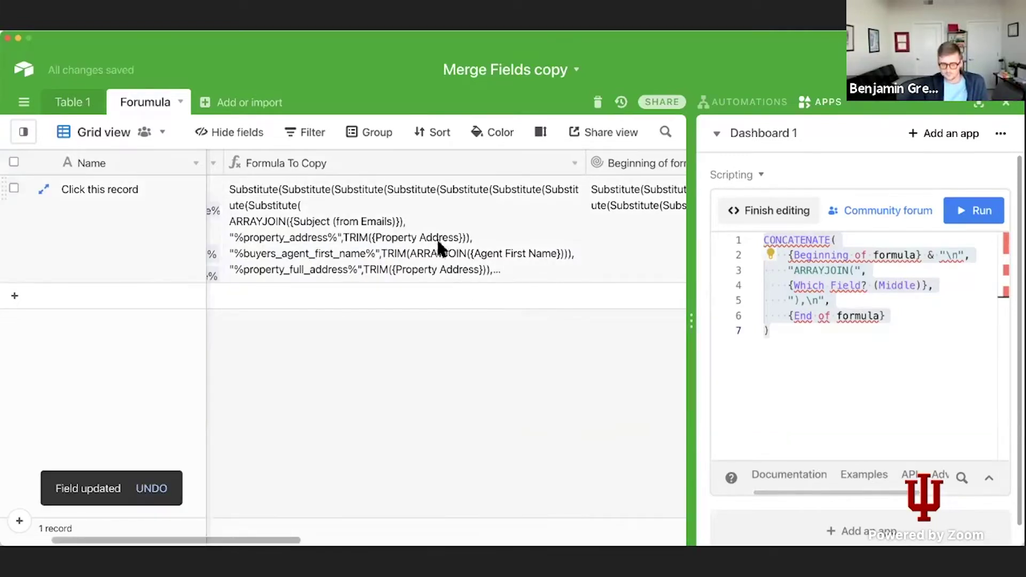
Step: Expand the updated Formula To Copy cell to read the nested Substitute calls
click(342, 230)
scroll(409, 209, left, 2)
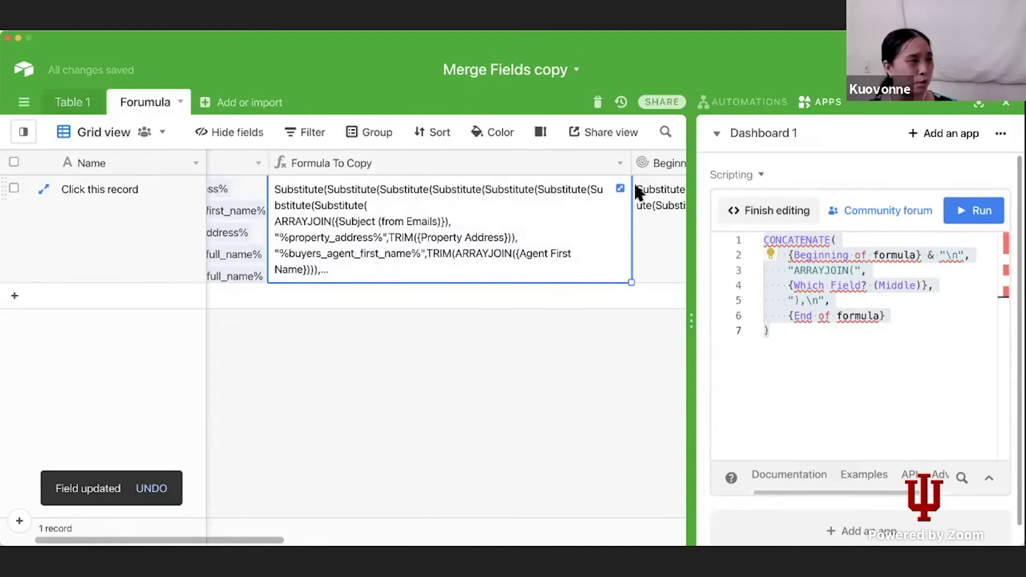
click(622, 190)
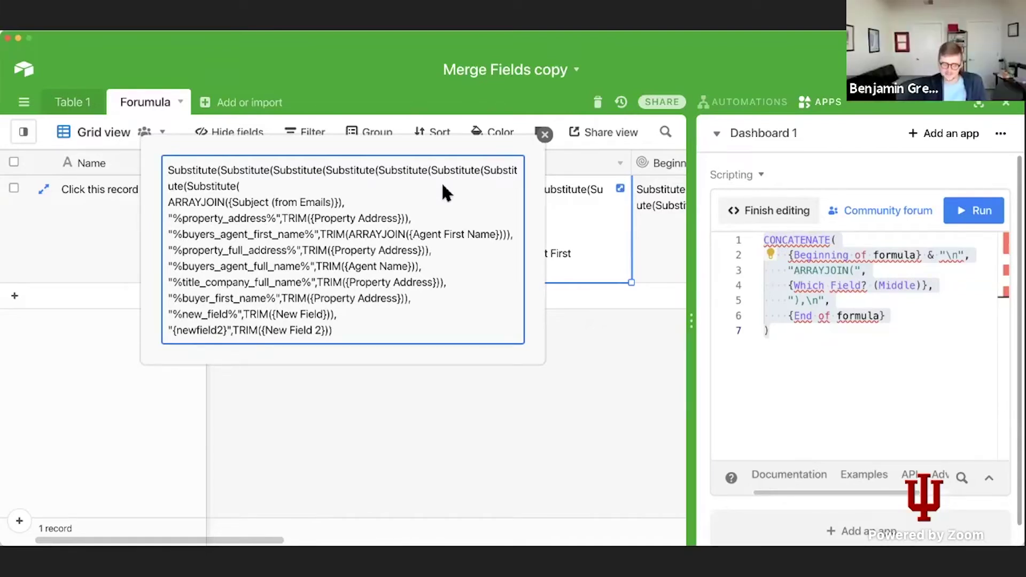
Step: Highlight TRIM(ARRAYJOIN( and then ARRAYJOIN in the expanded Formula To Copy text
drag(319, 234, 512, 234)
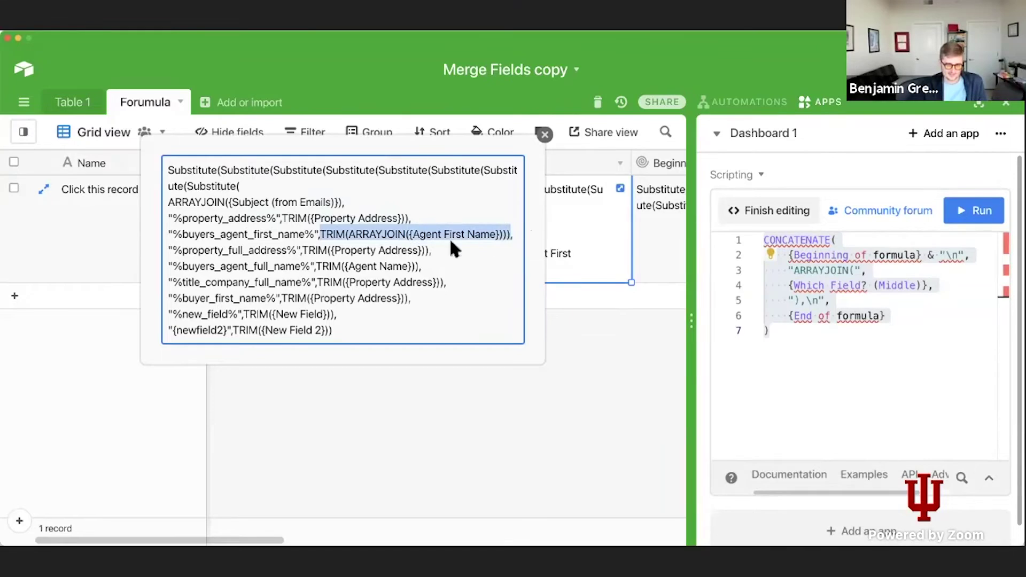
click(369, 235)
drag(350, 235, 405, 236)
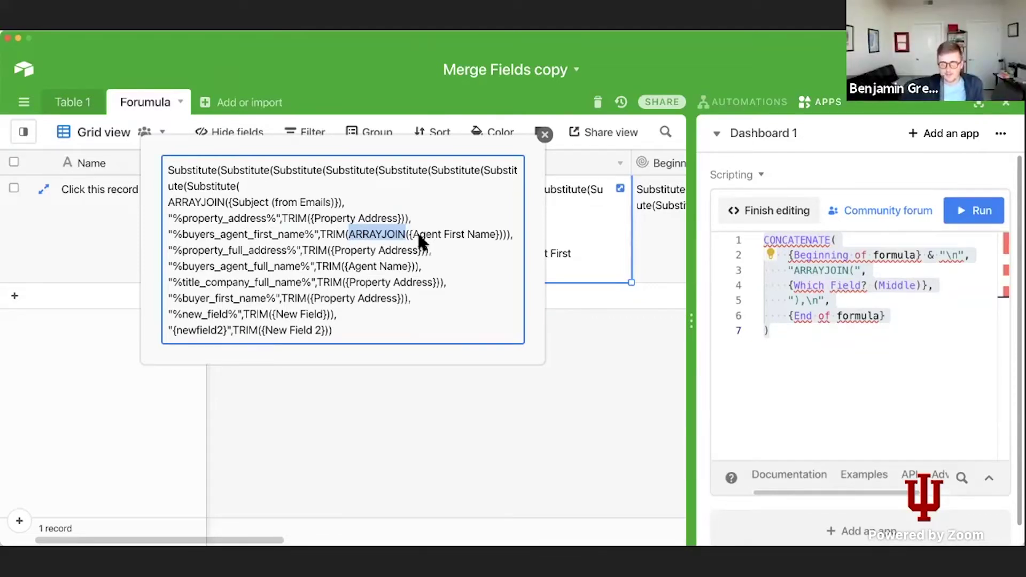
Step: Open the Formula To Copy field settings and cancel without changes
double_click(585, 162)
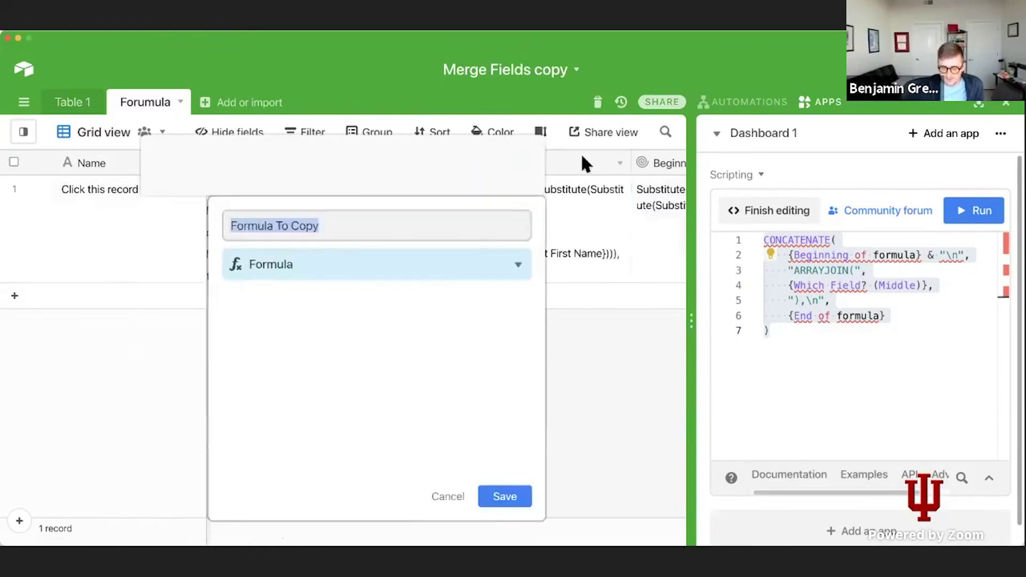
scroll(339, 390, down, 1)
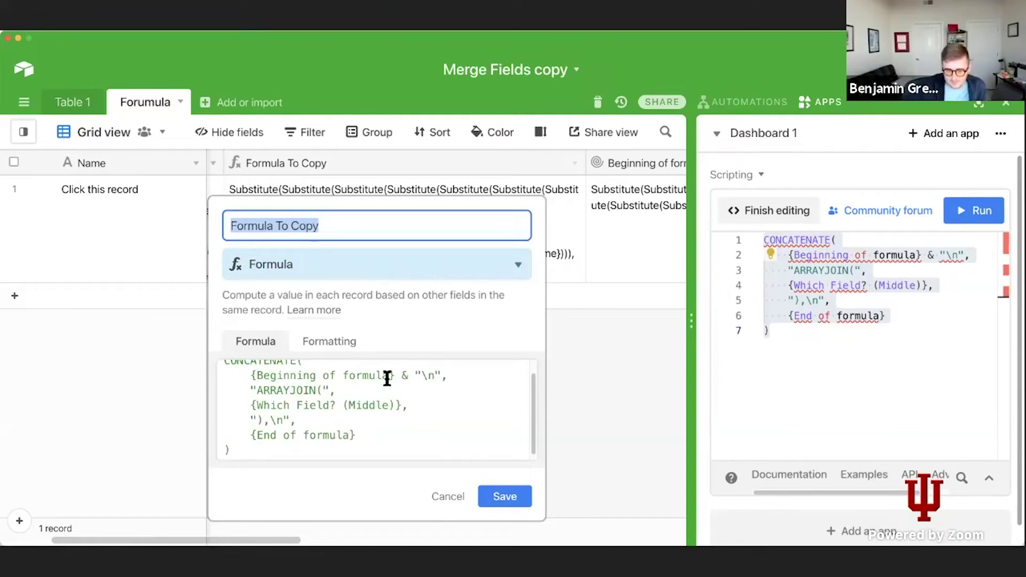
click(450, 496)
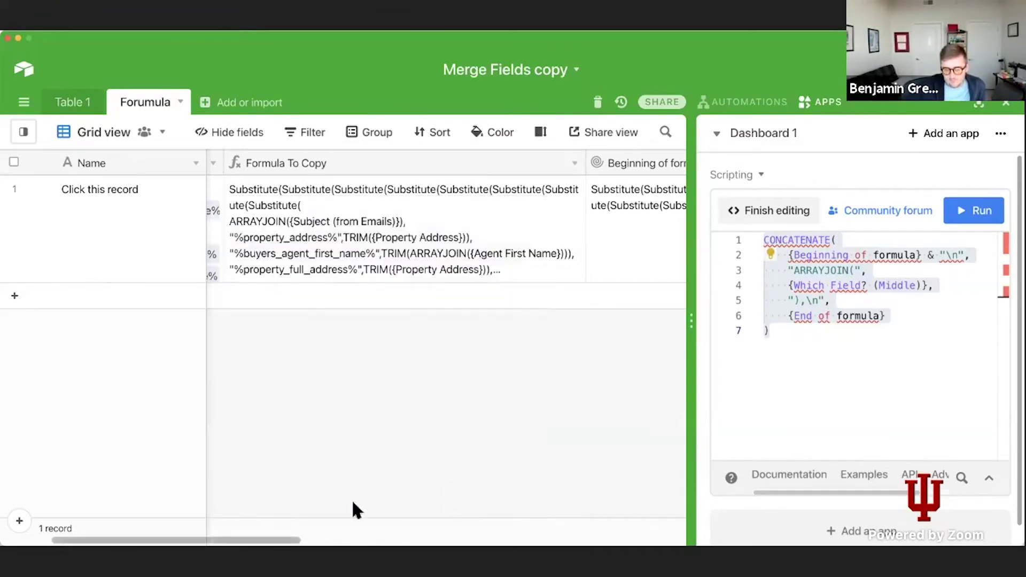
drag(314, 540, 495, 517)
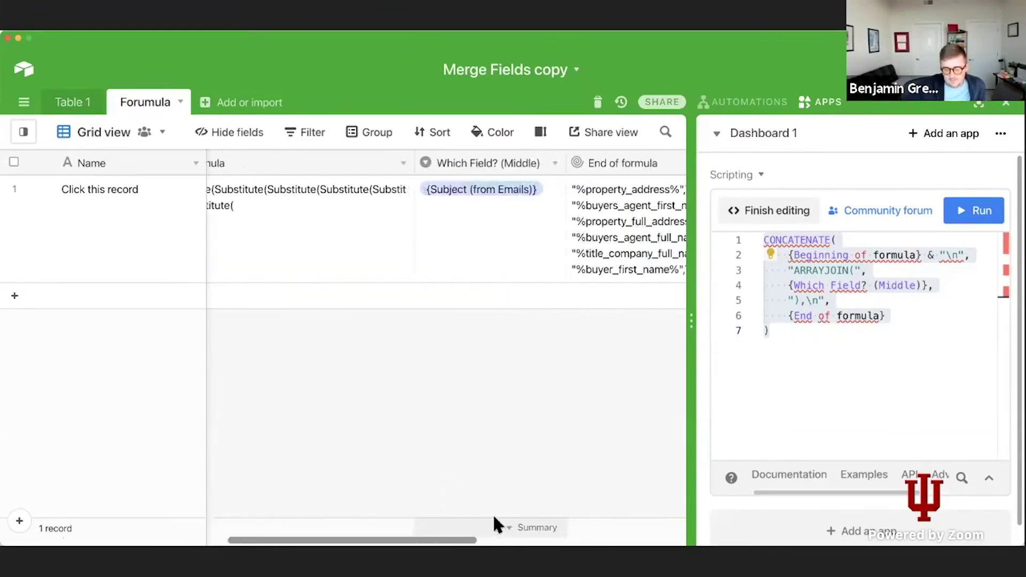
scroll(611, 500, right, 10)
scroll(599, 499, left, 15)
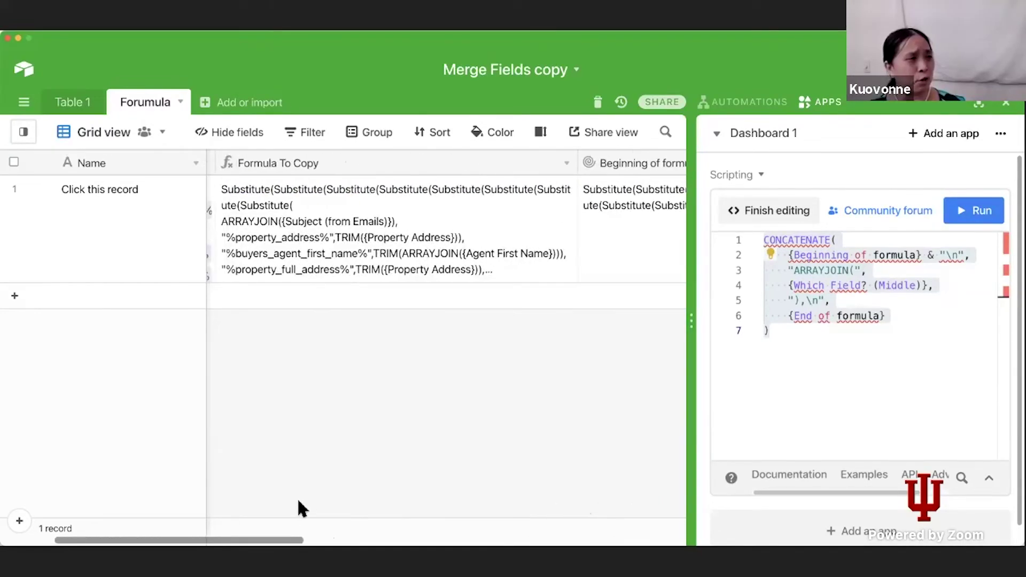
Step: Review the full Formula To Copy text once more, then switch to Table 1
click(464, 193)
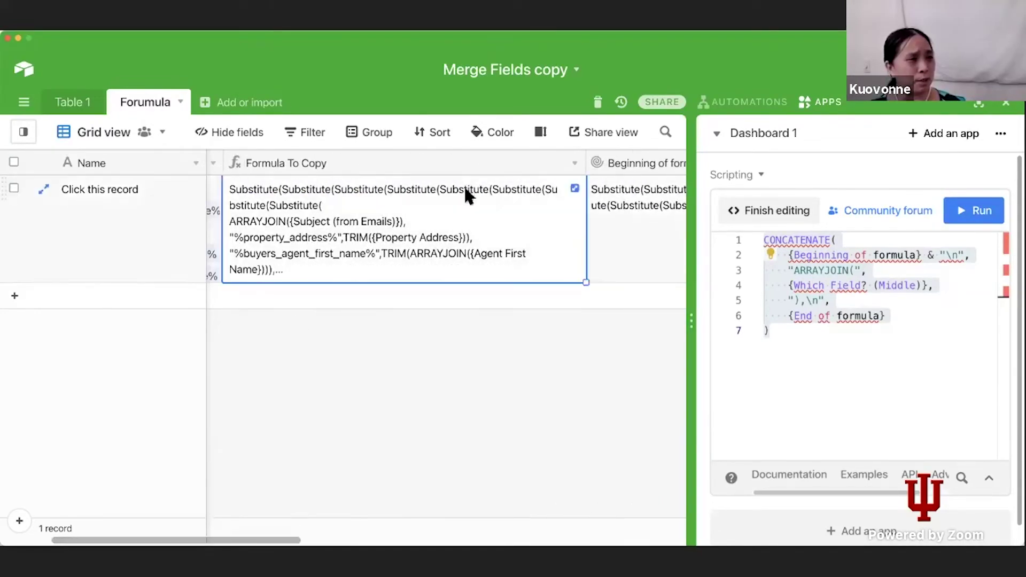
click(575, 190)
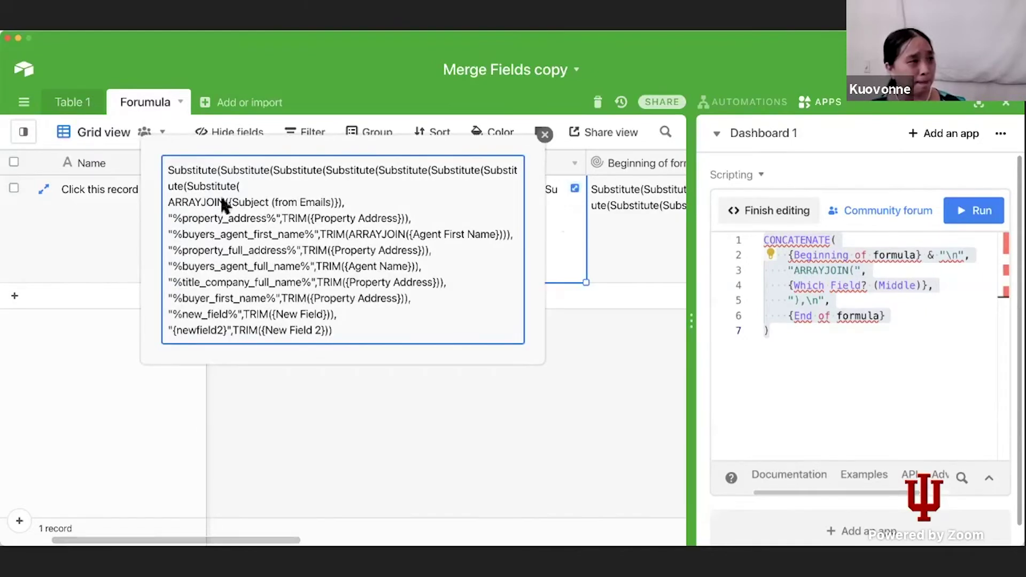
click(611, 204)
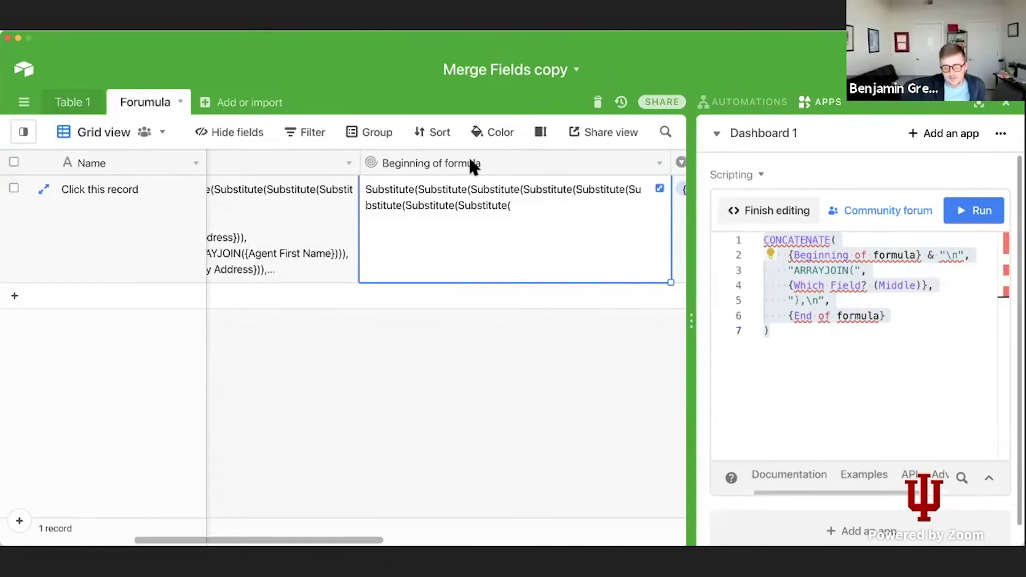
click(81, 106)
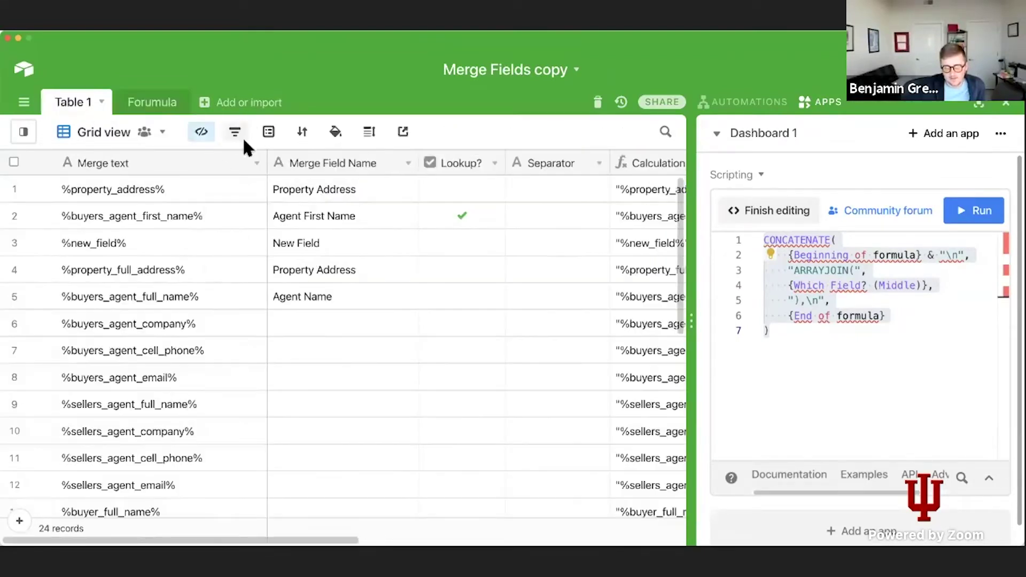
Step: Unhide the Calculation 2 field in Table 1 and close the scripting Dashboard panel
click(202, 132)
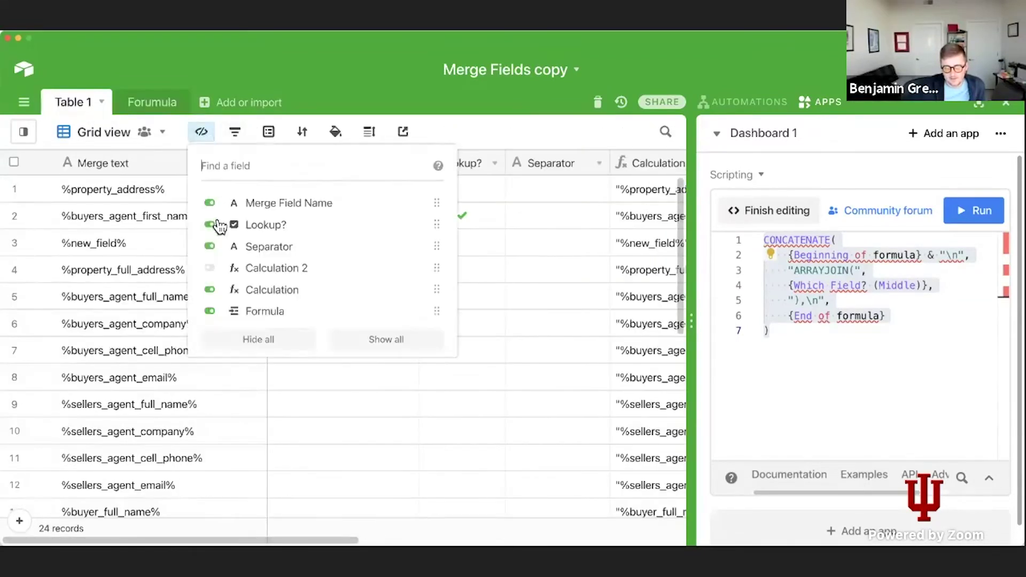
click(246, 269)
click(634, 182)
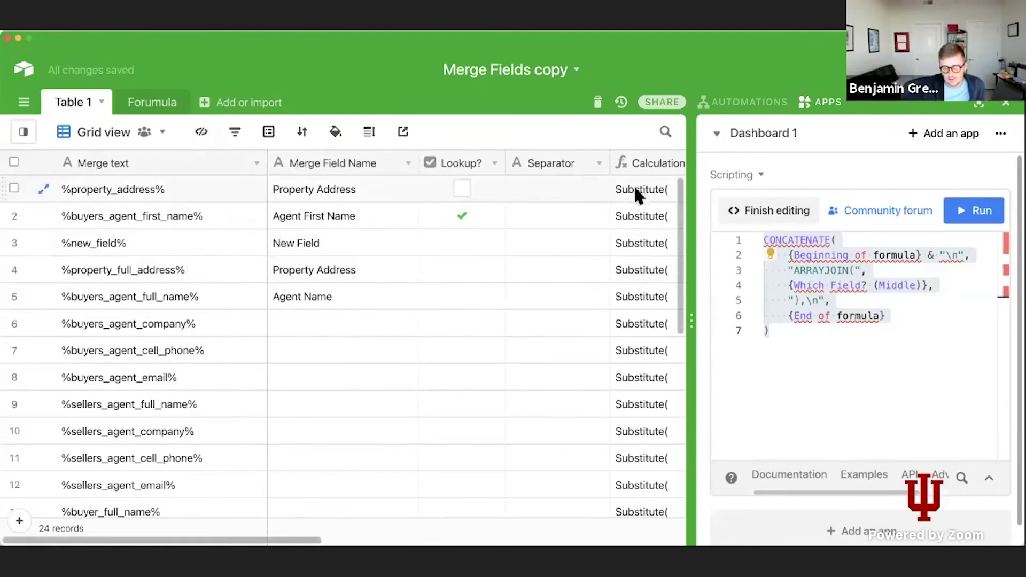
click(634, 188)
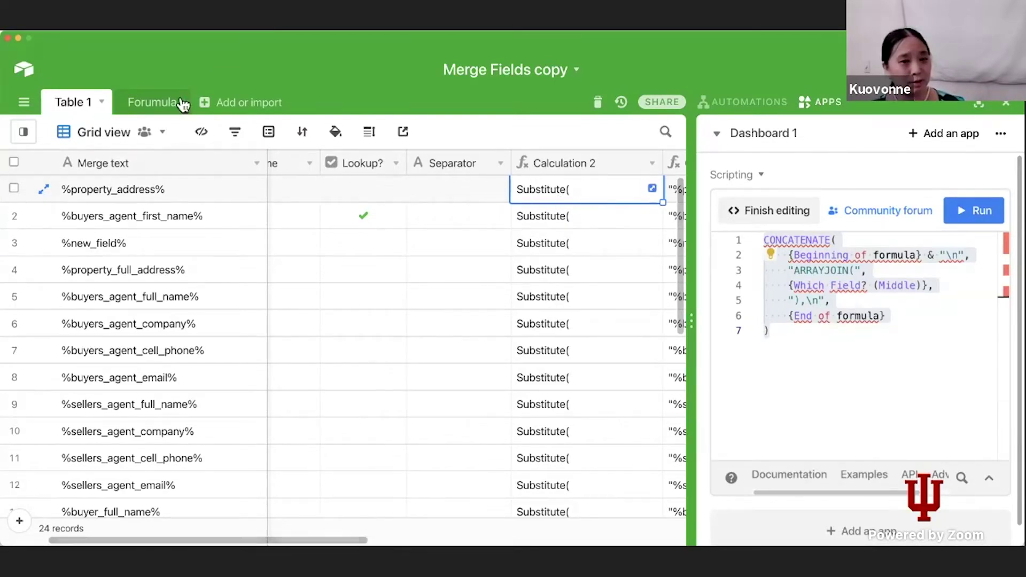
click(1008, 107)
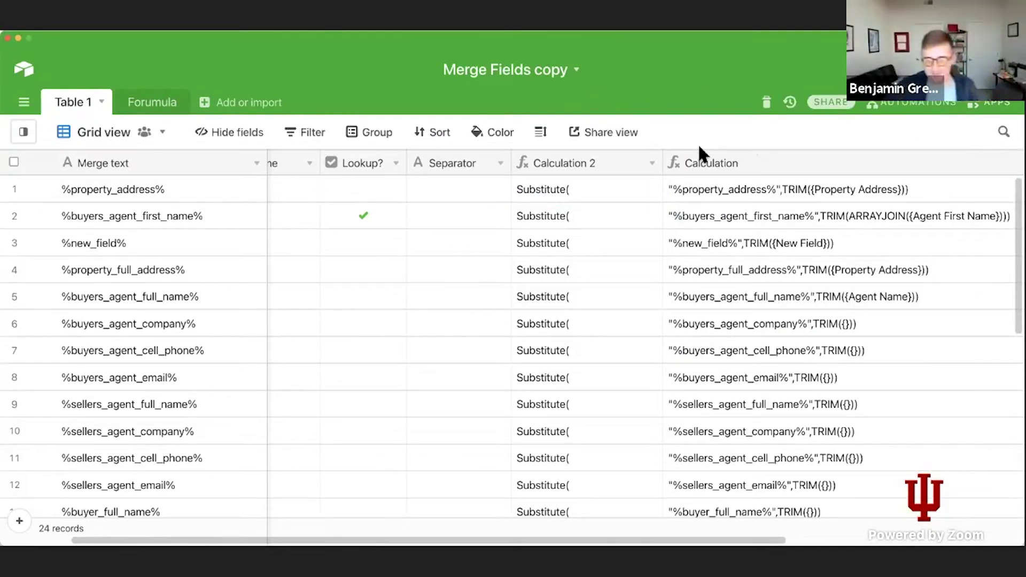
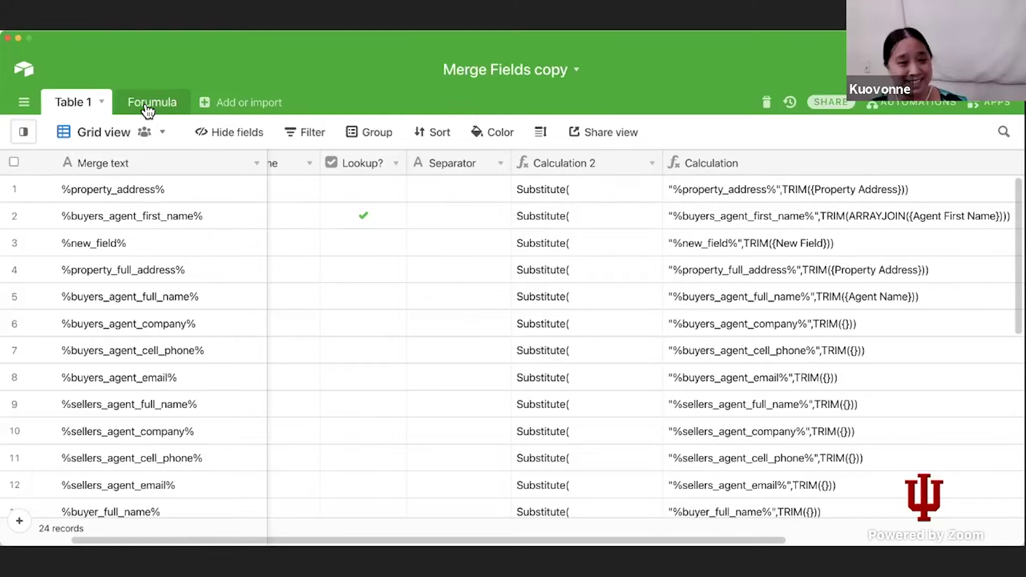
Step: In the Forumula table, insert a Rollup field named New One Shot left of Beginning of formula
click(148, 107)
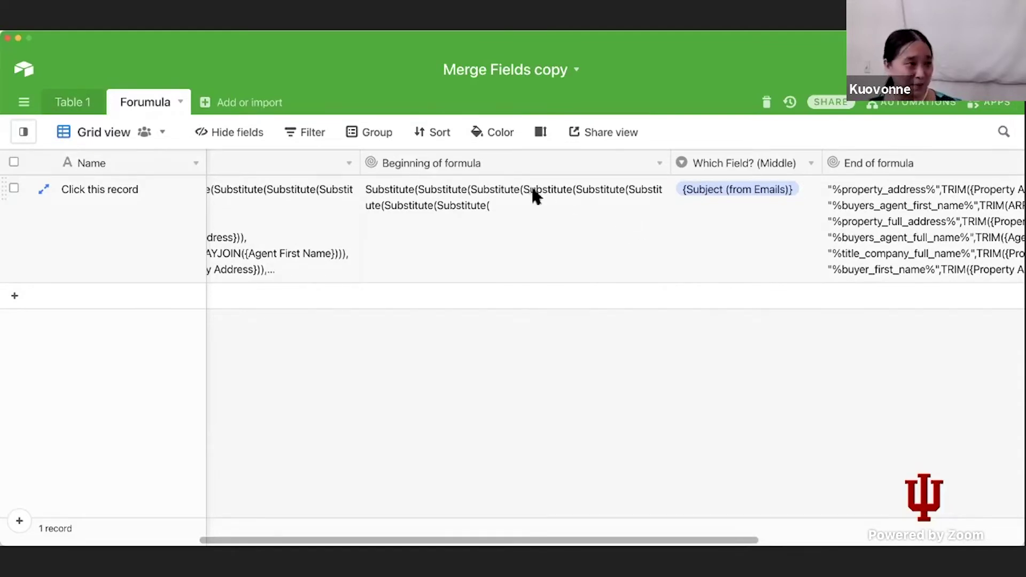
right_click(382, 154)
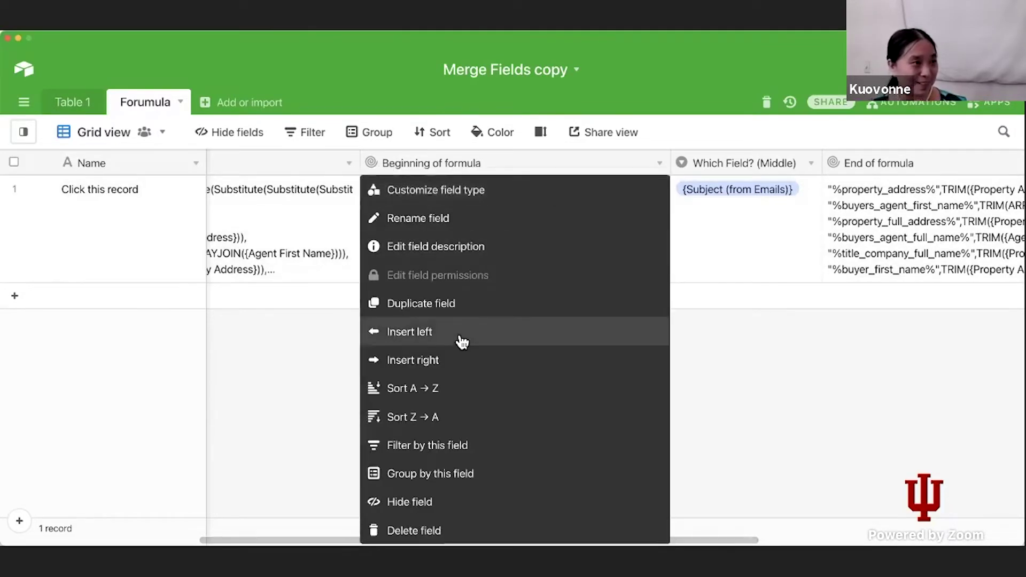
click(459, 334)
click(451, 269)
text(r)
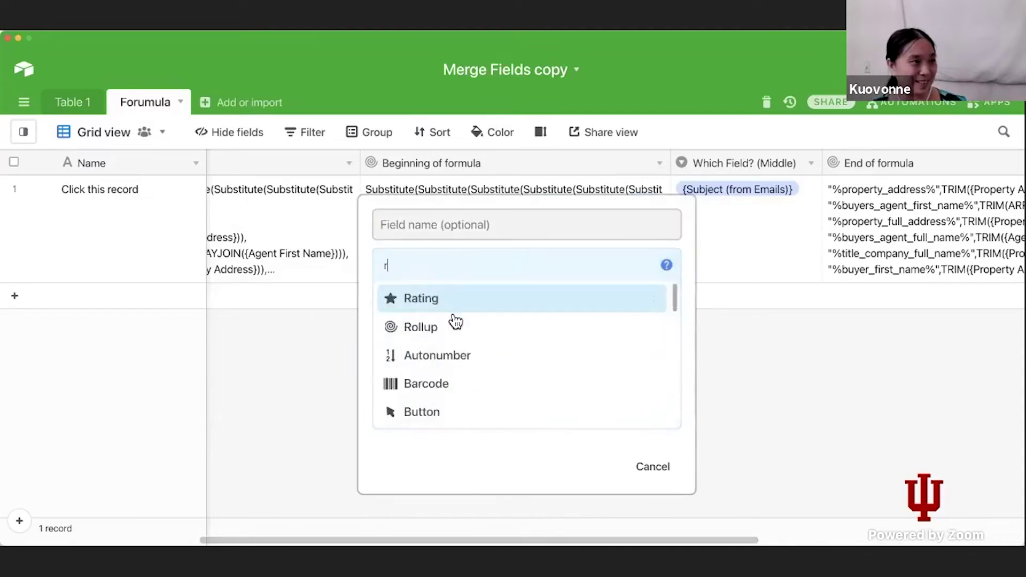
click(456, 324)
text(New )
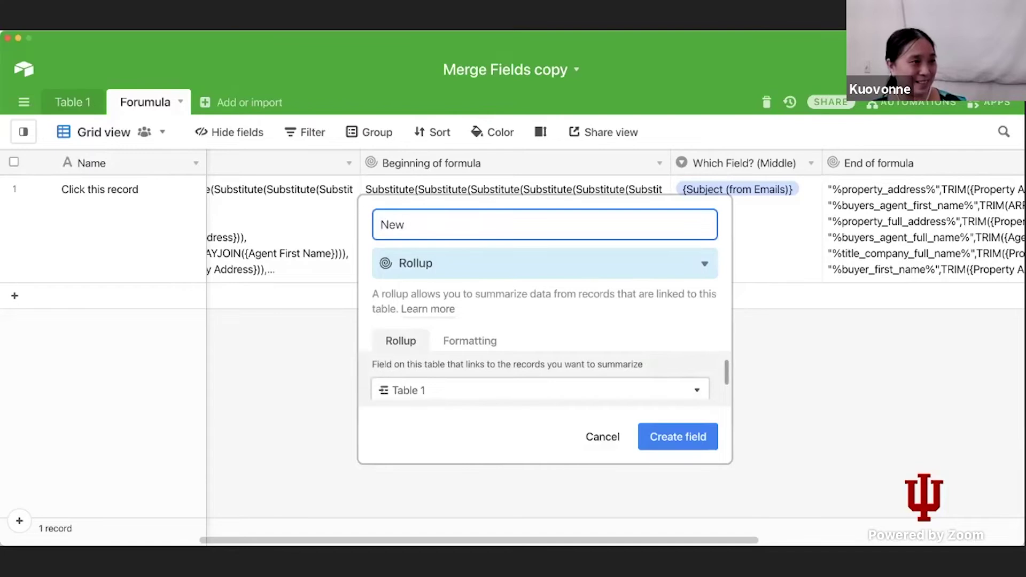
text(One)
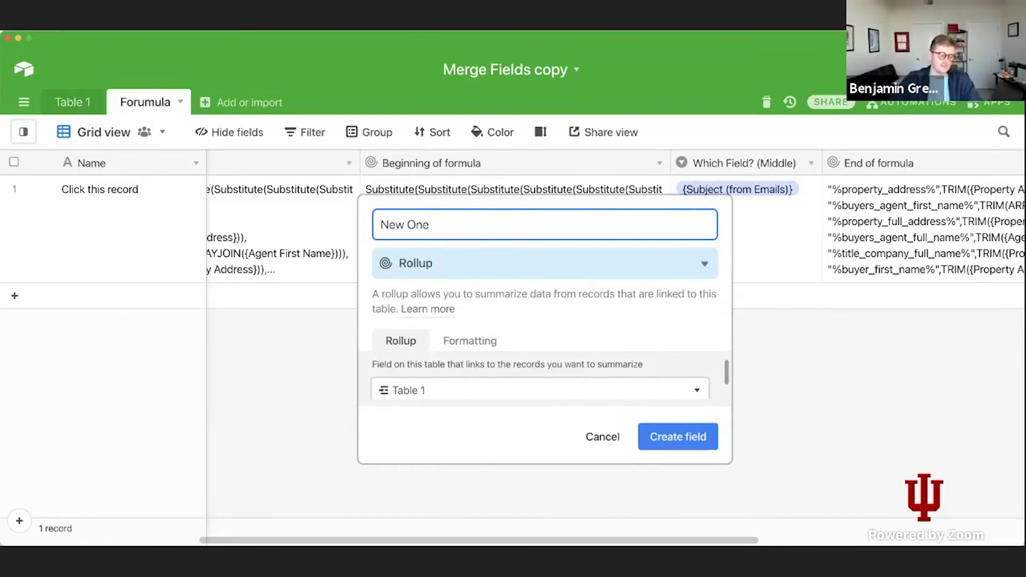
text(Shot)
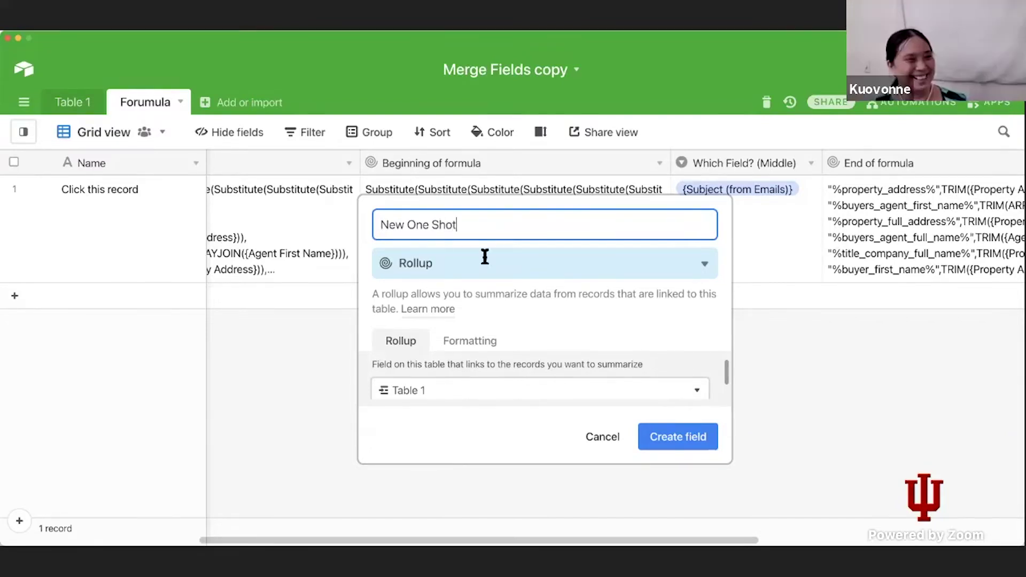
scroll(455, 388, down, 1)
Step: Link it to Table 1, roll up Calculation with ARRAYJOIN(values), and create the field
click(441, 368)
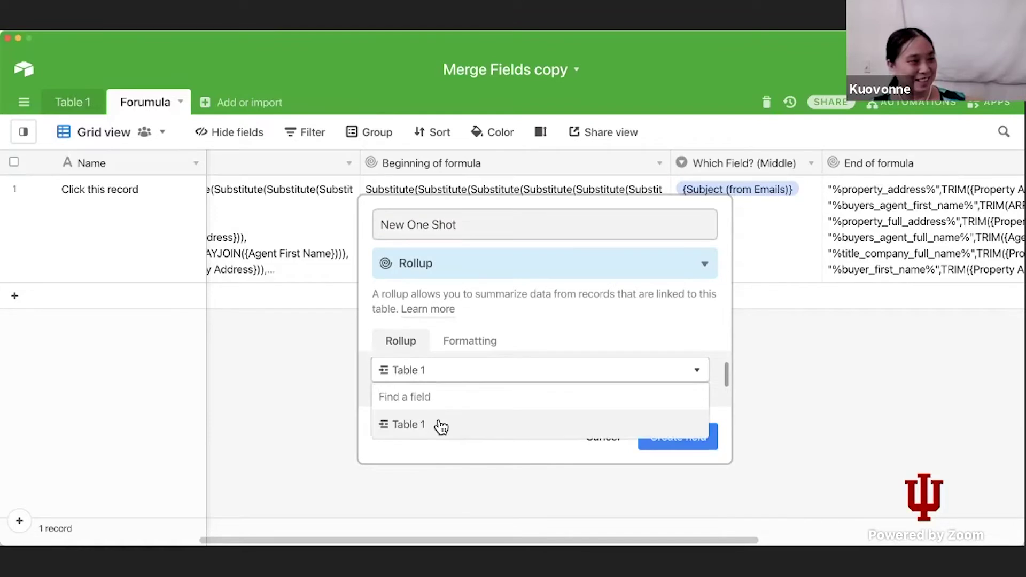
click(442, 427)
scroll(428, 393, down, 1)
click(431, 390)
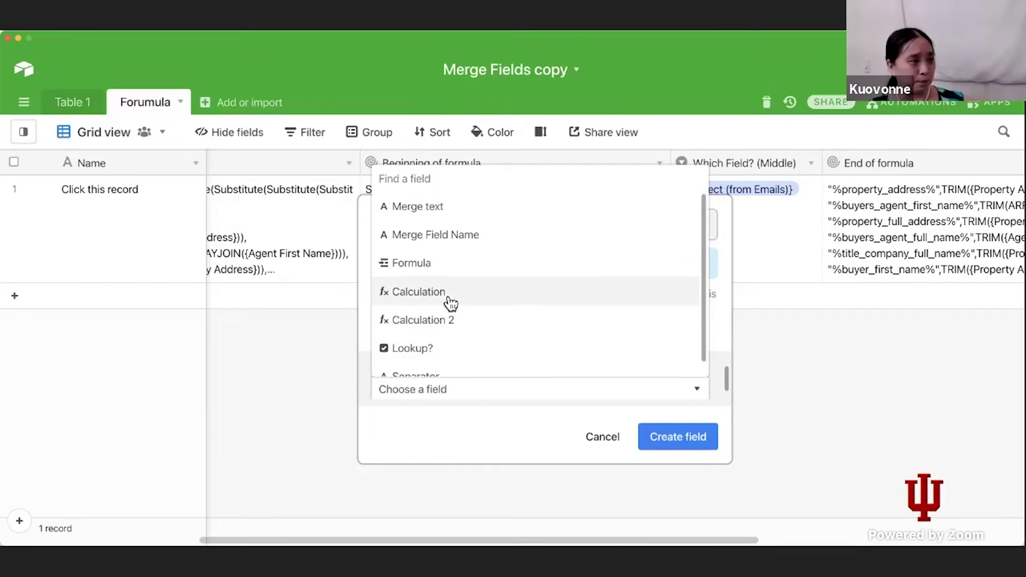
scroll(451, 288, down, 1)
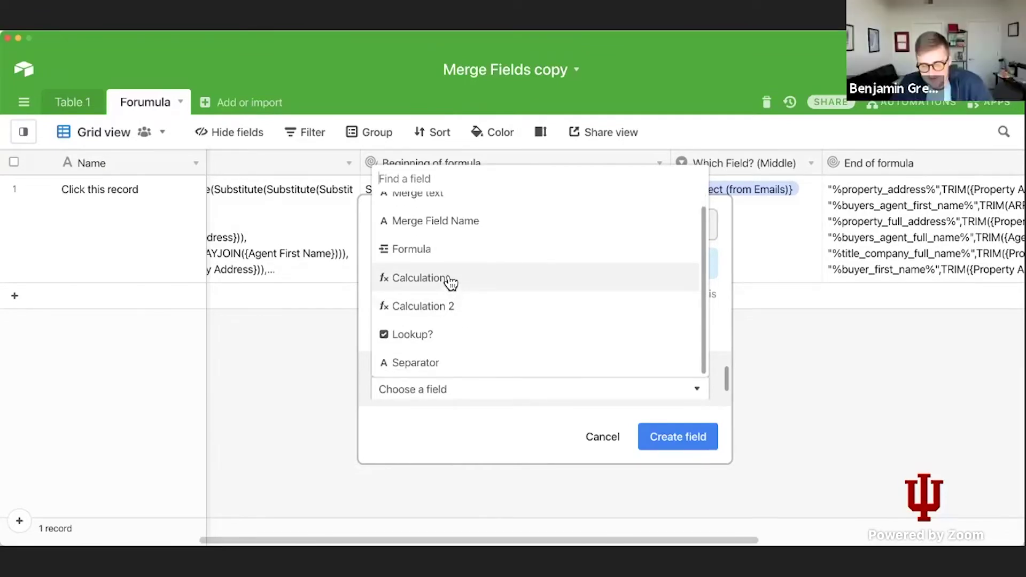
click(451, 282)
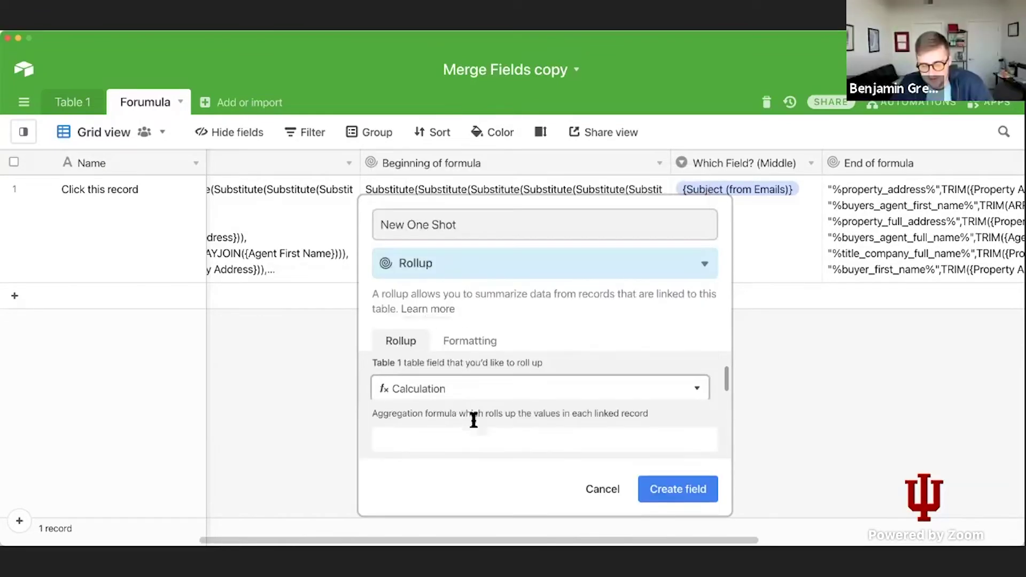
click(549, 447)
text(arr)
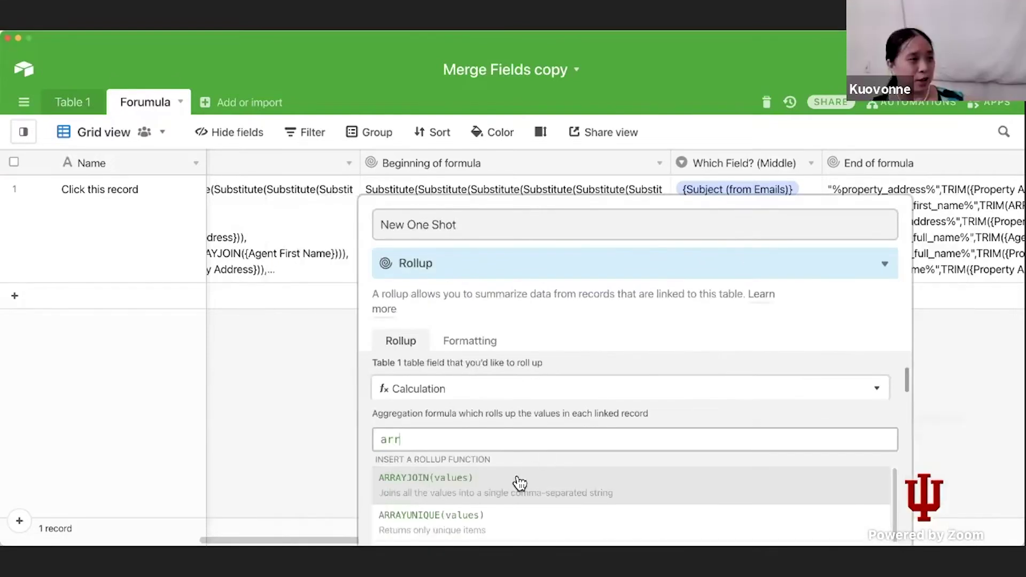
click(518, 483)
click(671, 486)
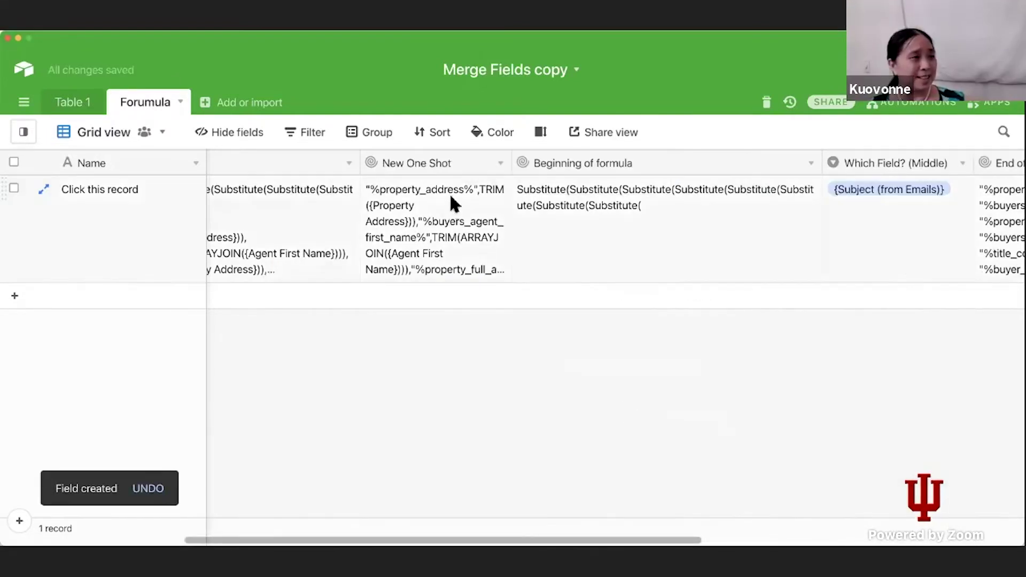
Step: Widen the New One Shot column and bring up its field settings
click(452, 198)
drag(509, 173, 754, 173)
double_click(526, 166)
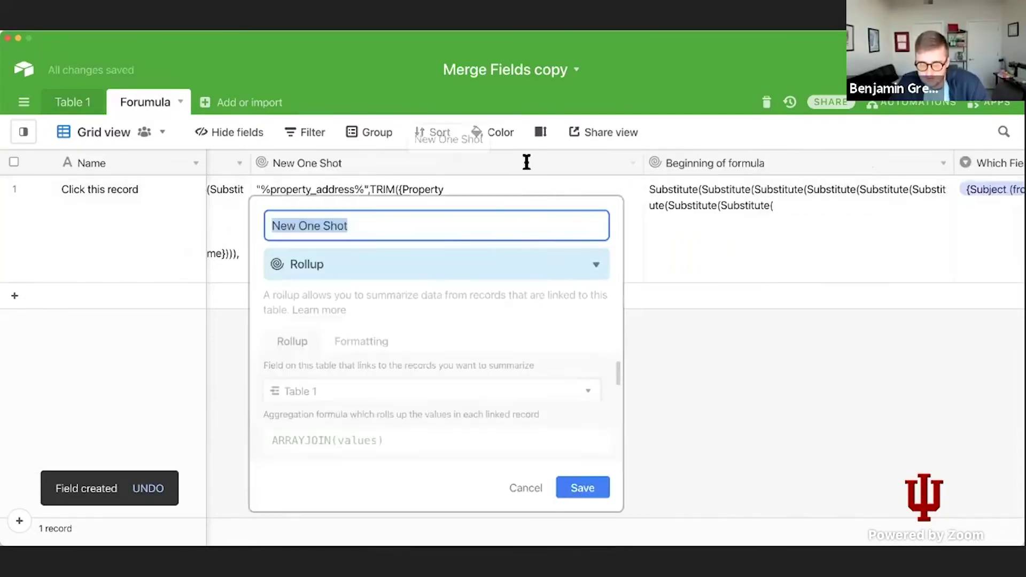
scroll(367, 389, down, 3)
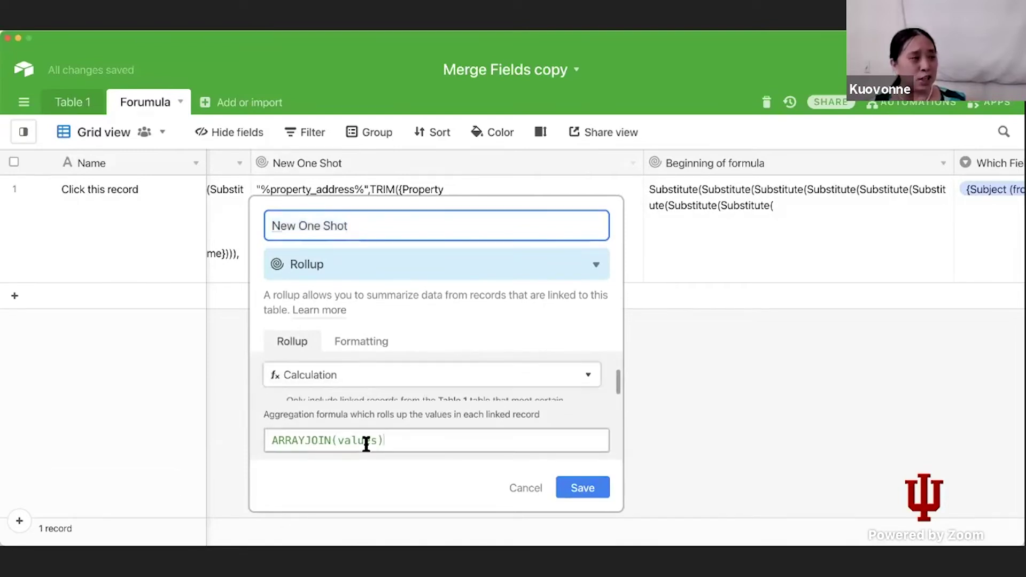
Step: Replace the ARRAYJOIN(values) aggregation with rept("Substitute(",countall(values))
drag(369, 441, 262, 435)
key(BackSpace)
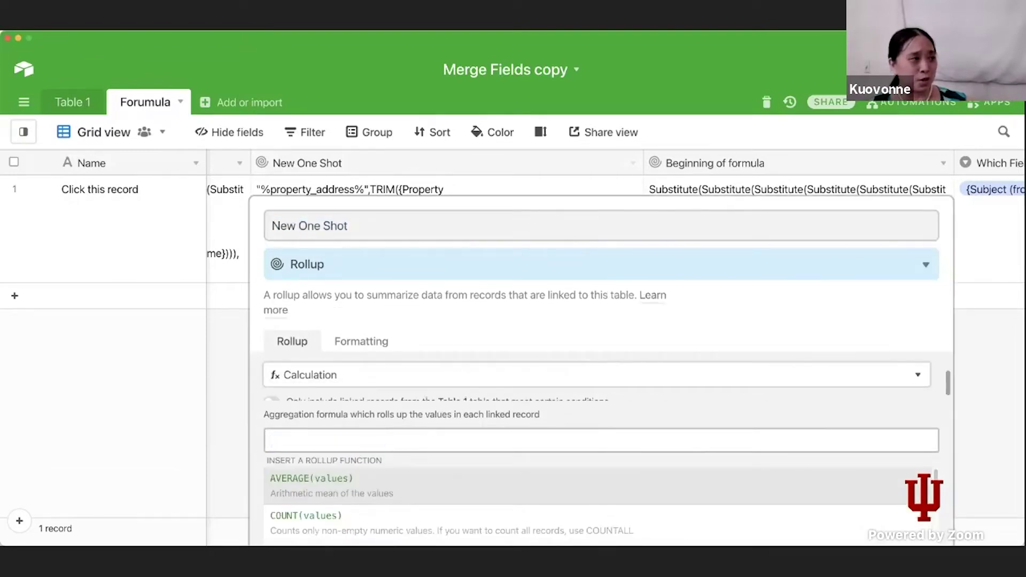
text(sub)
key(super+a)
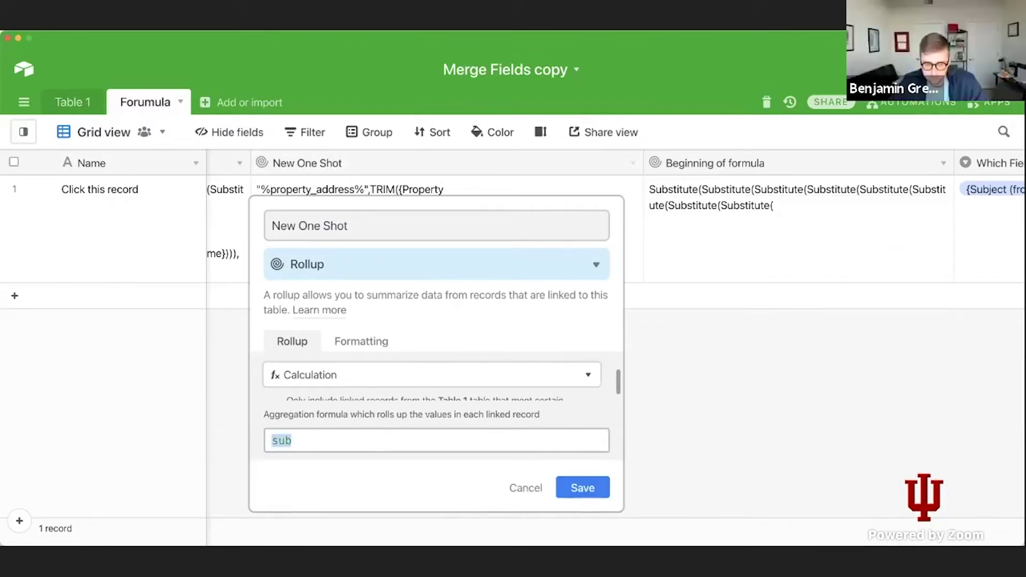
key(BackSpace)
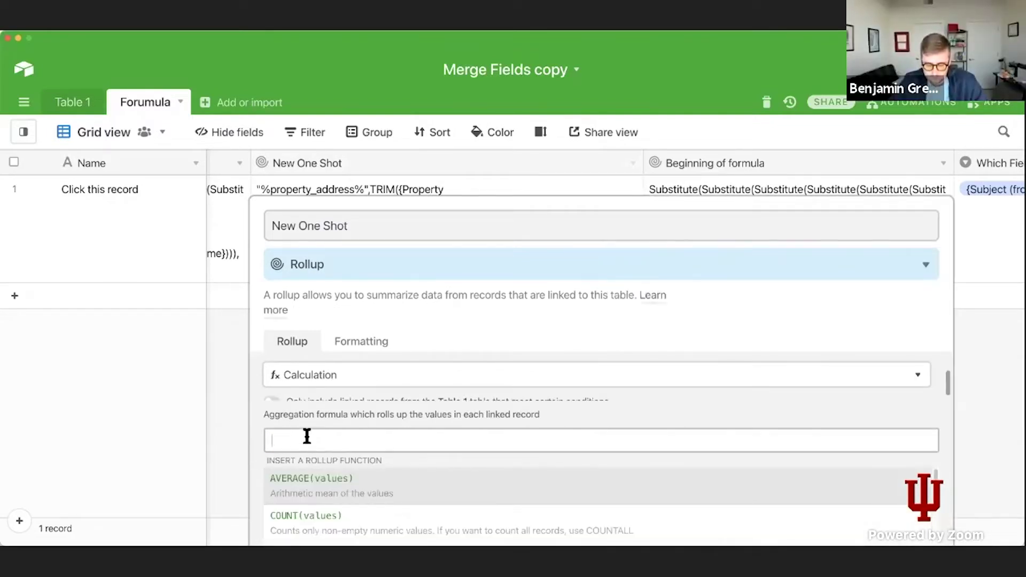
text(rept)
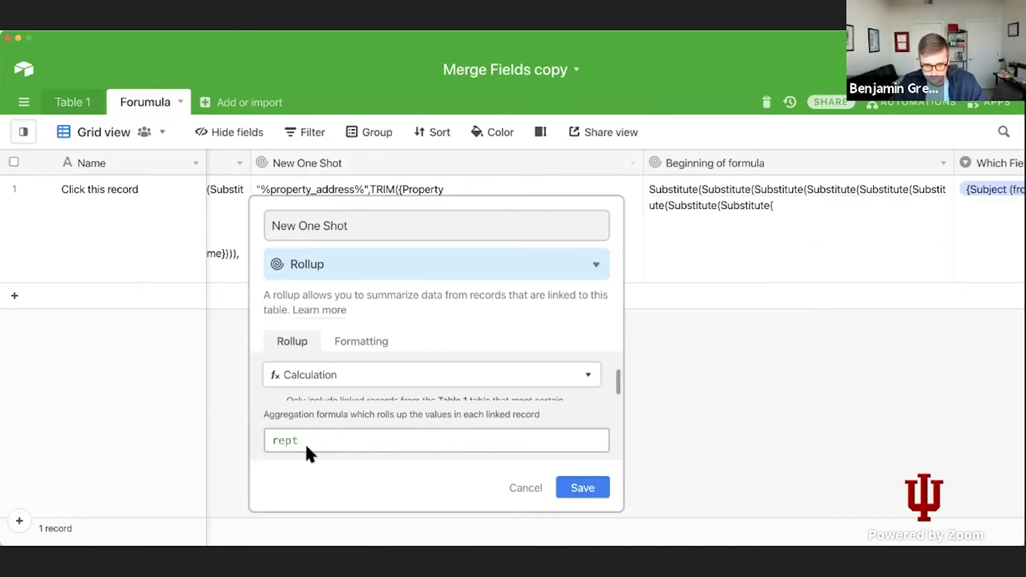
text(()
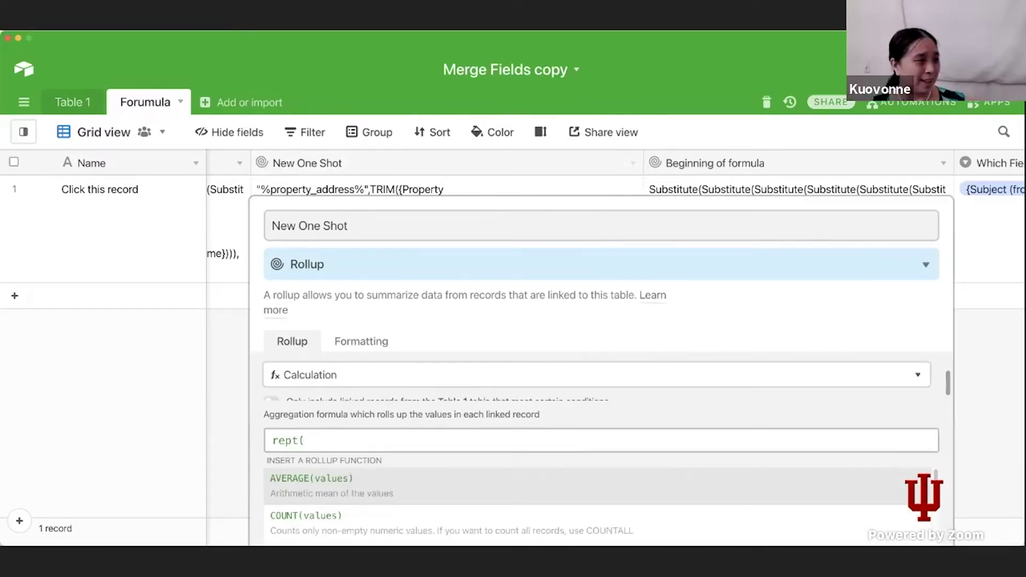
text(")
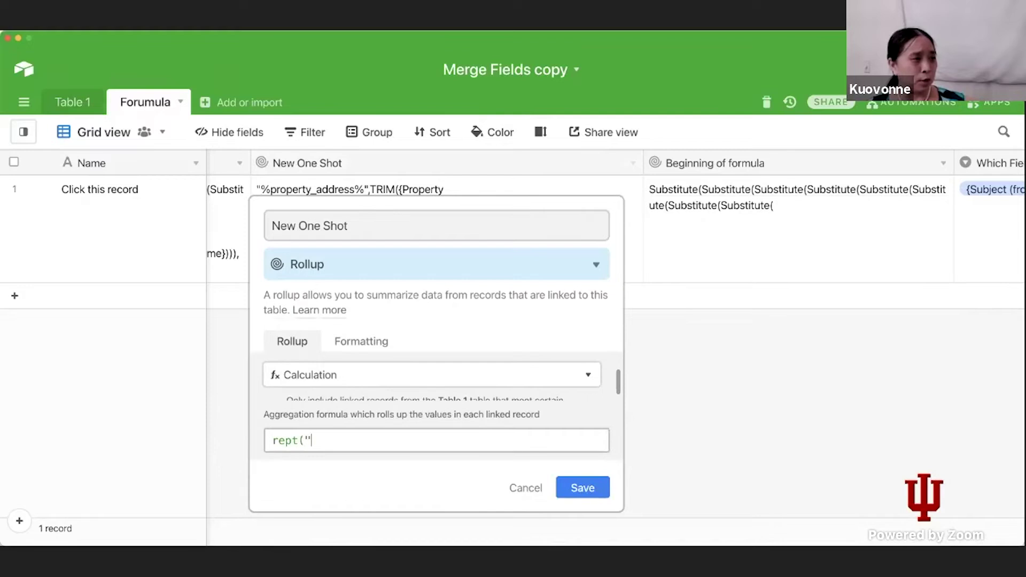
key(BackSpace)
text("Substitute()
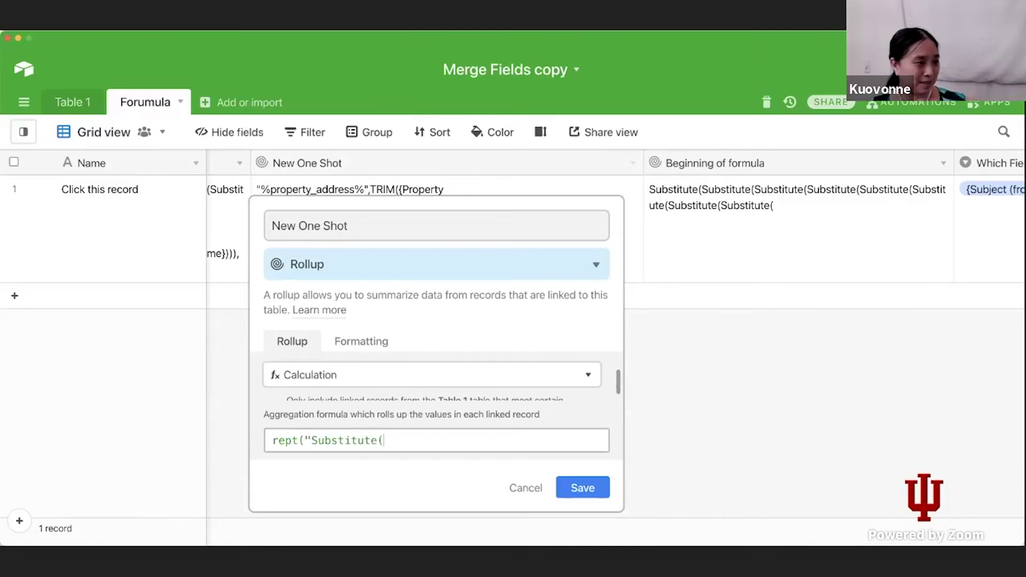
text(",)
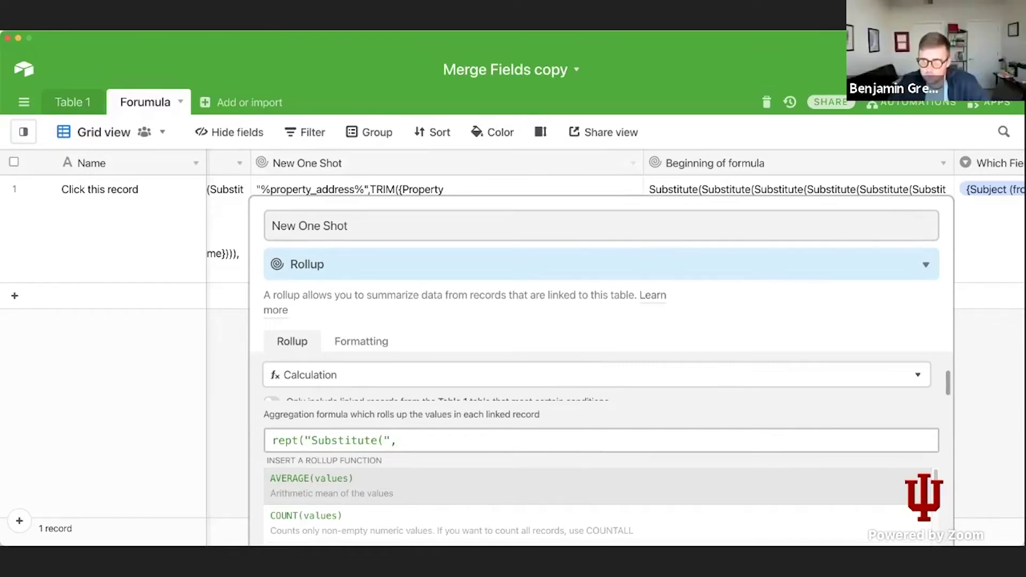
text(counta)
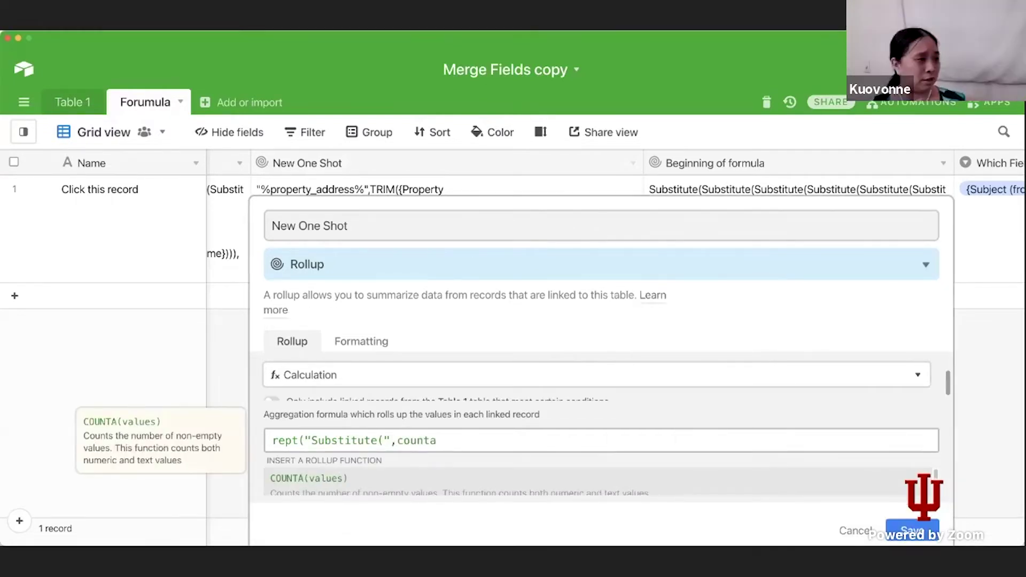
scroll(366, 484, down, 1)
text(ll)
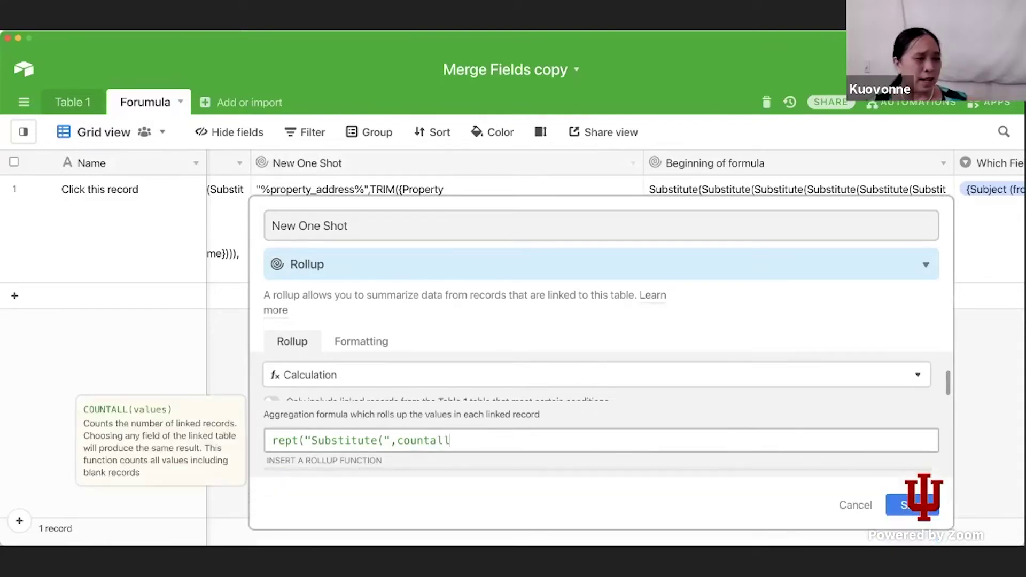
text((values))
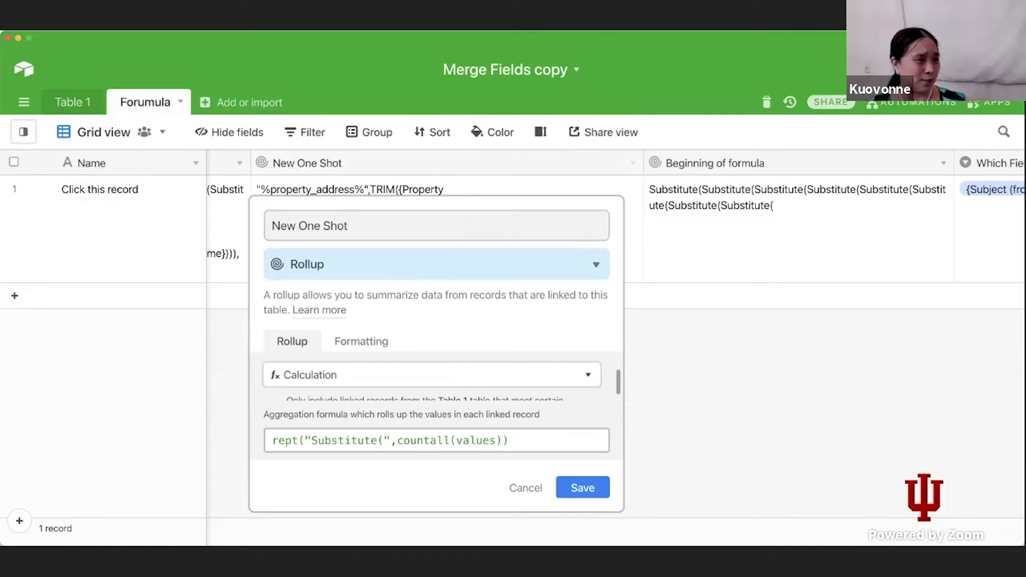
Step: Save the REPT Substitute aggregation and compare New One Shot's output with Beginning of formula
click(583, 487)
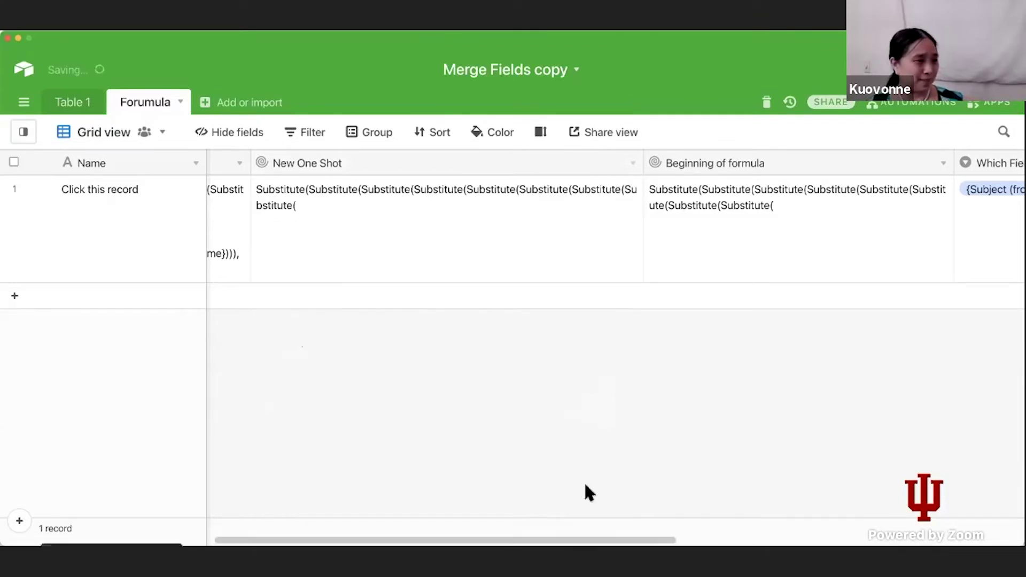
click(425, 231)
click(747, 220)
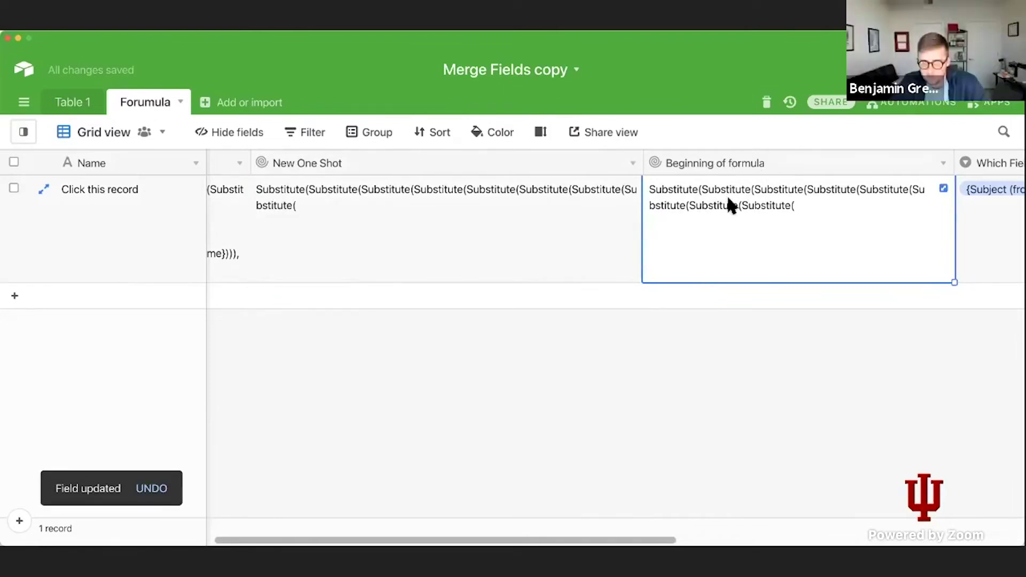
double_click(545, 166)
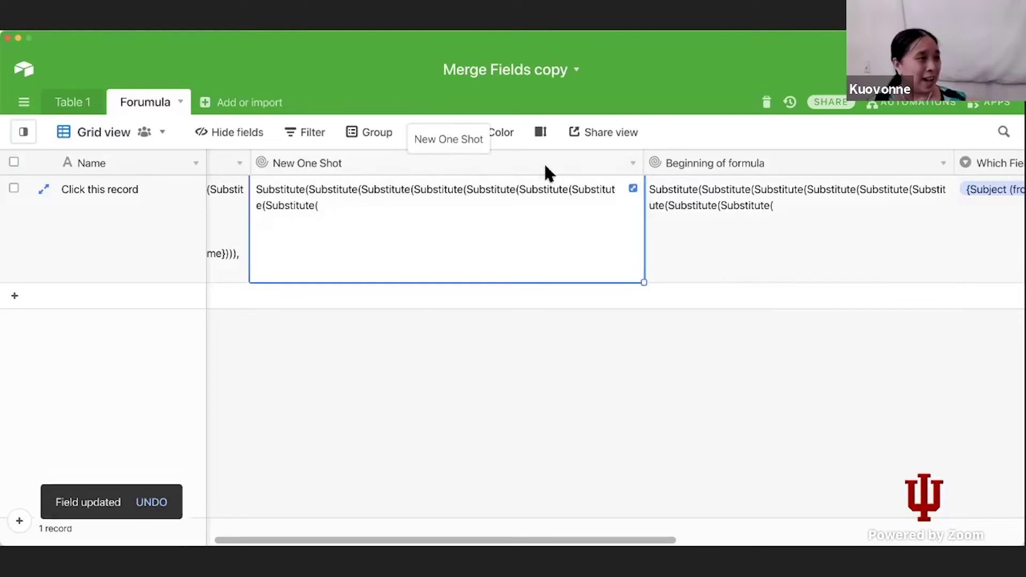
click(535, 448)
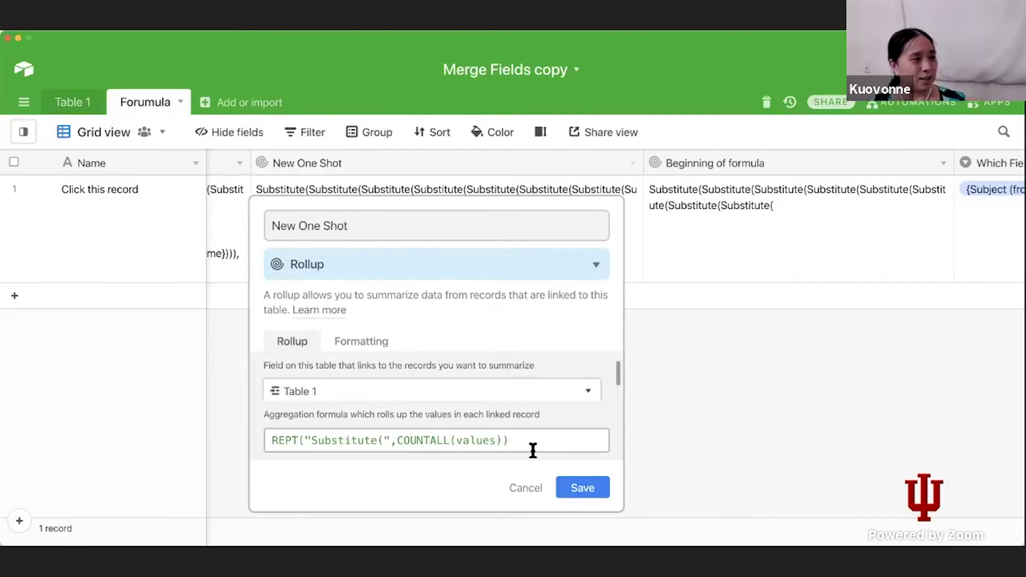
click(531, 486)
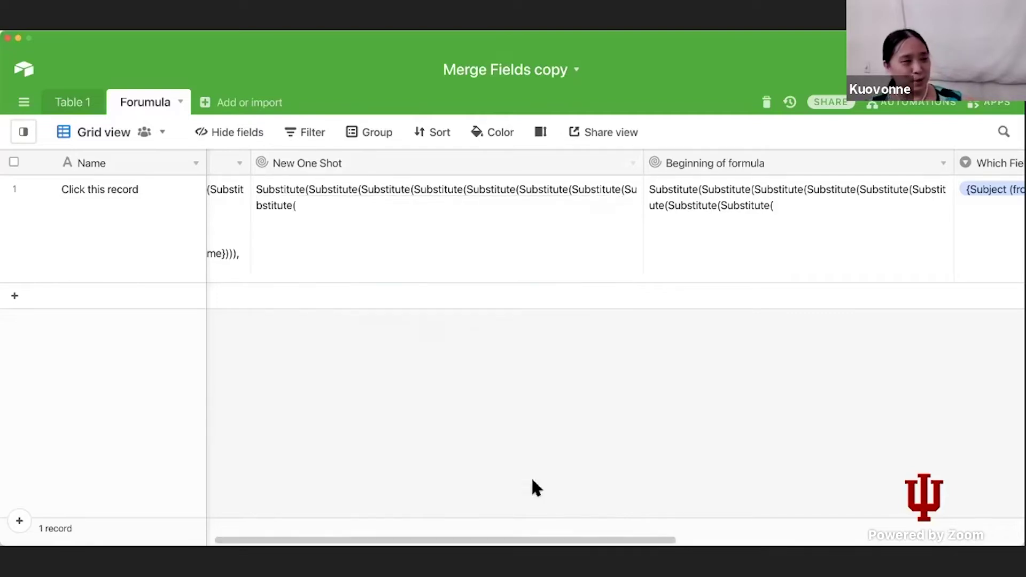
Step: Narrow the New One Shot and Beginning of formula columns
click(451, 227)
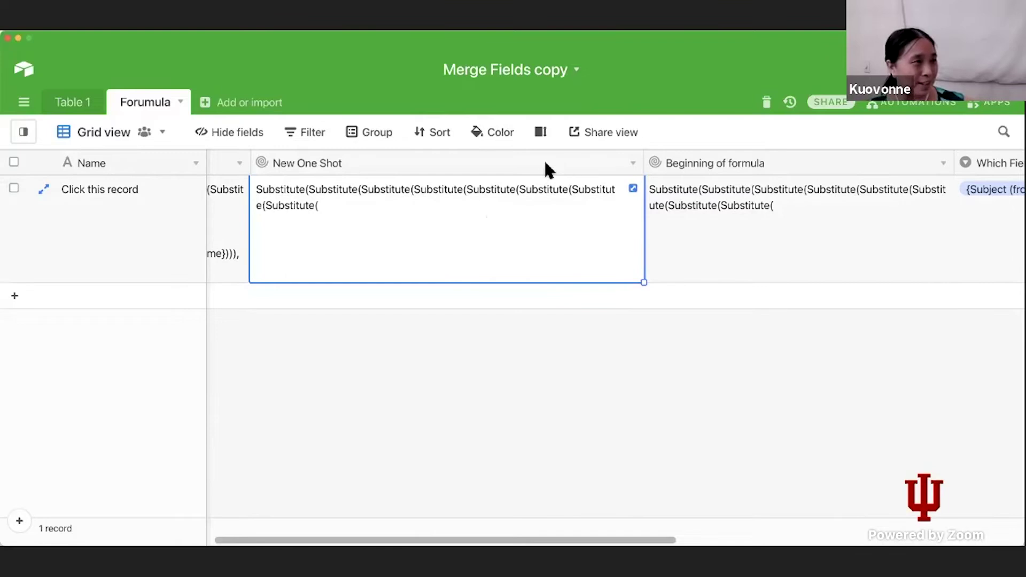
drag(645, 167, 424, 180)
drag(734, 163, 580, 175)
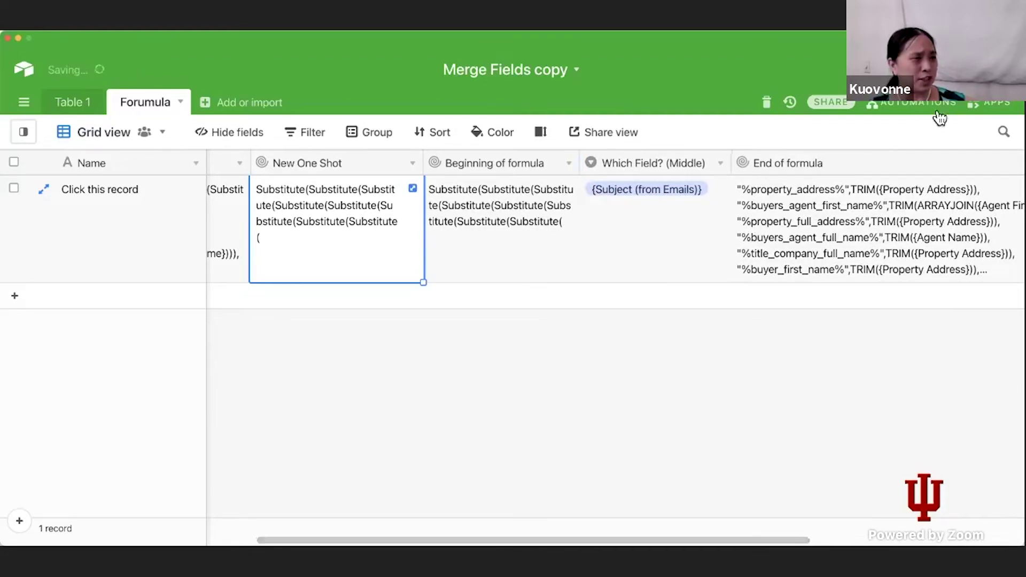
Step: Bring up the Scripting app and copy New One Shot's REPT("Substitute(",COUNTALL(values)) aggregation formula
click(997, 103)
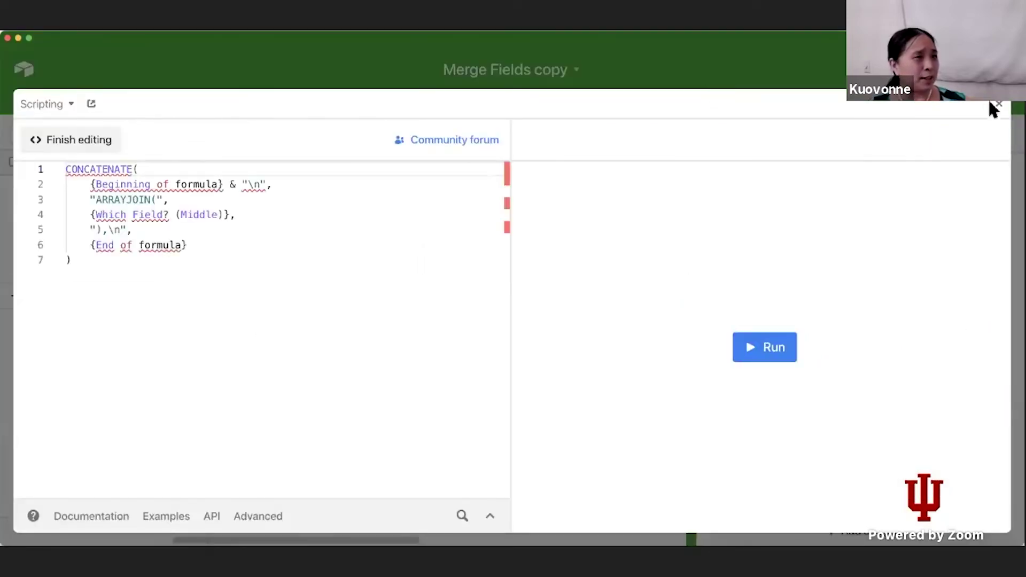
click(997, 105)
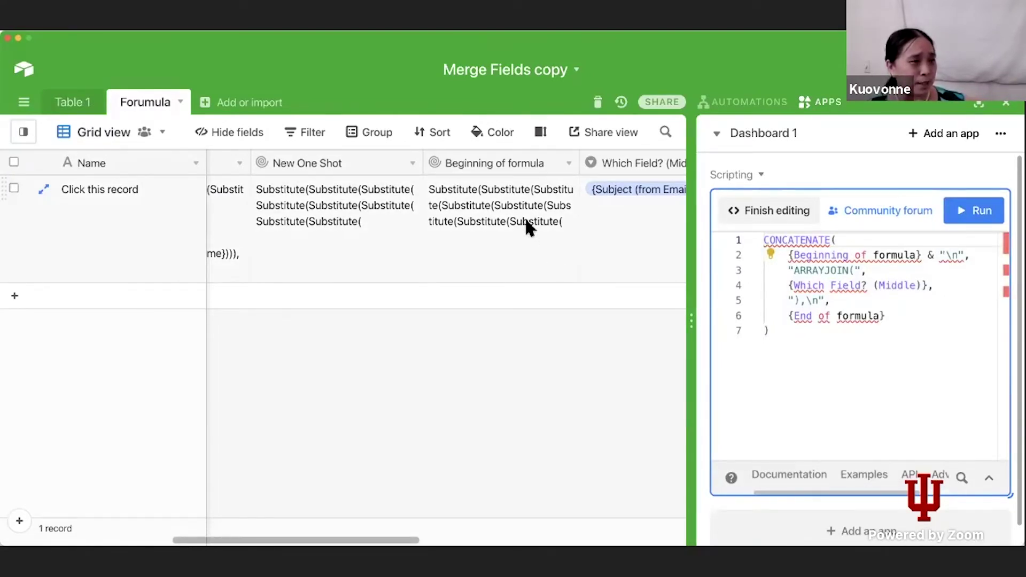
click(351, 208)
double_click(338, 163)
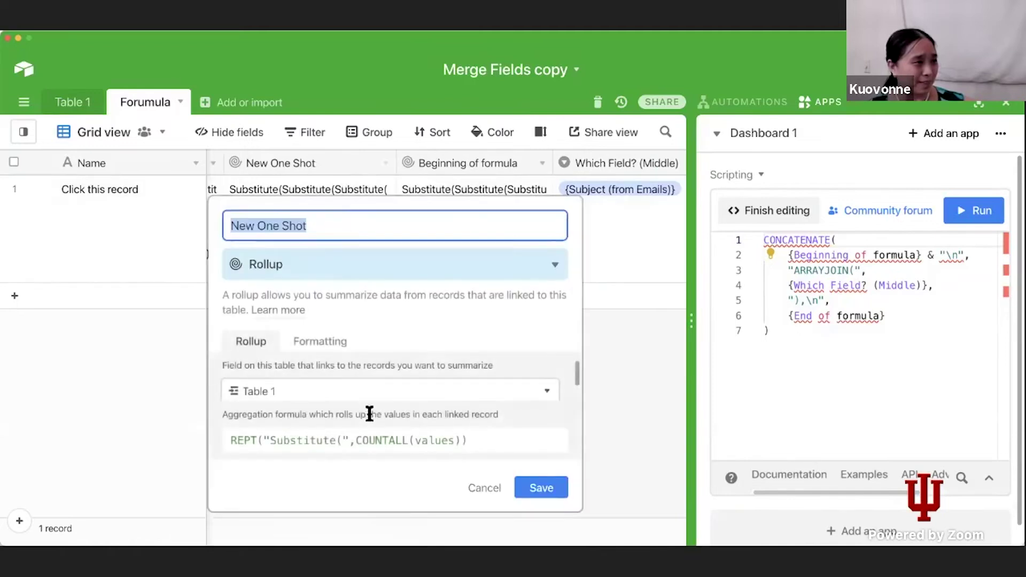
click(507, 438)
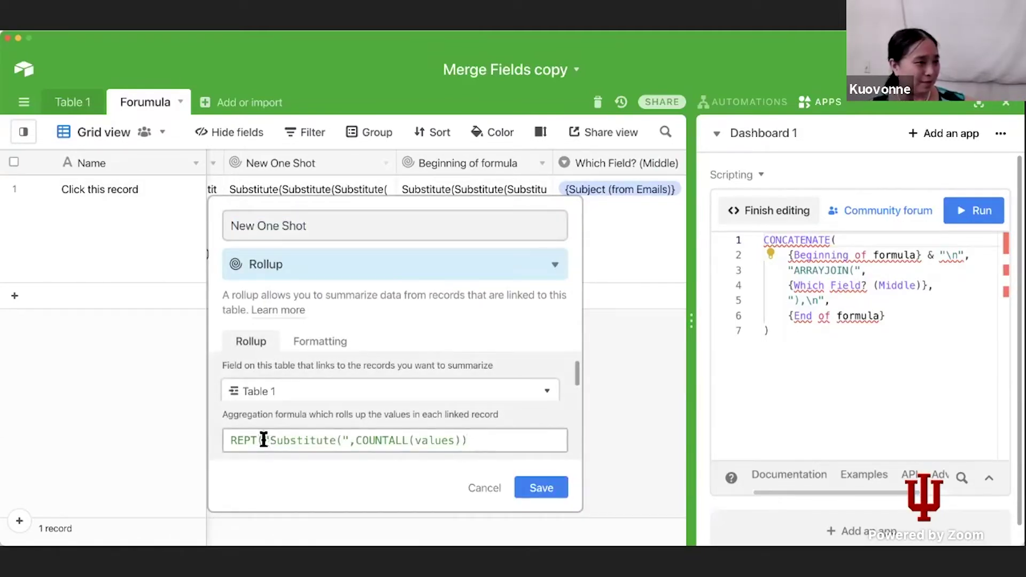
triple_click(233, 443)
key(super+c)
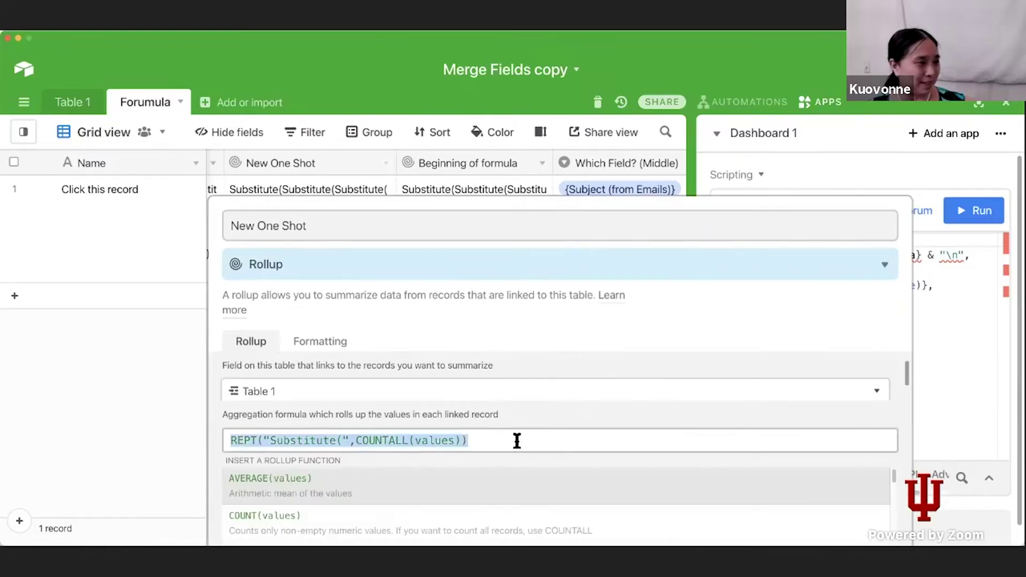
click(136, 384)
Step: Paste it over the {Beginning of formula} reference on line 2 of the CONCATENATE script
click(855, 339)
key(Return)
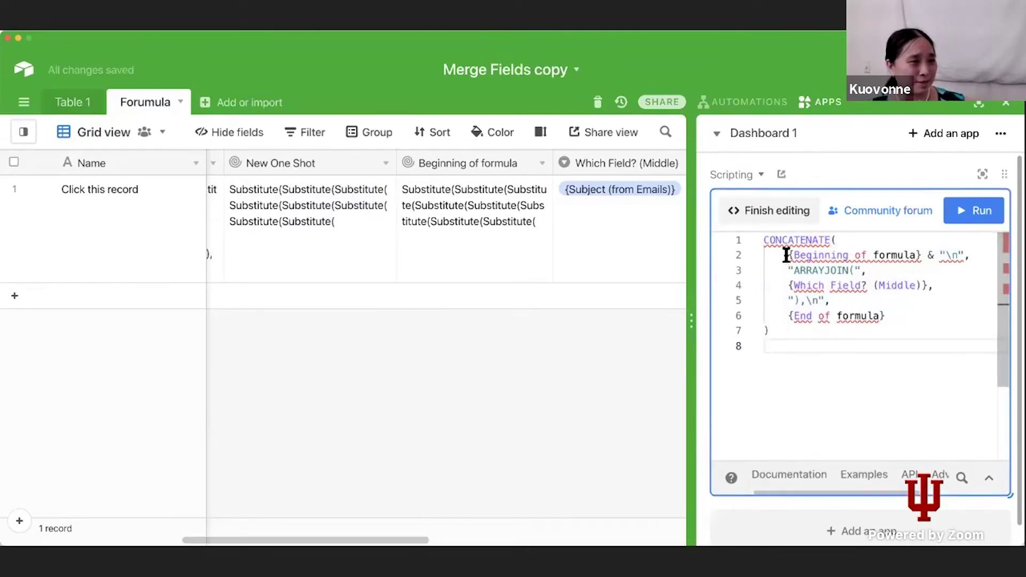
drag(788, 256, 921, 256)
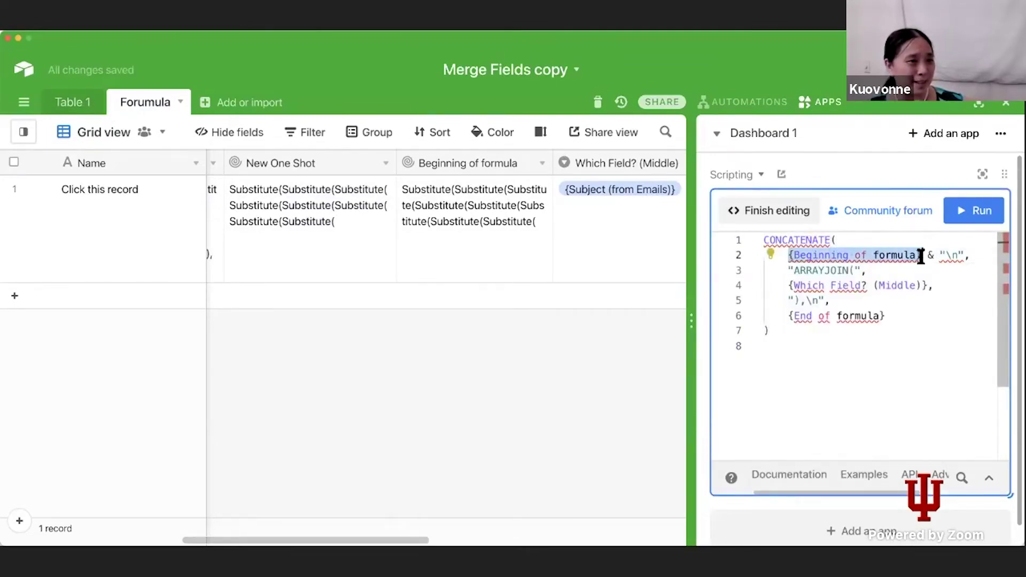
key(super+v)
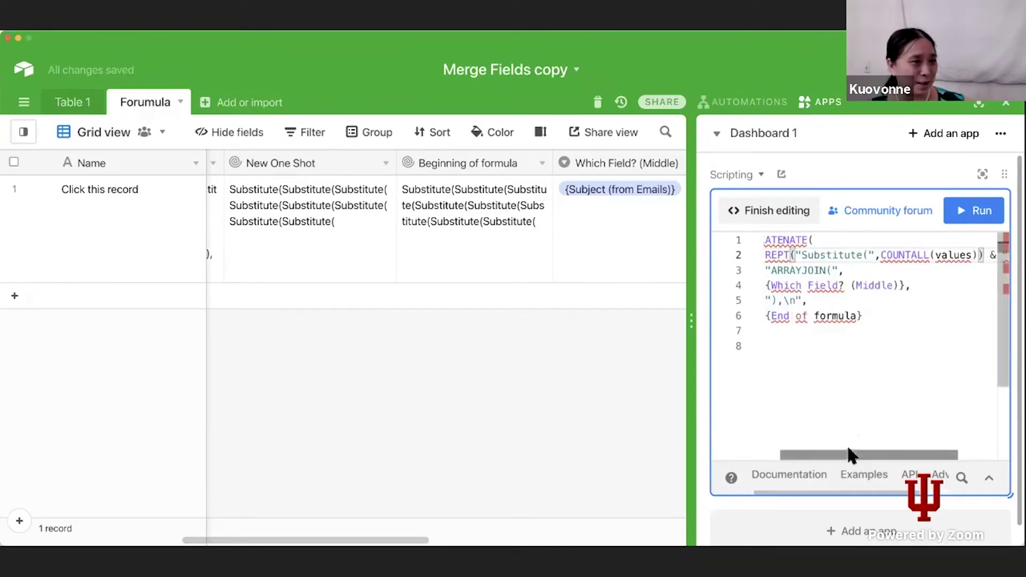
scroll(868, 457, right, 2)
scroll(867, 457, left, 3)
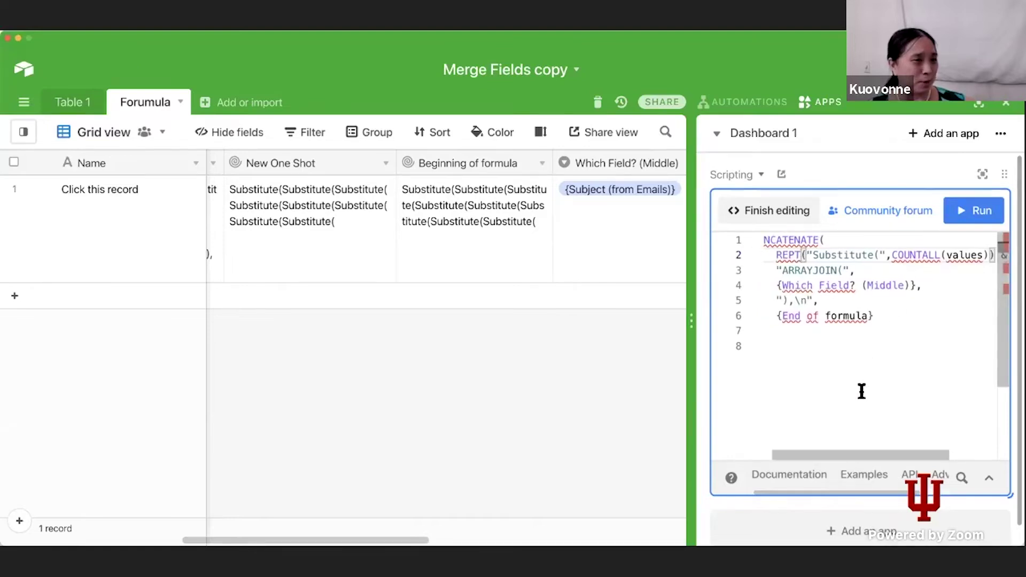
mouse_move(851, 450)
mouse_down()
mouse_move(836, 452)
mouse_move(891, 449)
mouse_move(831, 454)
mouse_up()
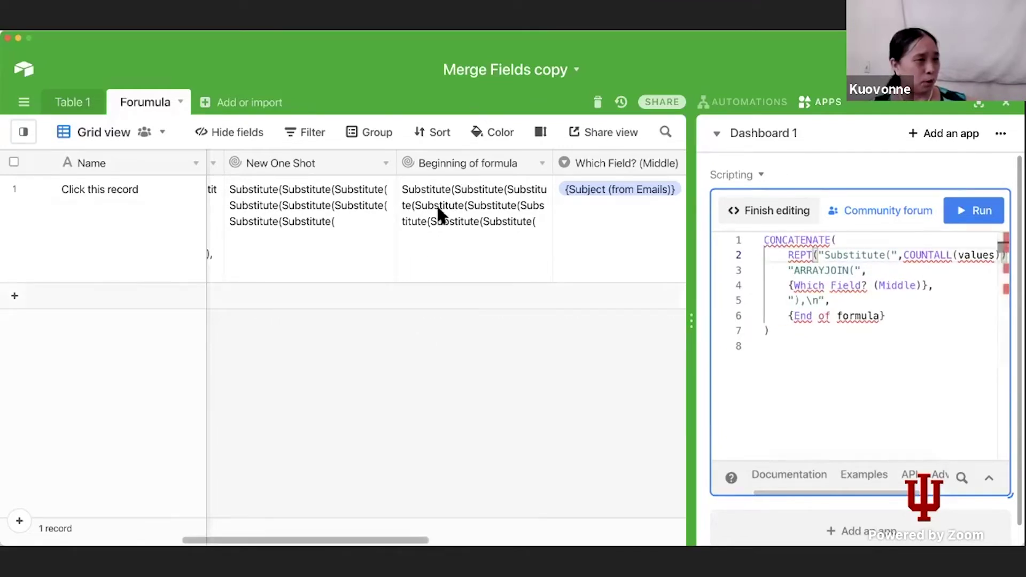
click(487, 208)
Step: Duplicate the End of formula field
key(Right)
key(Right)
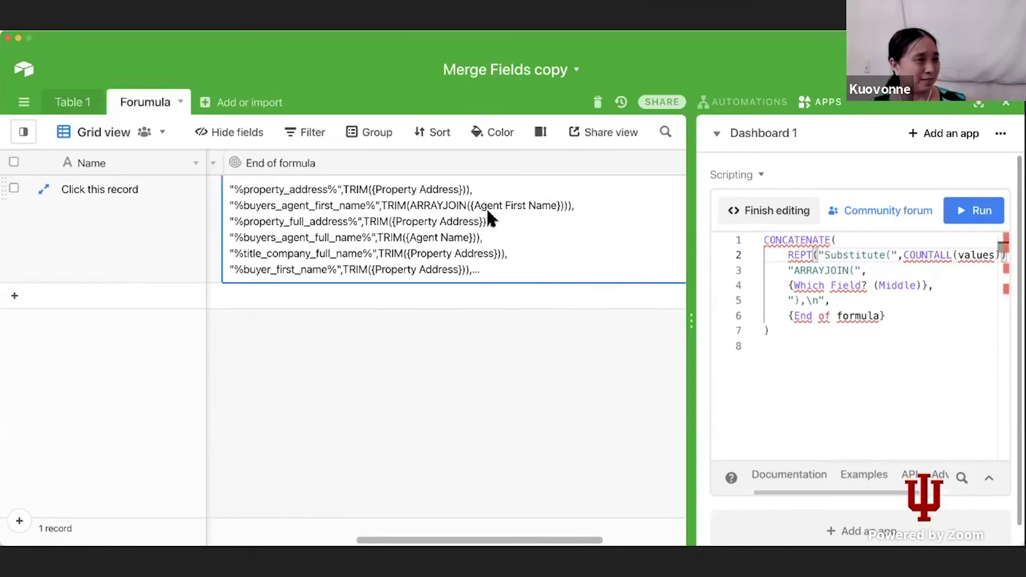
right_click(353, 160)
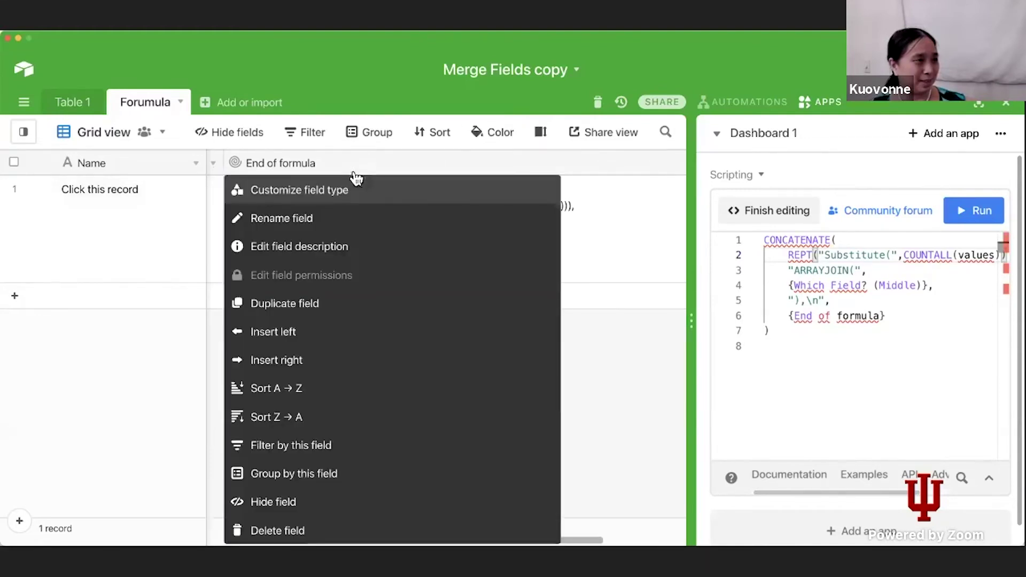
click(324, 300)
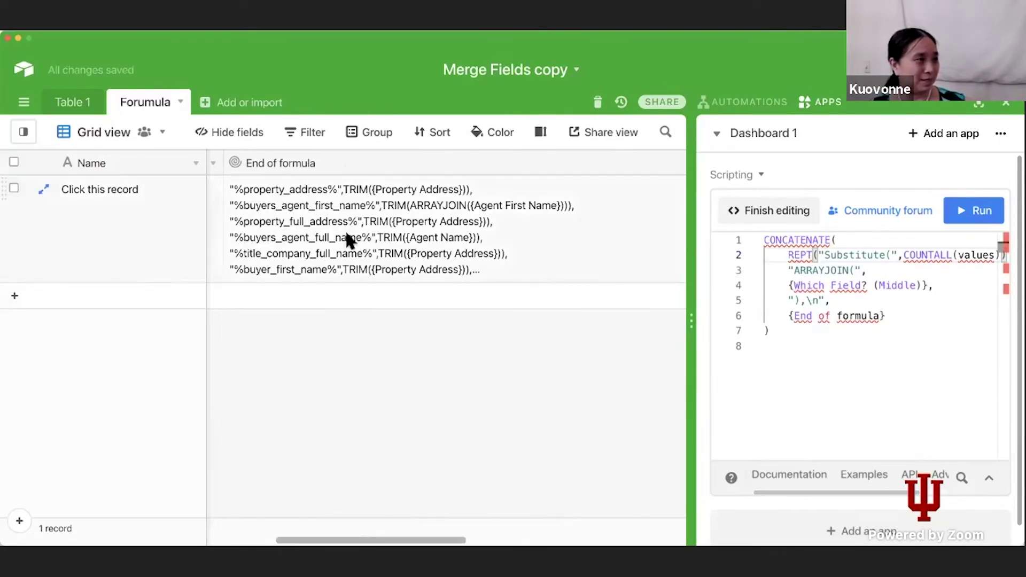
Step: Copy the duplicate's ARRAYJOIN(values,",\n") aggregation over {End of formula} on line 6
double_click(346, 163)
drag(383, 440, 202, 440)
key(super+c)
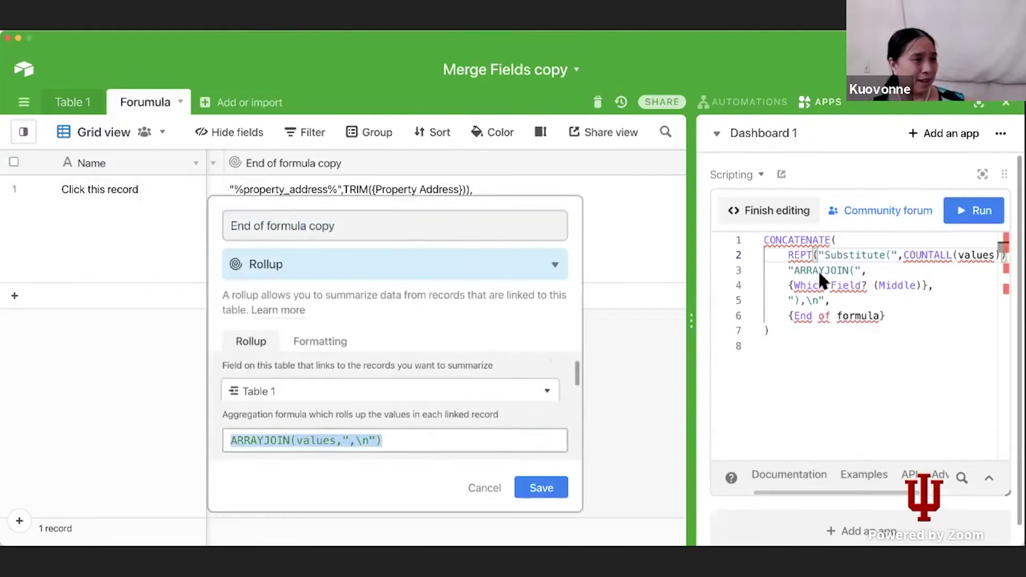
click(799, 291)
drag(790, 319, 885, 321)
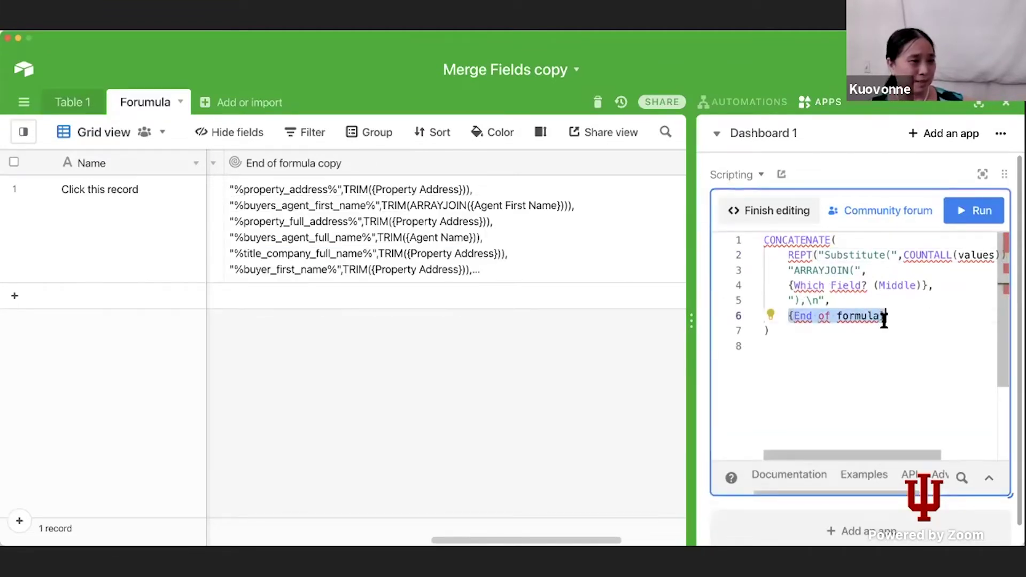
key(super+v)
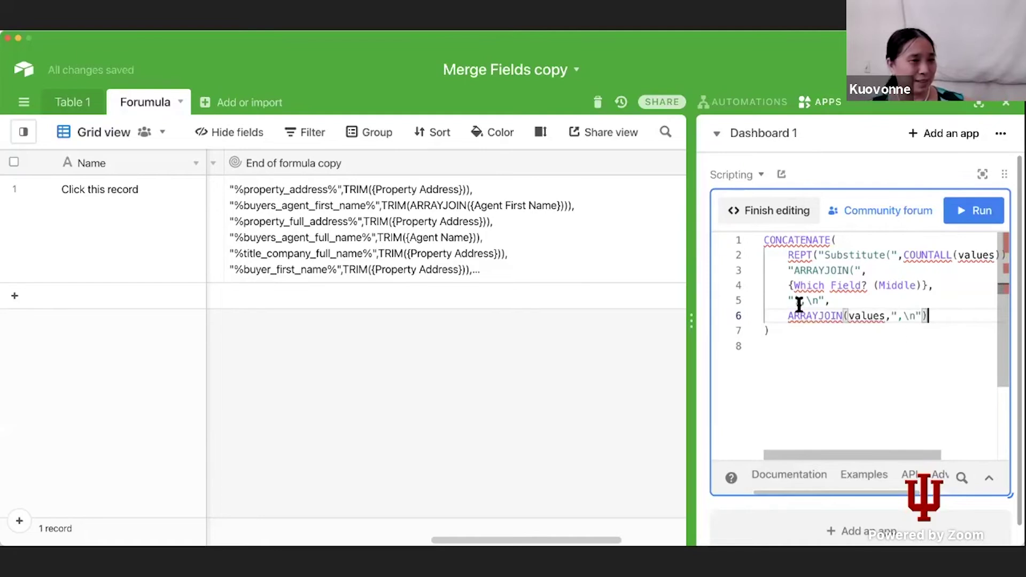
Step: Select and copy the whole CONCATENATE script, then move back to the New One Shot cell
click(788, 287)
key(super+a)
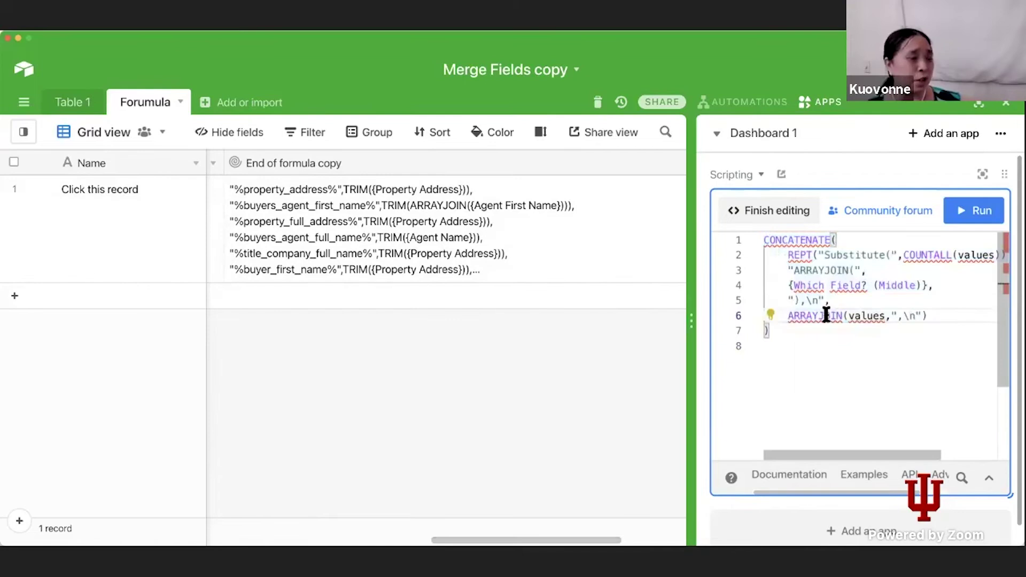
click(306, 211)
key(Left)
key(Left)
key(Left)
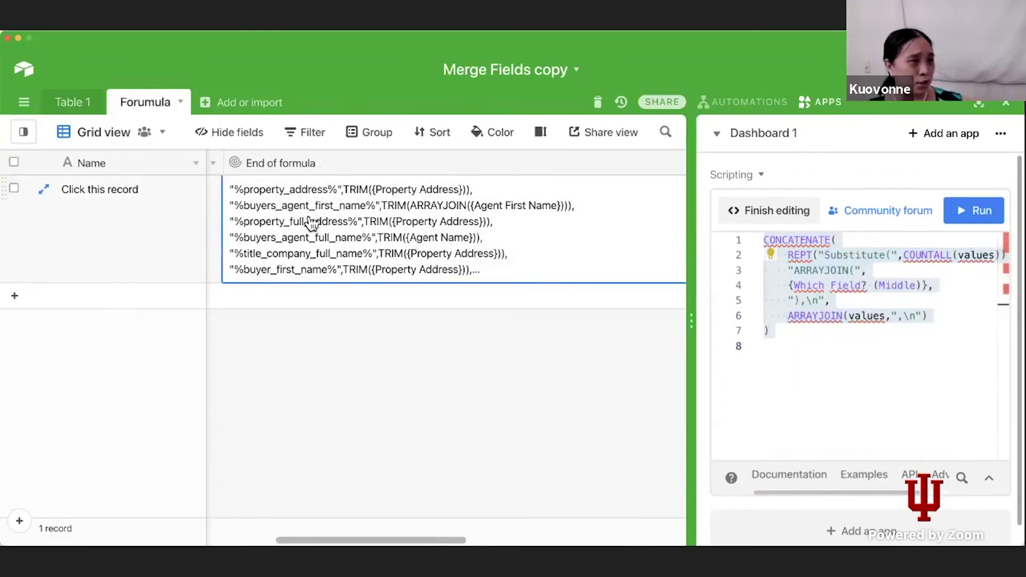
key(Left)
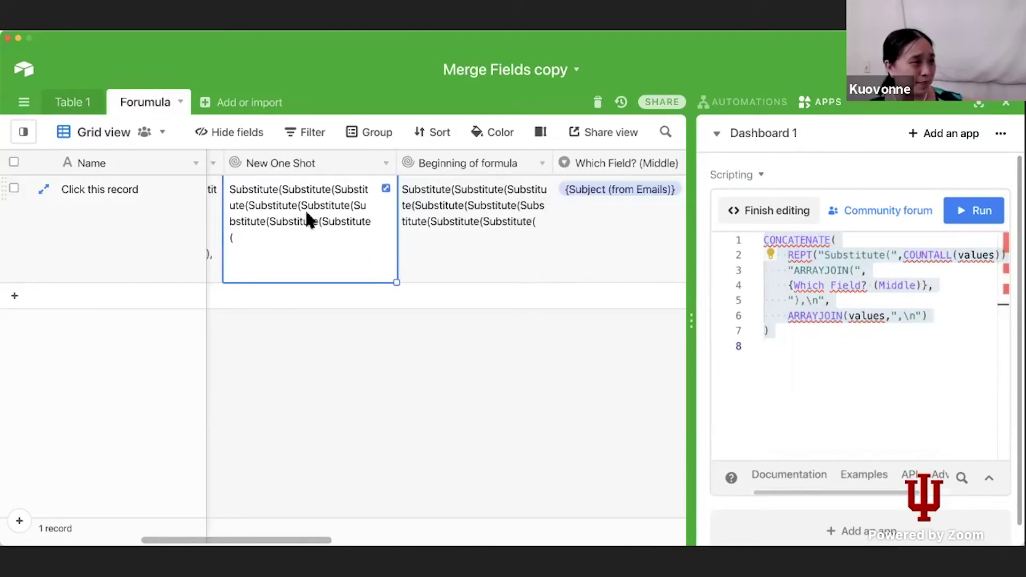
Step: Replace New One Shot's aggregation formula with the pasted multiline CONCATENATE script
double_click(290, 162)
click(317, 445)
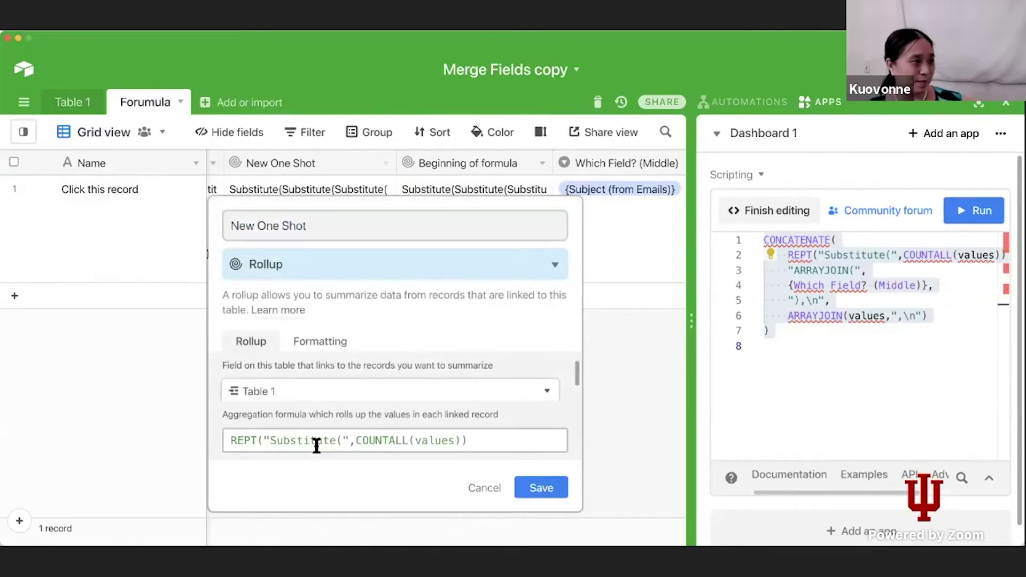
key(super+a)
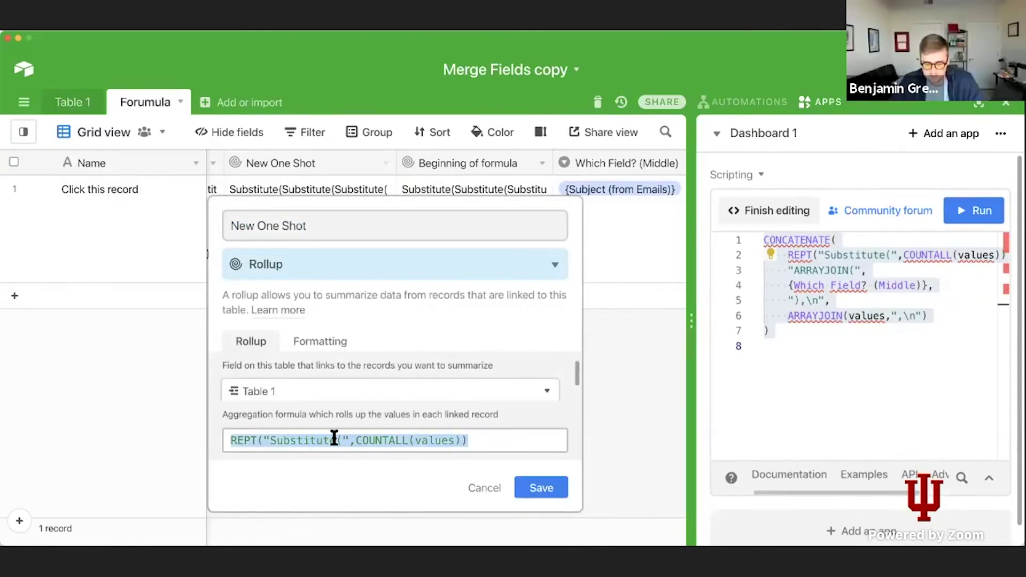
text(CONCATENATE(     REPT("Substitute(",COUNTALL(values)) & "\n",     "ARRAYJOIN(",     {Which Field? (Middle)},     "),\n",     ARRAYJOIN(values,",\n") ))
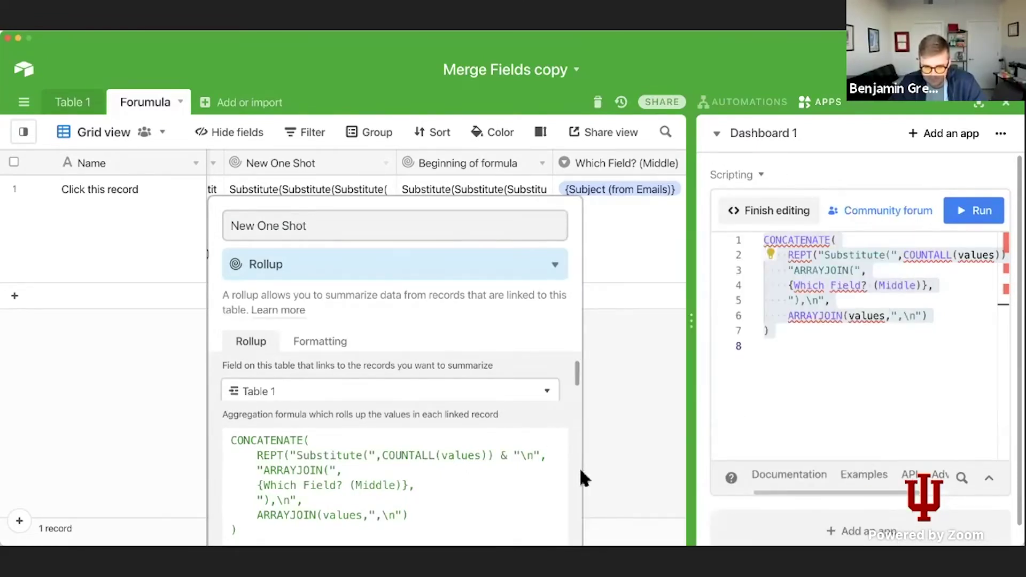
Step: Save the change and expand the New One Shot cell to read the nested Substitute( output
scroll(263, 390, down, 2)
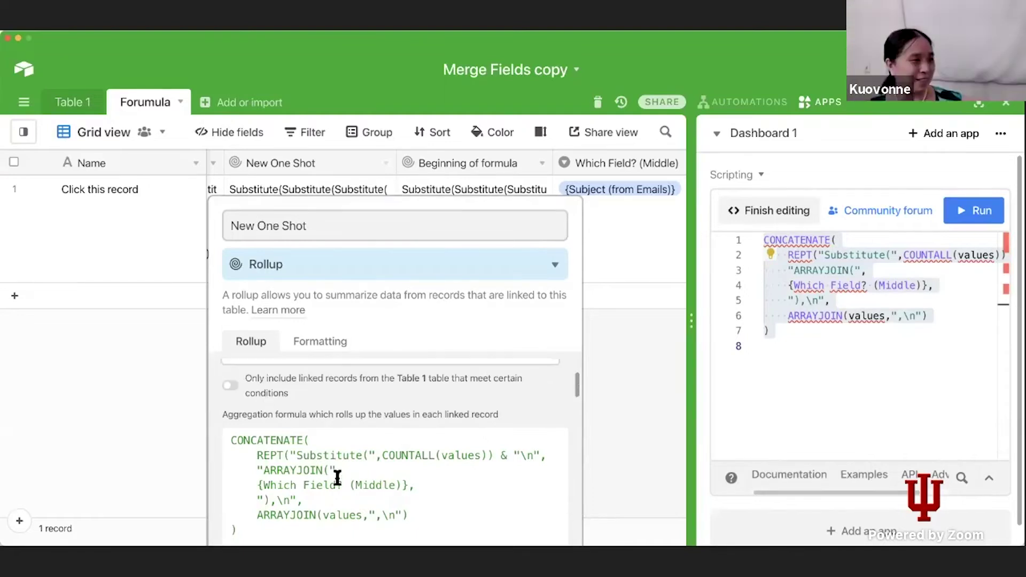
scroll(327, 401, up, 2)
scroll(327, 401, down, 2)
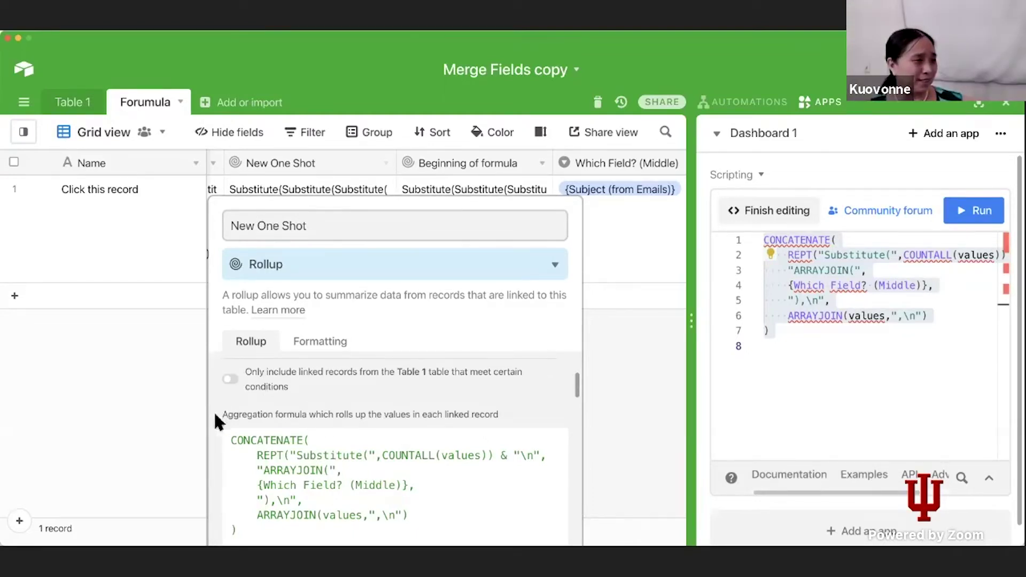
click(151, 404)
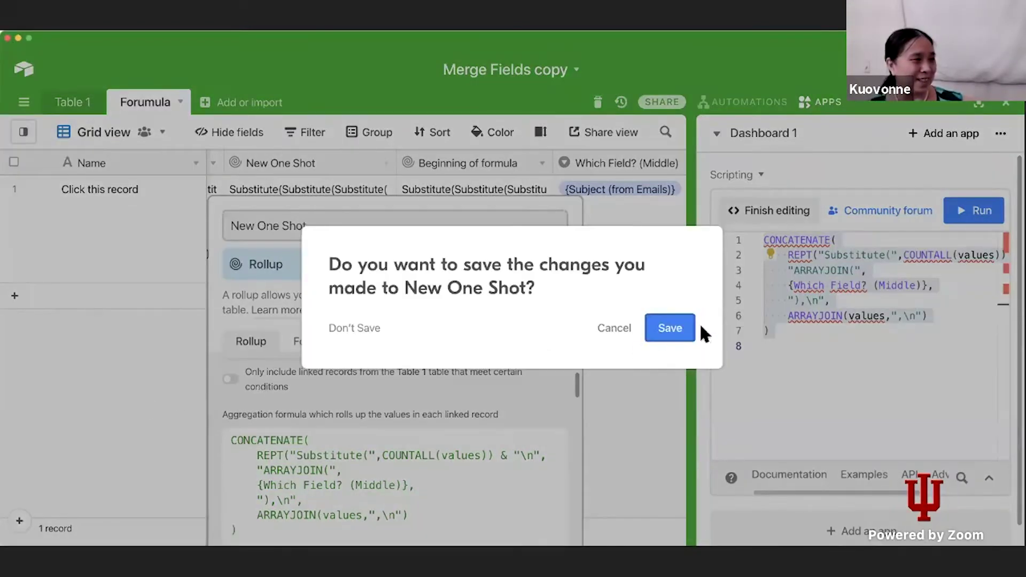
click(684, 332)
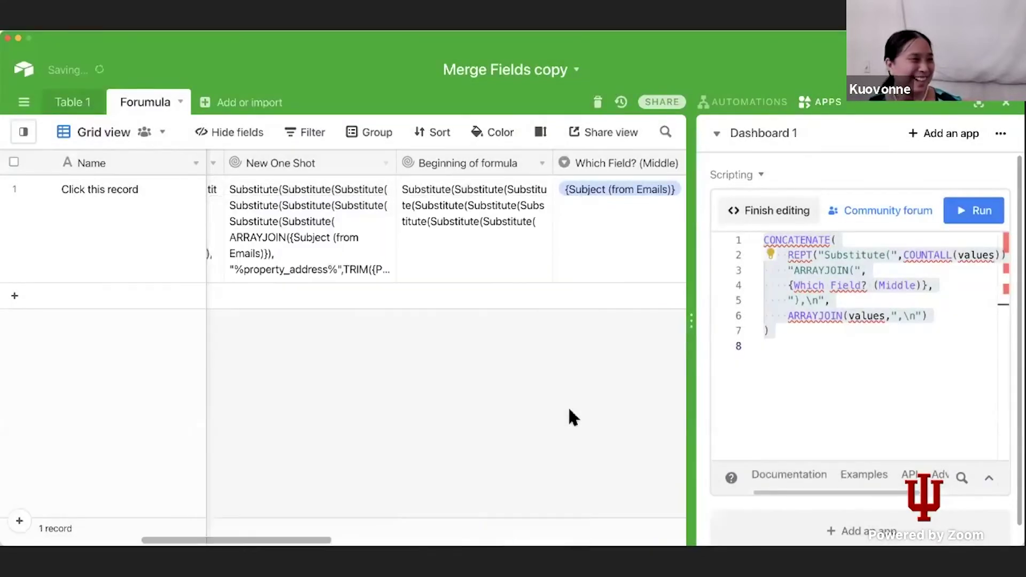
click(358, 216)
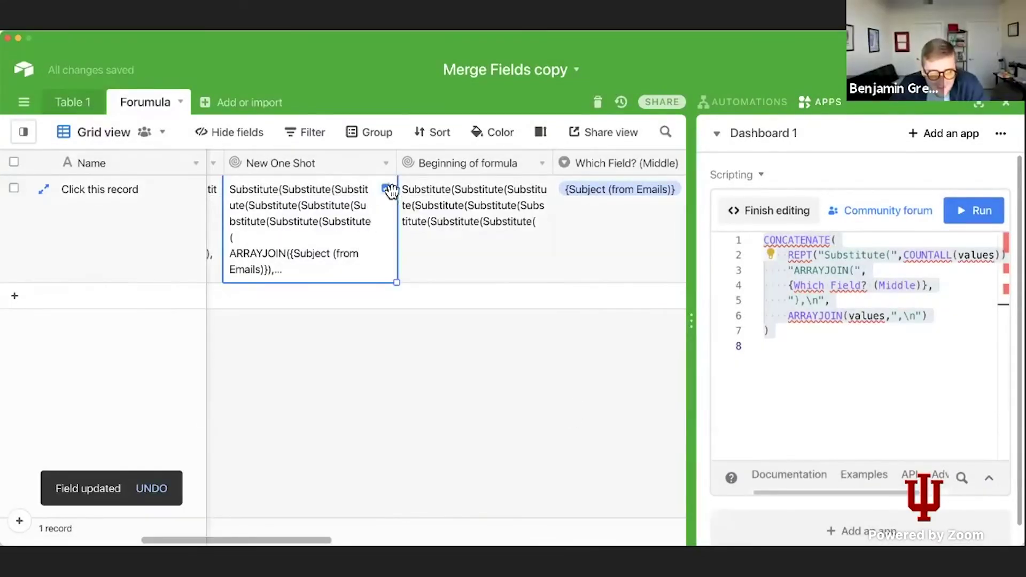
click(387, 189)
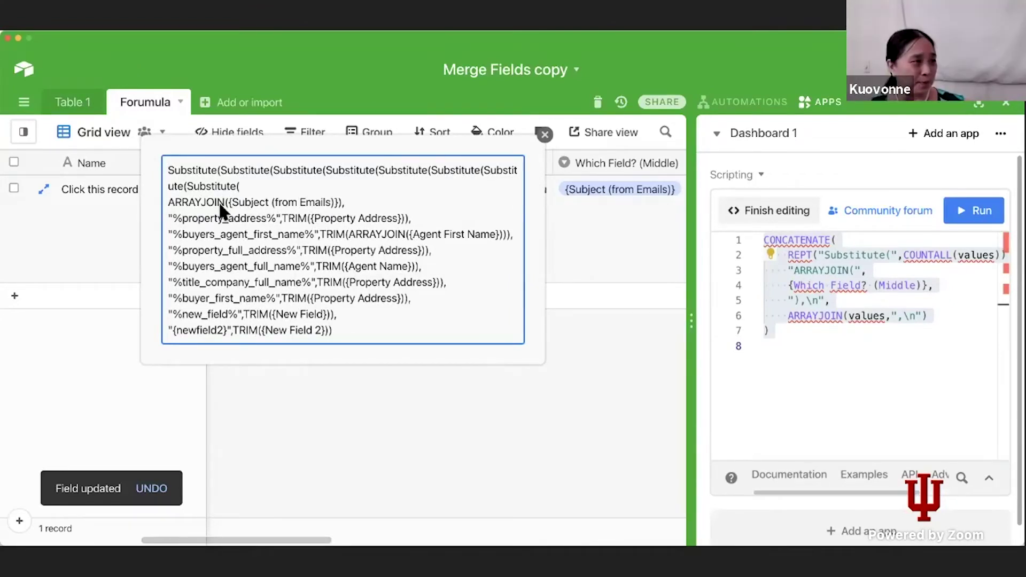
Step: Delete the Beginning of formula, End of formula and Formula To Copy fields
click(425, 392)
click(323, 224)
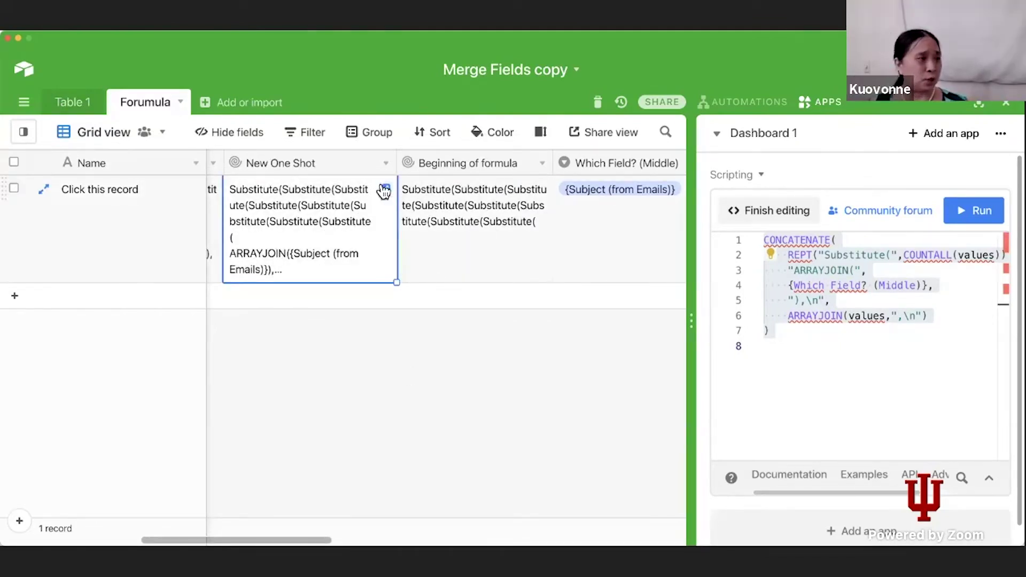
right_click(439, 170)
click(475, 530)
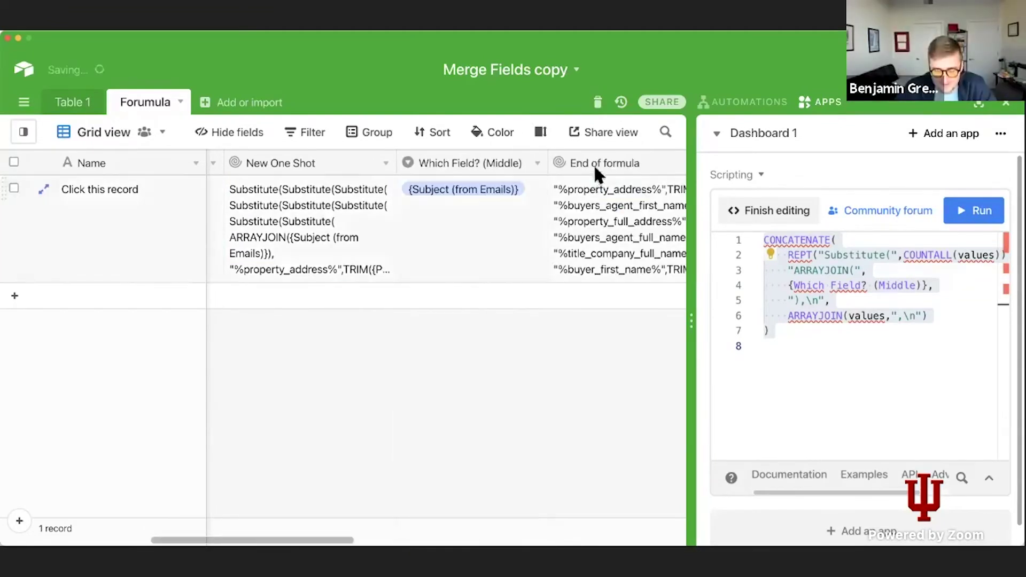
right_click(595, 164)
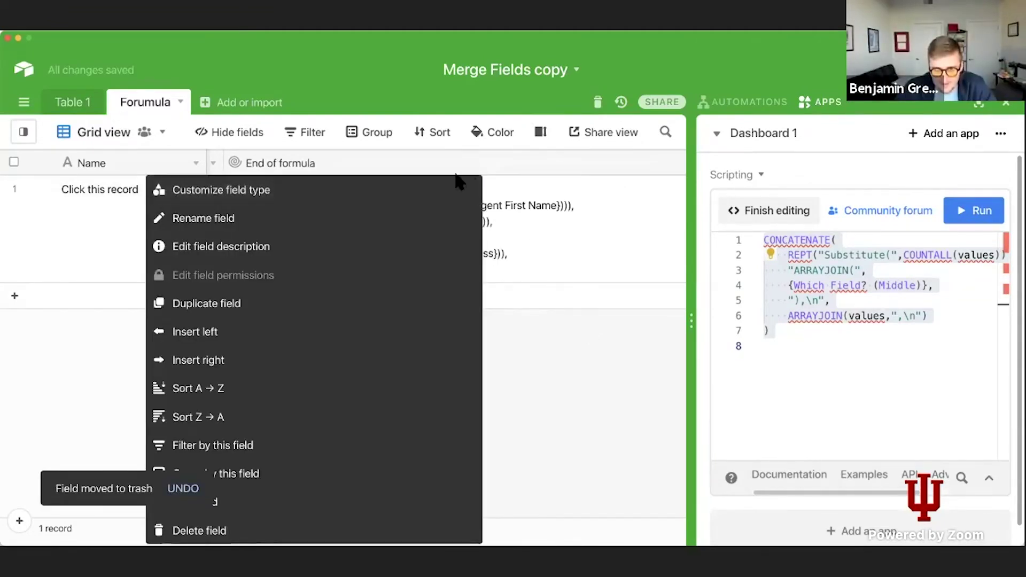
click(378, 539)
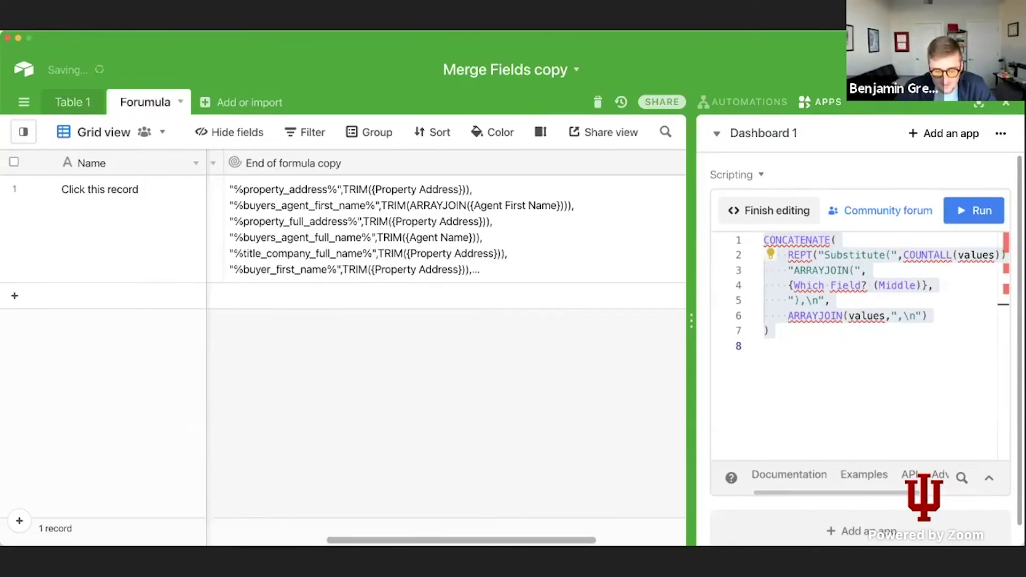
click(167, 489)
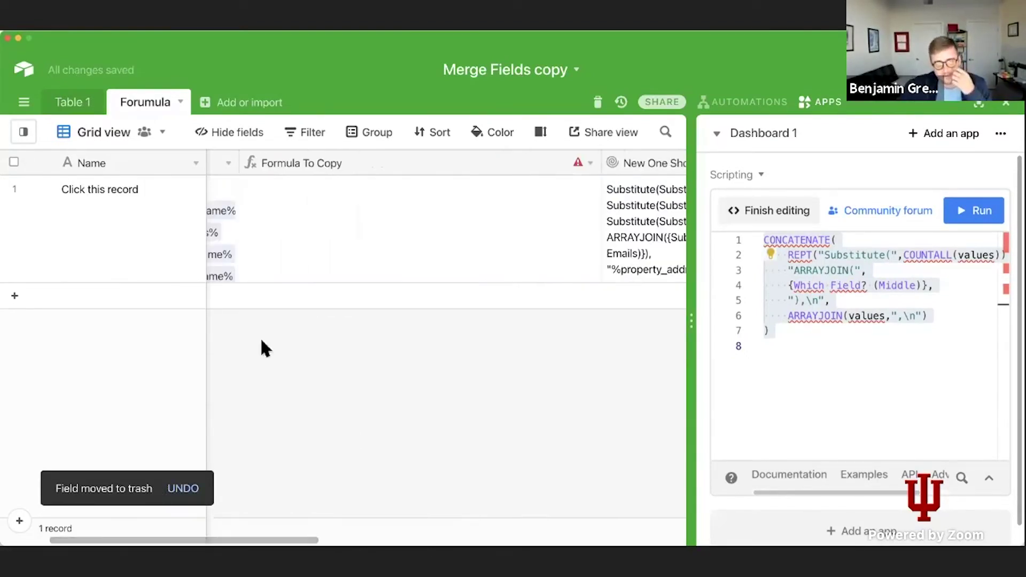
right_click(431, 161)
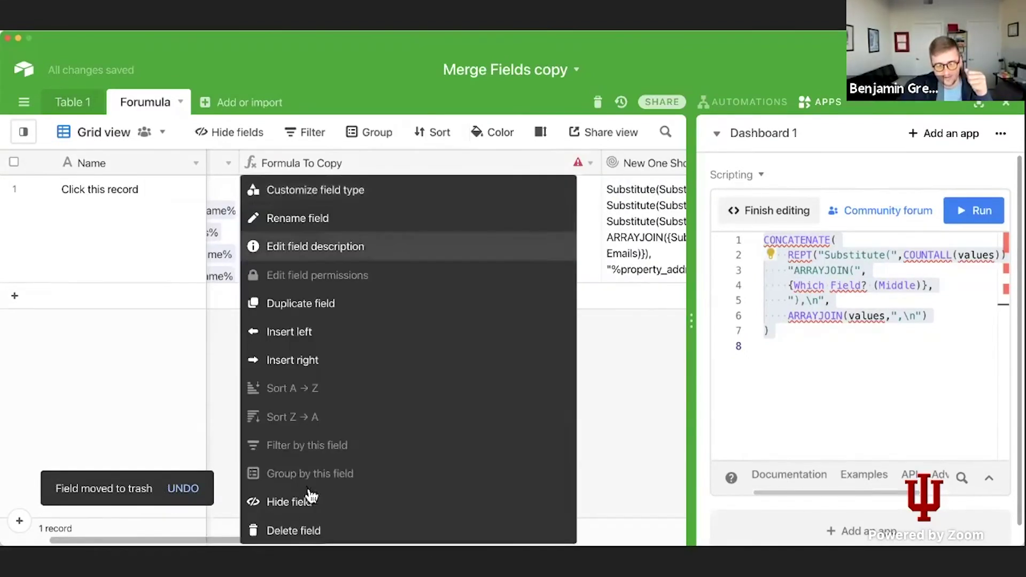
click(305, 529)
Step: Rename the New One Shot field to 'Formula to copy'
click(395, 211)
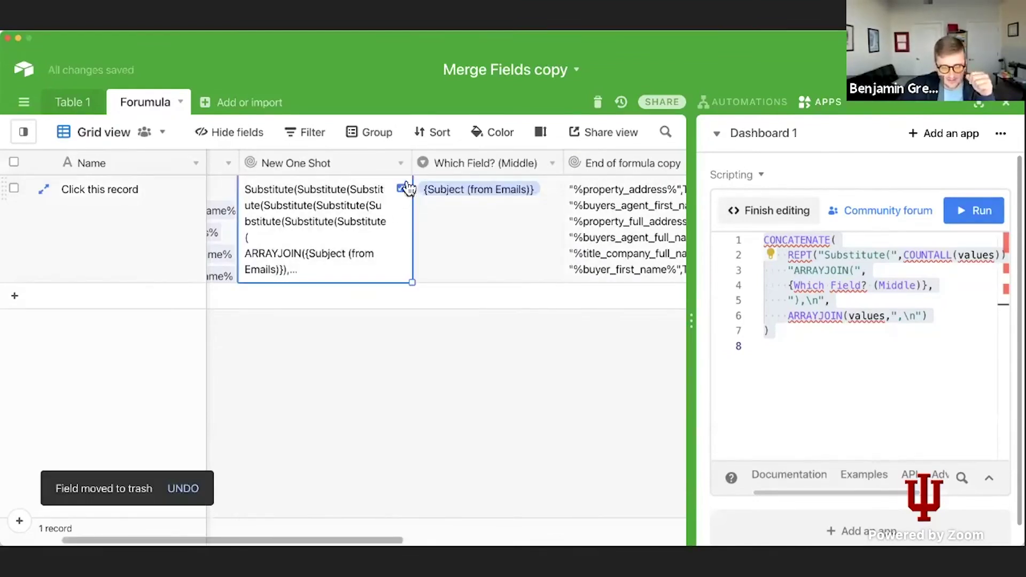
double_click(368, 167)
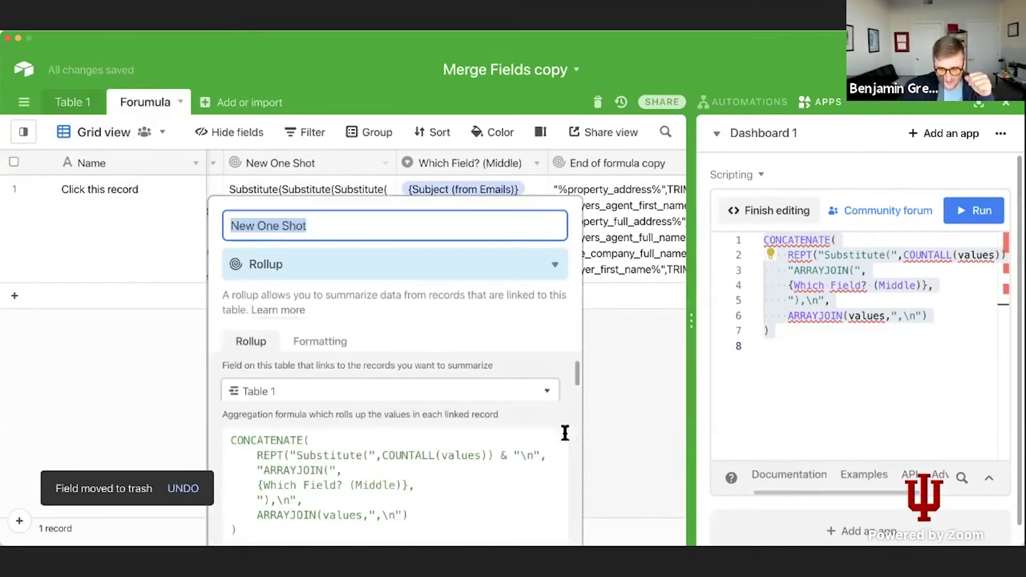
click(618, 437)
double_click(265, 162)
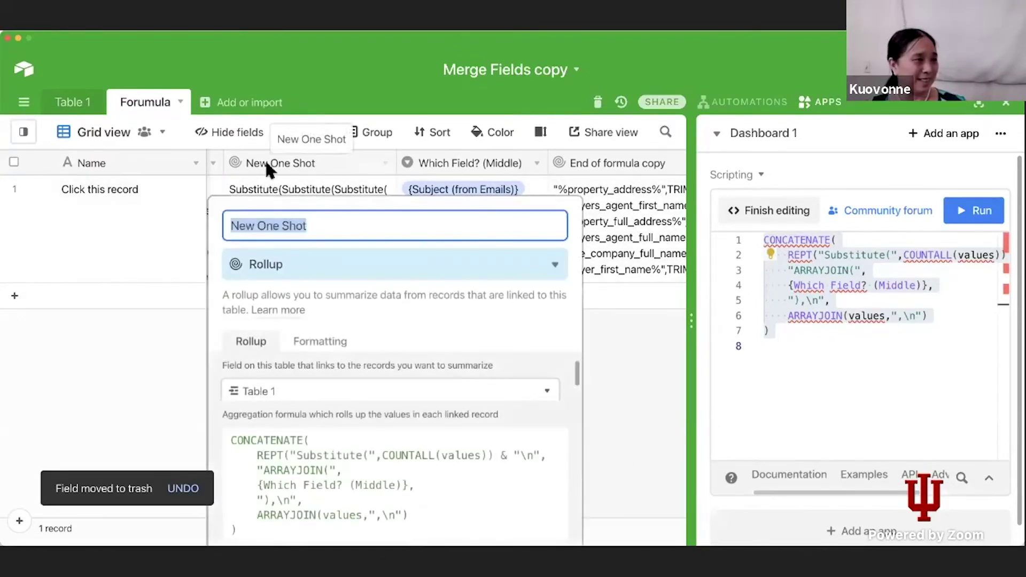
text(Forum)
key(BackSpace)
key(BackSpace)
text(mula to copy)
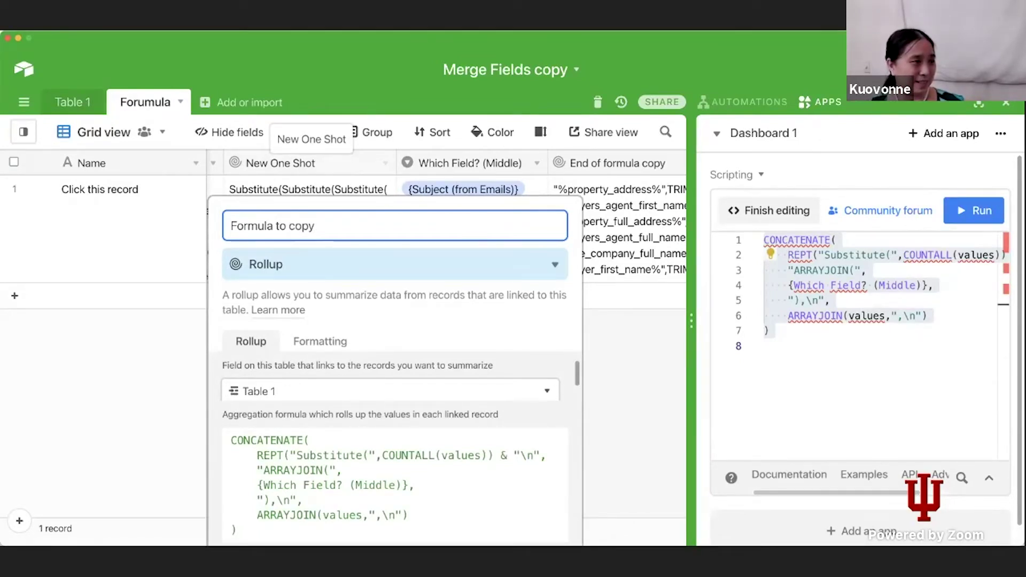
key(Return)
Step: Delete the End of formula copy field
click(378, 223)
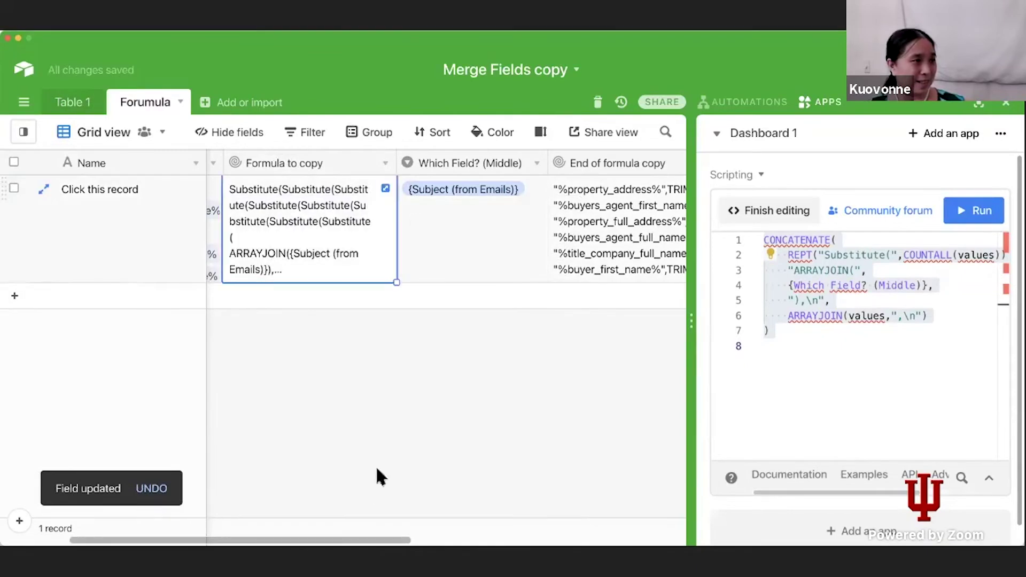
drag(355, 541, 239, 541)
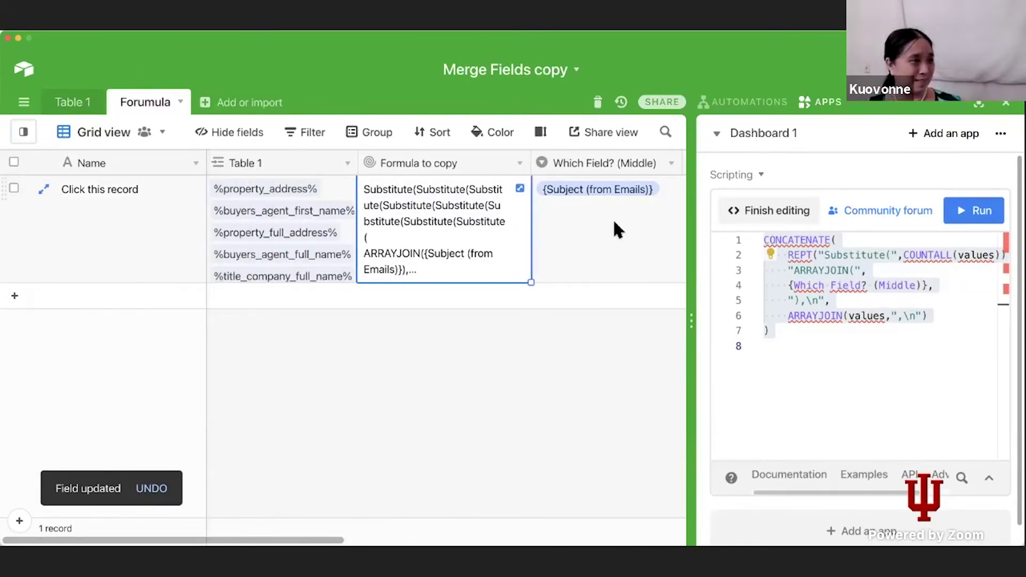
scroll(615, 224, right, 10)
right_click(510, 166)
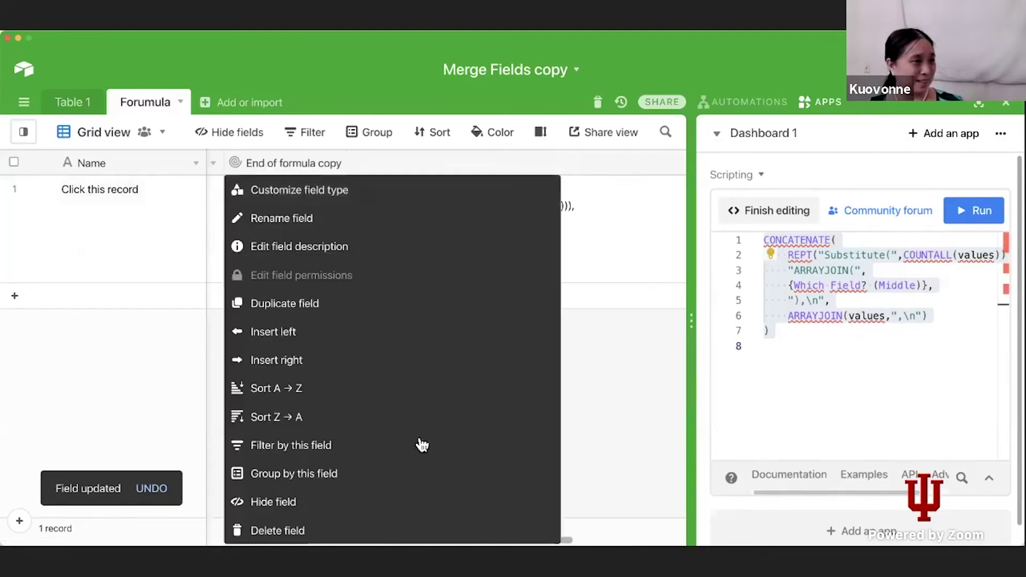
click(356, 535)
drag(399, 541, 177, 541)
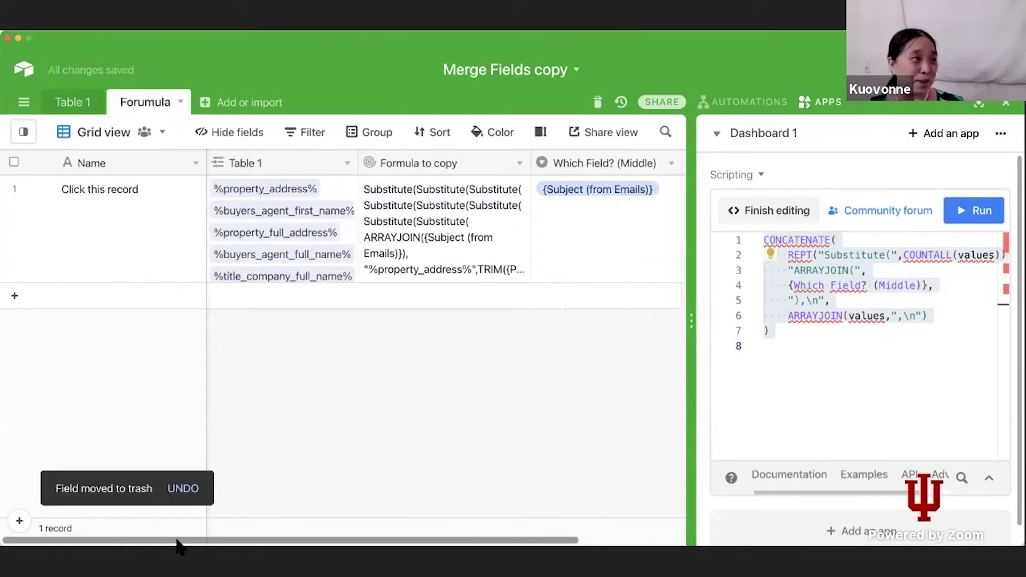
click(442, 213)
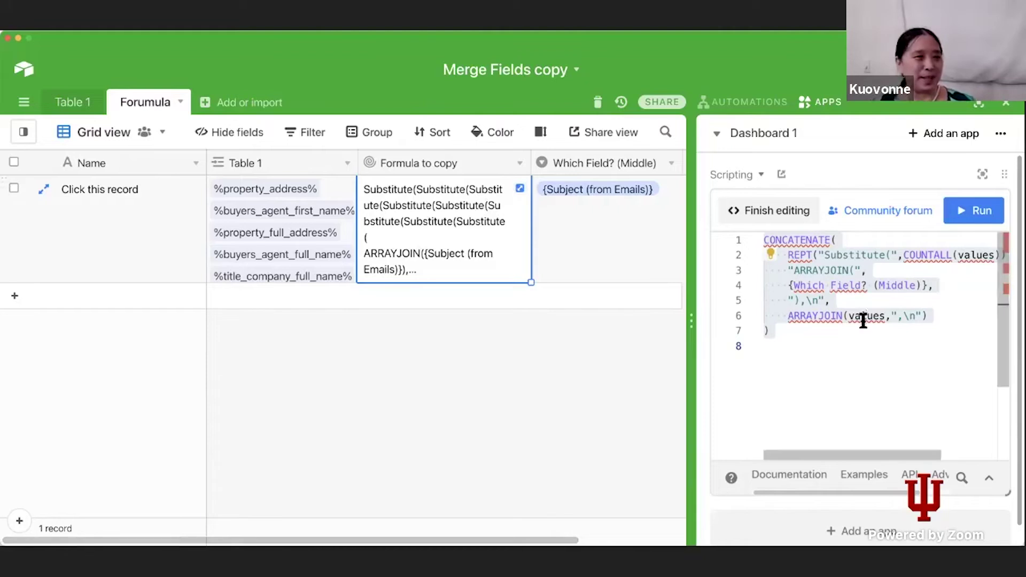
Step: Expand the Scripting app to fill the window
click(983, 174)
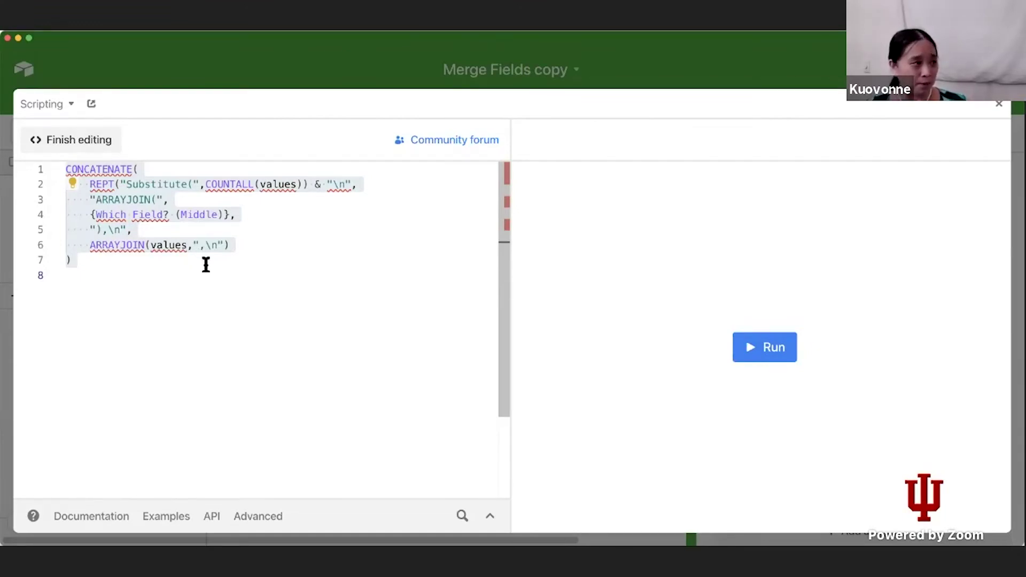
click(414, 186)
text(//s)
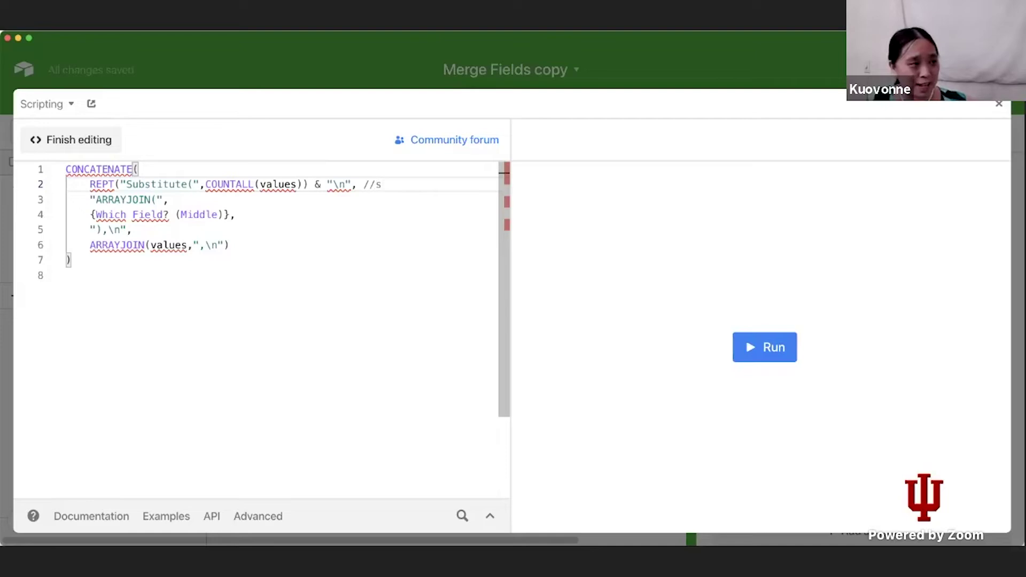
key(BackSpace)
key(BackSpace)
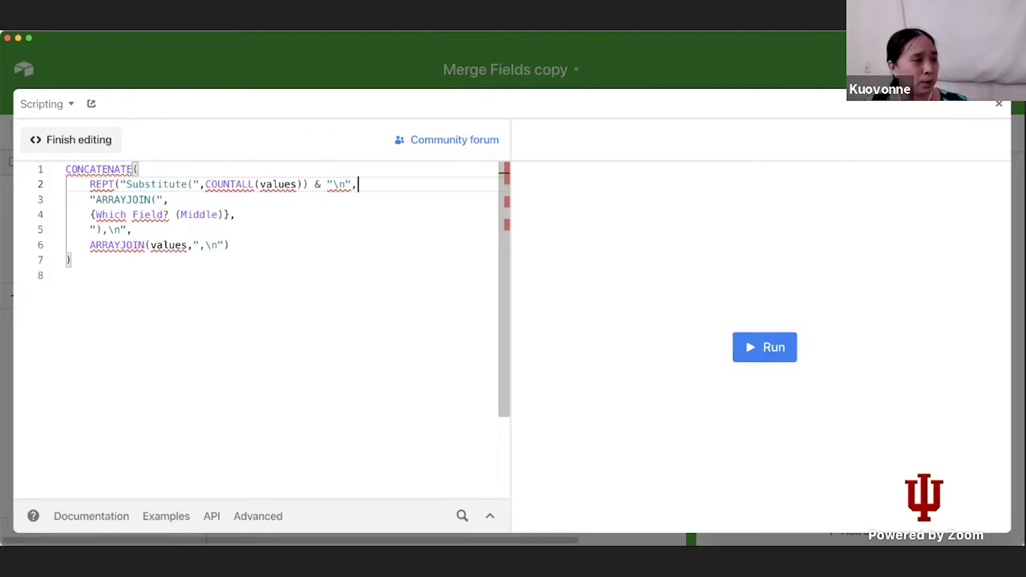
Step: Insert blank lines after the CONCATENATE( line and after the REPT line
click(190, 169)
key(Return)
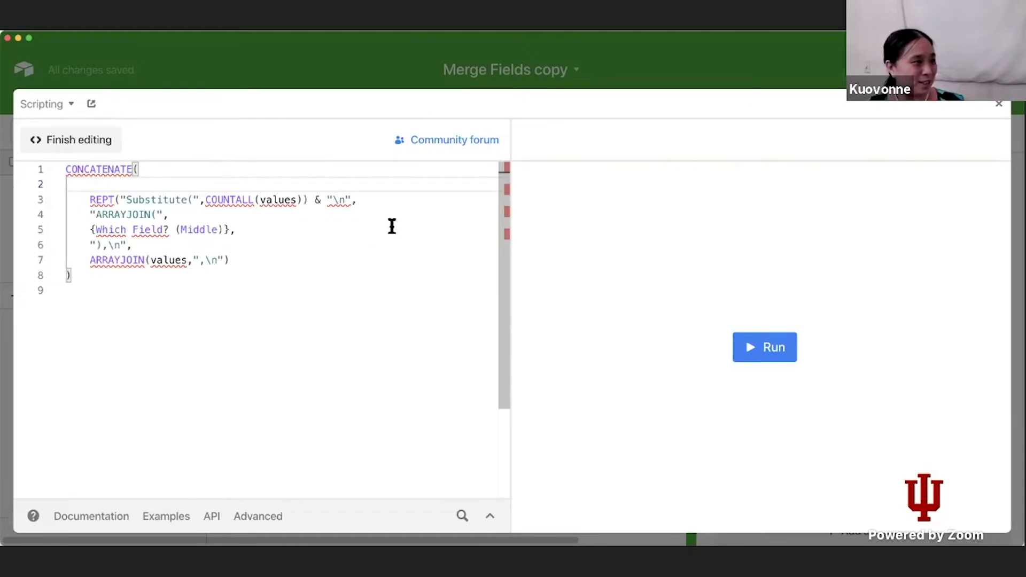
click(375, 199)
key(Return)
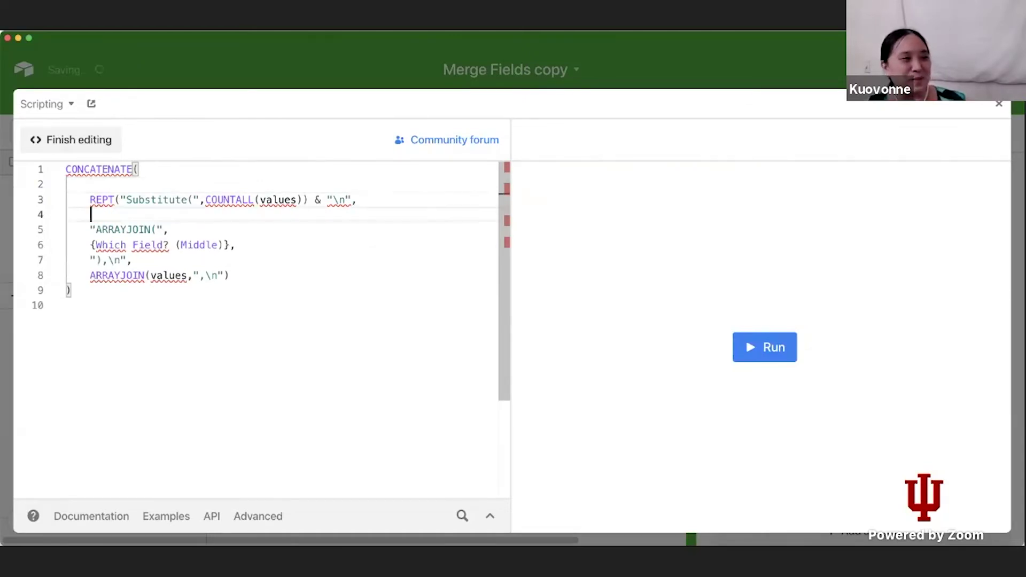
Step: Wrap the REPT line with an indented if( on line 2 and a closing ), on line 4
click(107, 186)
key(Tab)
text(if)
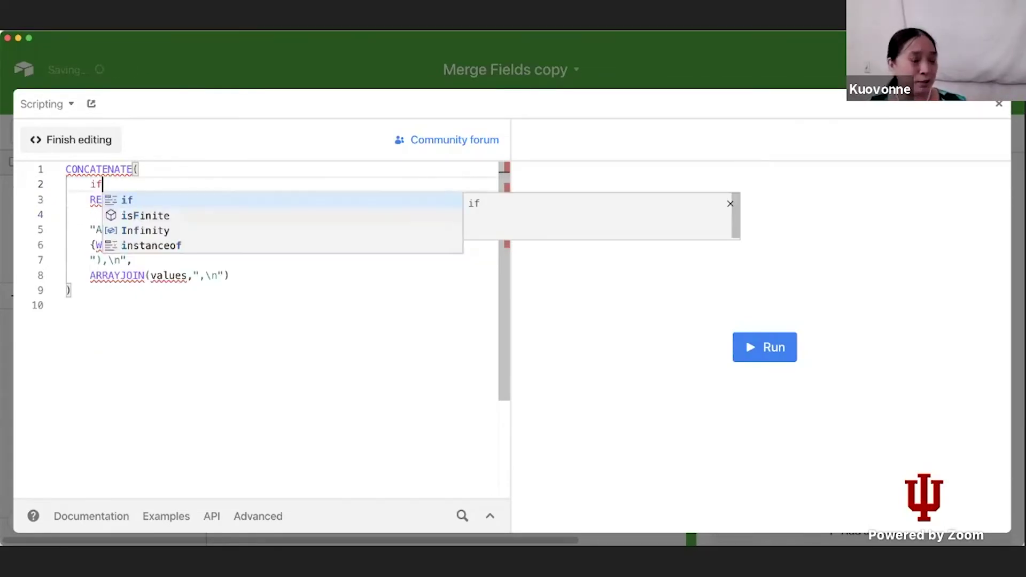
text(()
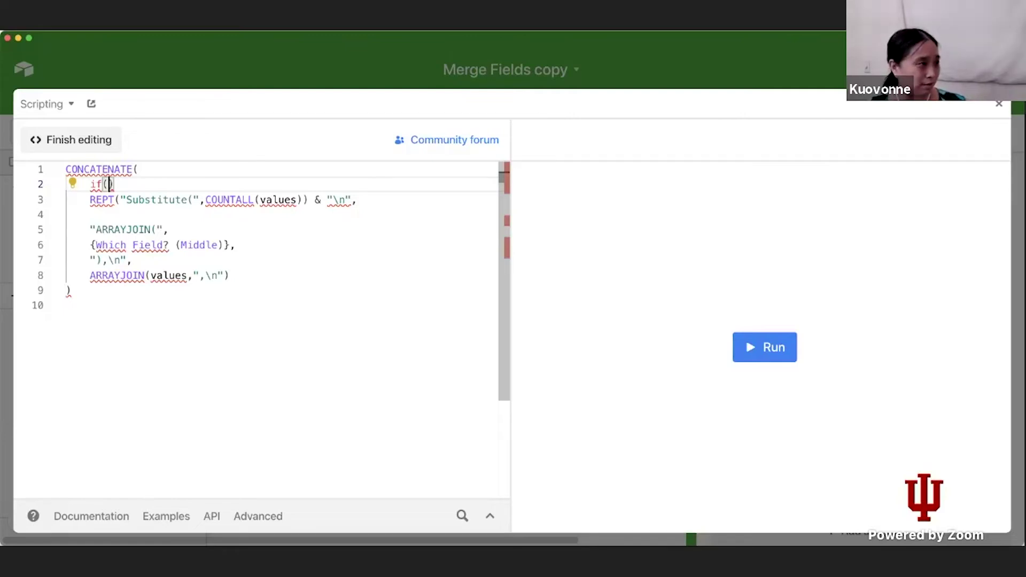
key(Delete)
click(129, 214)
text())
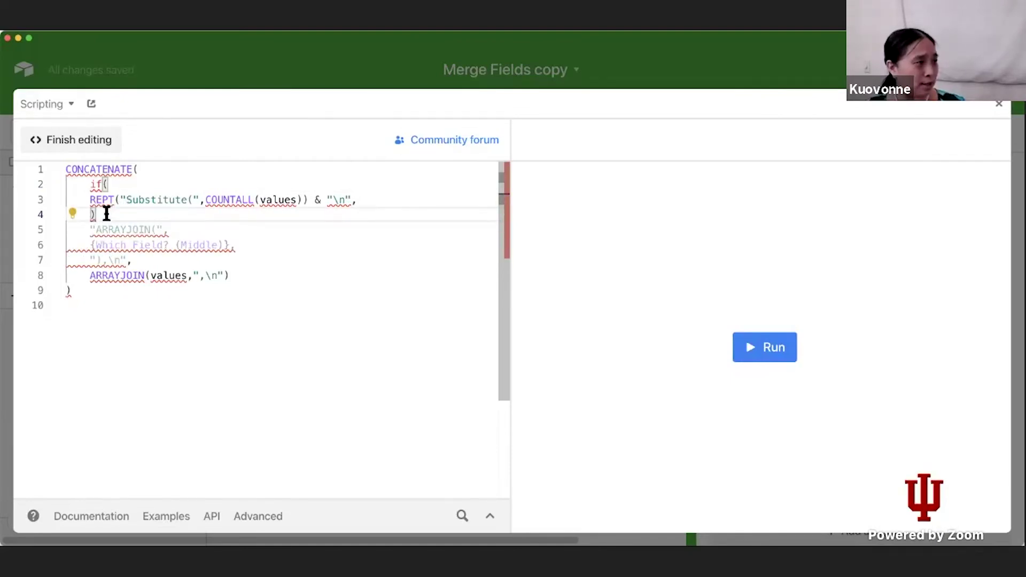
text(,)
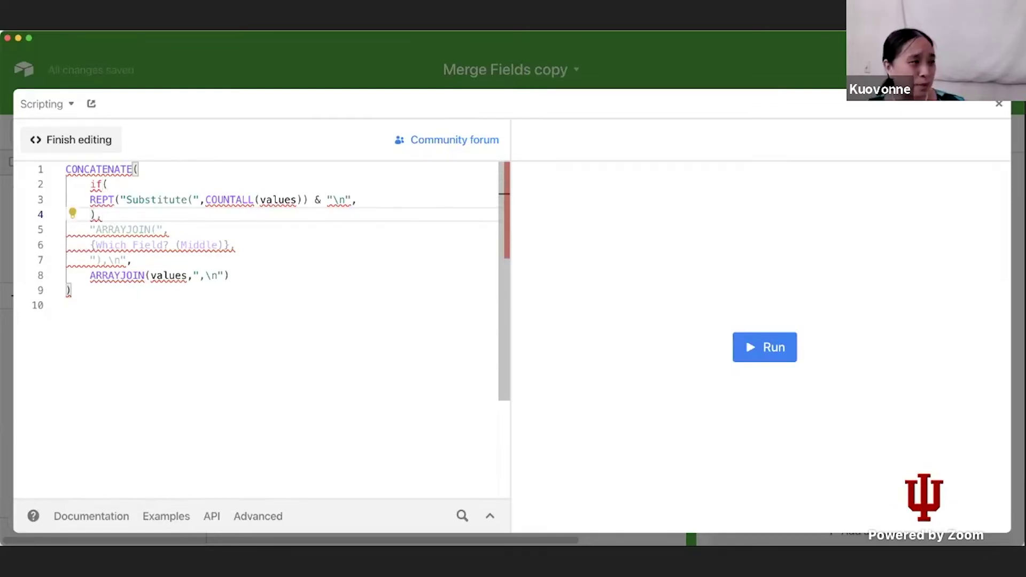
Step: Change if to IF, drop the REPT line's trailing comma and indent it one level
click(103, 186)
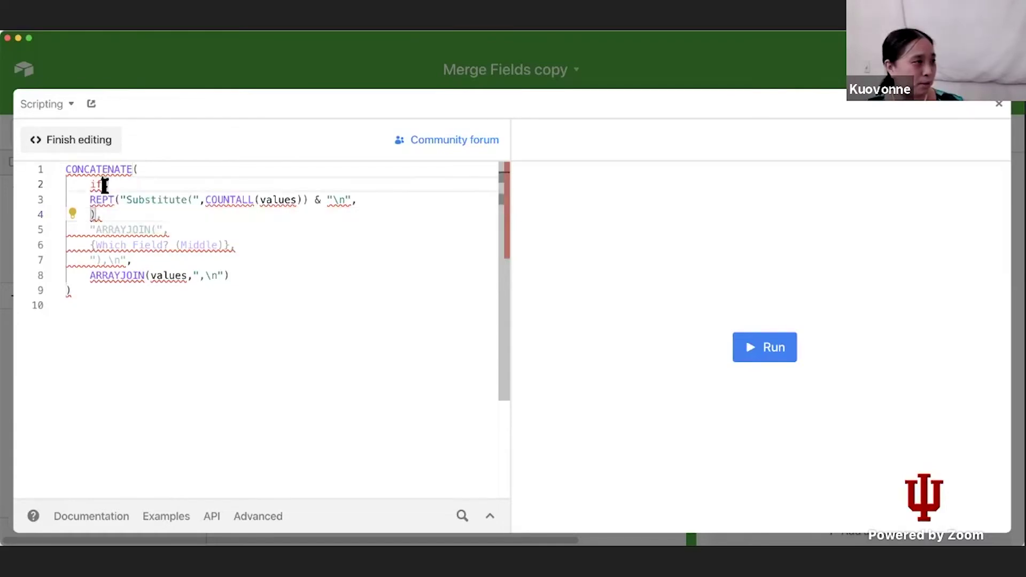
key(BackSpace)
key(BackSpace)
text(IF()
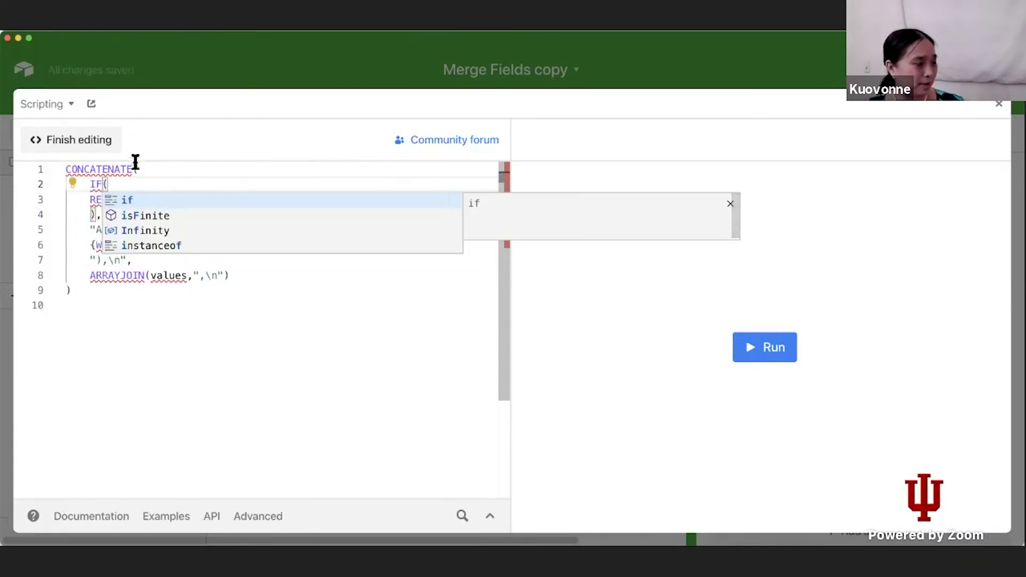
key(Right)
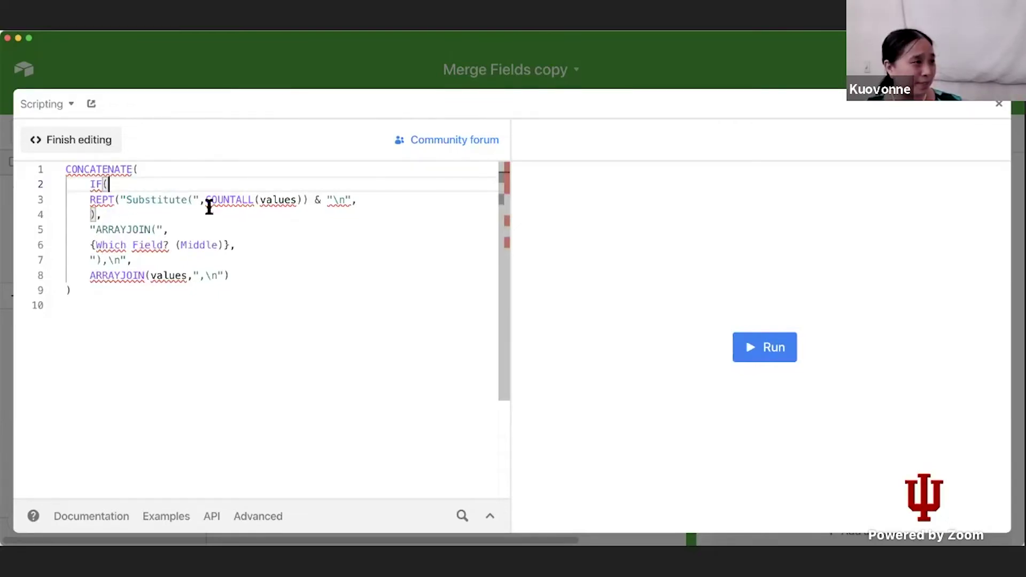
click(373, 199)
key(BackSpace)
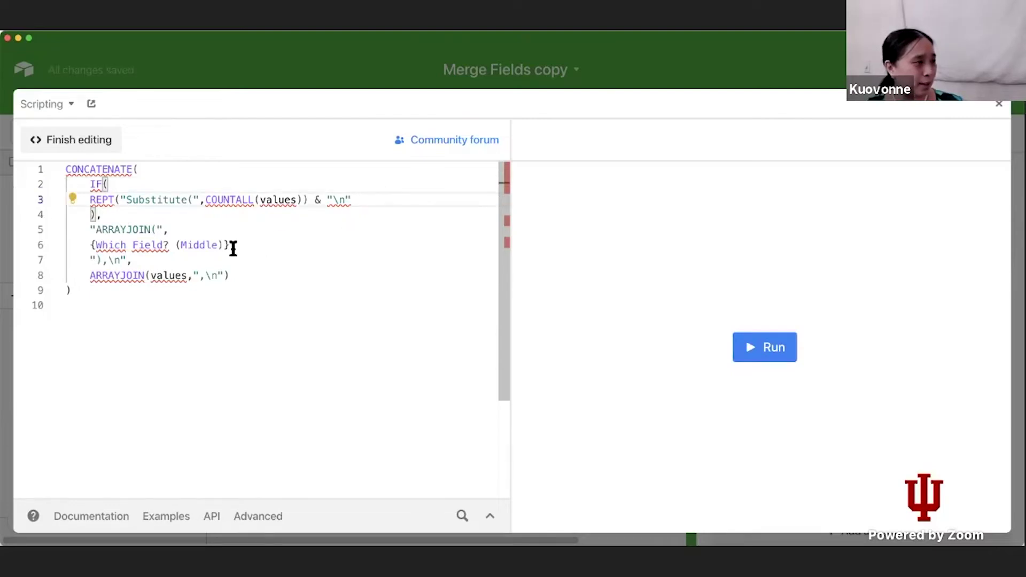
click(87, 200)
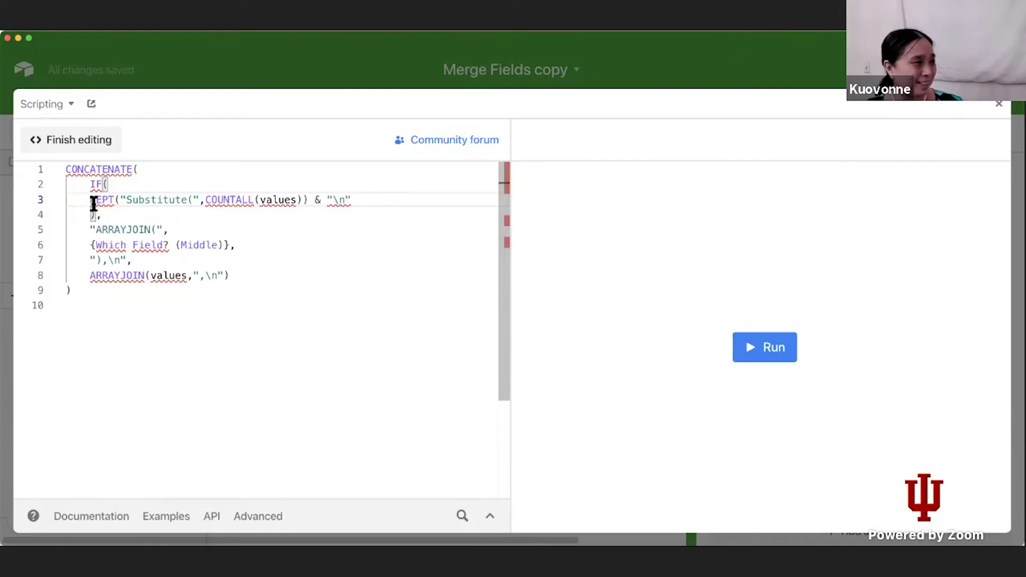
key(Tab)
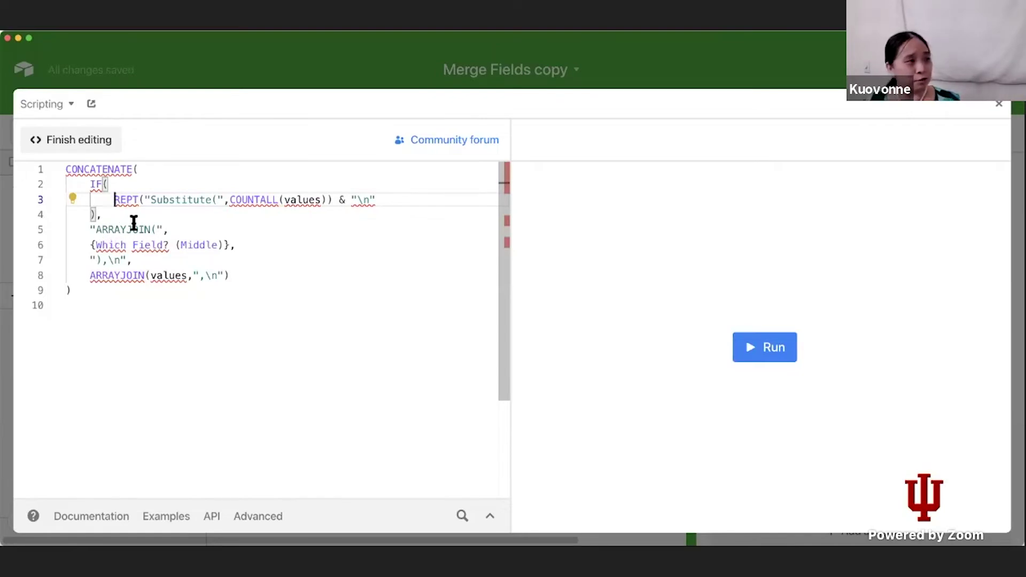
Step: Label the IF "Beginning of formula, substitutes for everything" and add a new line after line 7
click(114, 187)
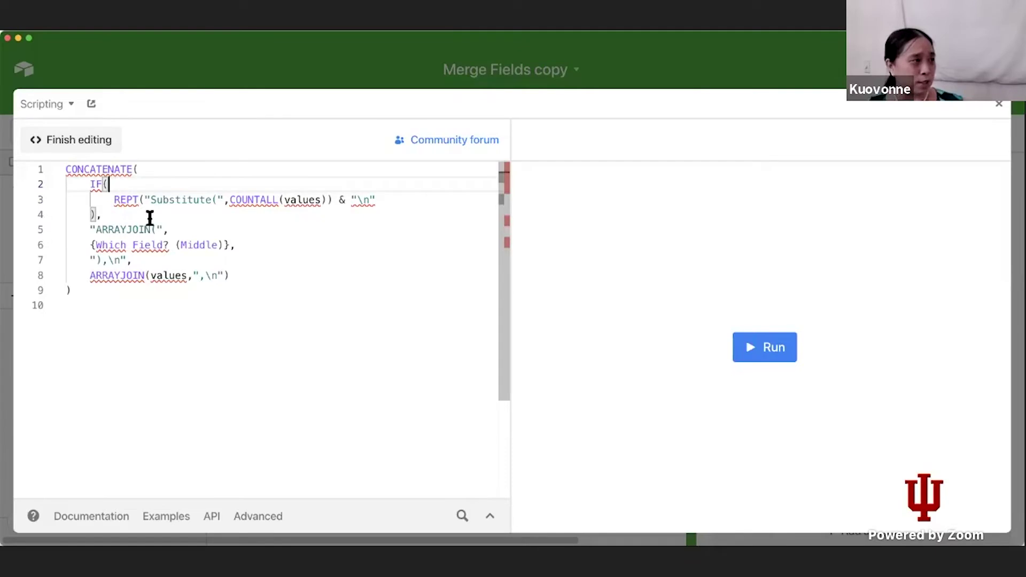
text("")
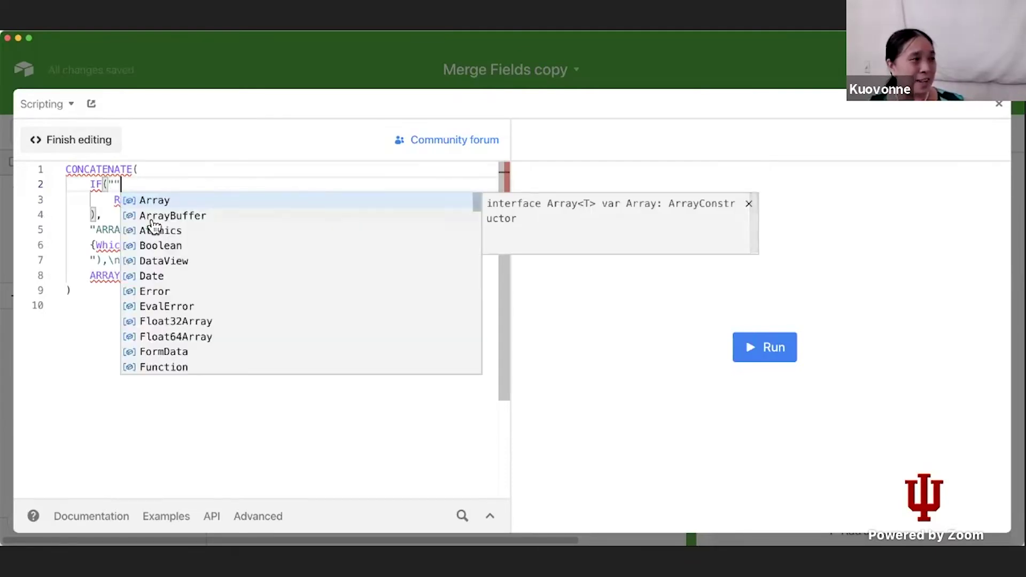
key(Escape)
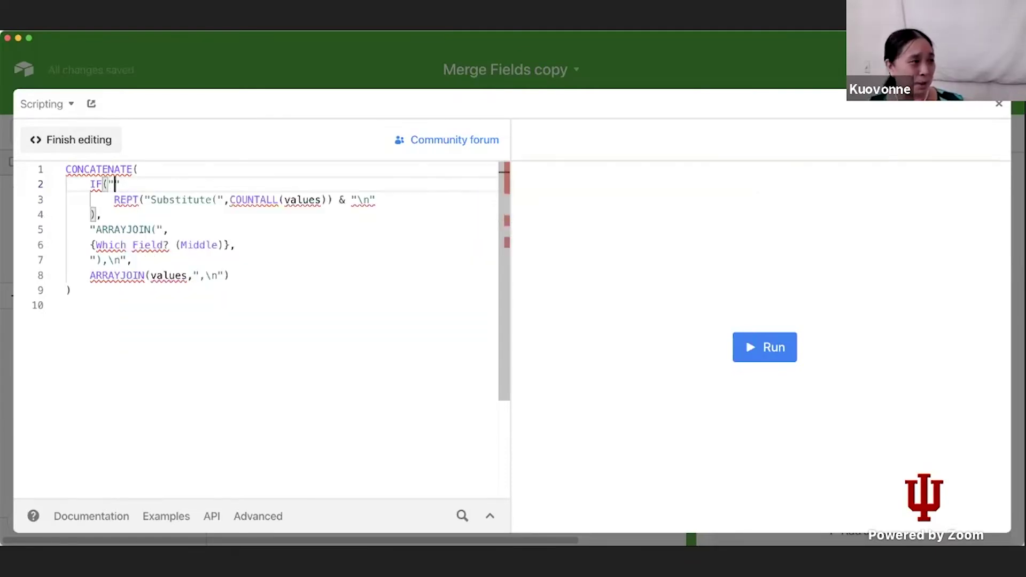
text(,)
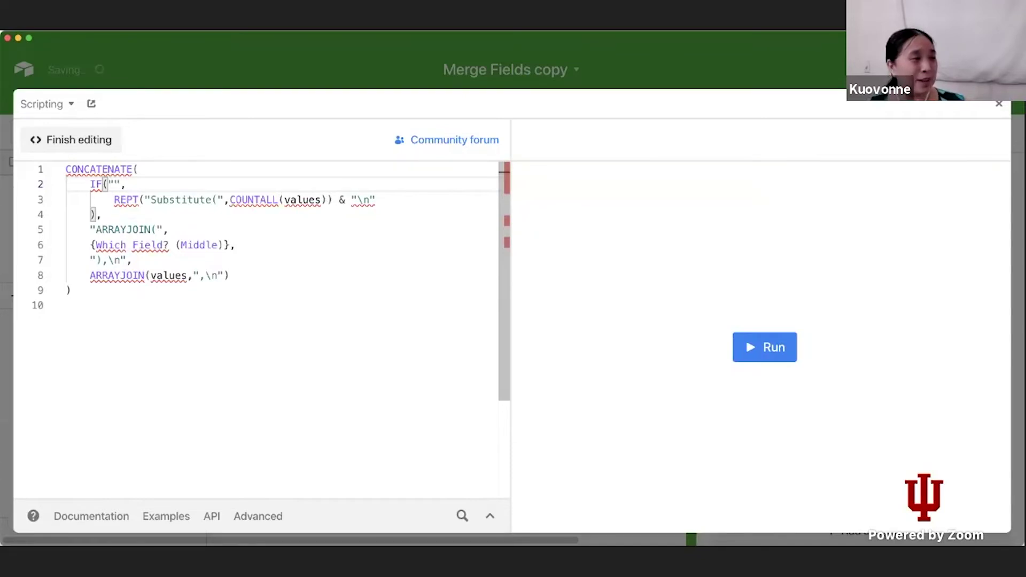
key(Left)
key(Left)
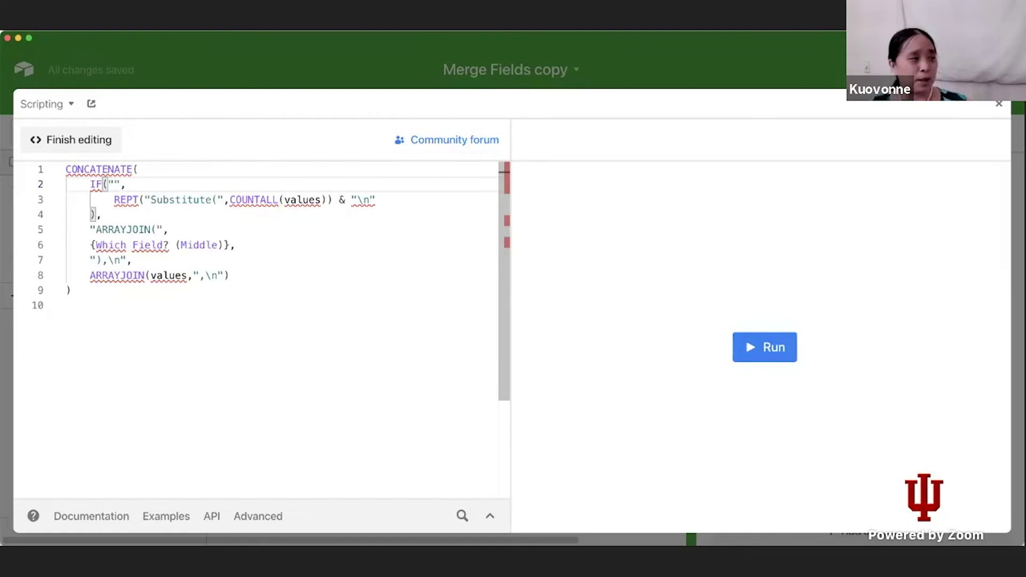
text(Beginning of)
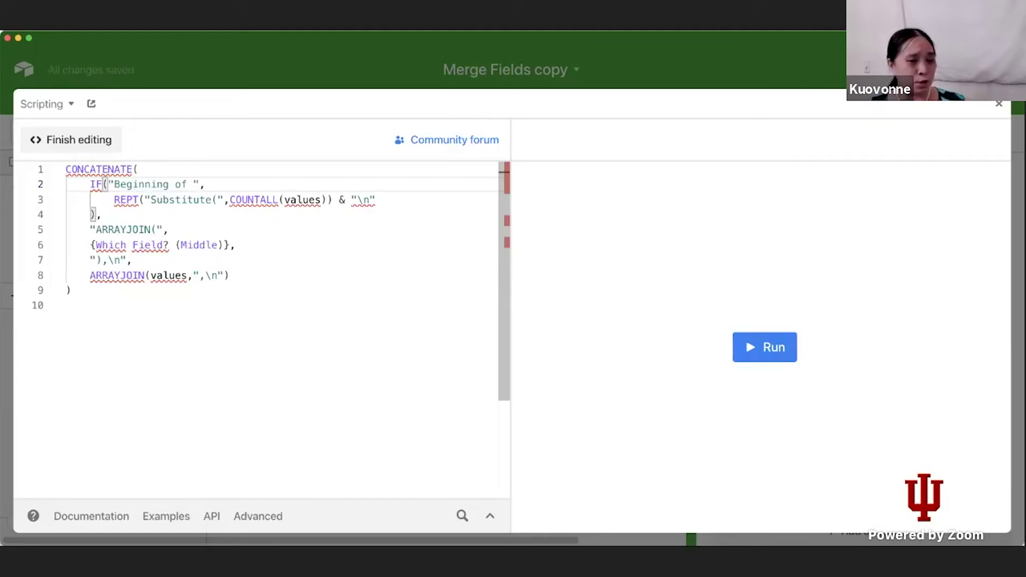
text( formula)
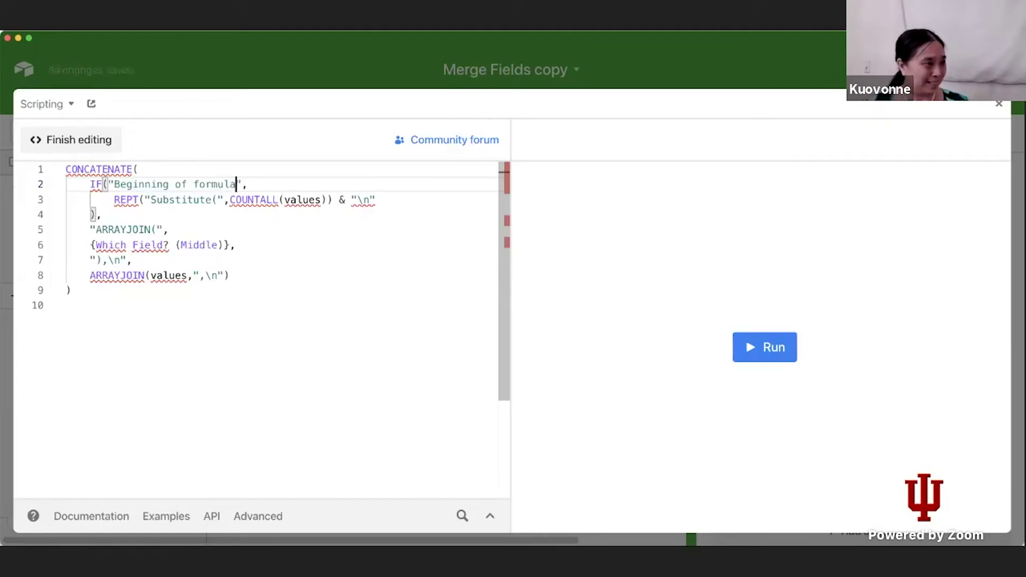
text(, substitutes for everything)
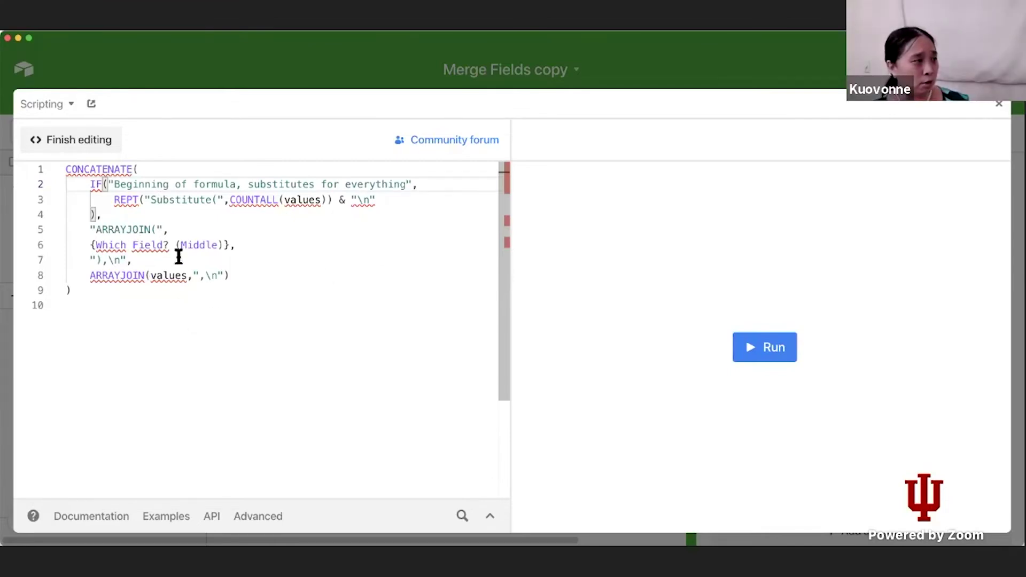
click(162, 265)
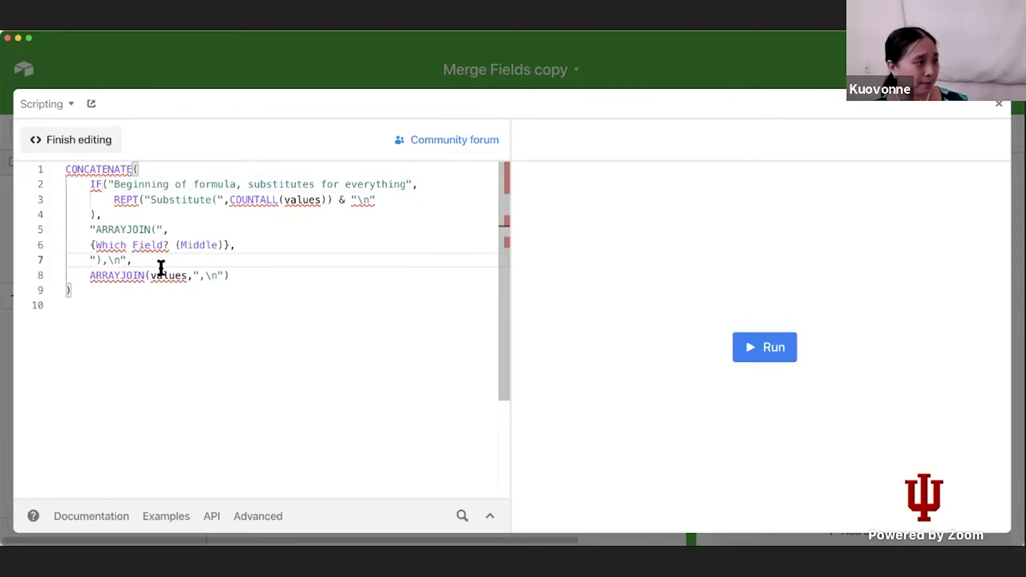
key(Return)
Step: Add an IF( line above the final ARRAYJOIN, indent ARRAYJOIN beneath it, and close with )
text(if)
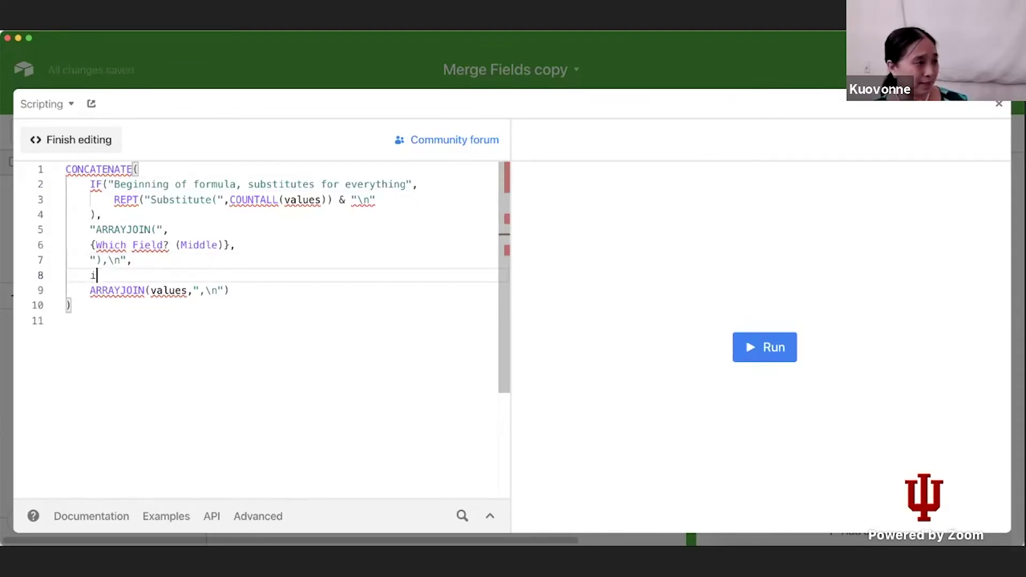
key(Escape)
key(BackSpace)
key(BackSpace)
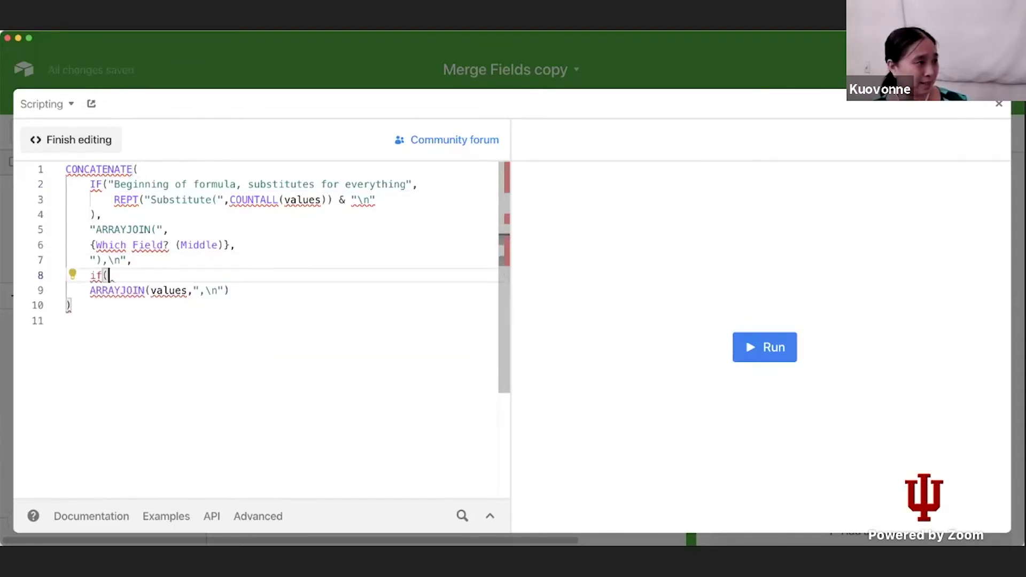
text(IF())
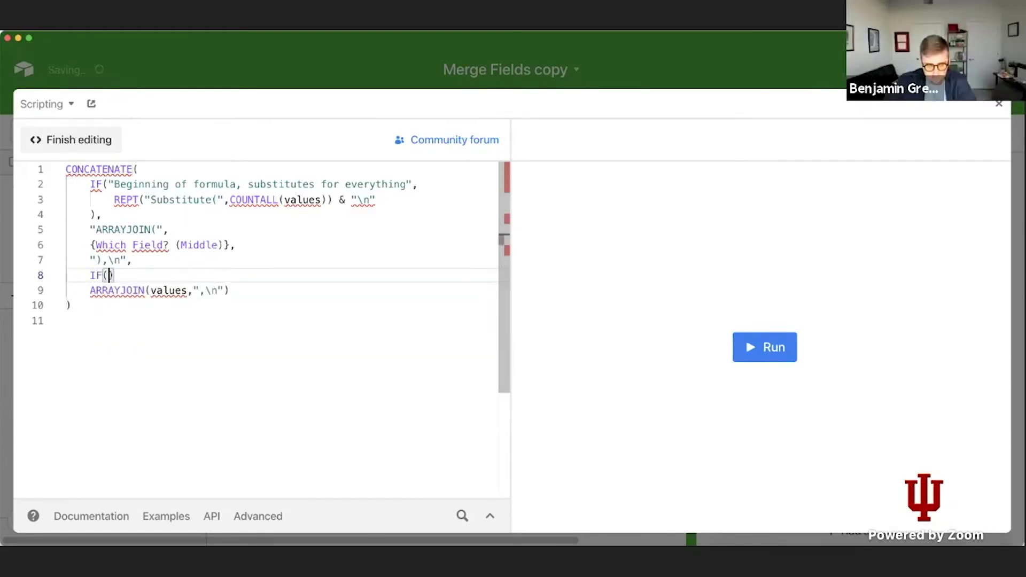
key(BackSpace)
key(Up)
key(Down)
key(Down)
key(Down)
key(Up)
key(Left)
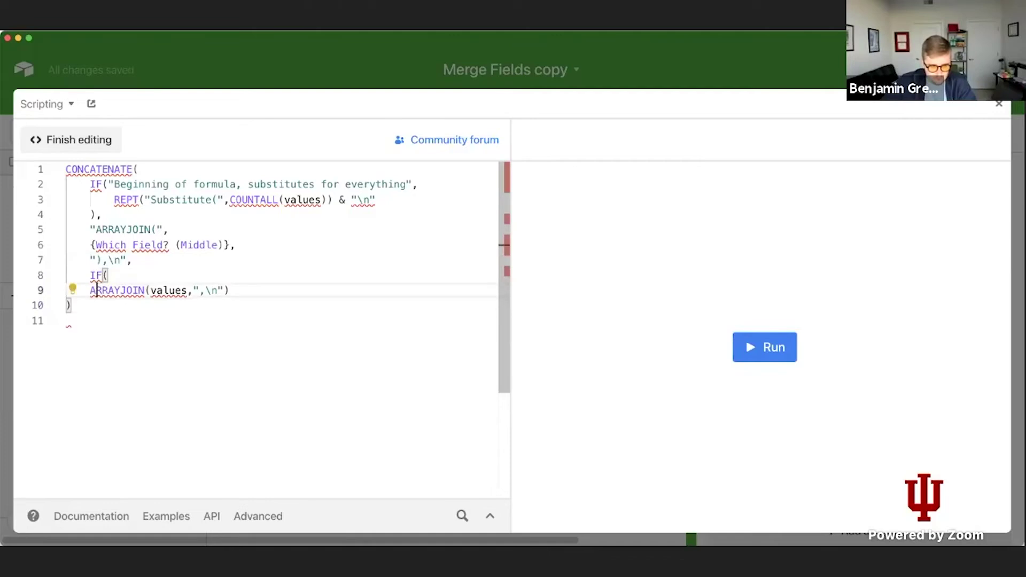
key(Tab)
key(Down)
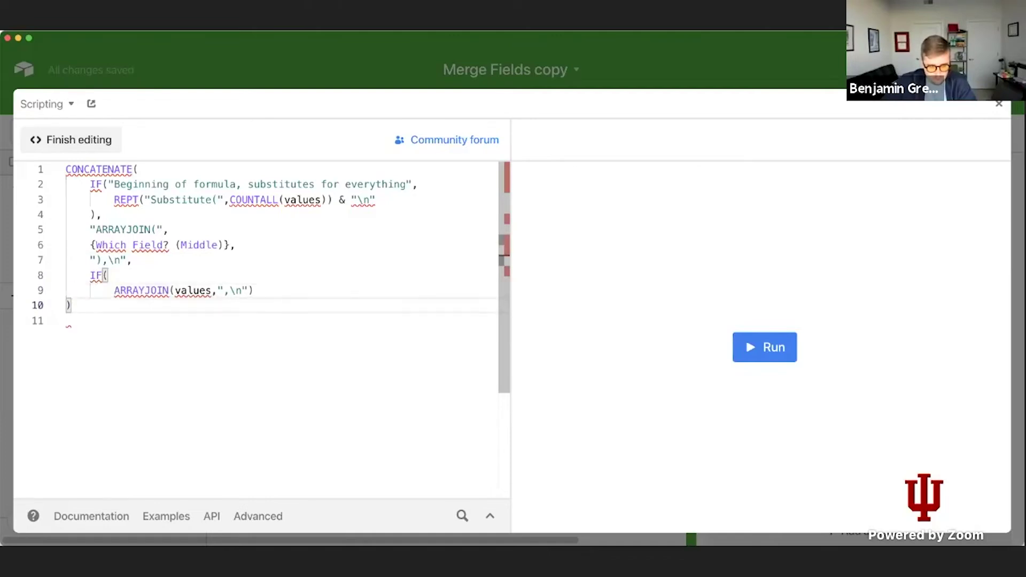
key(Left)
key(Return)
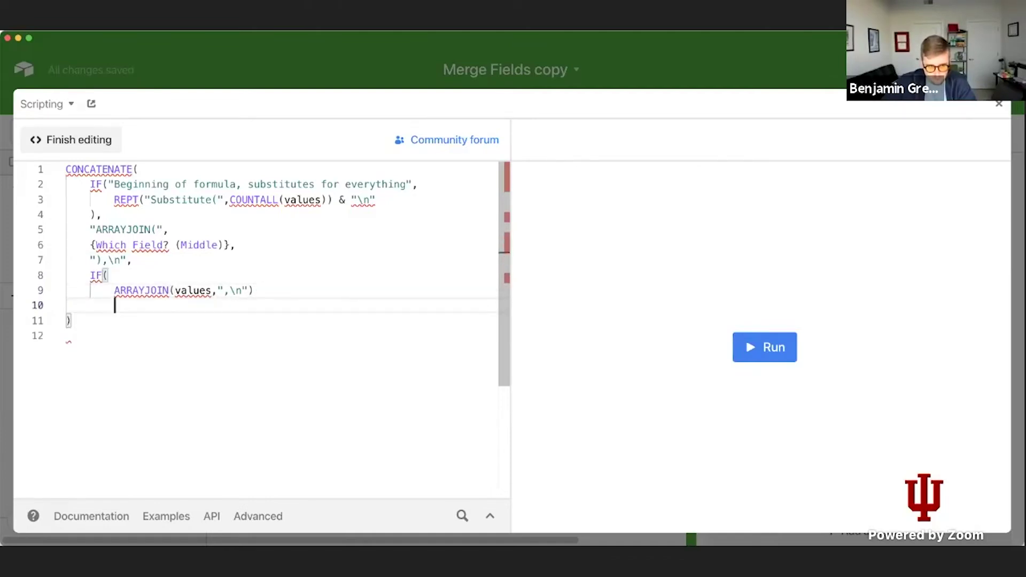
text())
Step: Label the IF with "End of formula, substituted values & placeholders"
click(137, 277)
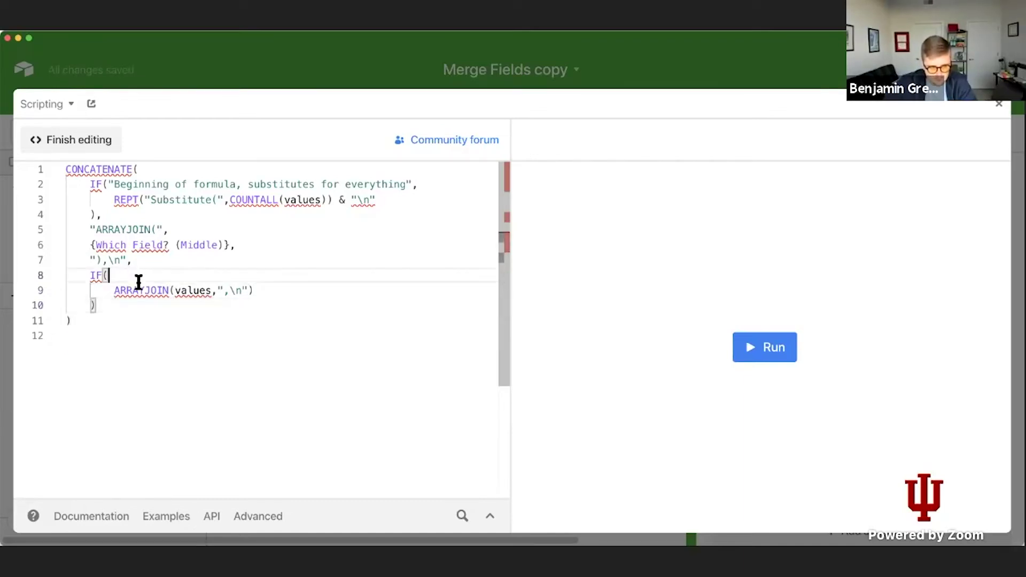
text("")
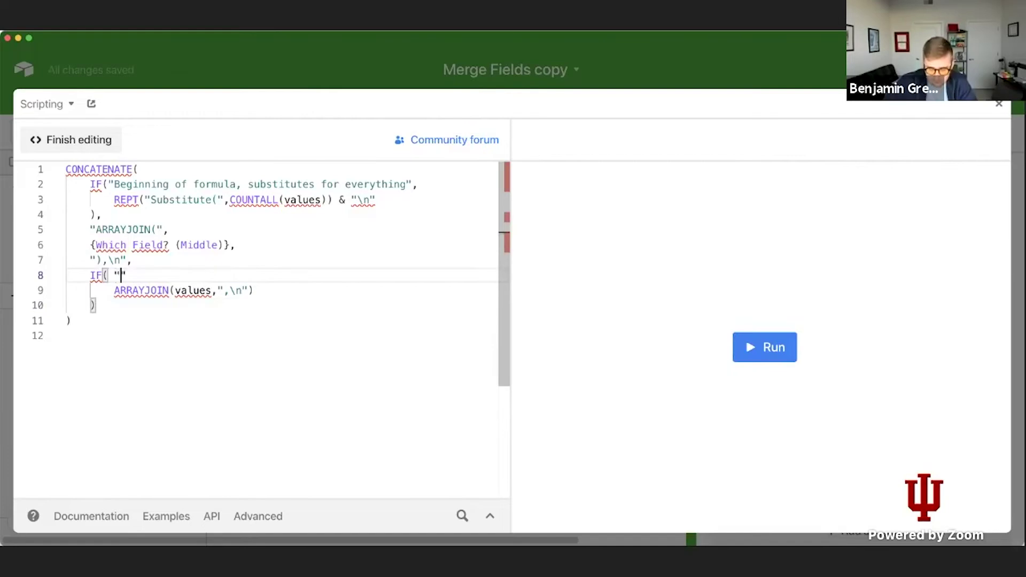
text(End )
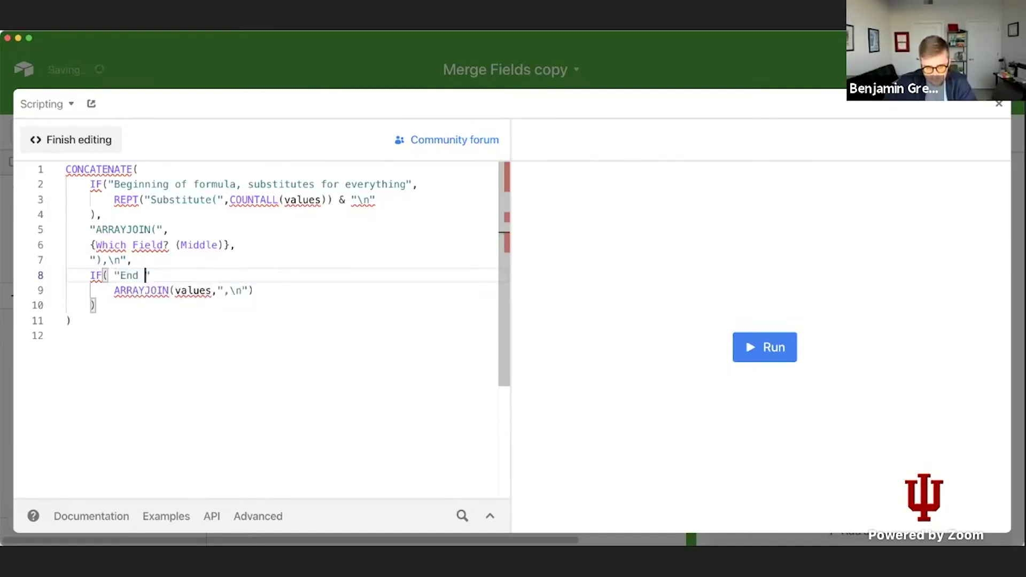
text(of formula)
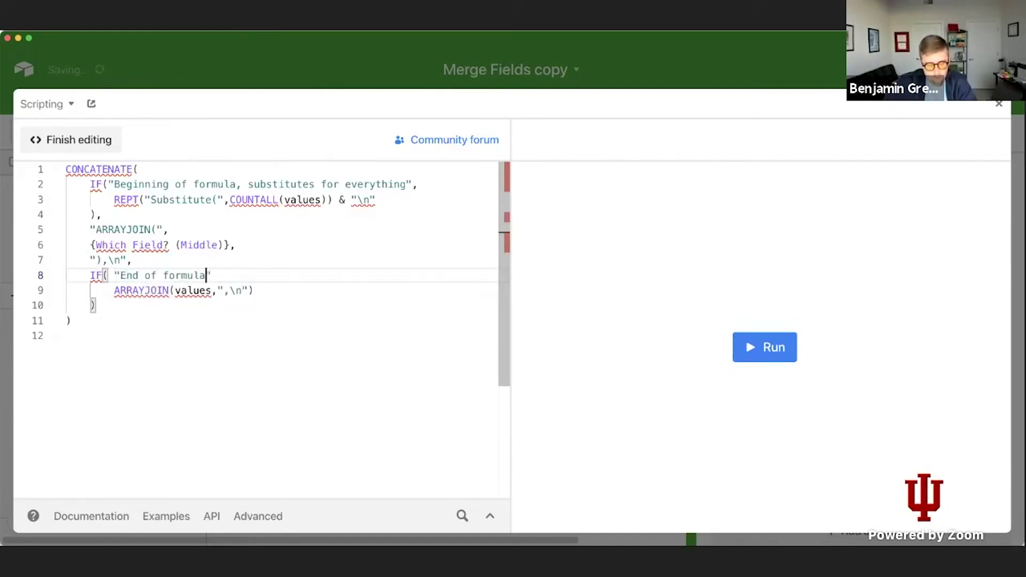
text(, sub)
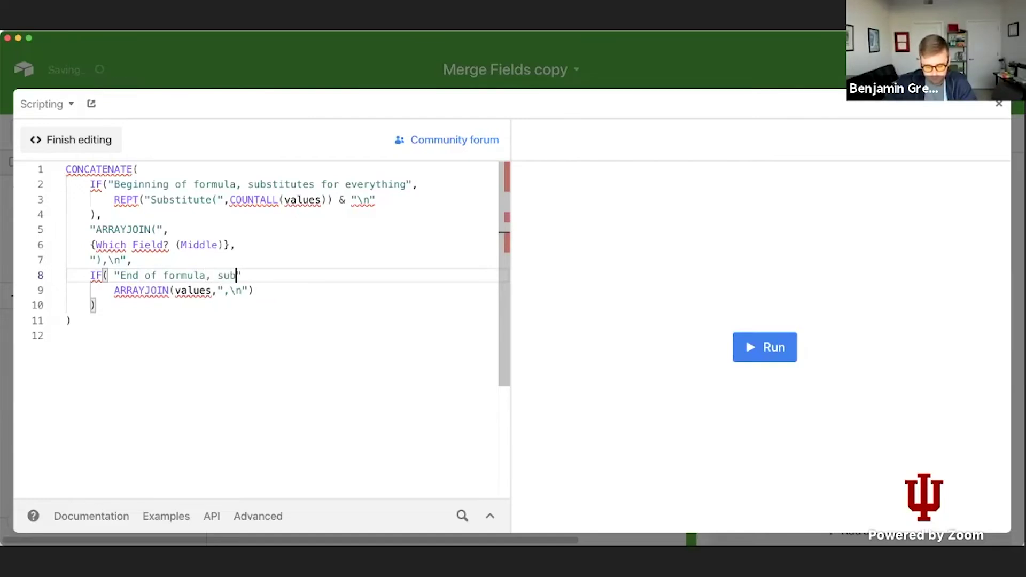
text(stituted value)
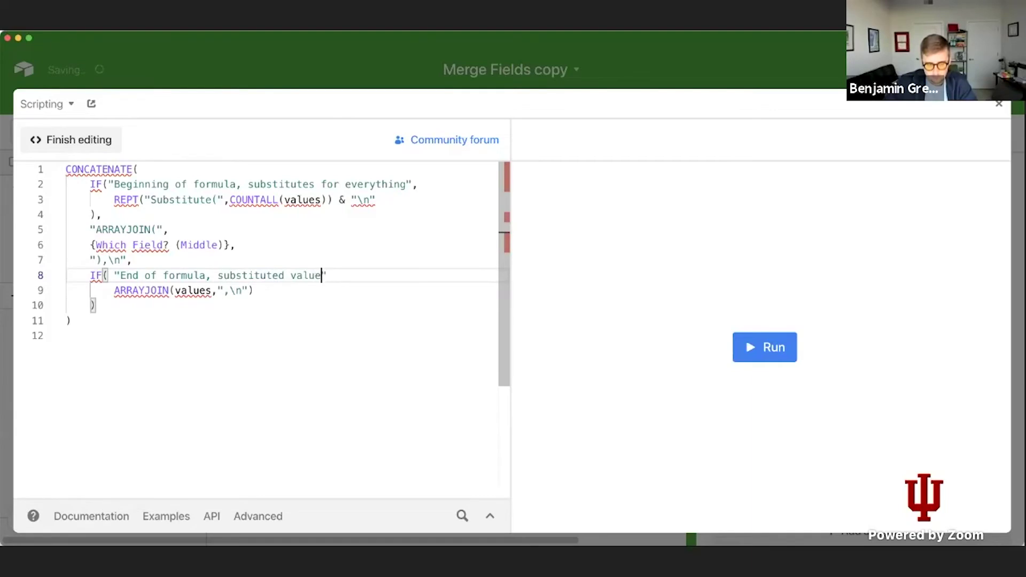
text(s & their)
key(BackSpace)
key(BackSpace)
key(BackSpace)
text(placeholders)
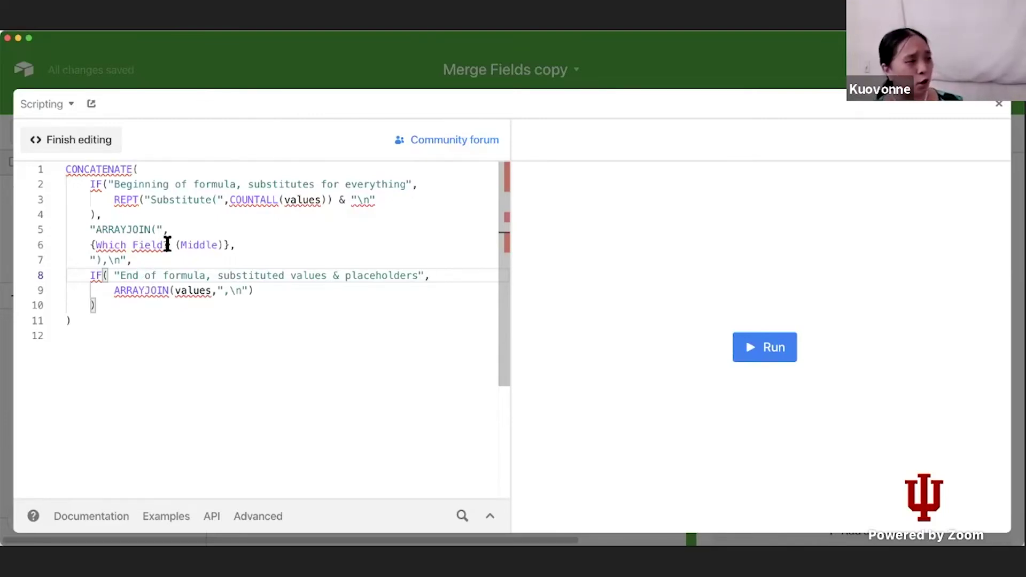
Step: Join {Which Field? (Middle)} onto line 5, replacing the comma with & on both sides
click(92, 246)
key(BackSpace)
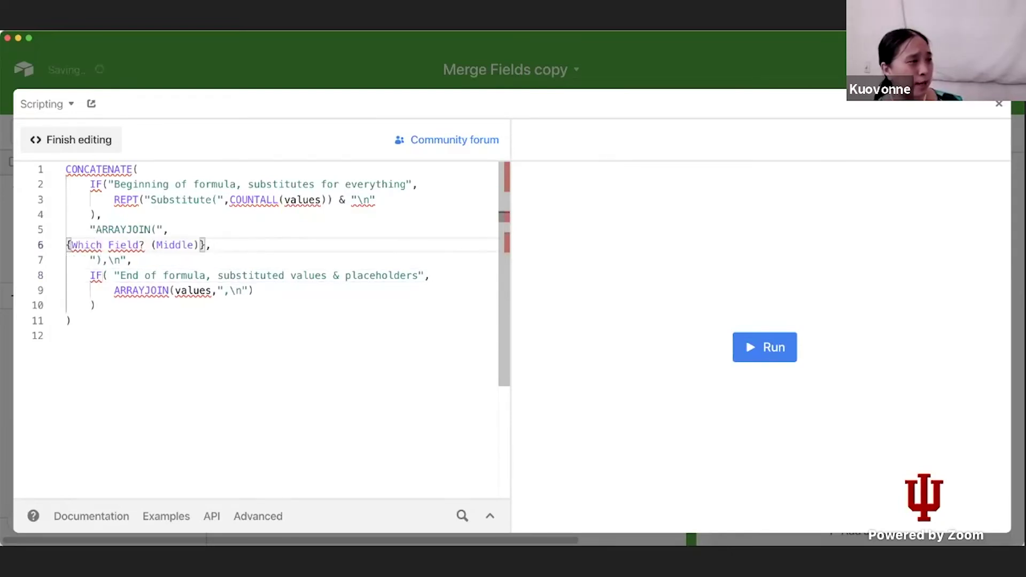
key(BackSpace)
key(BackSpace)
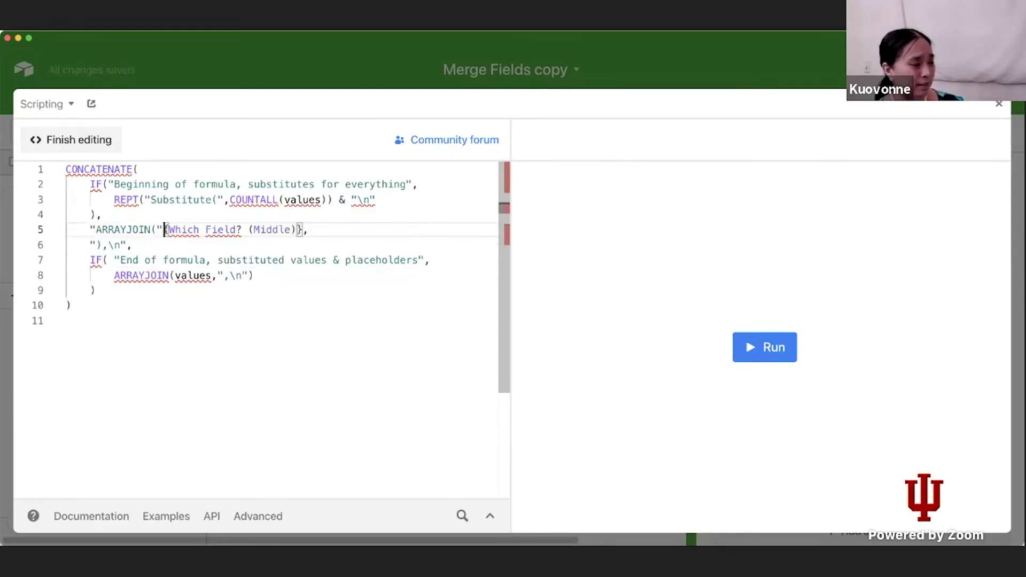
text(&)
click(91, 247)
key(BackSpace)
key(BackSpace)
key(BackSpace)
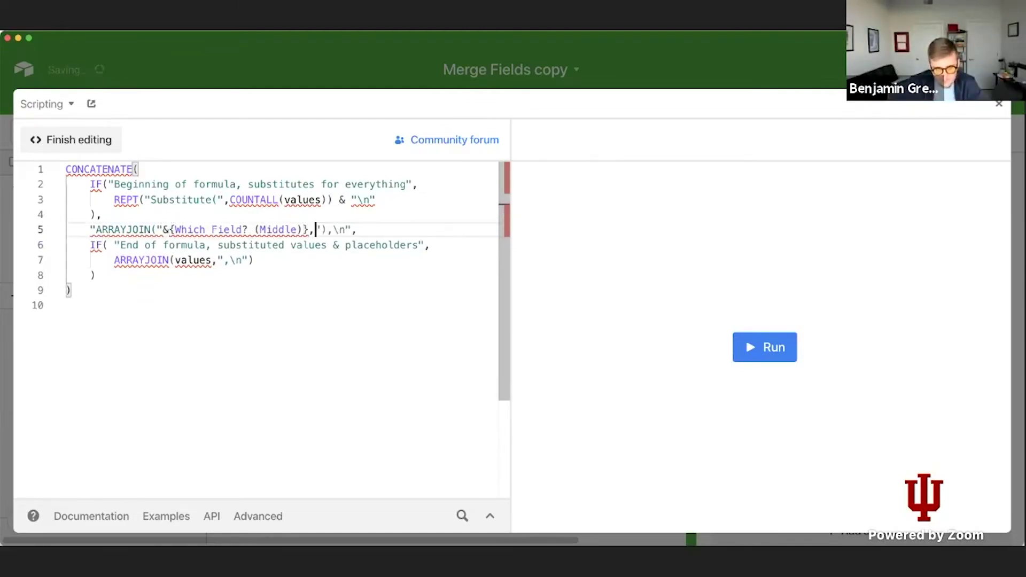
text(&)
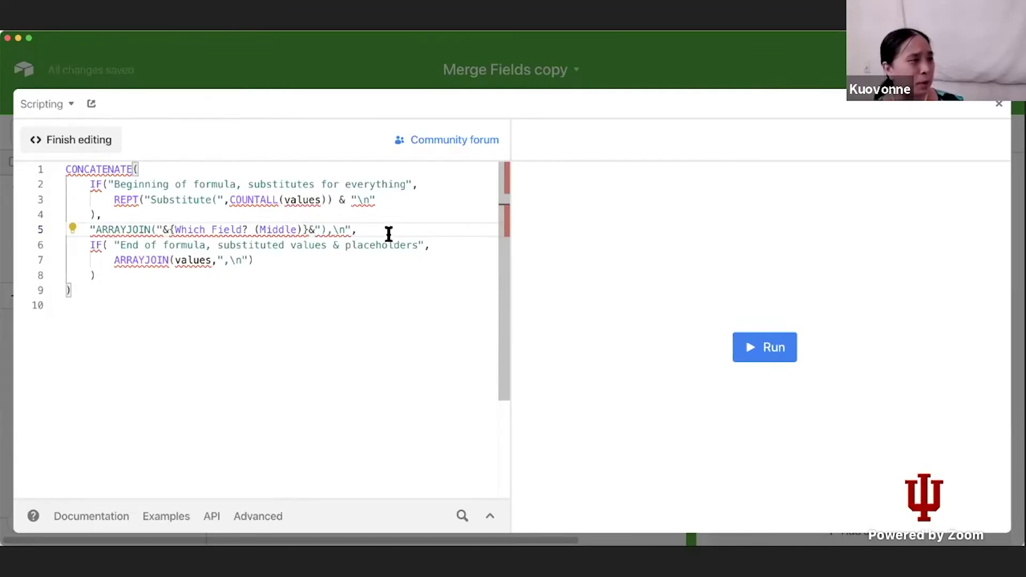
Step: Add spaces around both ampersands on line 5
click(344, 263)
click(291, 303)
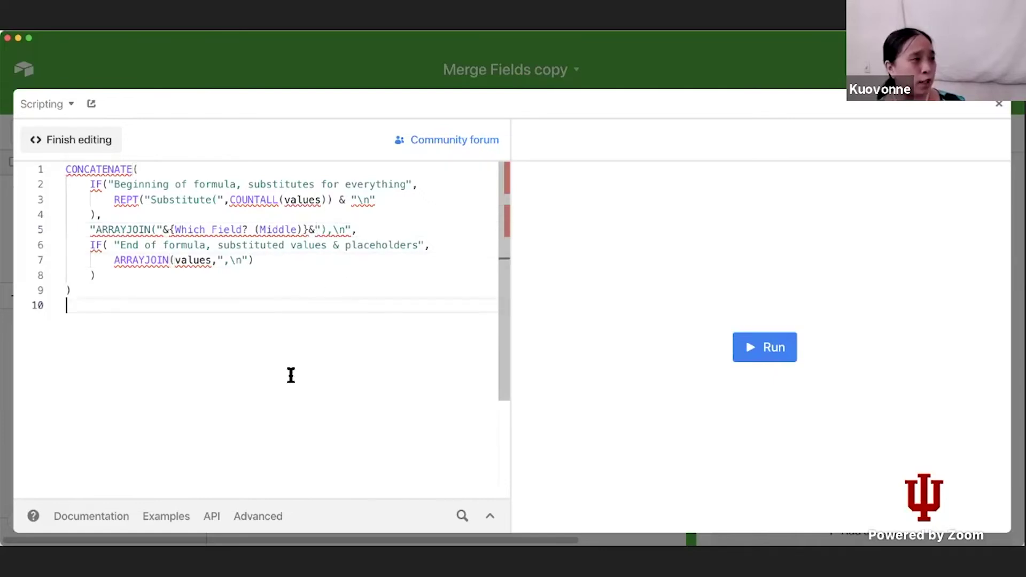
key(super+a)
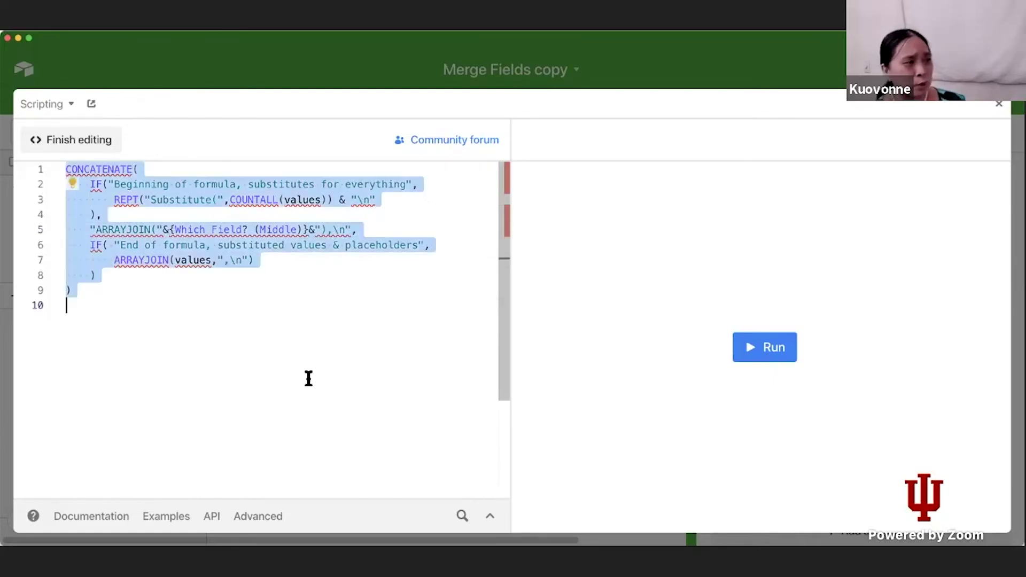
click(167, 230)
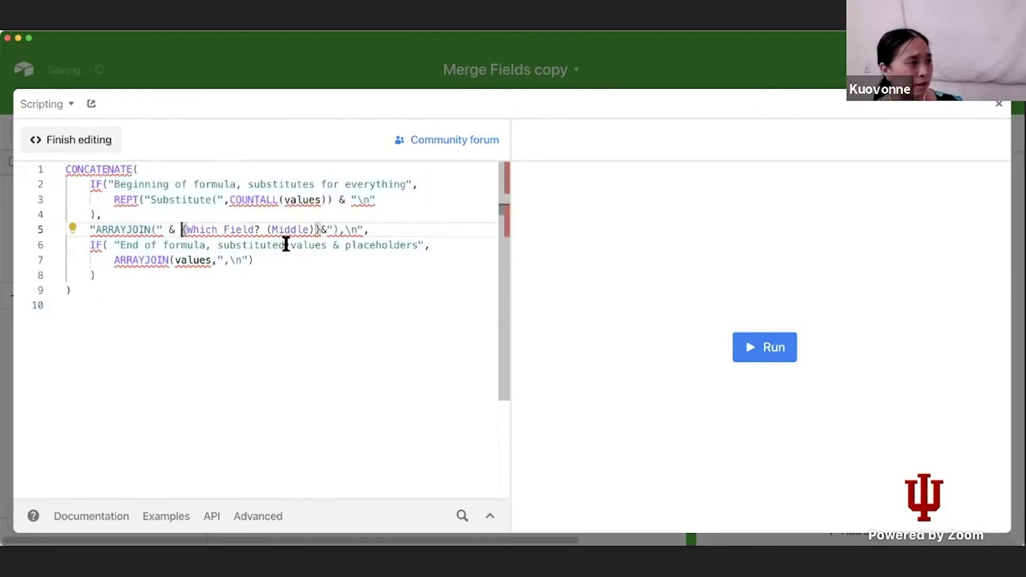
click(321, 231)
click(337, 233)
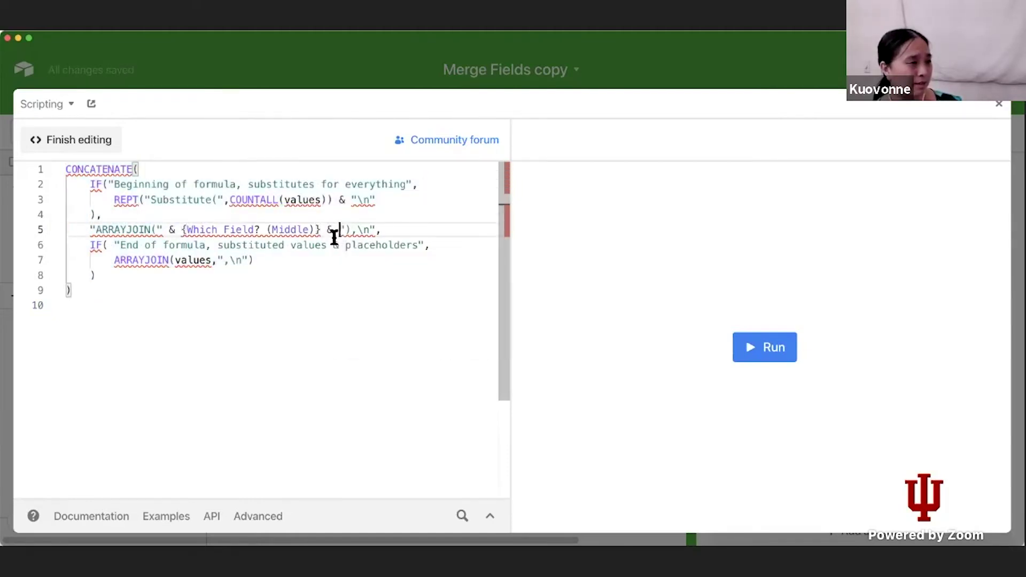
click(323, 293)
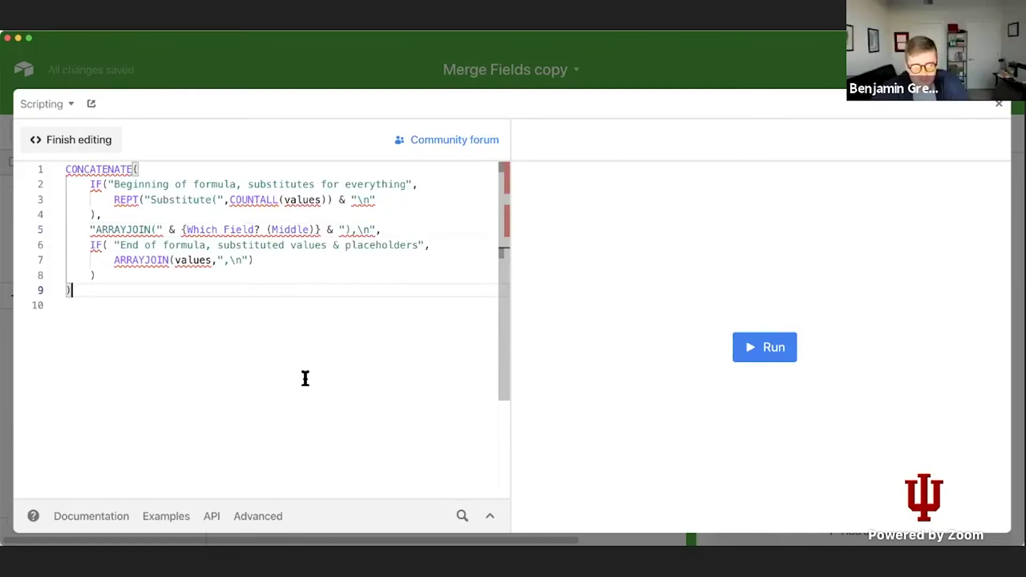
key(Down)
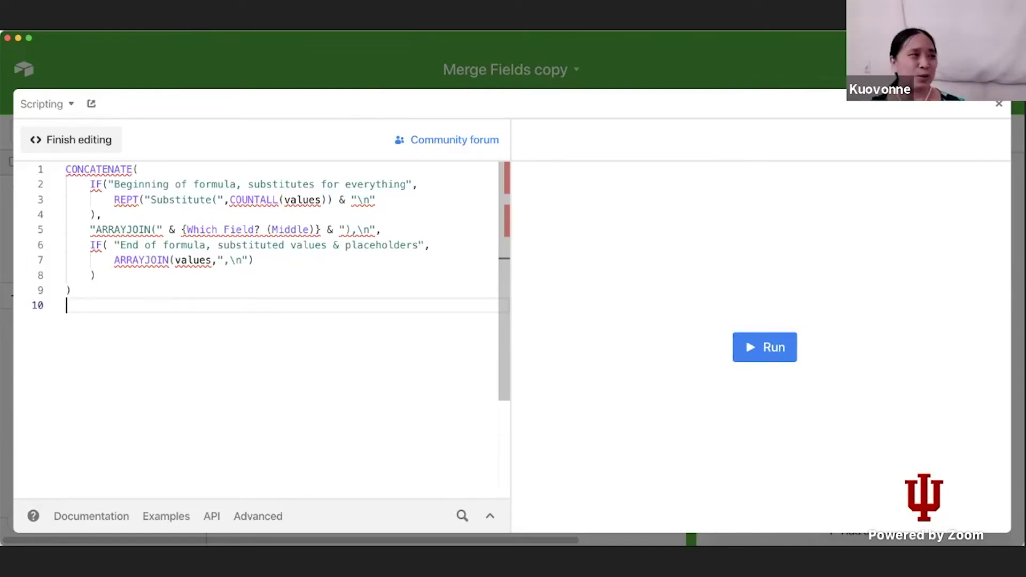
Step: Delete the stray space after IF( on line 6 and select the whole script for copying
key(super+a)
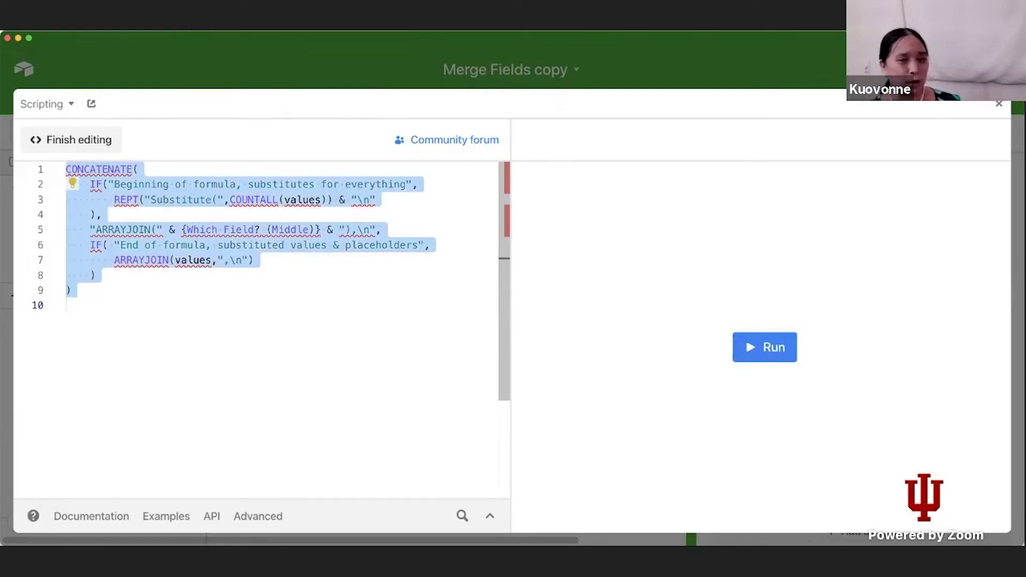
click(105, 312)
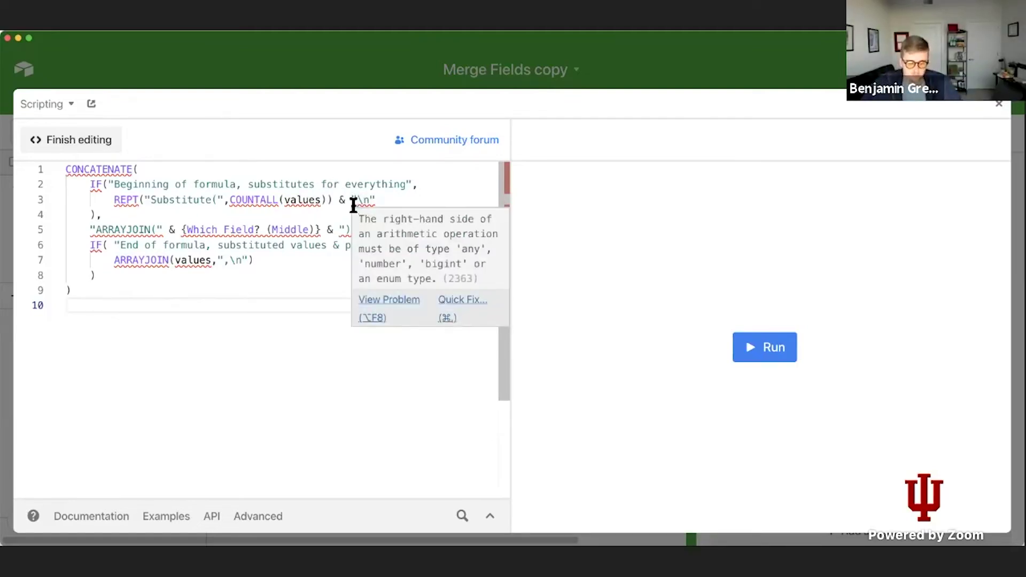
key(super+a)
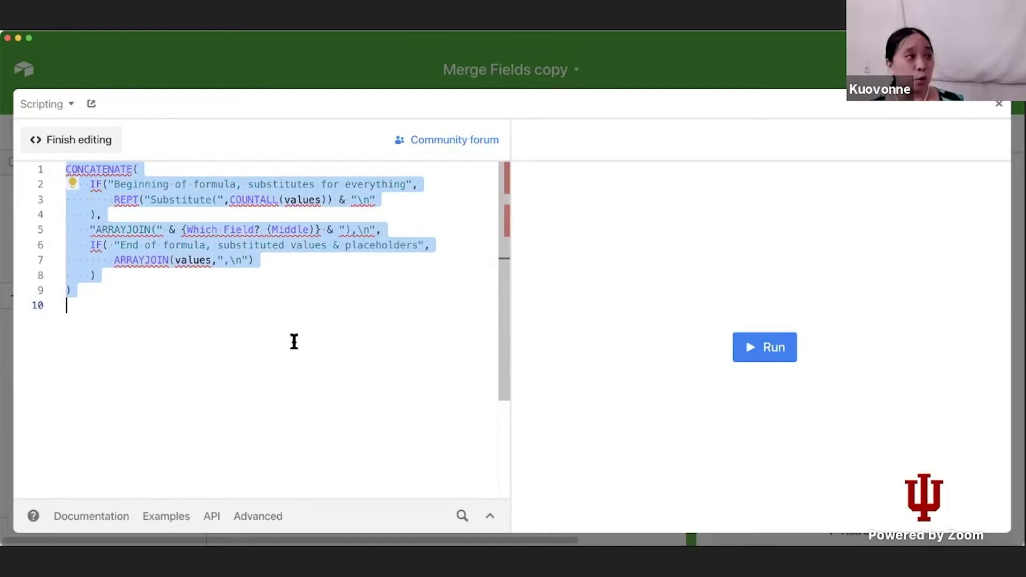
click(294, 342)
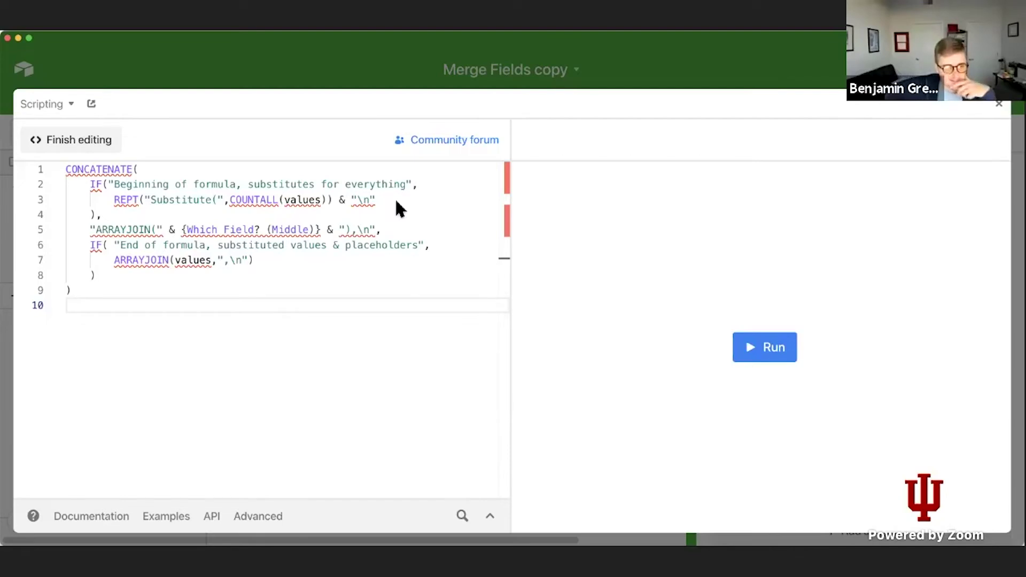
click(109, 231)
click(115, 245)
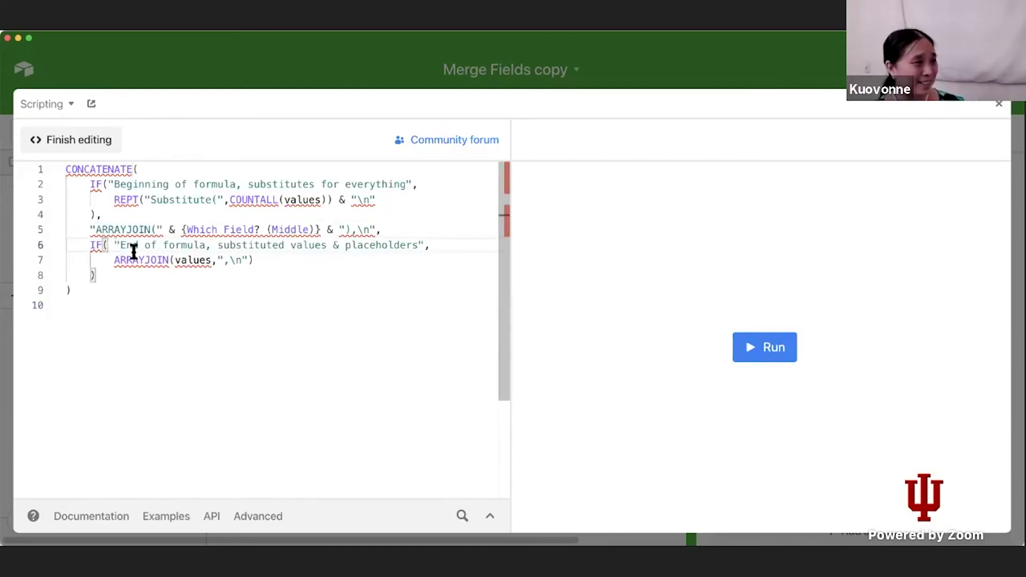
key(Delete)
key(super+a)
key(super+c)
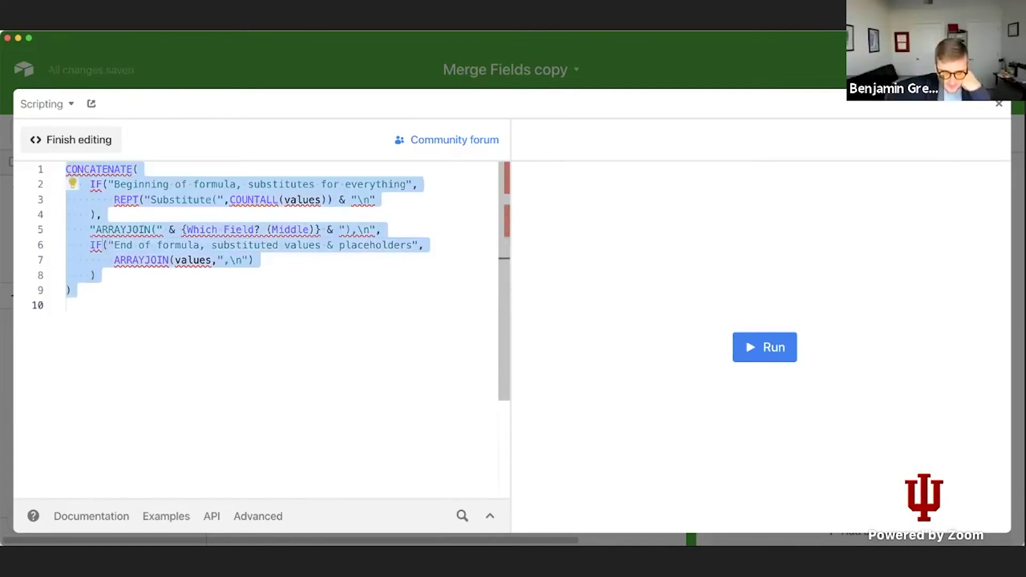
Step: Paste the multiline CONCATENATE formula over the Formula to copy aggregation formula and save
click(999, 106)
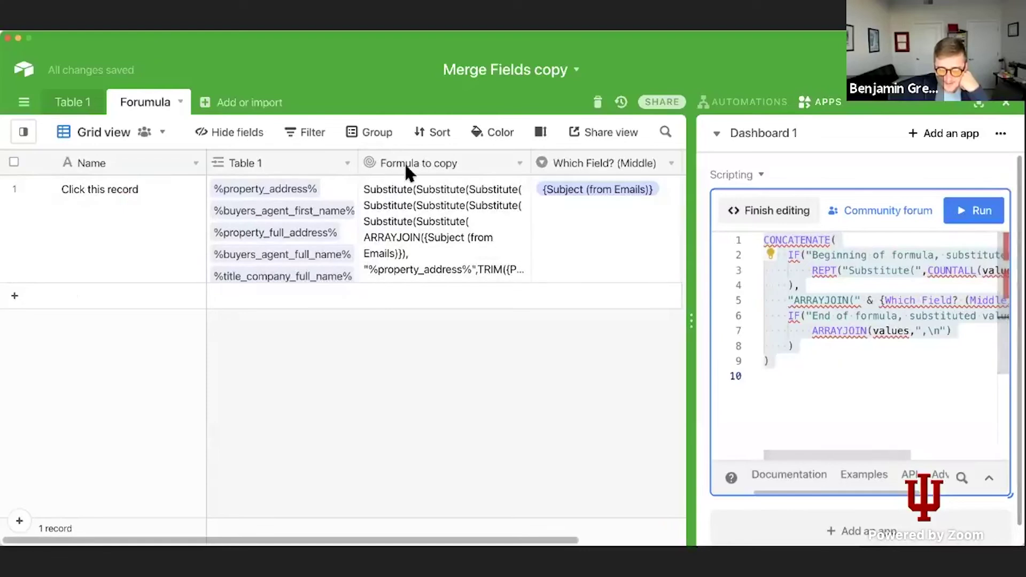
double_click(405, 162)
click(307, 456)
key(super+a)
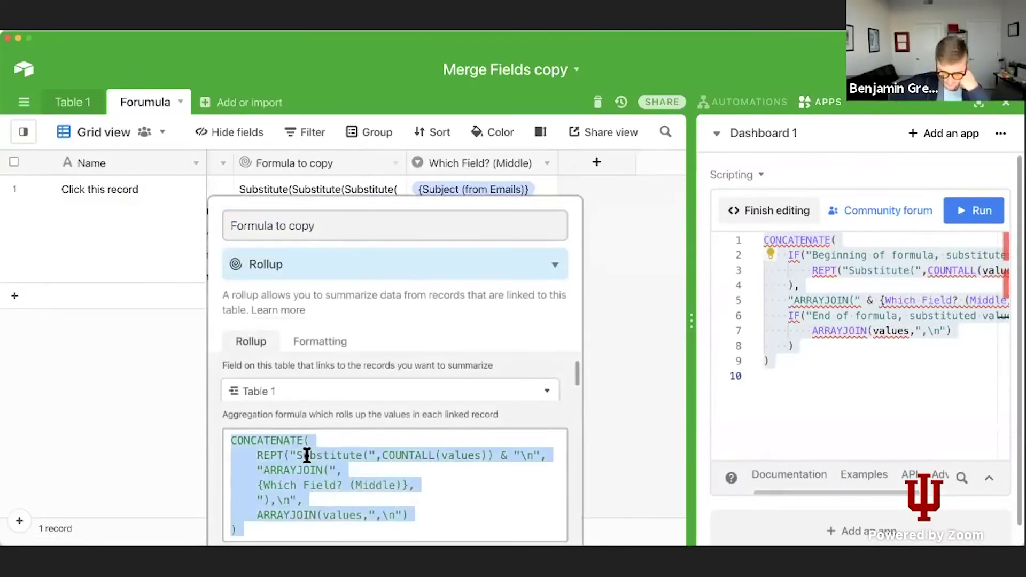
key(super+v)
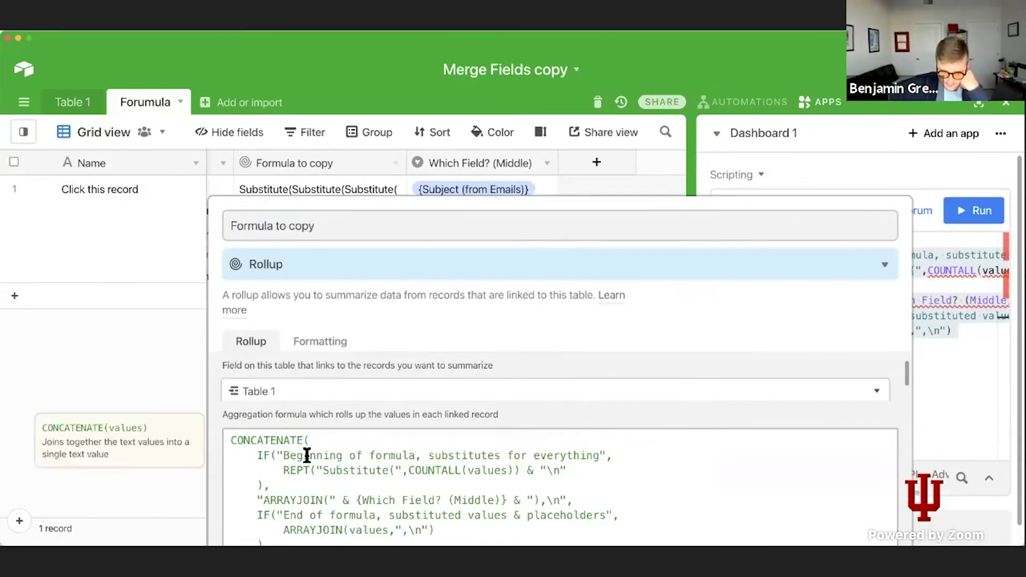
click(213, 444)
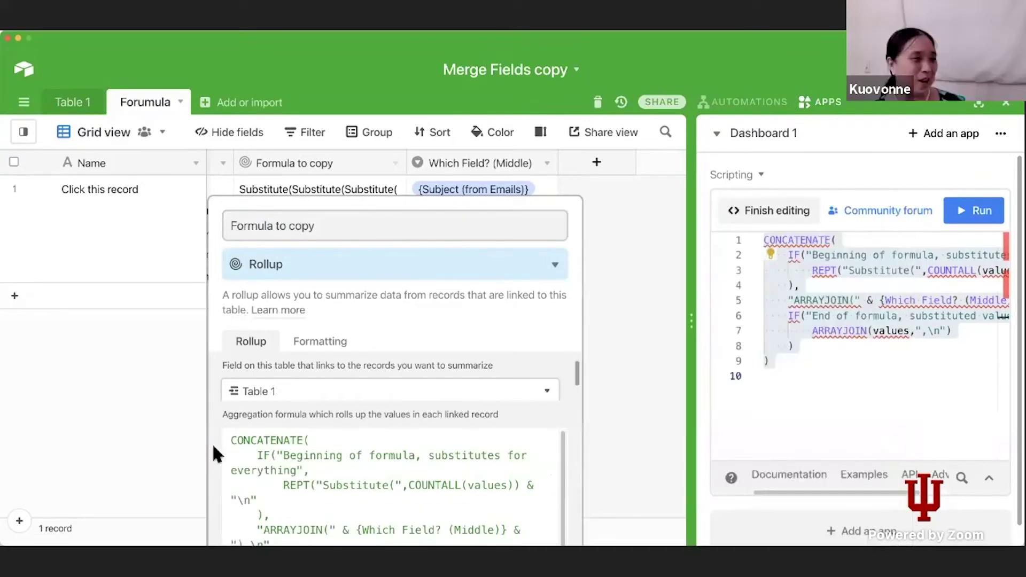
click(183, 442)
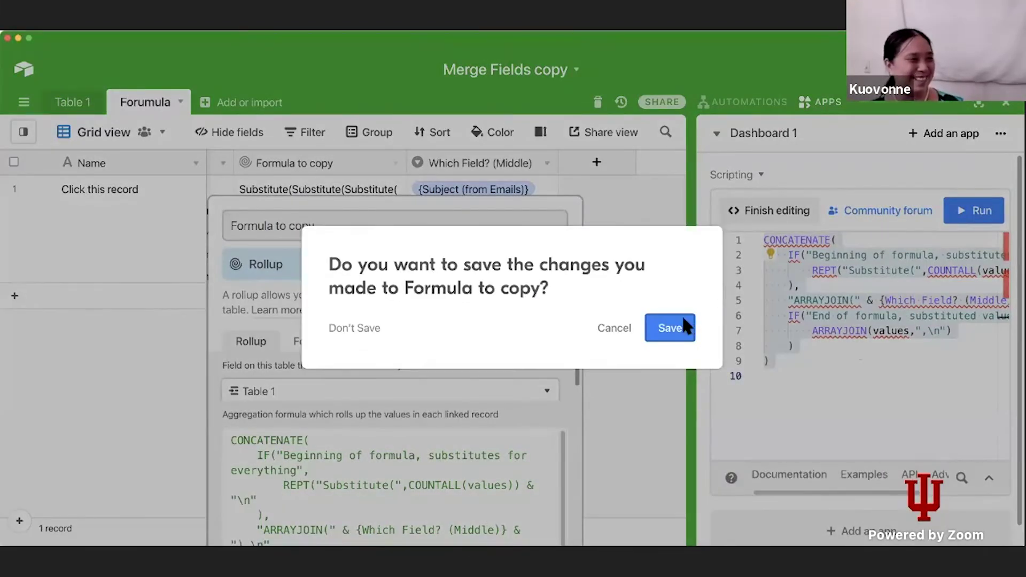
click(670, 328)
Step: Expand the Formula to copy cell to check the output, then review the field settings unchanged
click(397, 195)
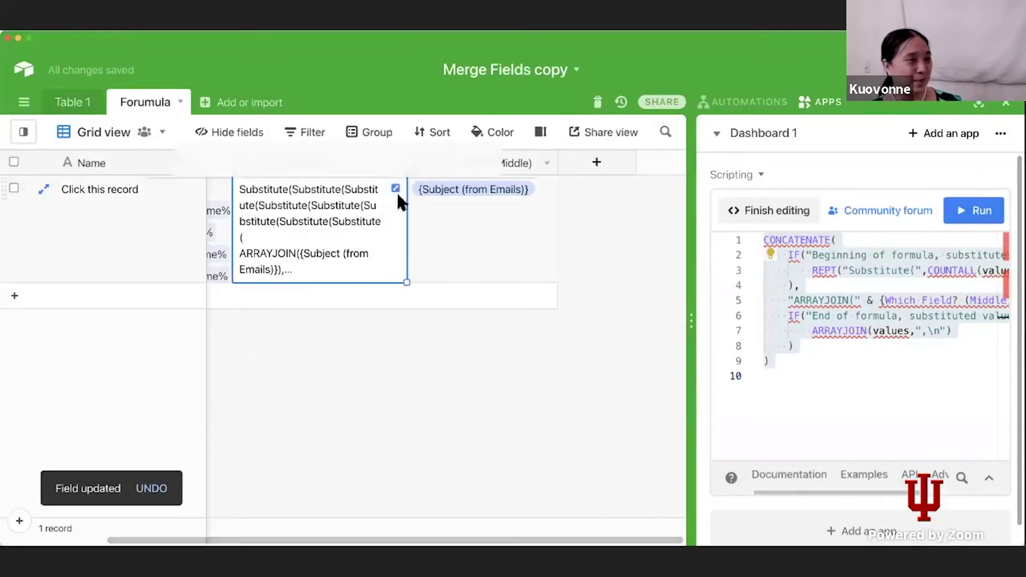
click(396, 189)
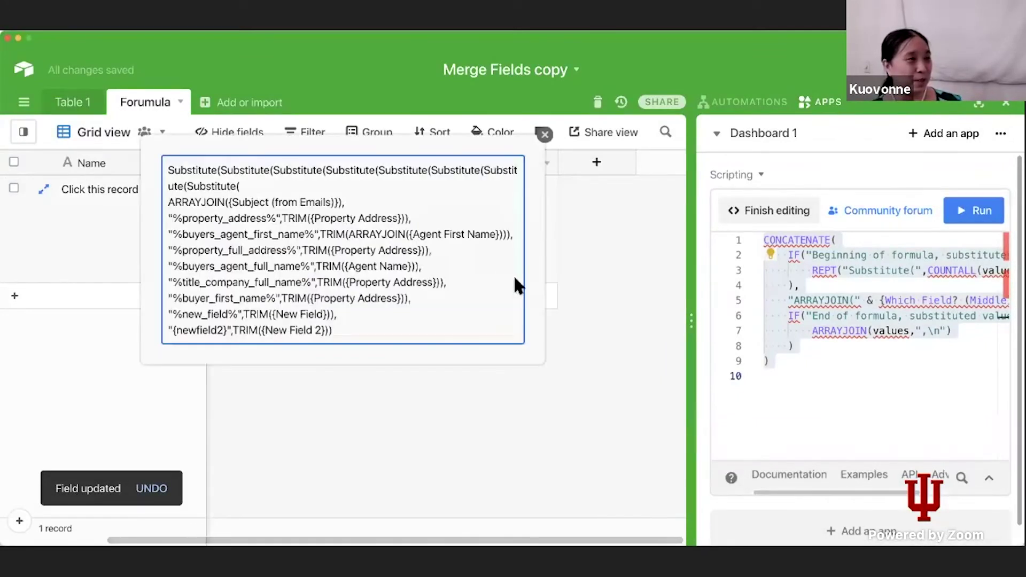
click(467, 434)
double_click(342, 163)
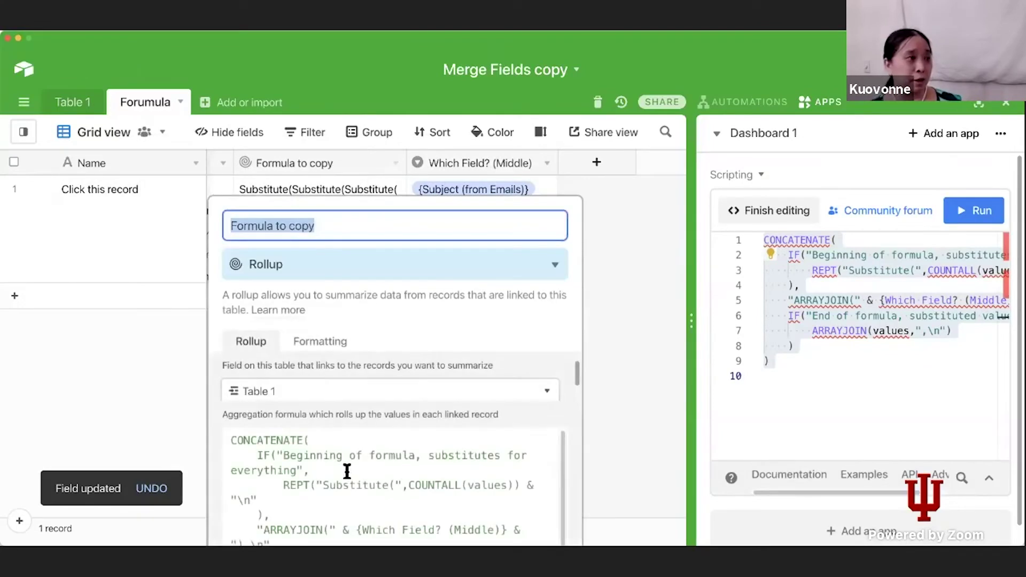
scroll(347, 471, down, 1)
scroll(347, 471, up, 1)
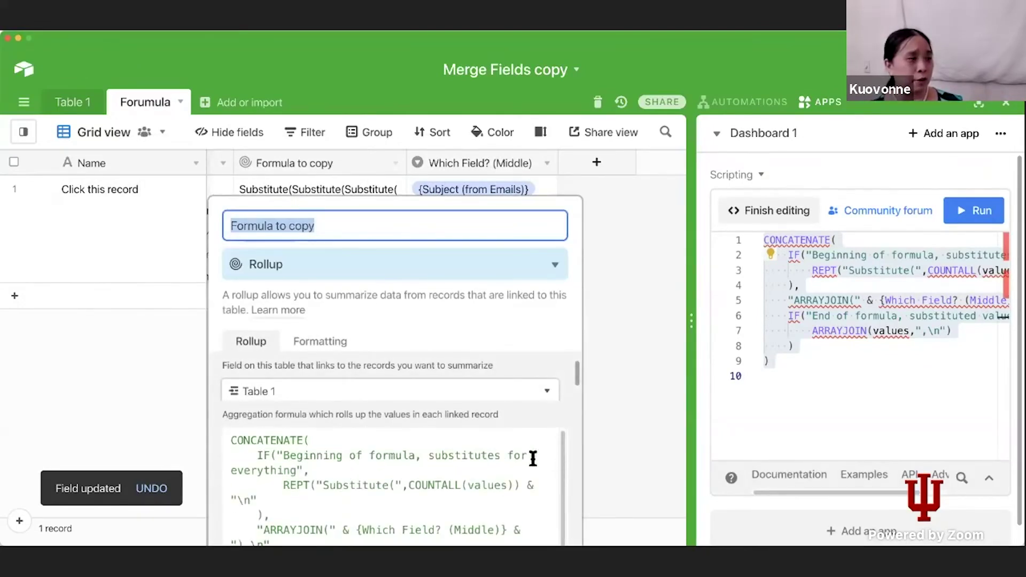
click(94, 347)
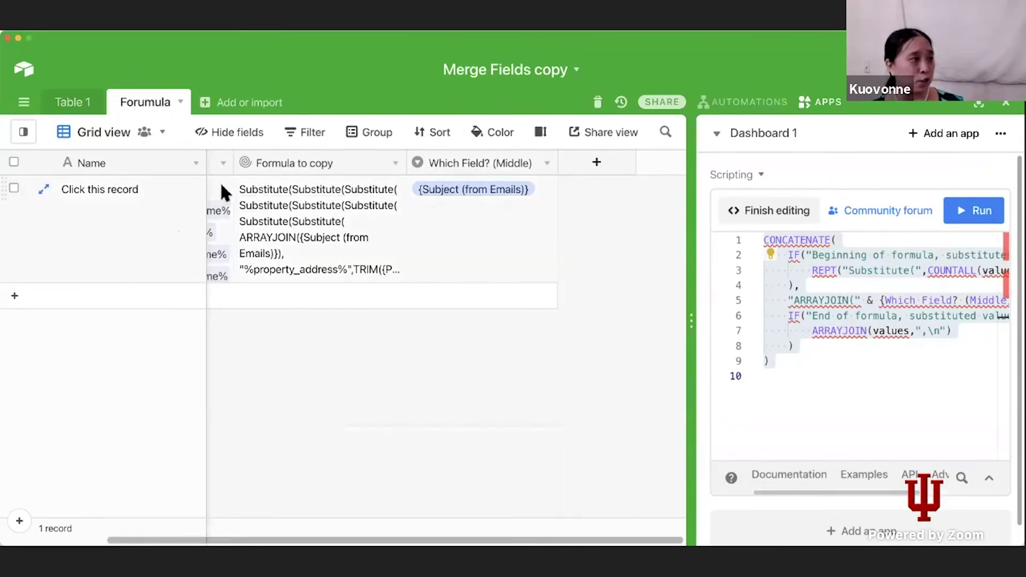
Step: Delete the Calculation 2 field from Table 1
click(72, 101)
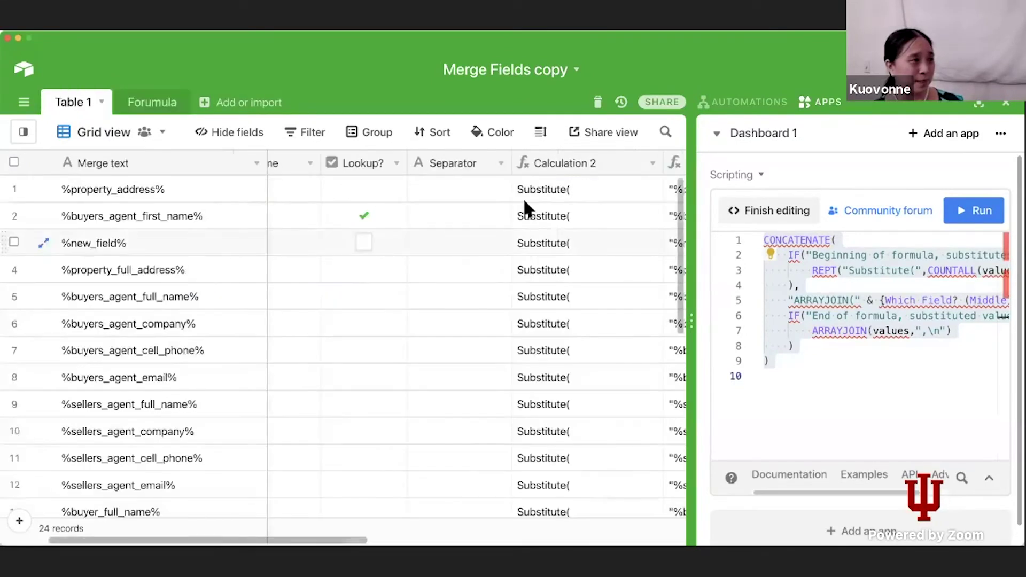
right_click(598, 165)
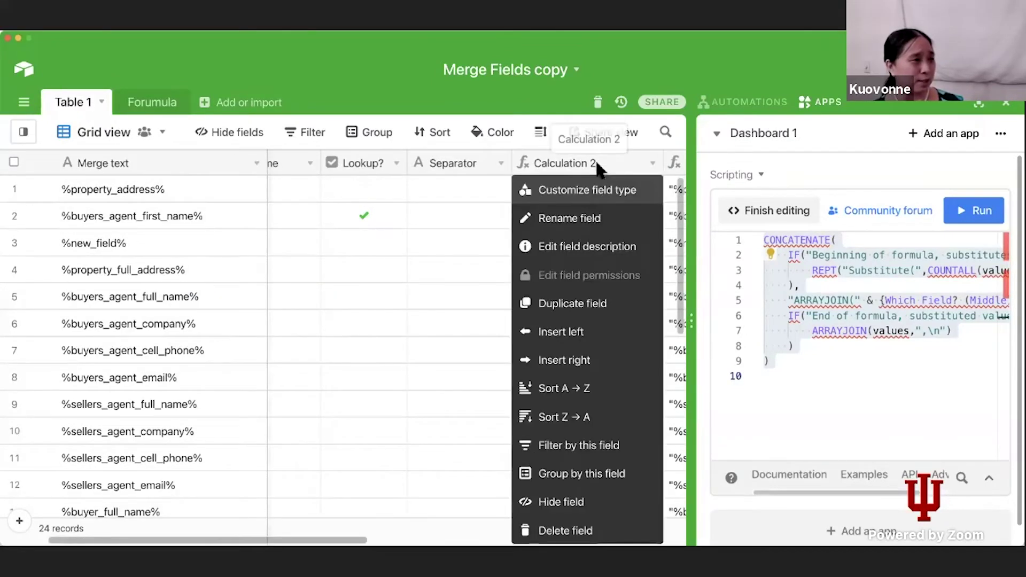
click(602, 529)
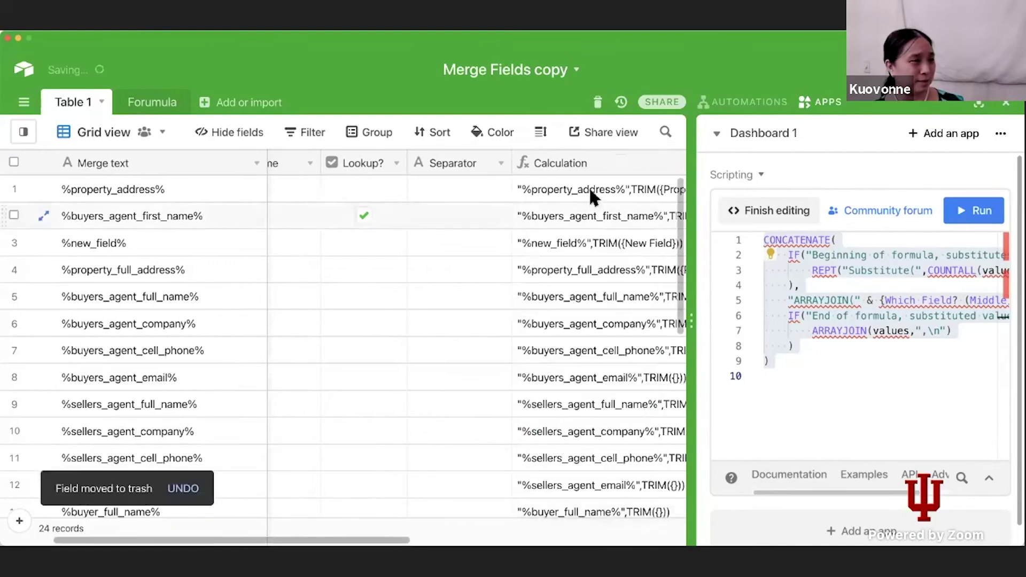
Step: Open the Calculation field's settings and select its entire formula
double_click(579, 156)
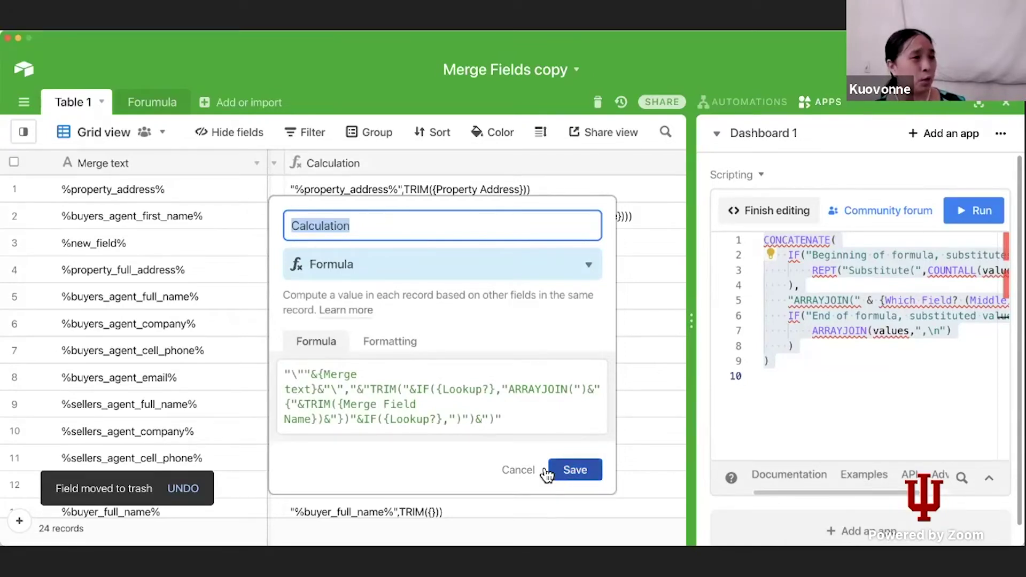
click(506, 391)
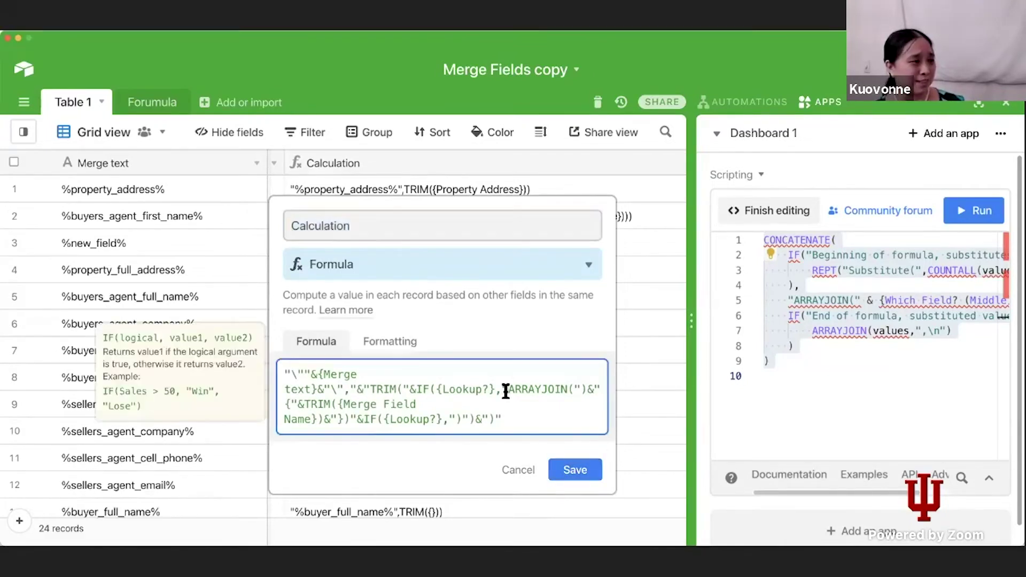
key(ctrl+a)
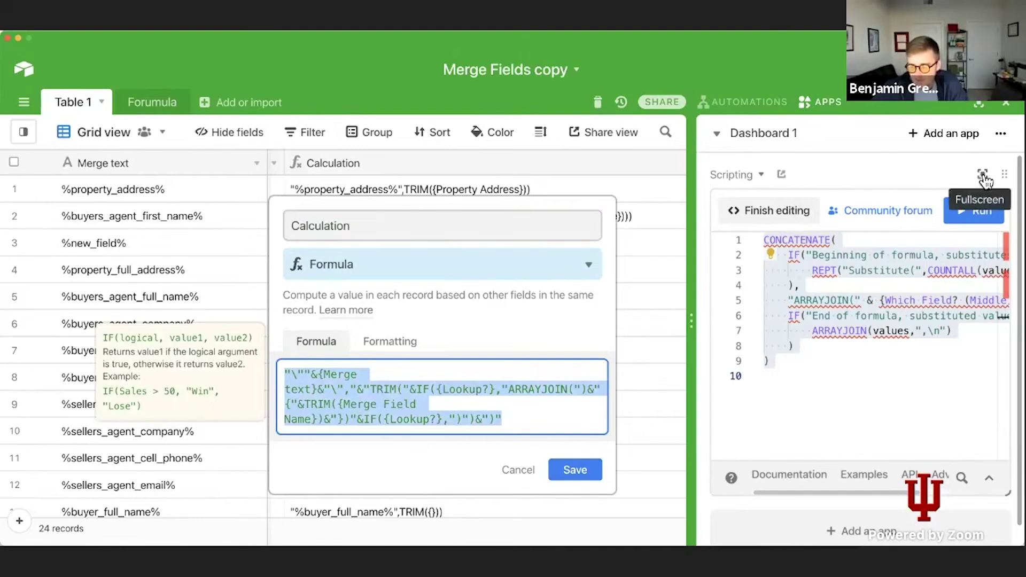
Step: In the full-screen script editor, replace the whole script with the Calculation formula on one line
click(985, 179)
click(233, 305)
key(Return)
key(Return)
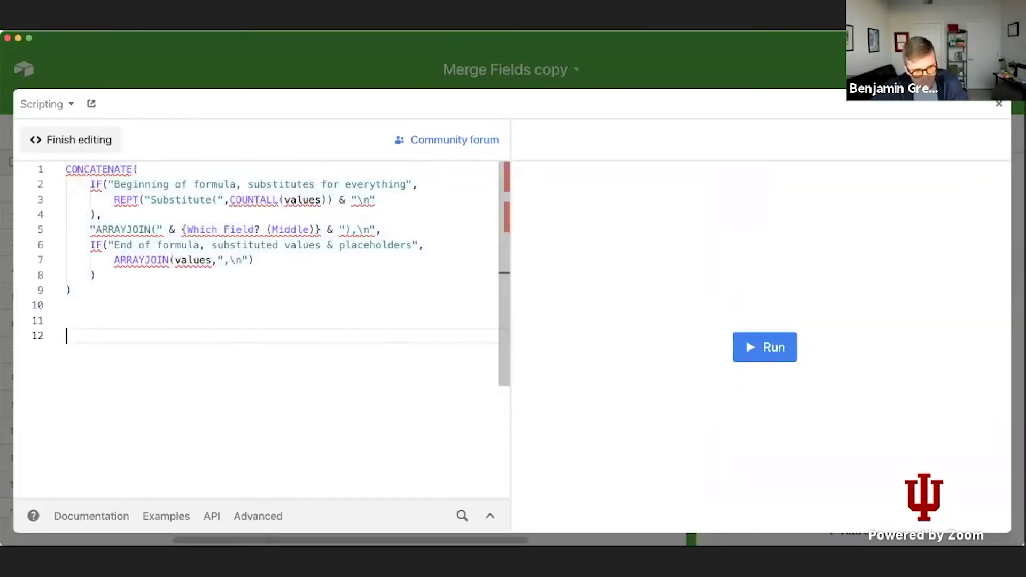
key(super+v)
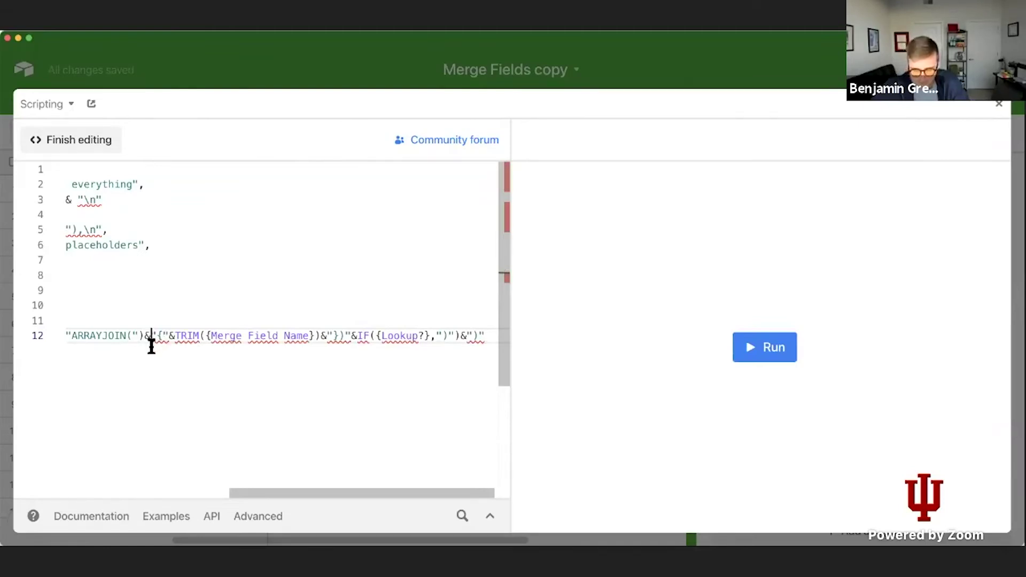
key(Return)
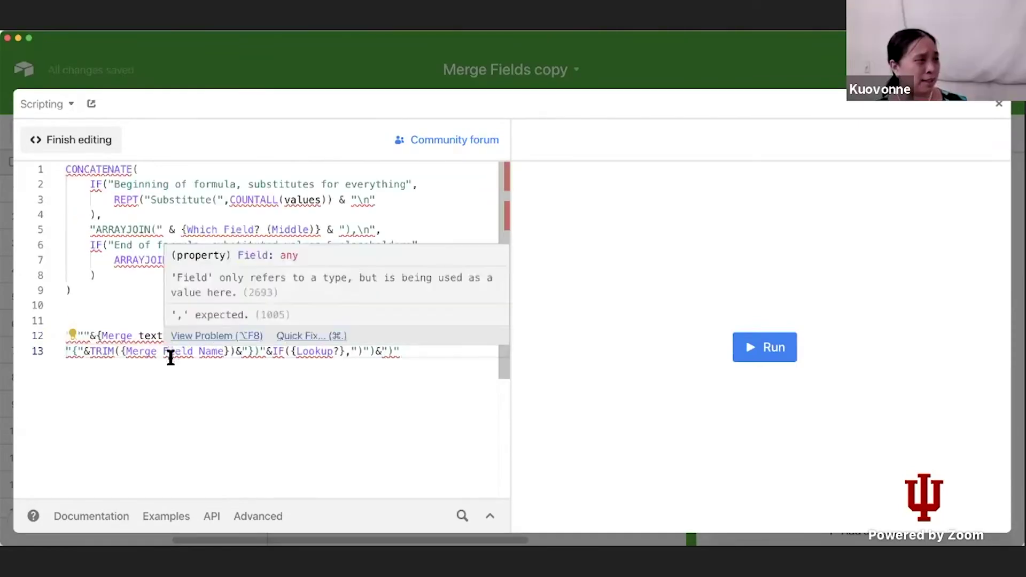
key(BackSpace)
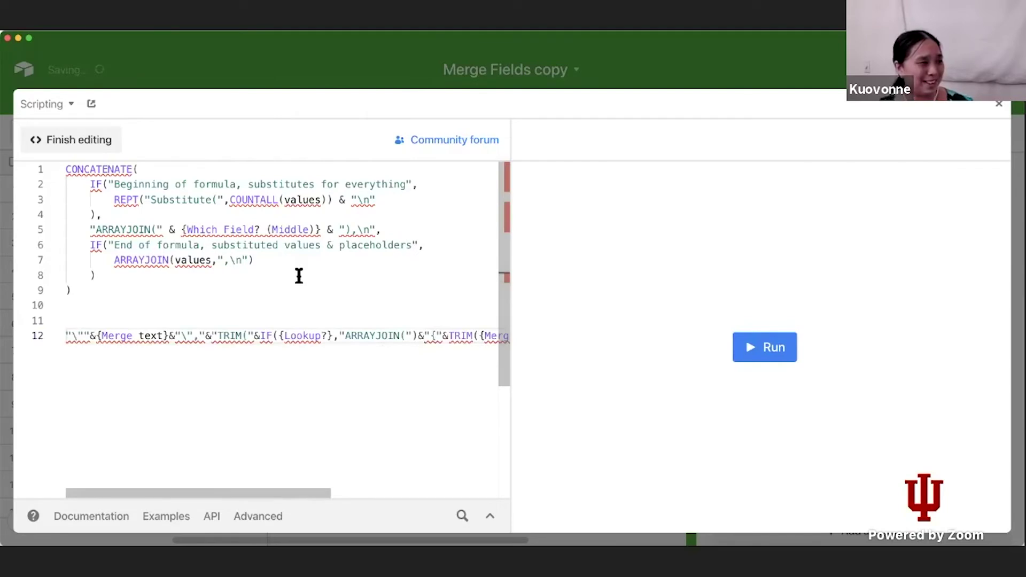
key(super+a)
text("ARRAYJOIN(")&"{"&TRIM({Merge Field Name})&"})"&IF({Lookup?},")")&")")
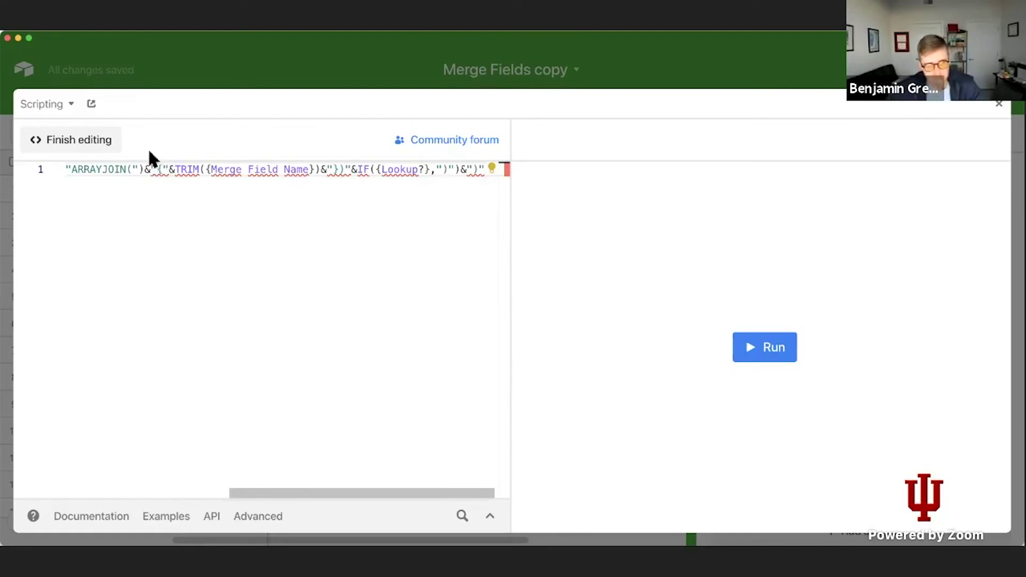
Step: Break the formula after the ARRAYJOIN part, around {Merge text}, and before the first TRIM
click(143, 169)
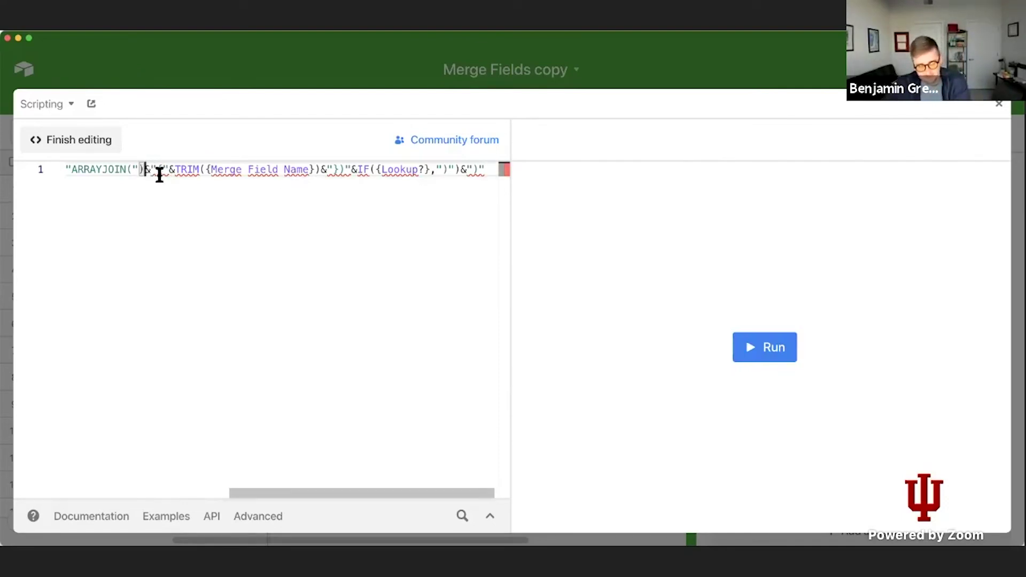
key(Return)
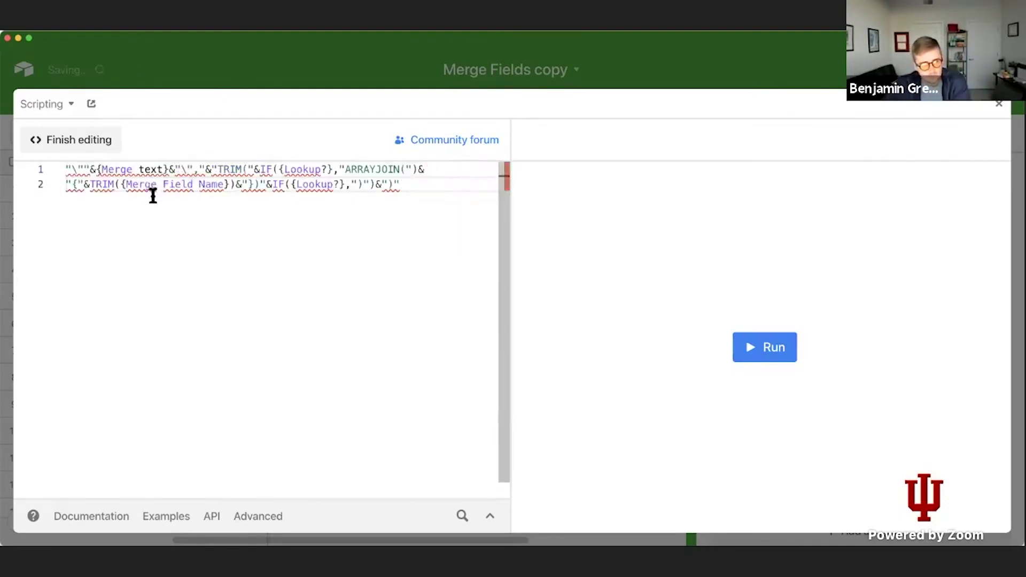
key(Left)
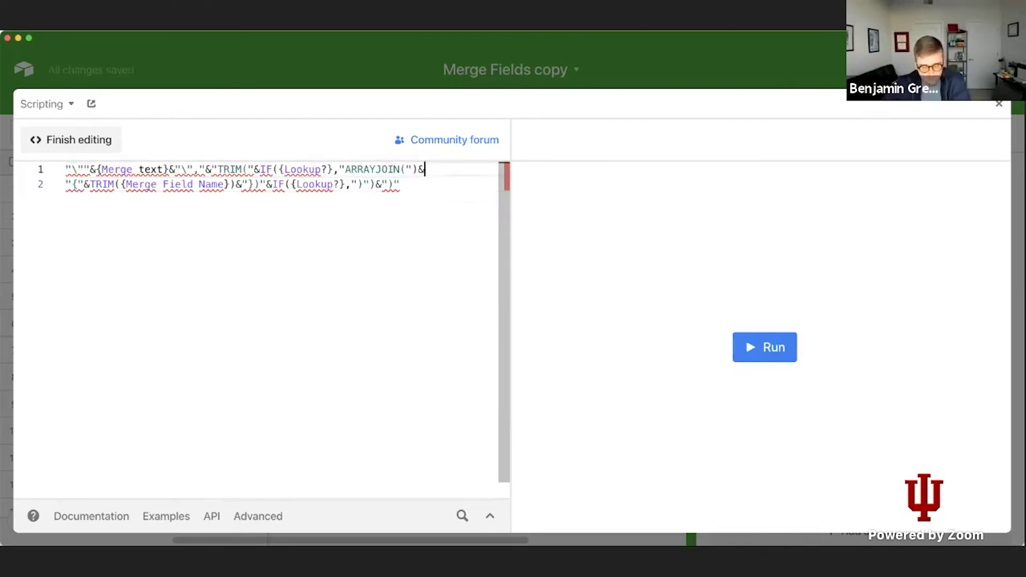
click(95, 174)
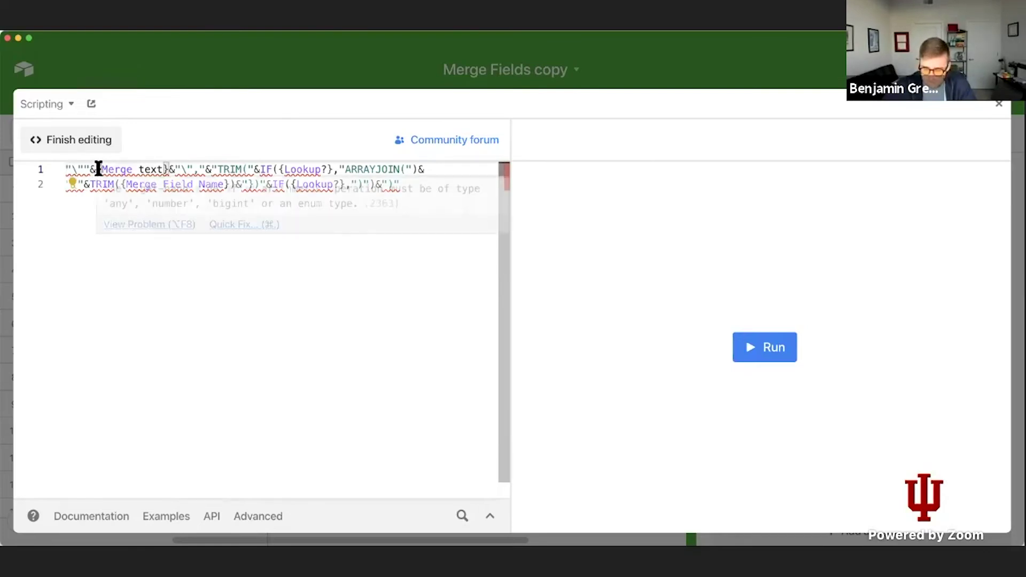
key(Return)
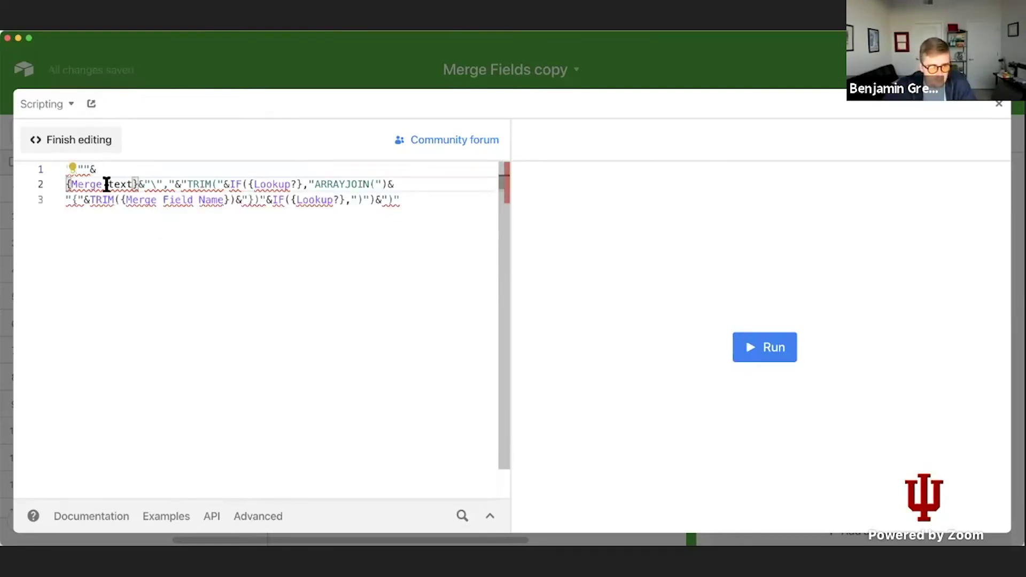
click(144, 185)
key(Return)
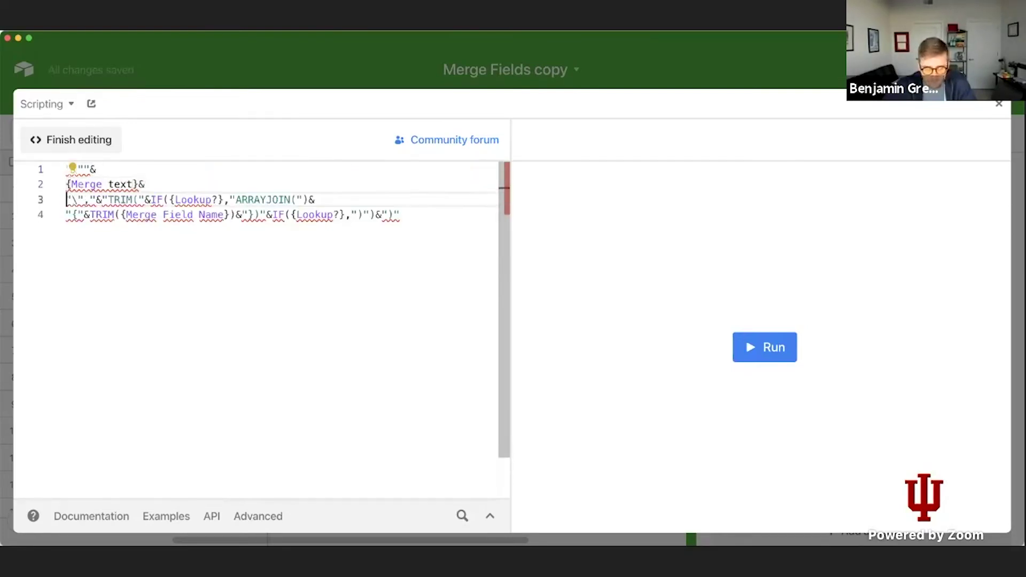
click(105, 200)
key(Return)
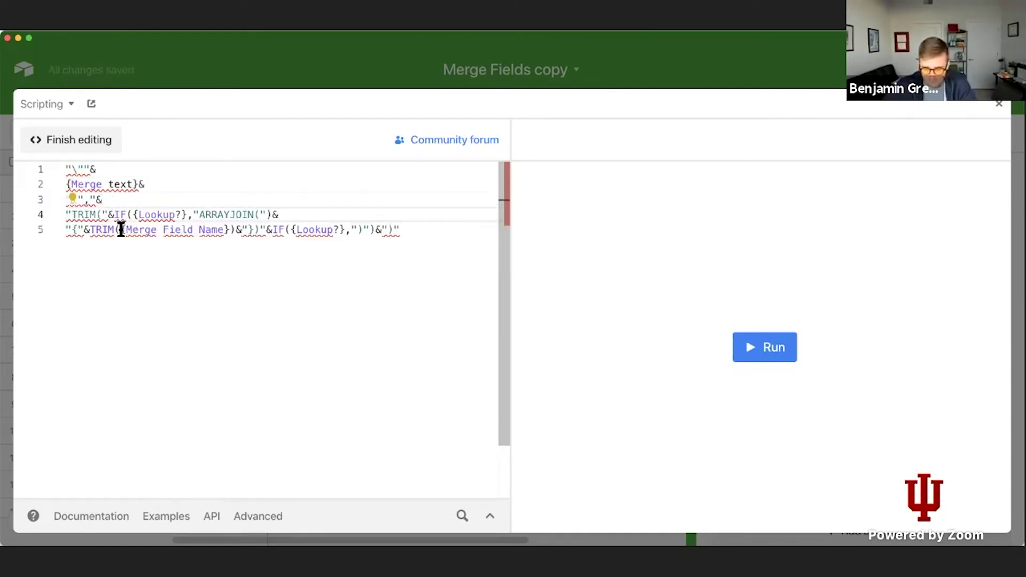
Step: Put the Lookup IF, second TRIM, closing part, final IF and closing ")" string on separate lines
click(114, 215)
key(Return)
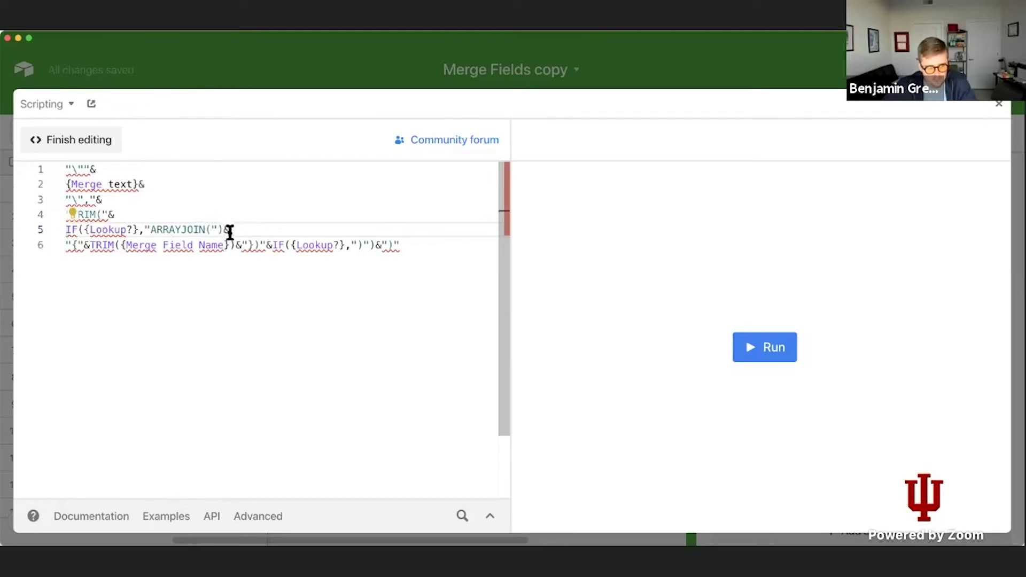
click(92, 246)
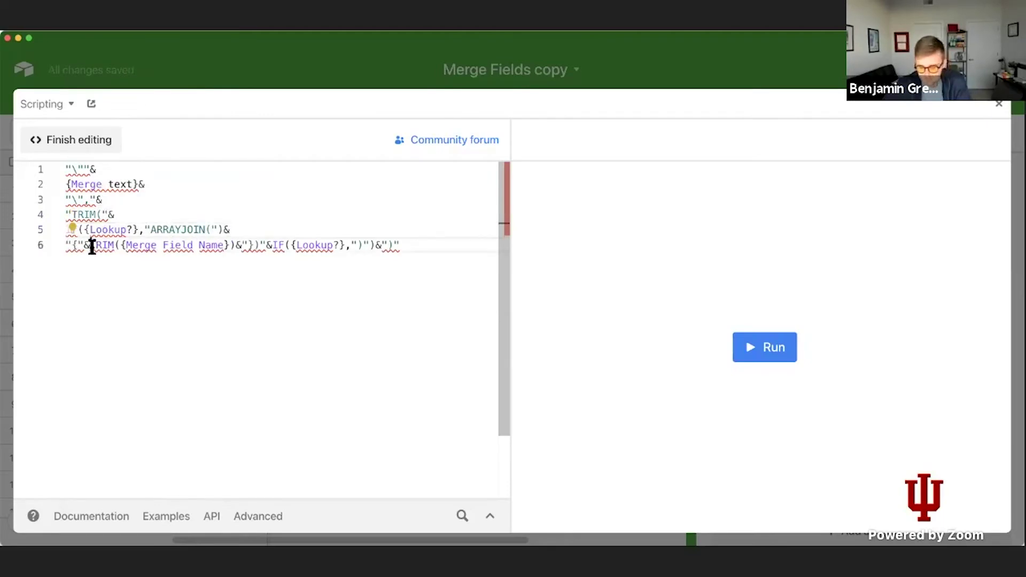
key(Return)
click(218, 261)
key(Return)
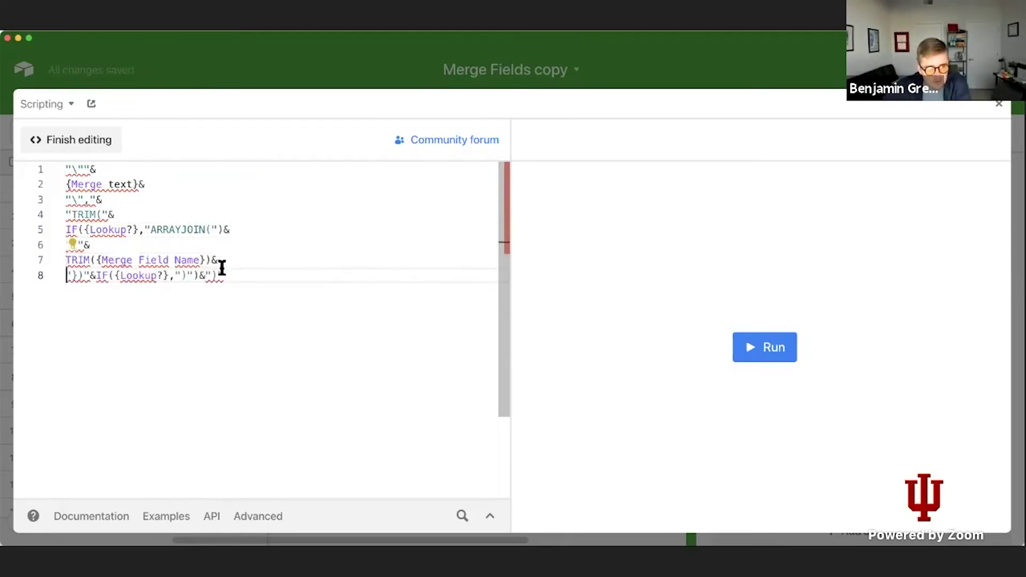
click(99, 277)
key(Return)
click(177, 293)
key(Return)
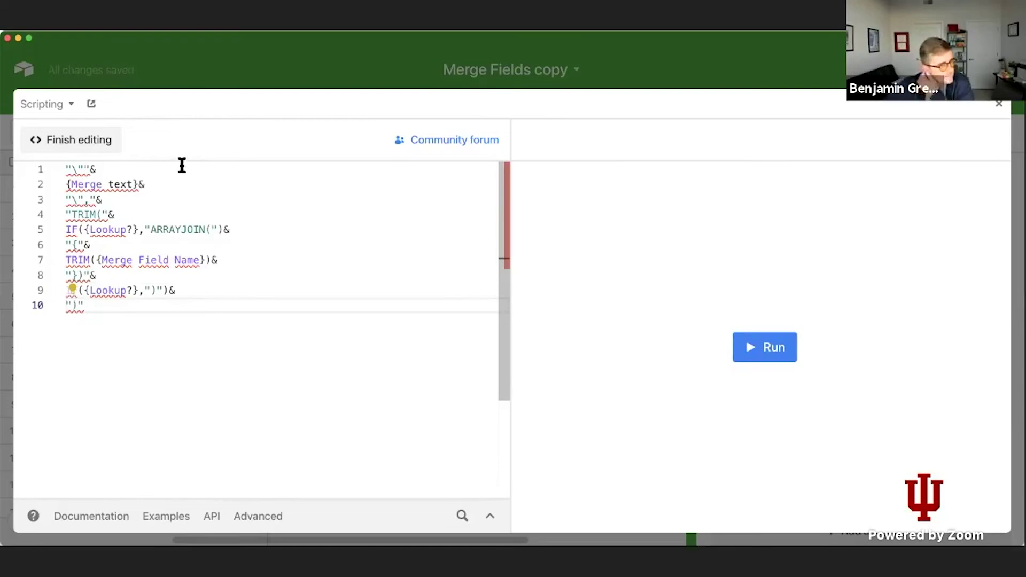
Step: Change line 1's opening string to '"'& by swapping the first double quote for a single quote and deleting the backslash
click(65, 168)
mouse_move(82, 206)
text(c)
key(BackSpace)
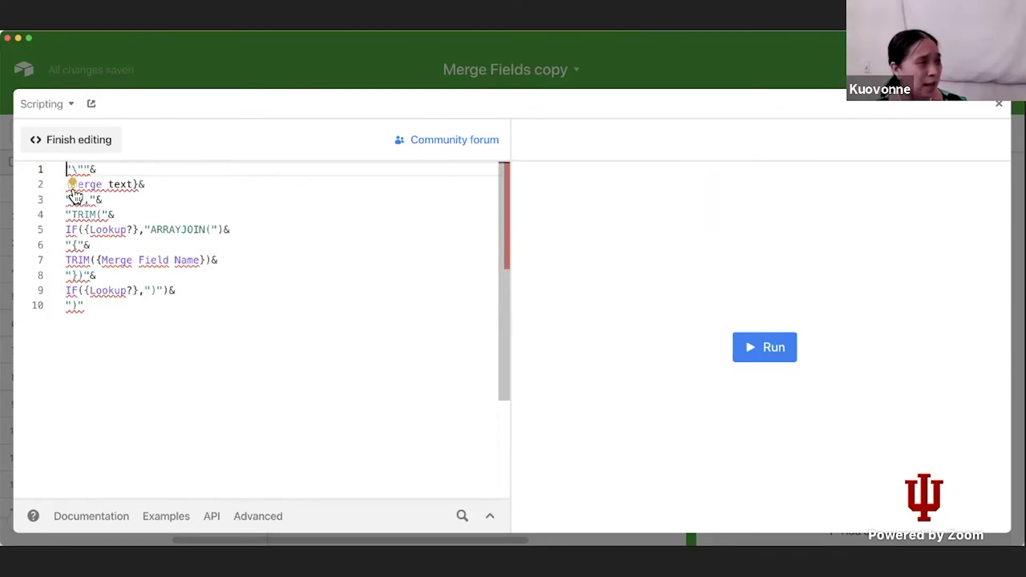
mouse_move(95, 181)
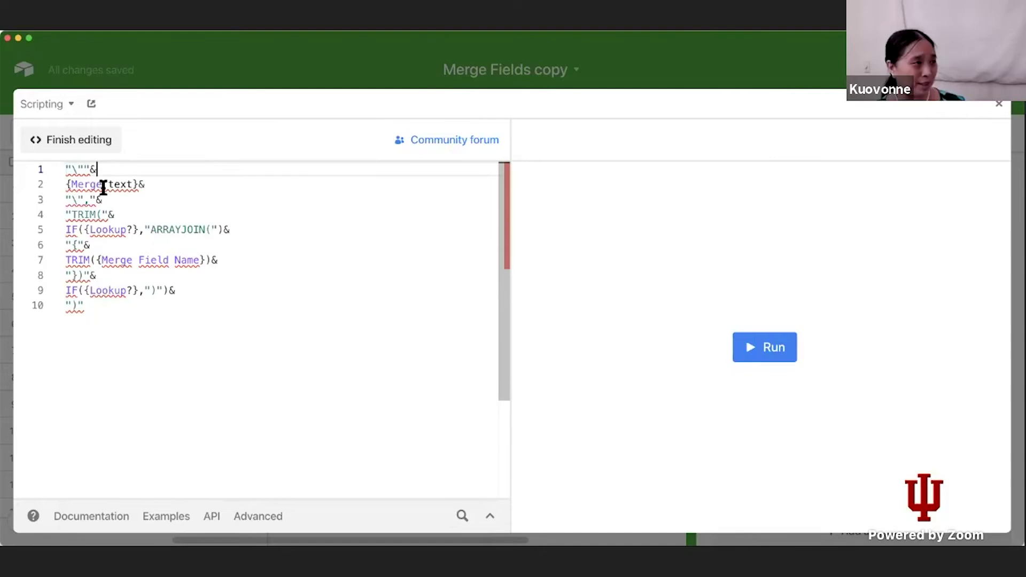
click(85, 168)
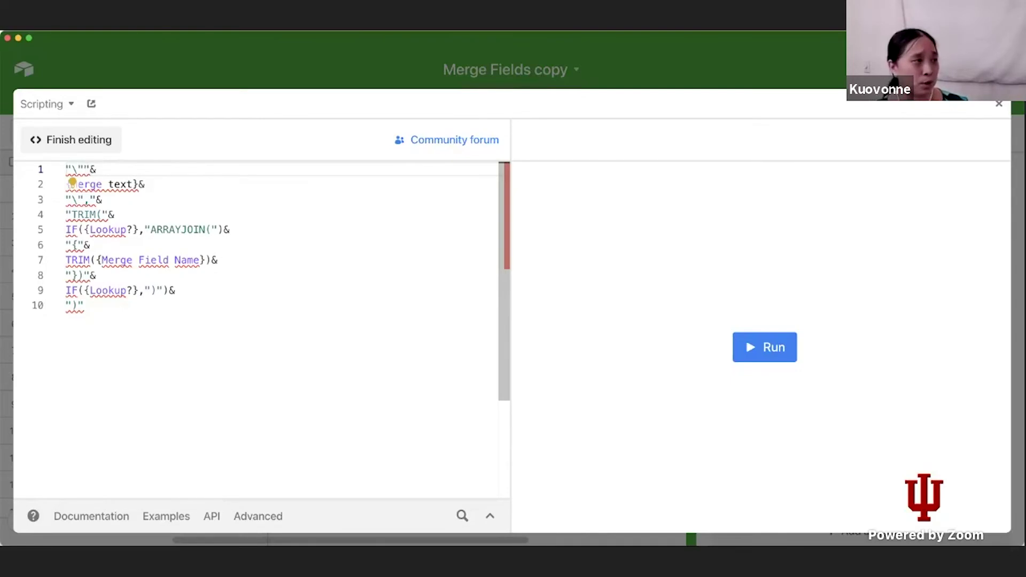
text(")
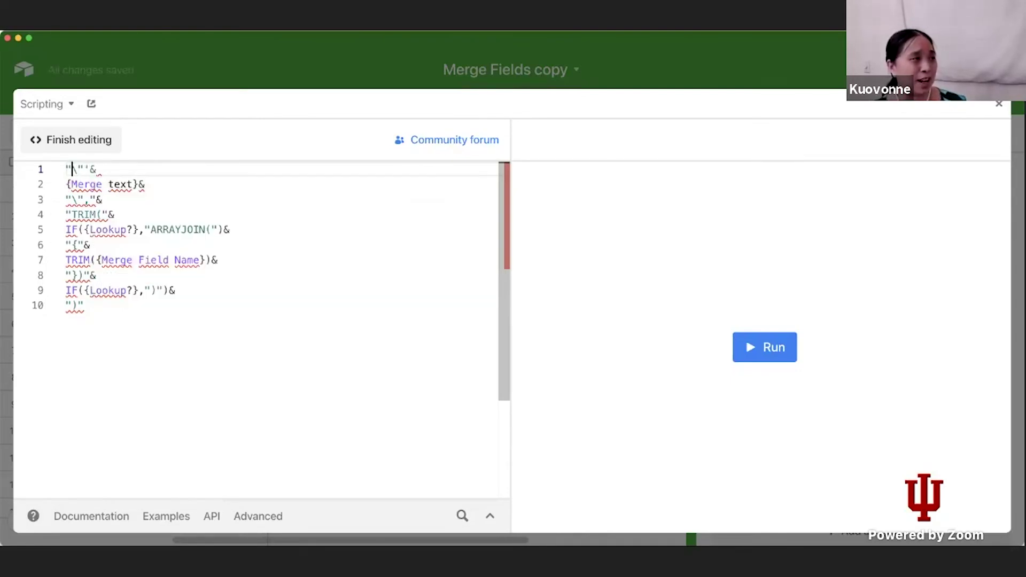
click(69, 169)
key(BackSpace)
text(')
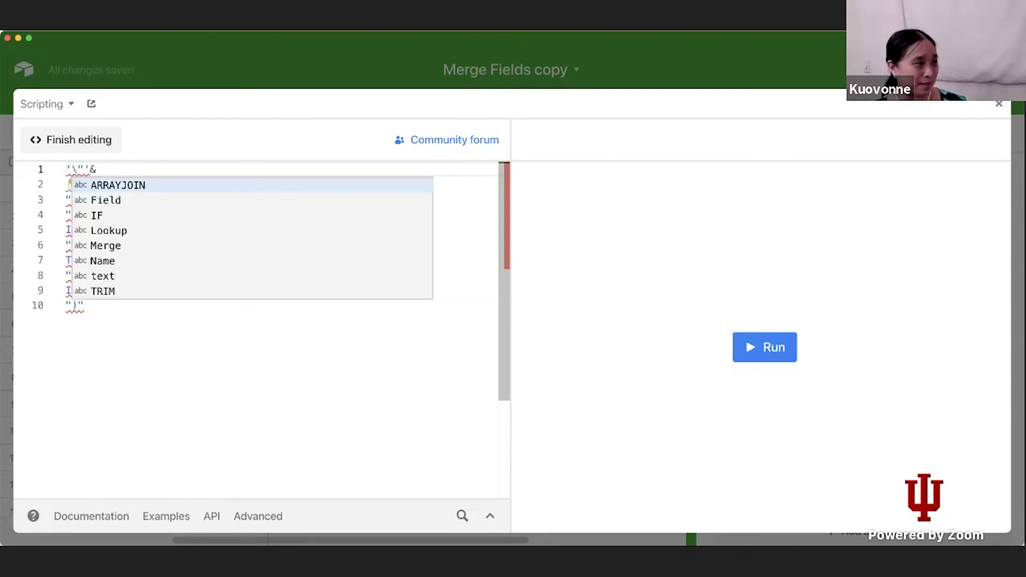
key(Escape)
key(Left)
key(BackSpace)
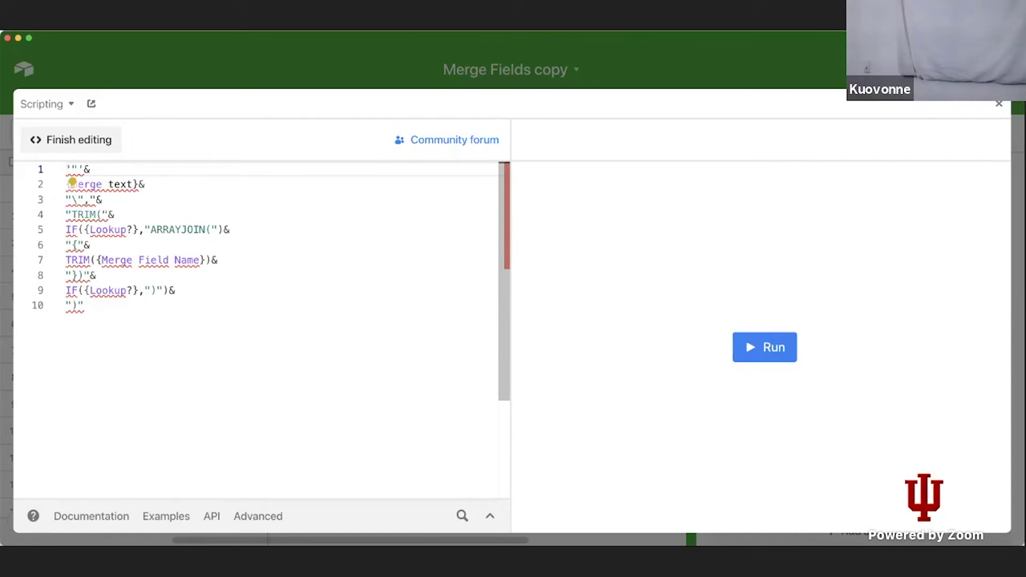
Step: Wrap the formula in CONCATENATE( … ), indenting lines 3–11 and adding a closing ) line
text(CONCATENATE)
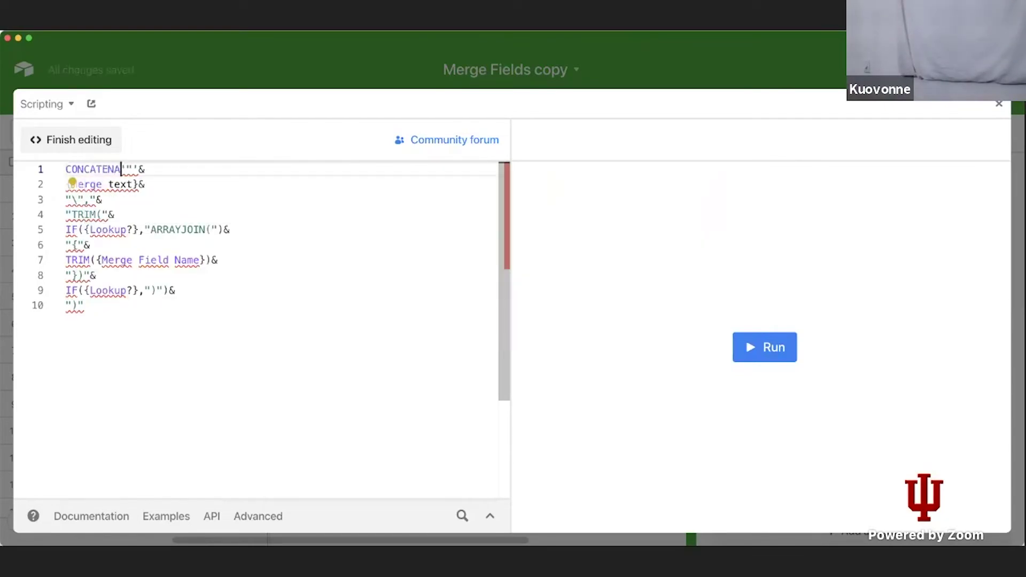
text(()
key(Return)
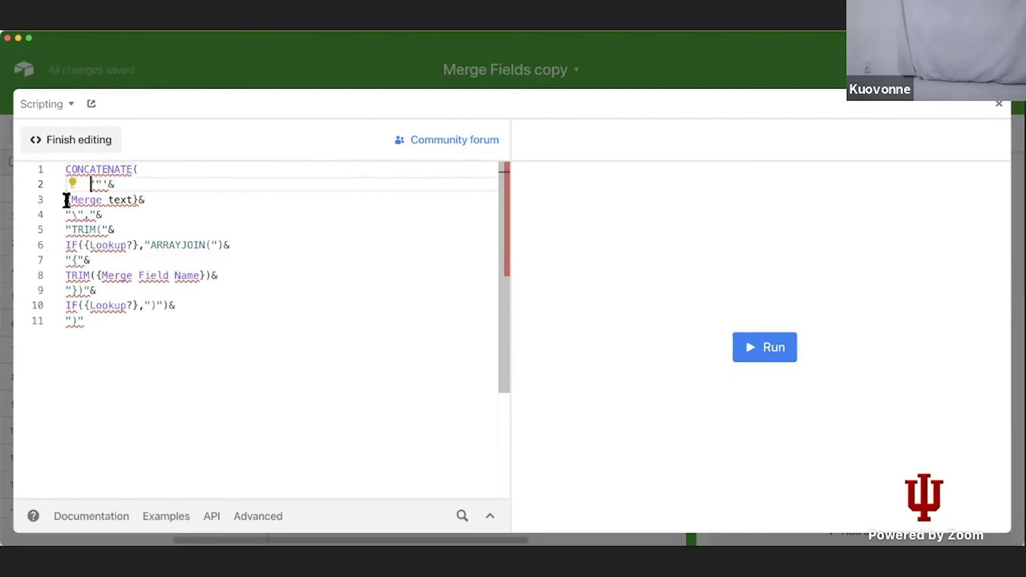
drag(121, 334, 48, 196)
key(Tab)
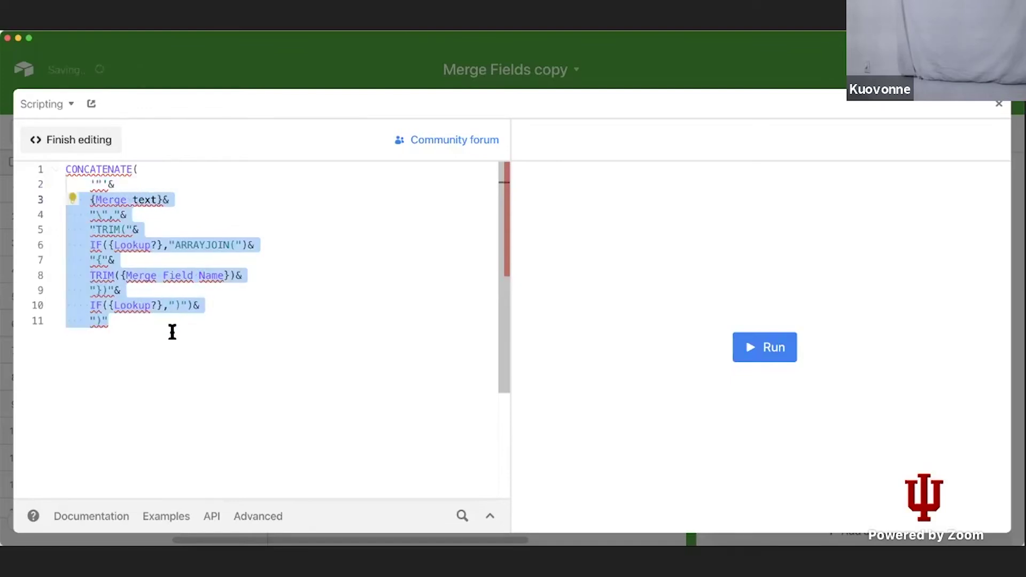
click(171, 331)
key(Return)
text())
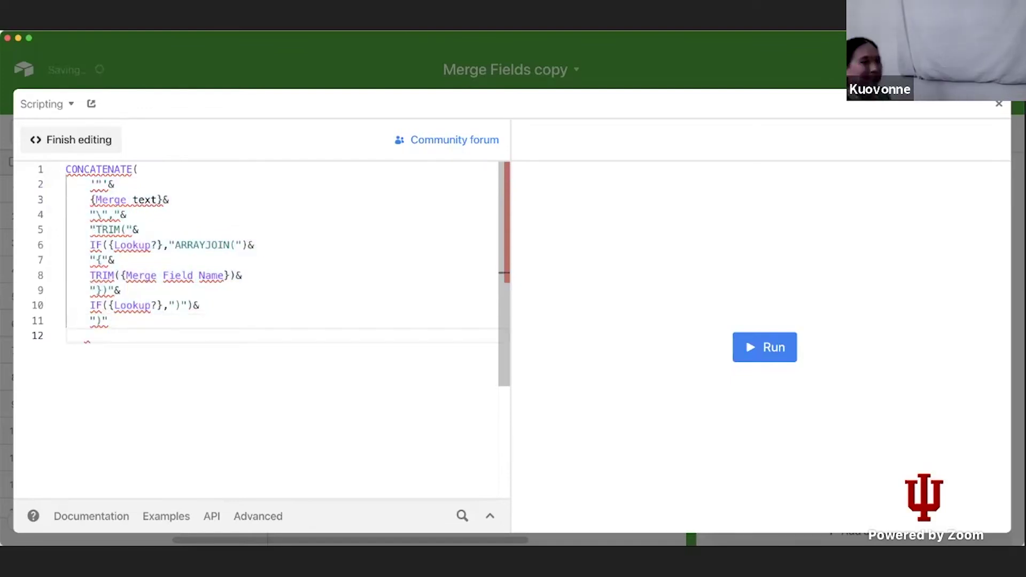
Step: Join {Merge text} and the "\"," string onto line 2, removing the trailing ampersand
click(124, 185)
click(203, 356)
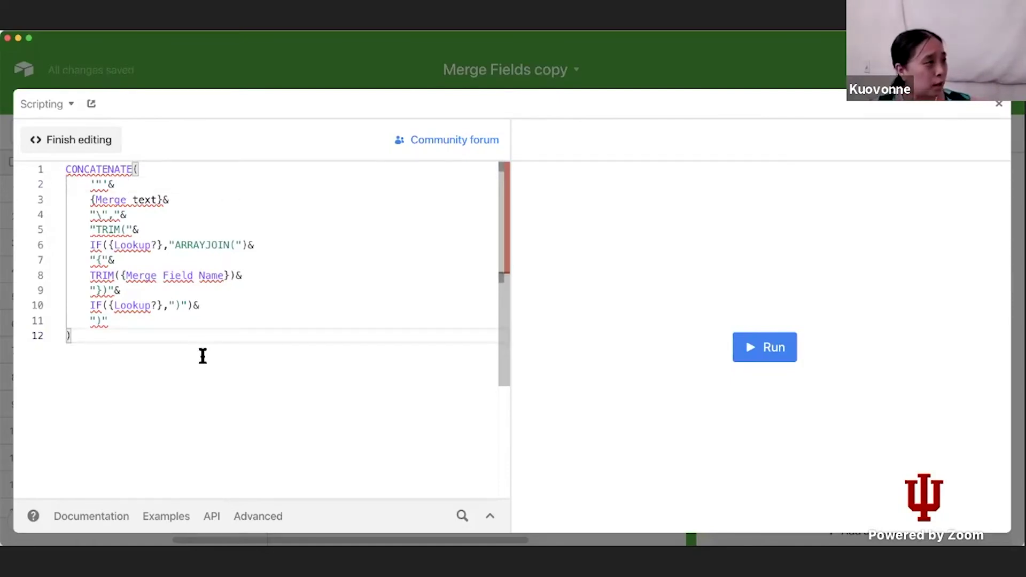
click(124, 185)
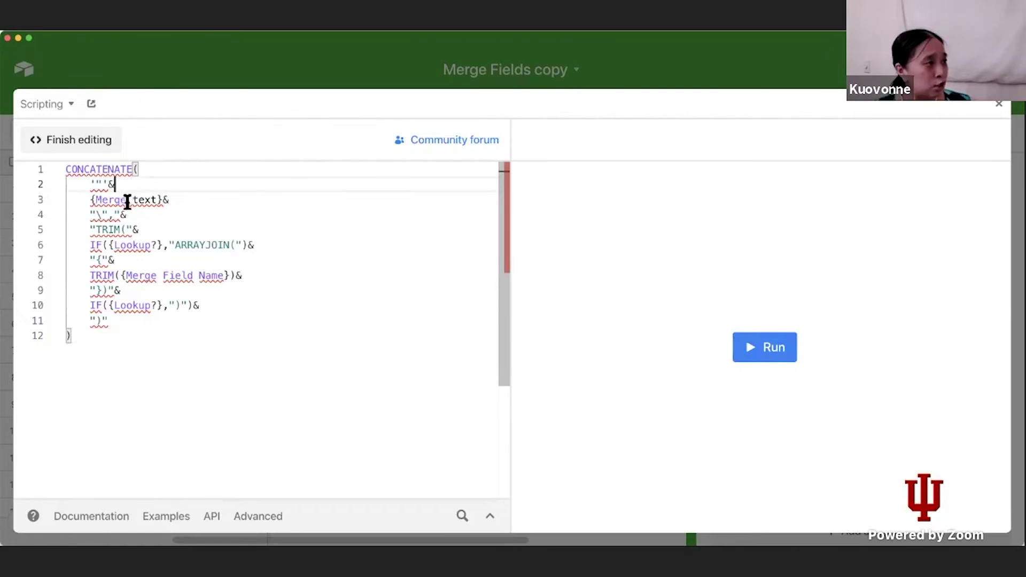
click(88, 201)
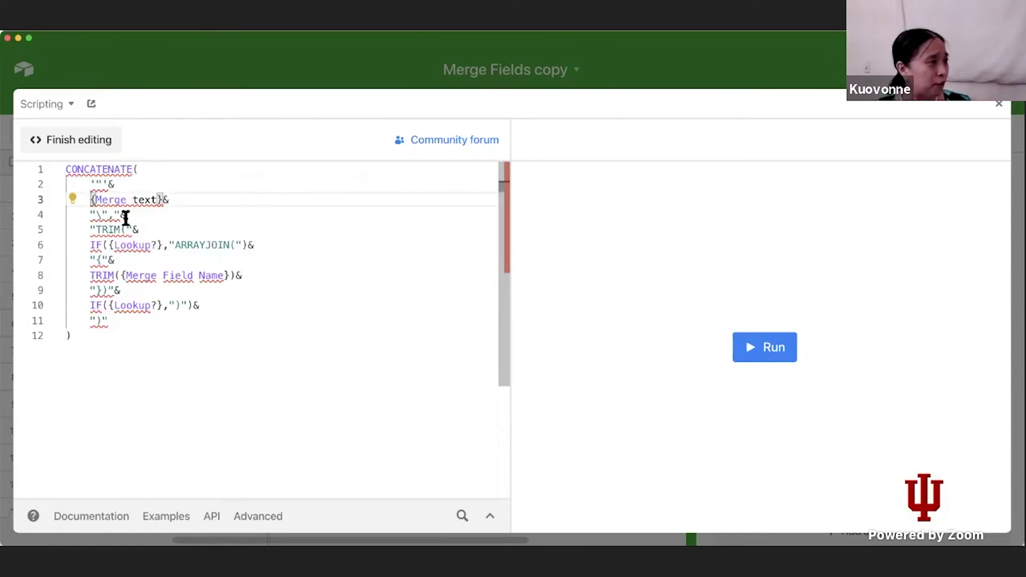
key(BackSpace)
key(BackSpace)
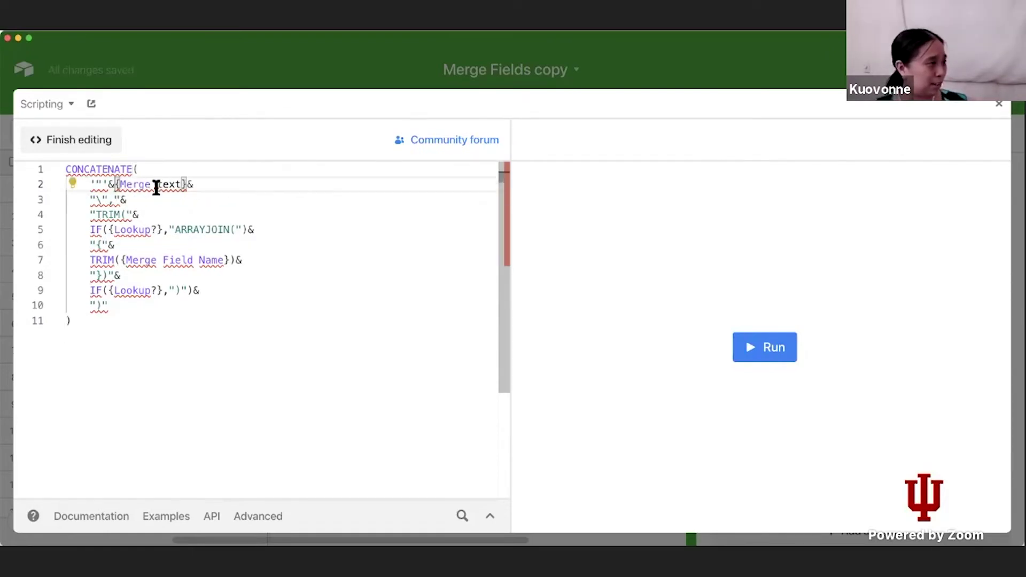
click(87, 201)
key(BackSpace)
key(BackSpace)
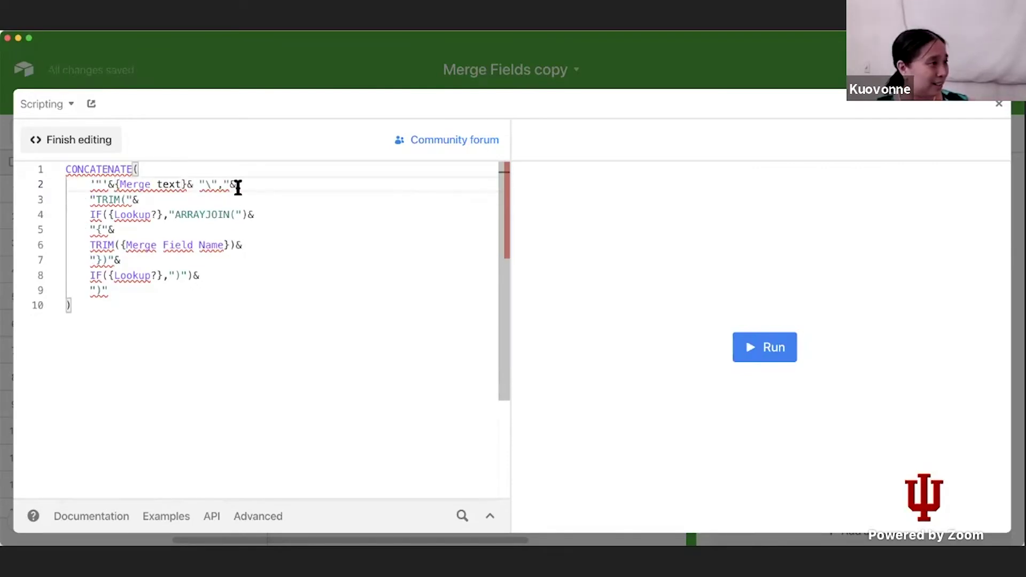
key(BackSpace)
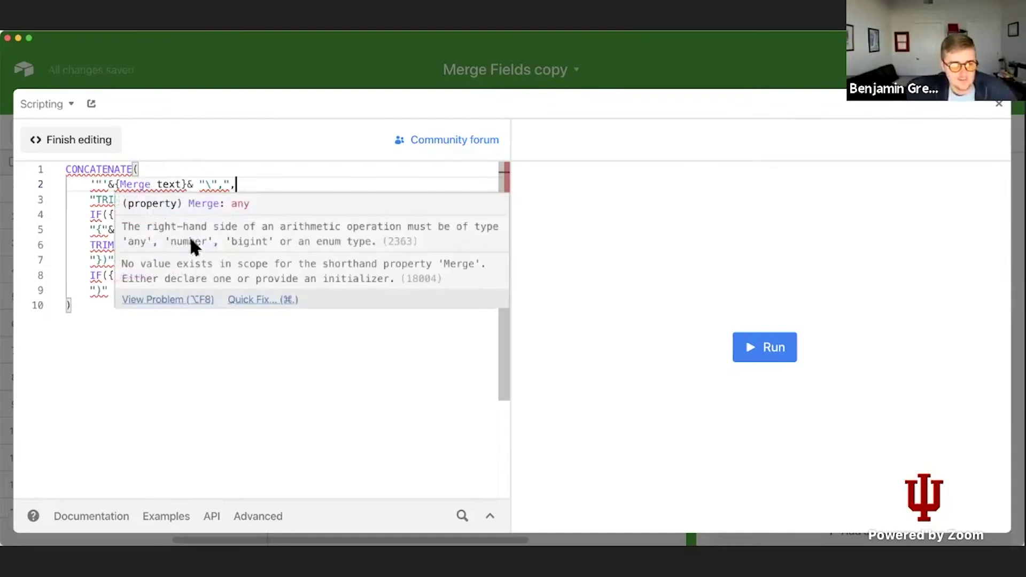
Step: Rewrite the "\"," string after {Merge text} as '"', without backslash or stray comma
click(219, 184)
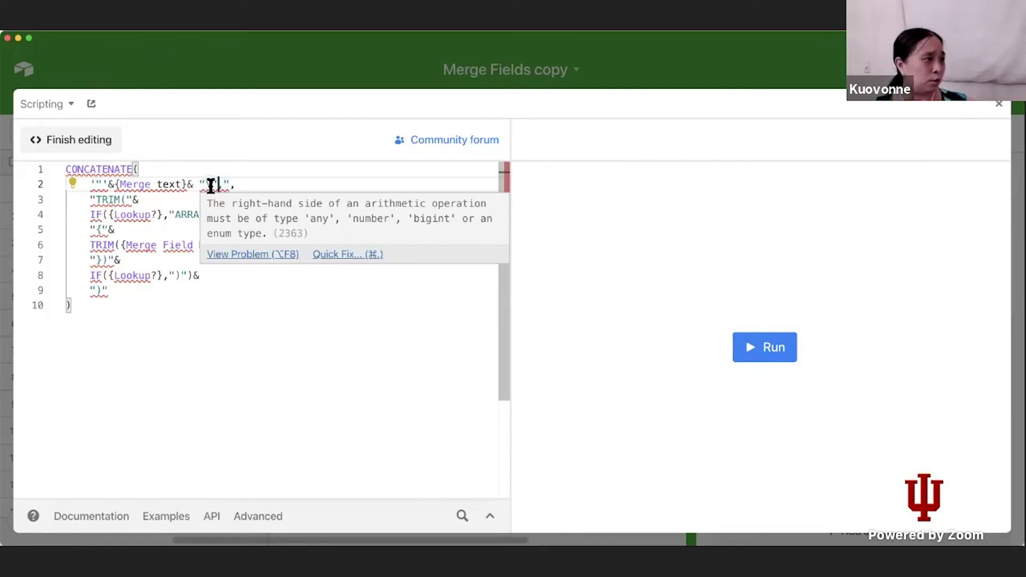
key(BackSpace)
text(')
key(BackSpace)
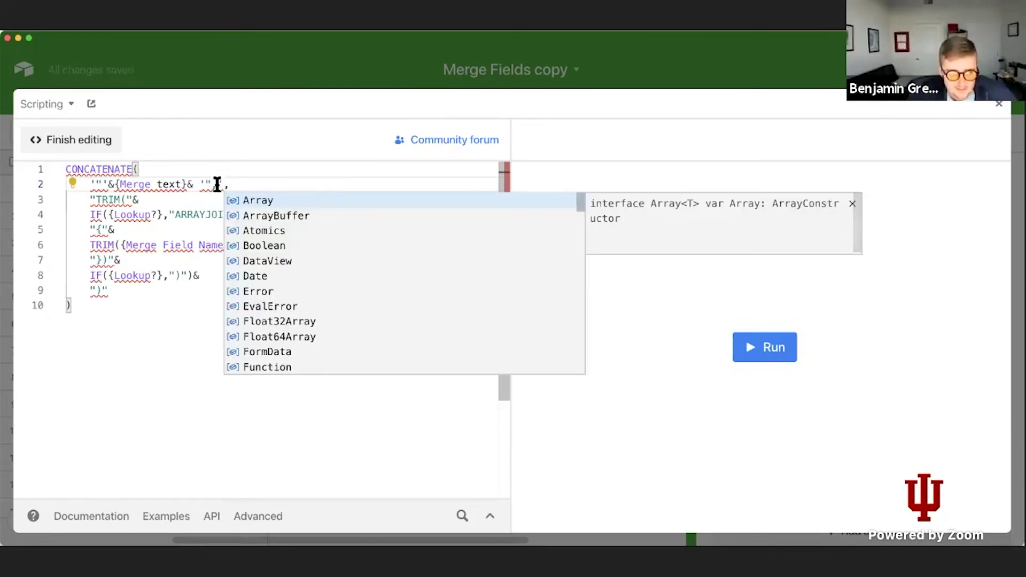
mouse_move(211, 186)
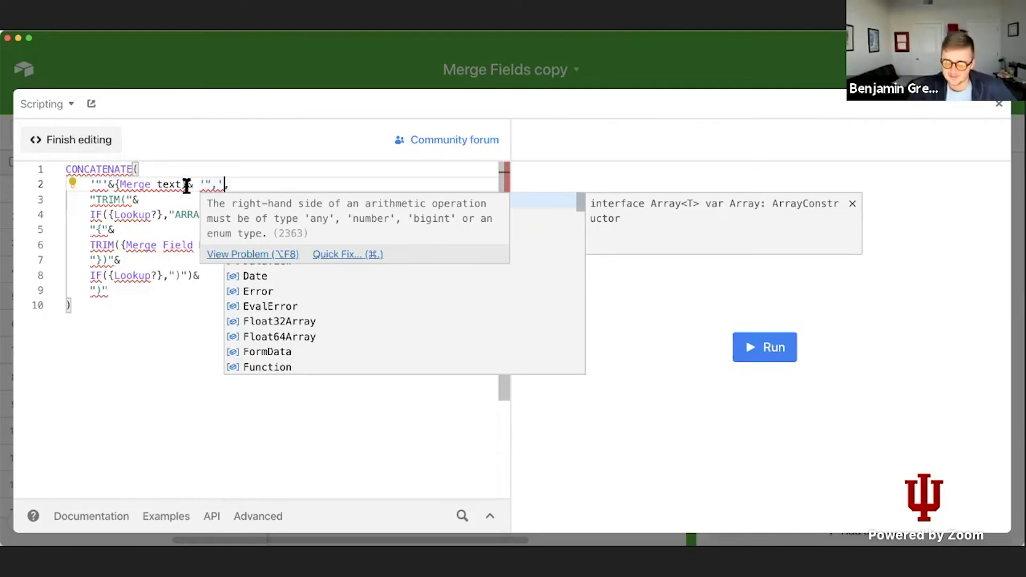
key(Escape)
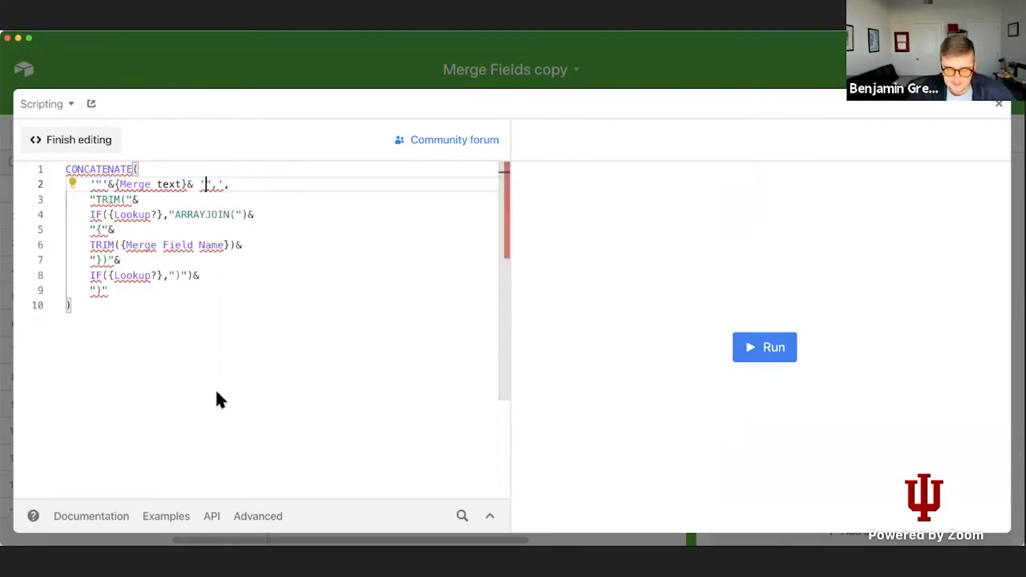
text(\)
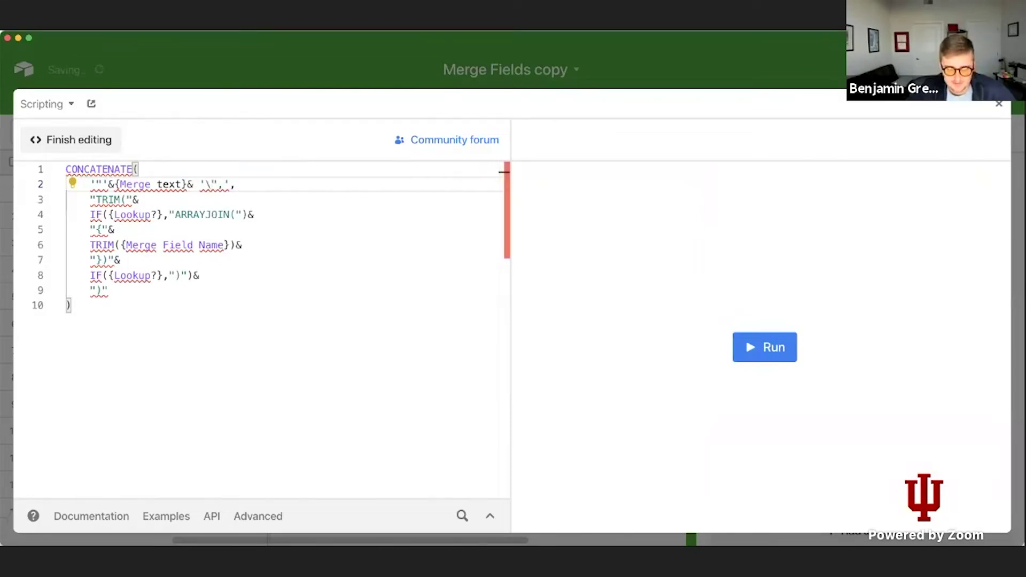
key(BackSpace)
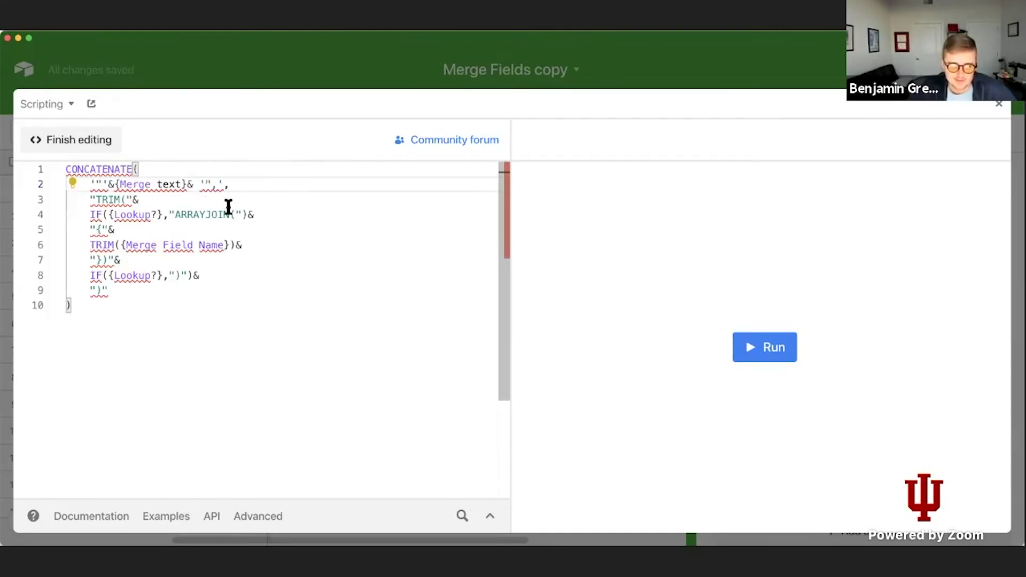
Step: Replace the trailing ampersands on lines 3 through 6 with commas
click(183, 201)
key(BackSpace)
text(,)
click(288, 218)
key(BackSpace)
text(,)
click(117, 234)
key(BackSpace)
text(,)
click(259, 243)
key(BackSpace)
text(,)
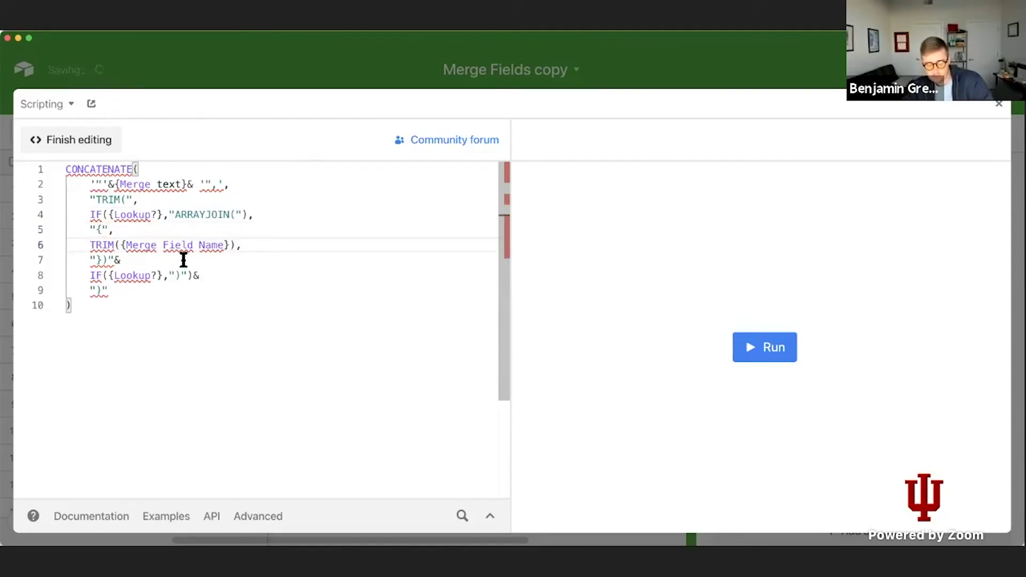
Step: Join the TRIM piece and the closing-brace string onto line 5 with ampersands
click(89, 245)
key(BackSpace)
key(BackSpace)
key(BackSpace)
text(&TRIM({Merge Field Name)
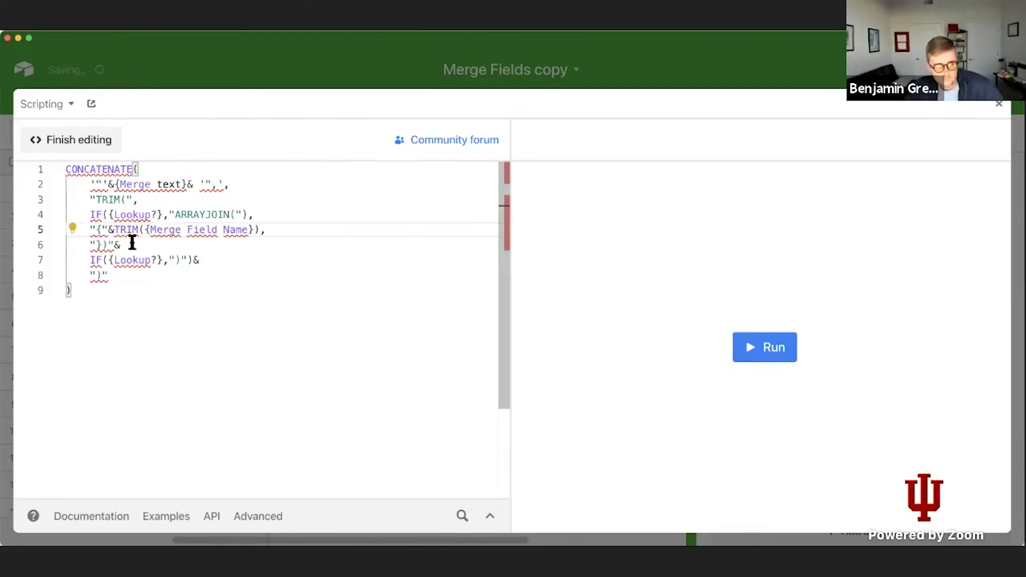
click(86, 247)
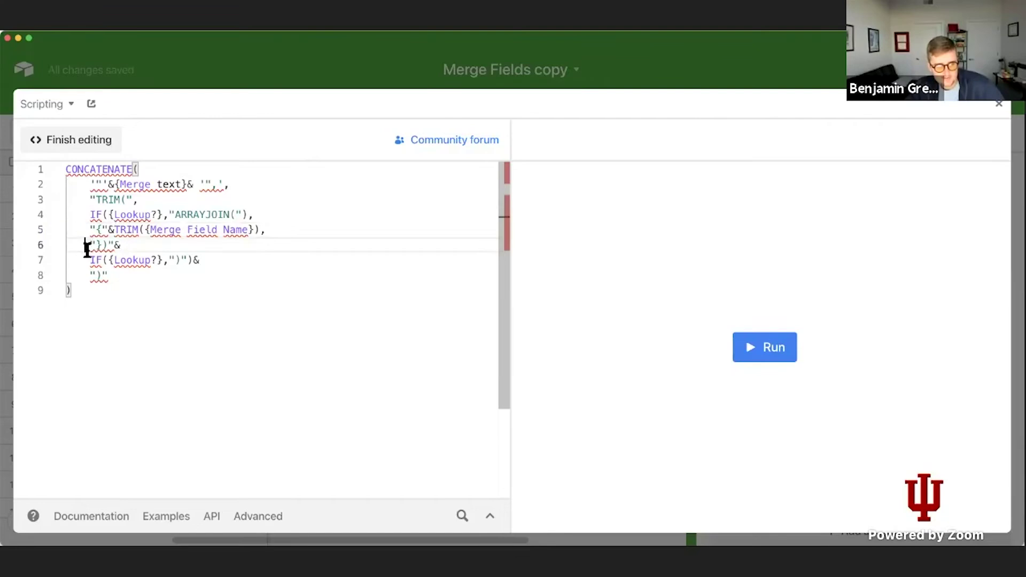
key(BackSpace)
key(BackSpace)
key(BackSpace)
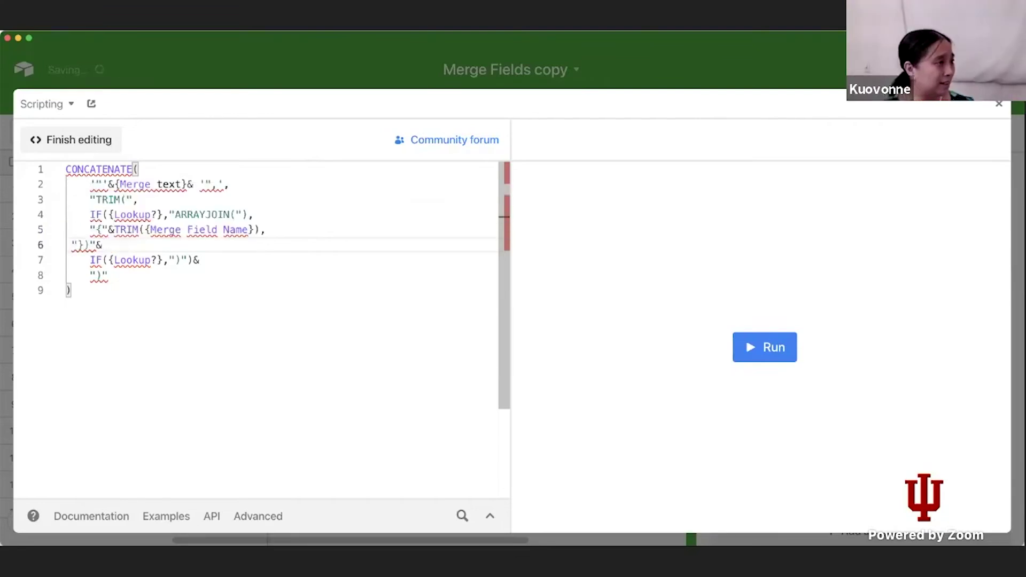
key(BackSpace)
key(BackSpace)
key(BackSpace)
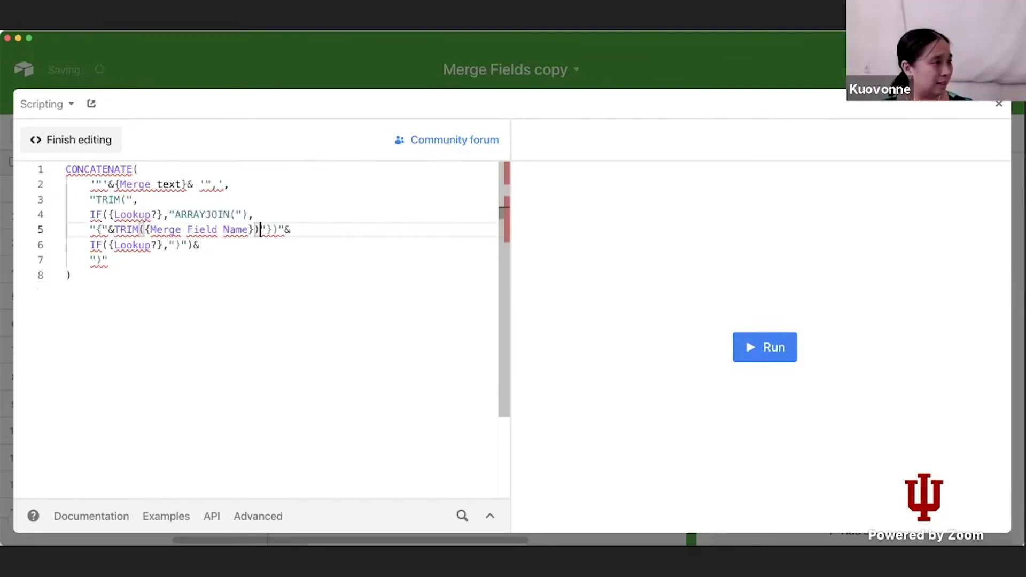
text(&)
key(Left)
key(Left)
key(Left)
key(Left)
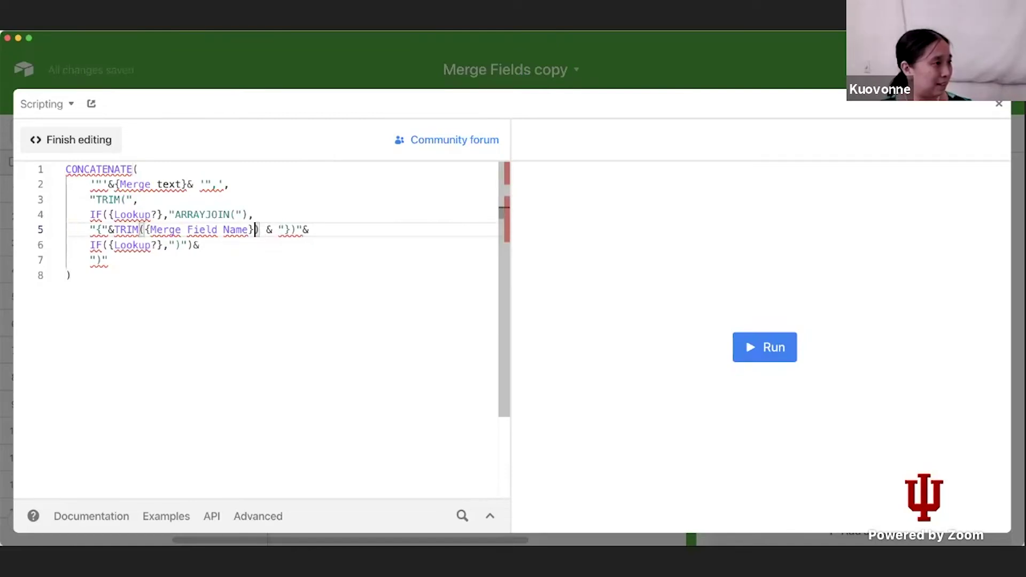
Step: End lines 5 and 6 with commas instead of ampersands
click(108, 234)
click(121, 235)
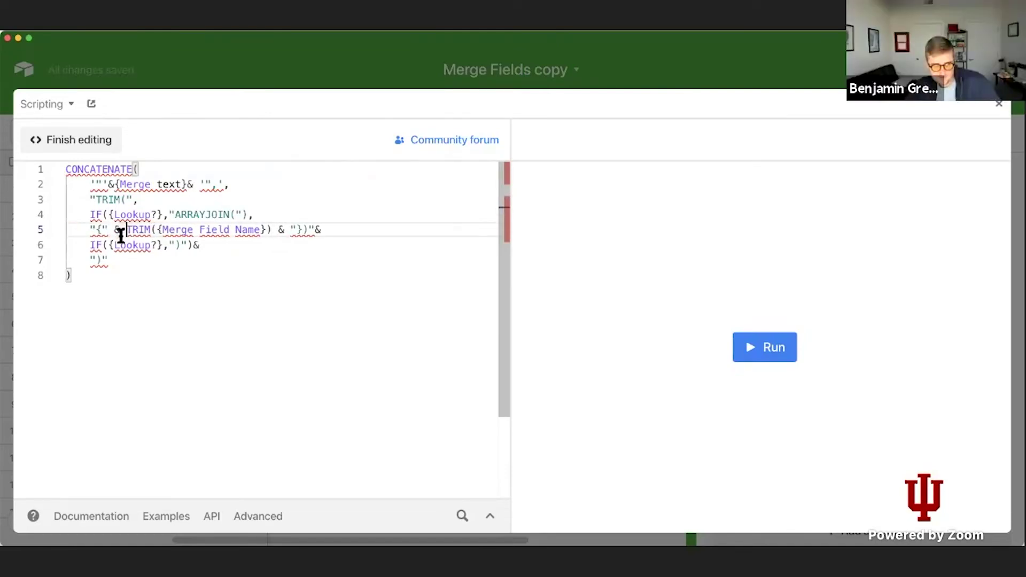
click(187, 184)
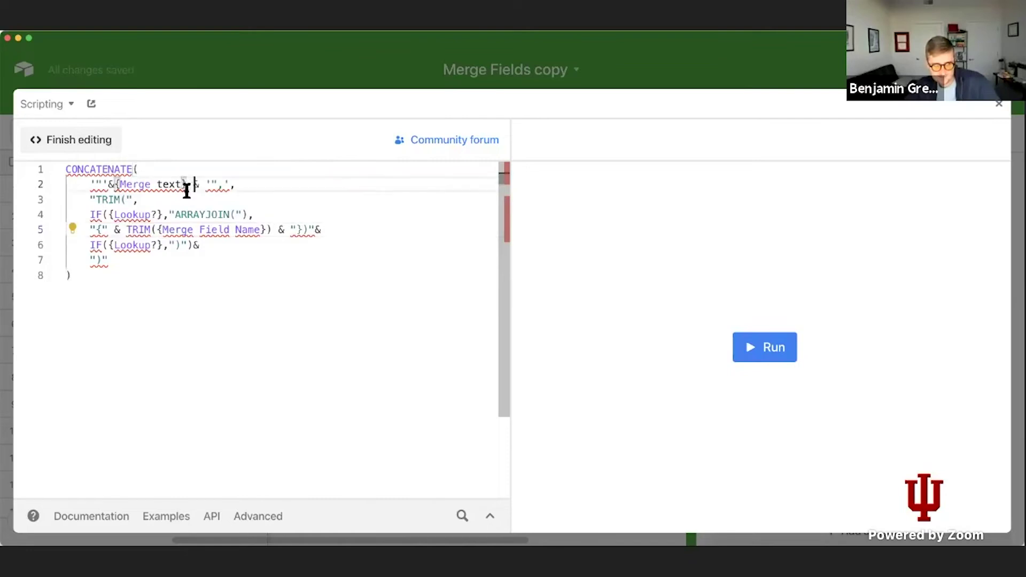
click(109, 184)
click(120, 185)
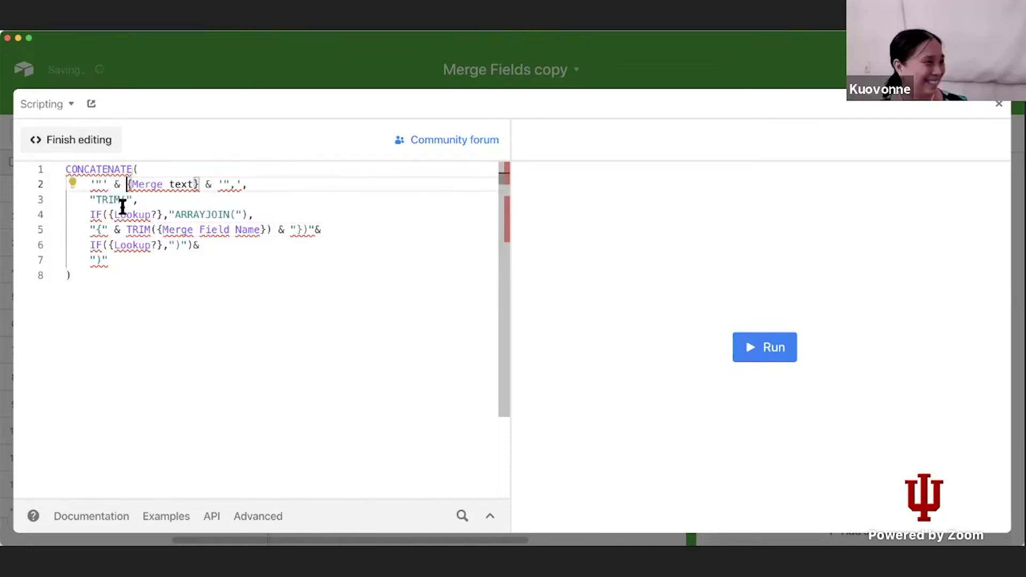
click(196, 246)
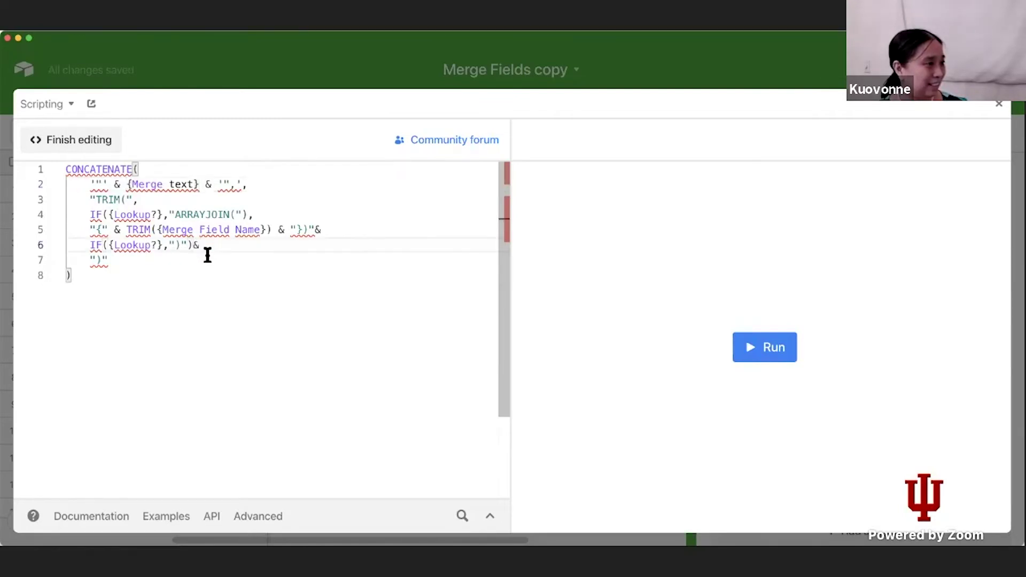
text(,)
click(336, 230)
key(BackSpace)
text(,)
Step: Put the ')' string back on its own line 7, with a comma ending line 6
click(116, 262)
click(89, 261)
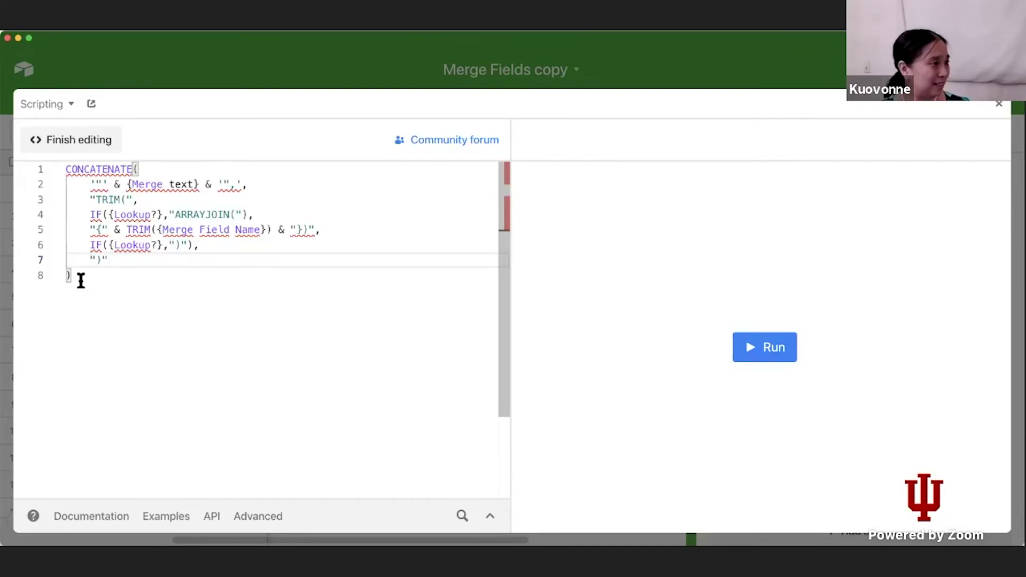
key(BackSpace)
key(BackSpace)
text(&)
key(Left)
key(Left)
click(126, 260)
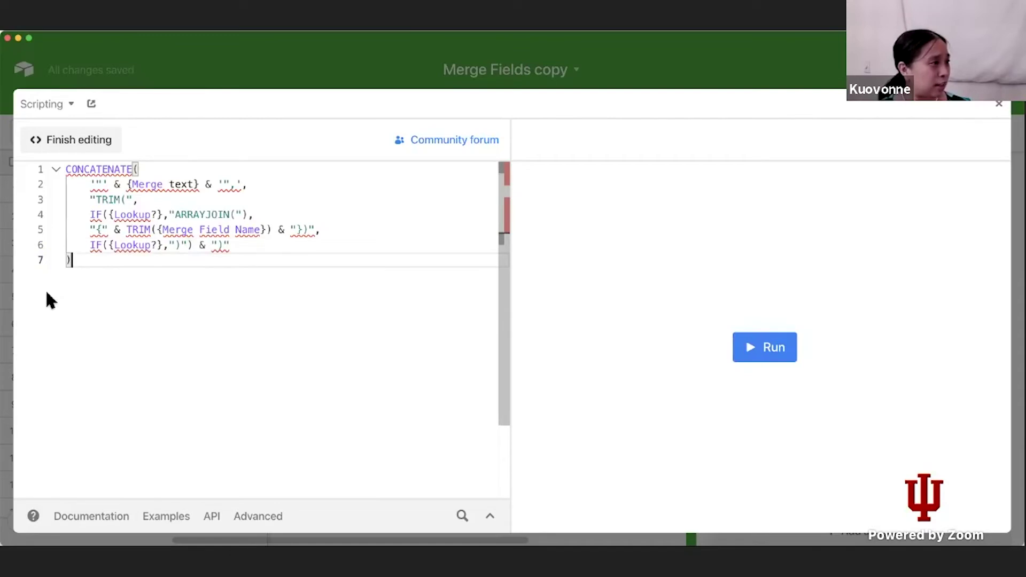
click(213, 245)
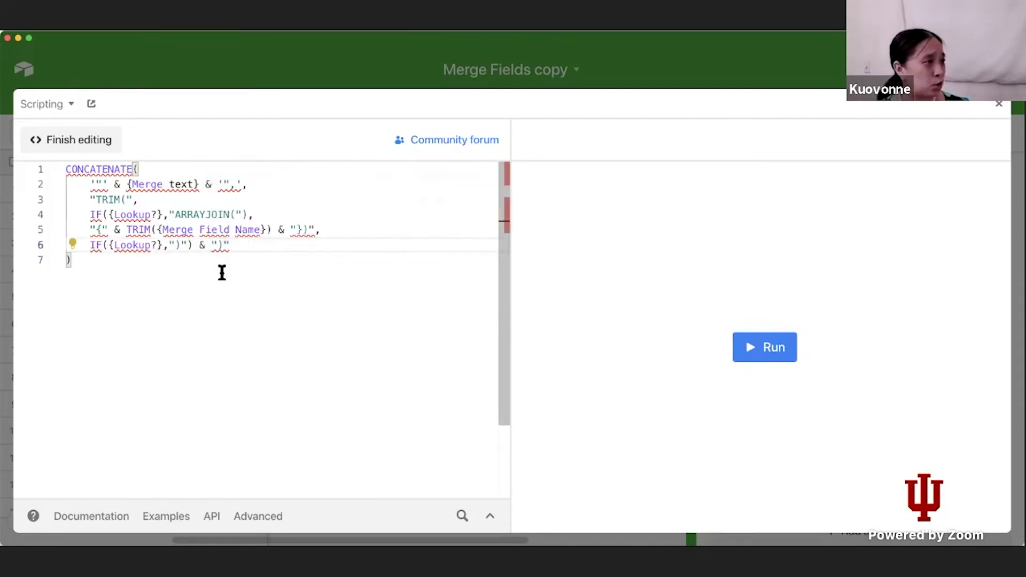
key(BackSpace)
key(BackSpace)
key(BackSpace)
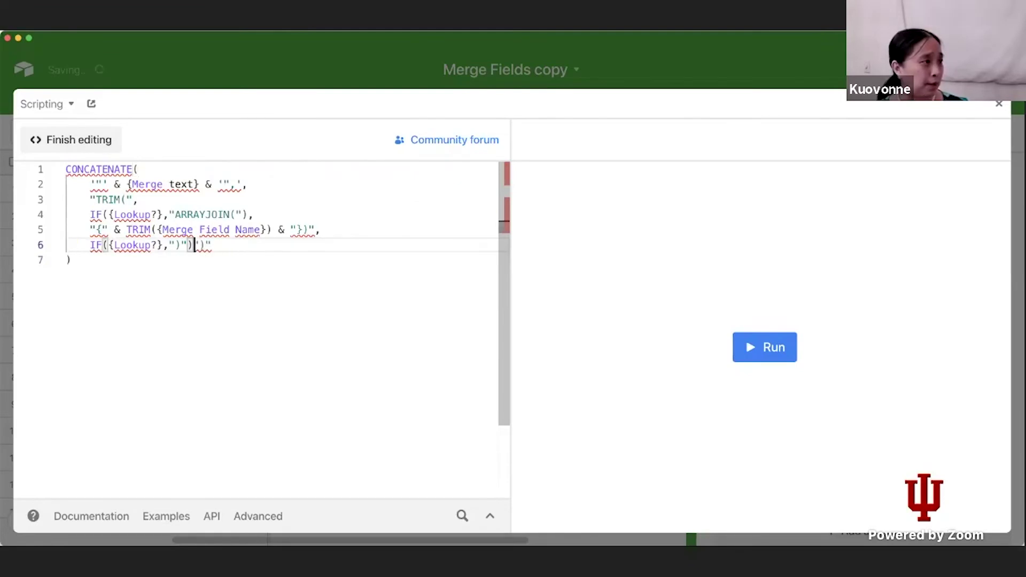
key(Return)
key(Up)
key(End)
text(,)
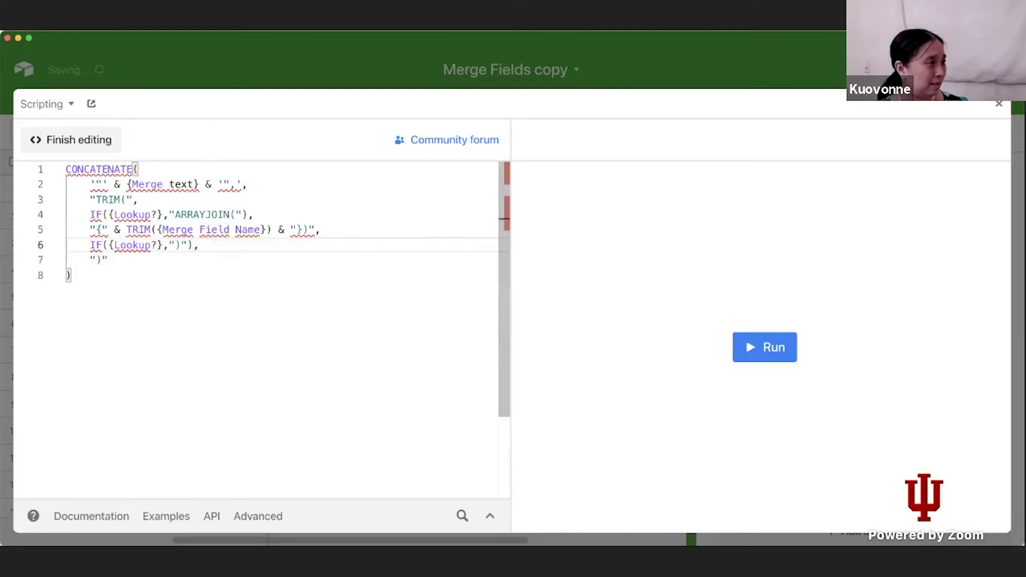
click(239, 279)
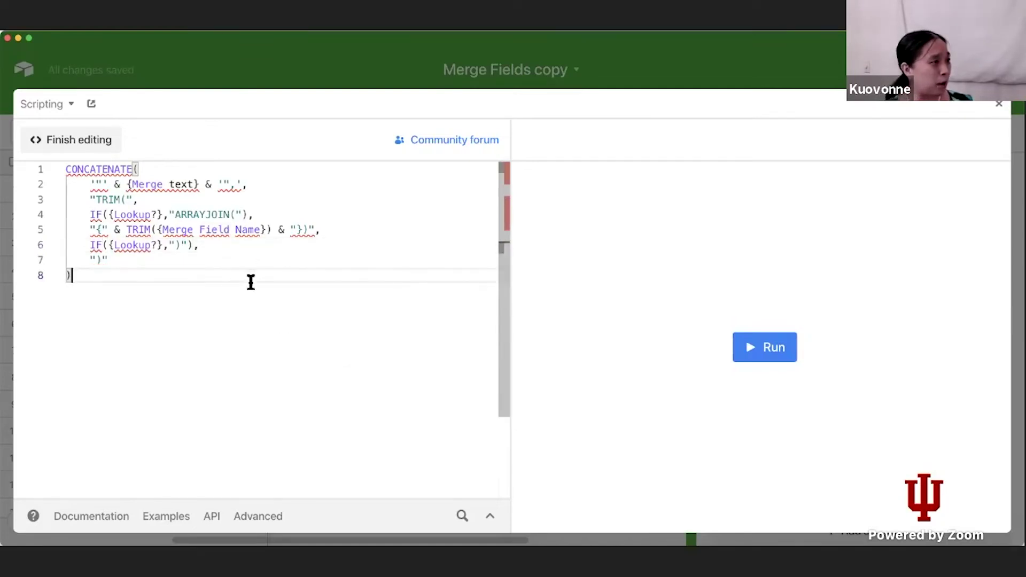
Step: Indent the IF Lookup, Merge Field Name and closing IF lines (4–6) one level under TRIM(
click(87, 215)
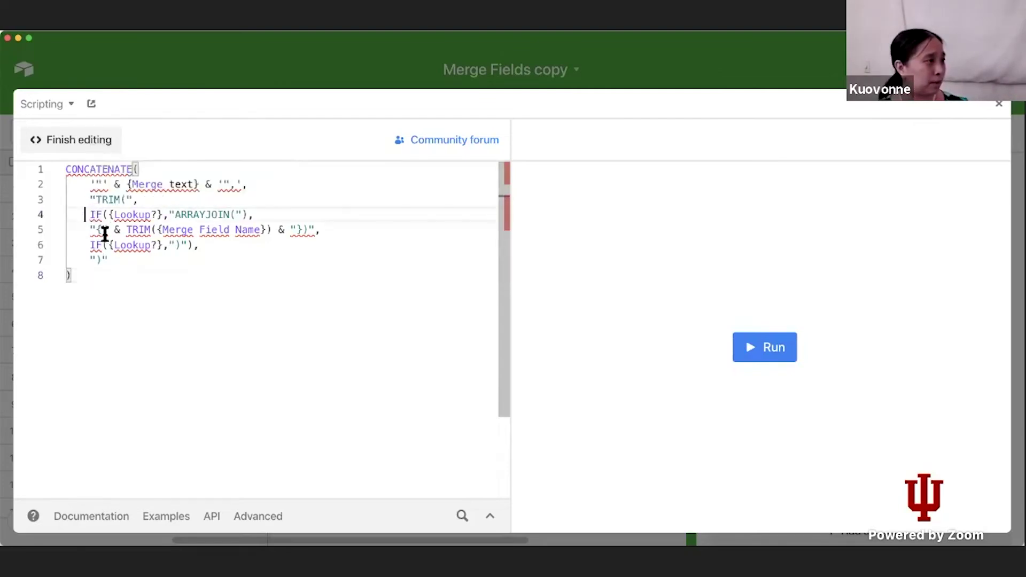
mouse_move(105, 235)
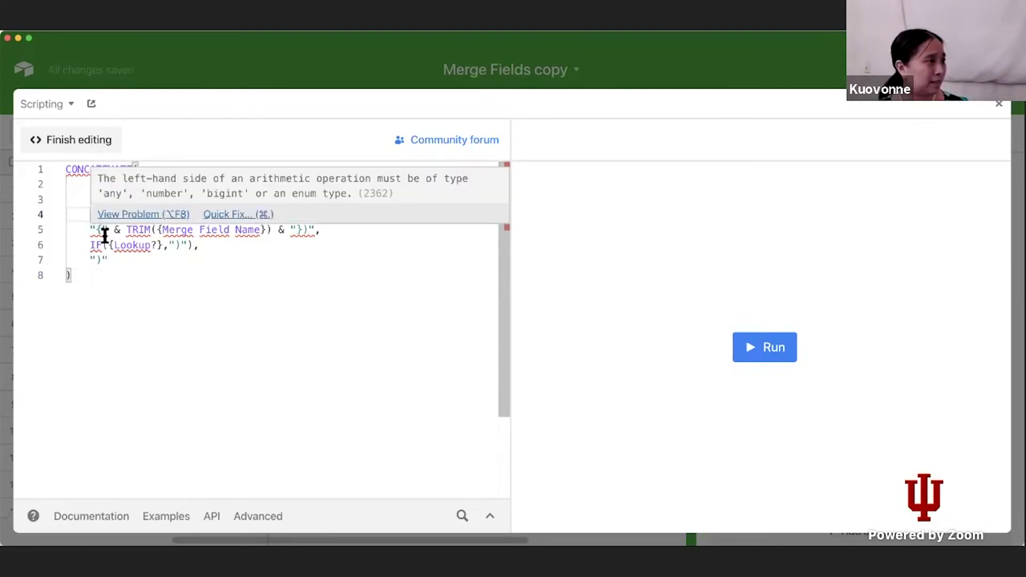
key(Tab)
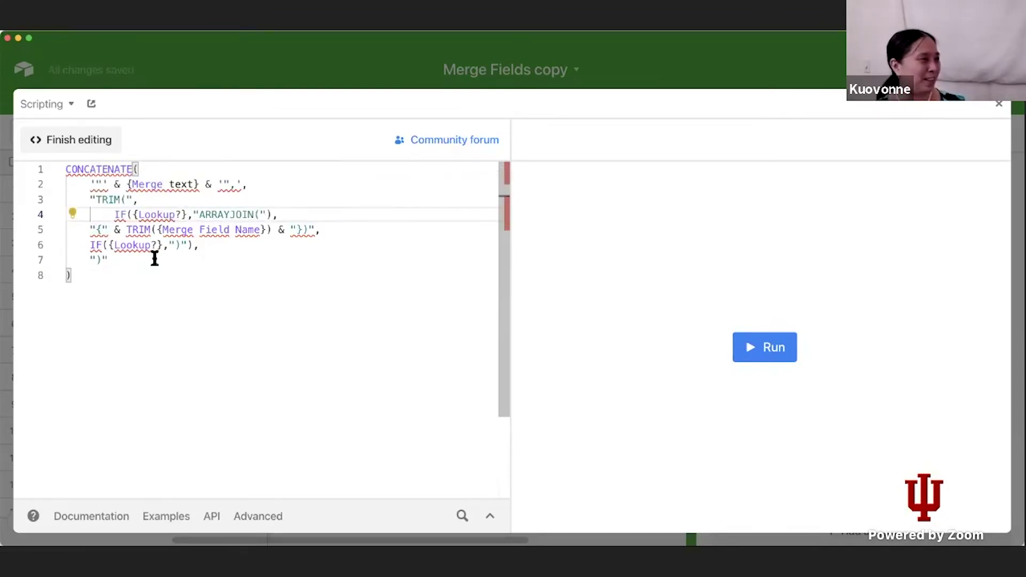
click(91, 231)
key(Tab)
click(92, 245)
key(Tab)
click(133, 274)
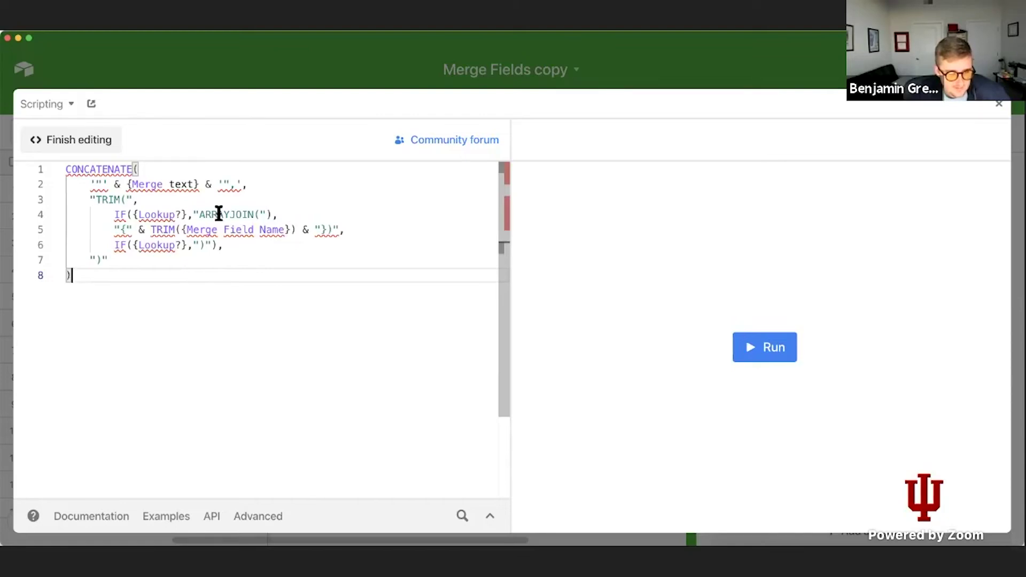
drag(194, 215, 260, 215)
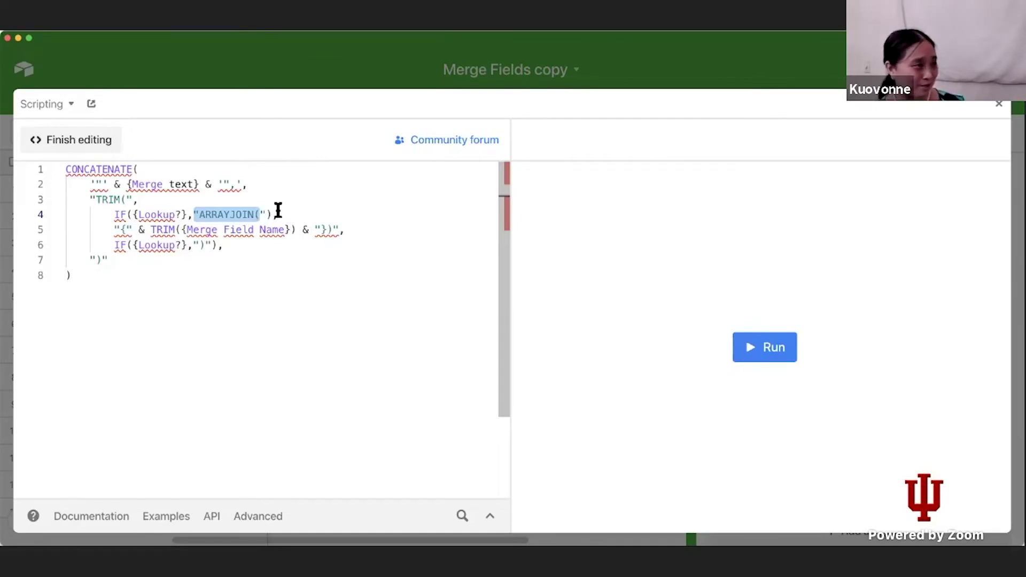
Step: Delete the IF({Lookup?},"ARRAYJOIN(") expression and its leftover empty line 4
double_click(245, 214)
drag(301, 214, 117, 222)
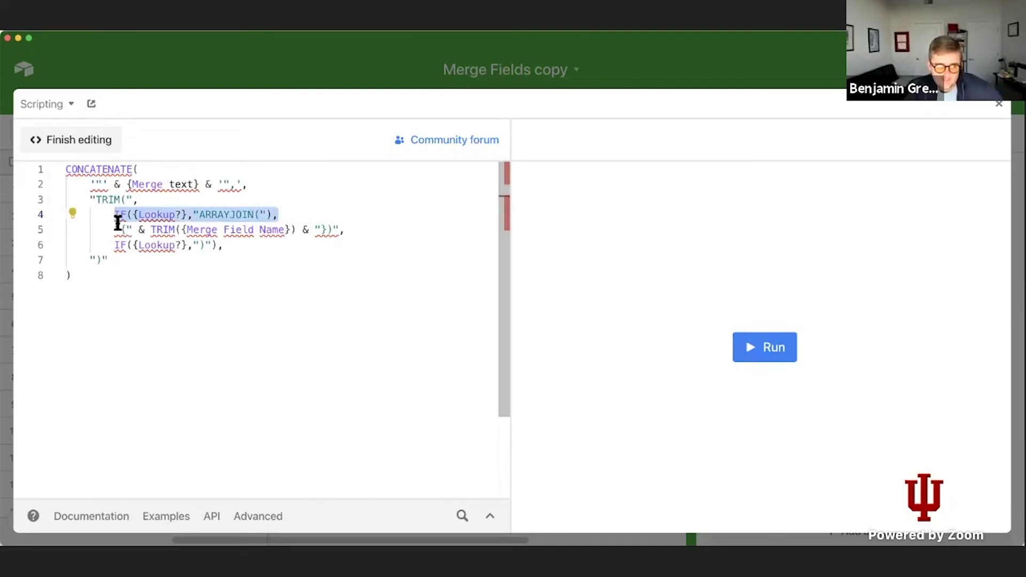
key(BackSpace)
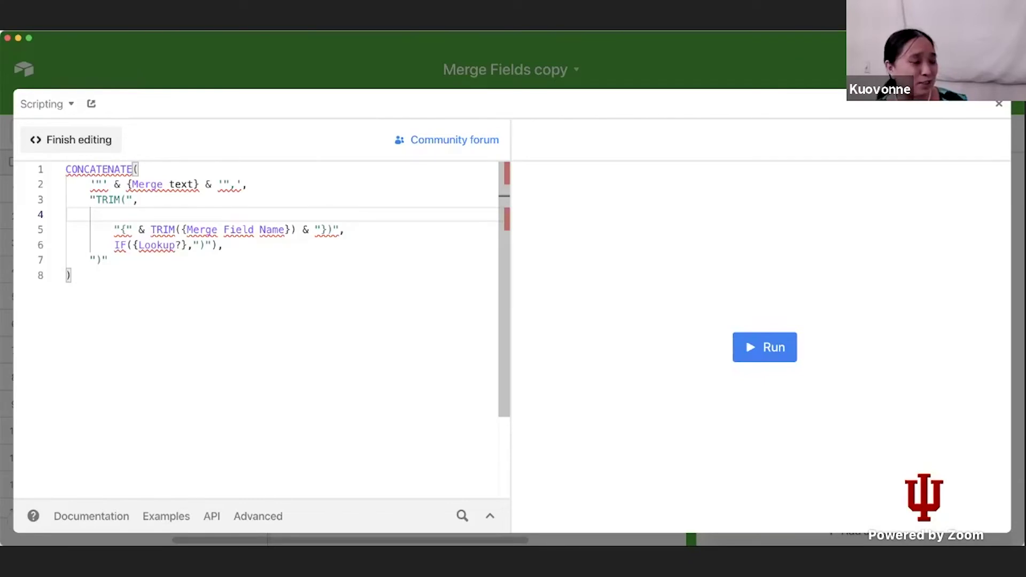
key(BackSpace)
key(BackSpace)
key(BackSpace)
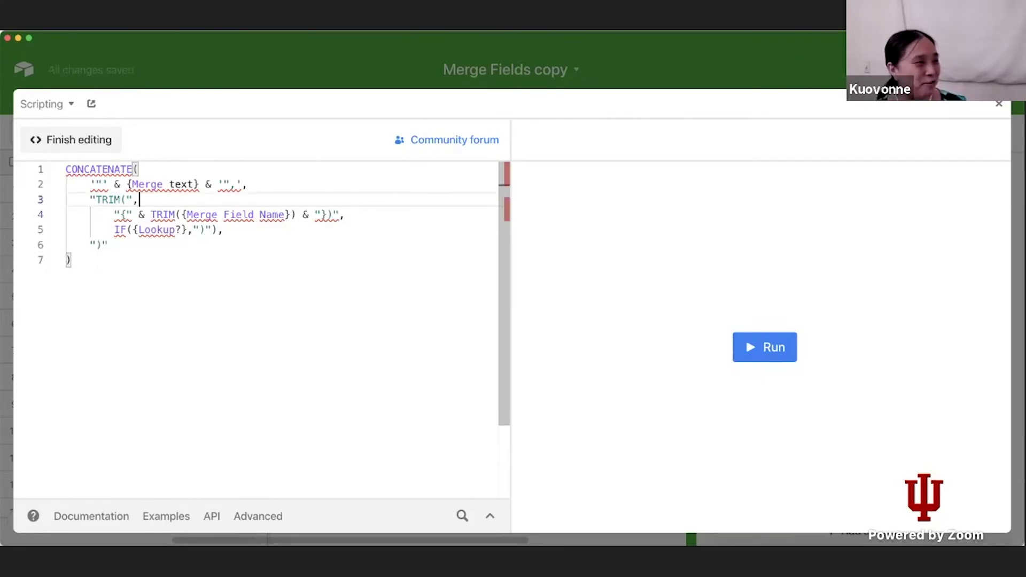
Step: Change the Lookup IF output from ')' to the quoted ampersand string '&""'
click(208, 231)
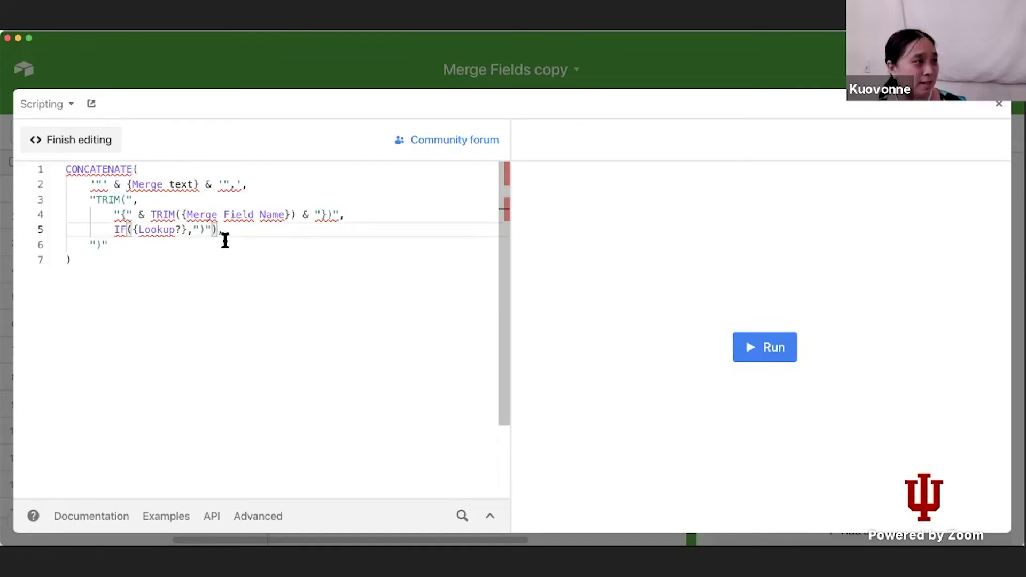
key(BackSpace)
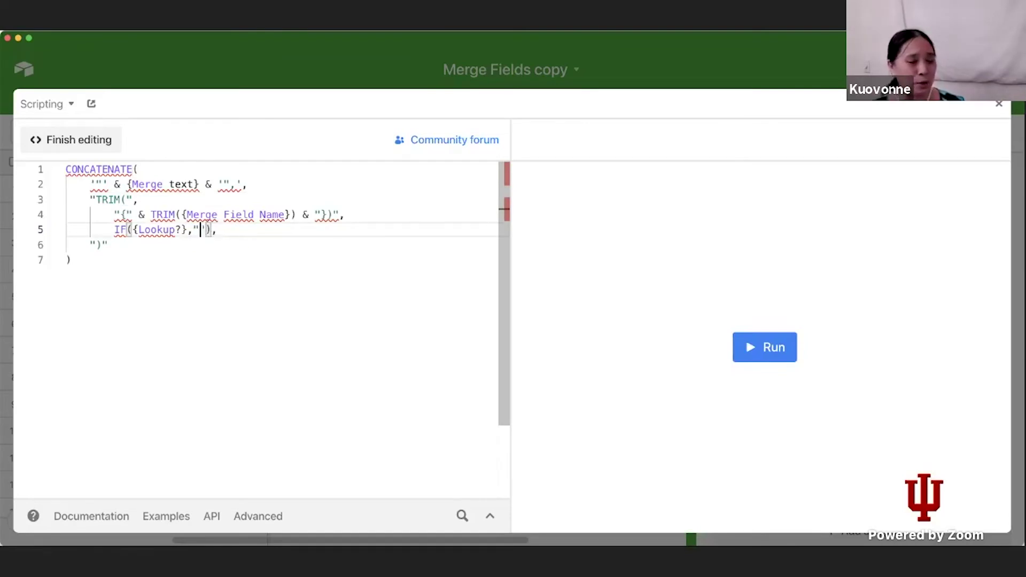
text(&")
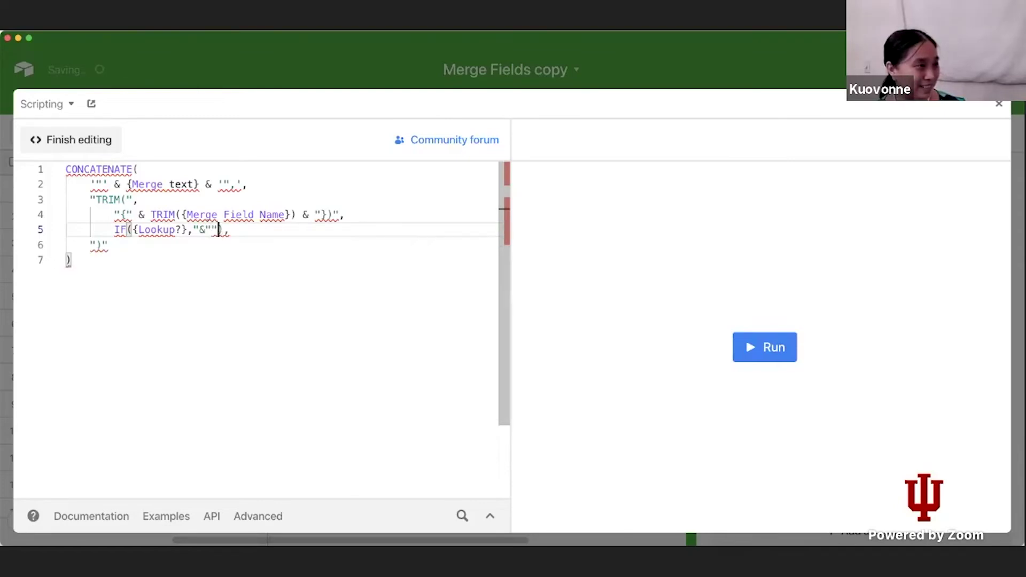
text(')
key(Left)
key(Left)
key(Left)
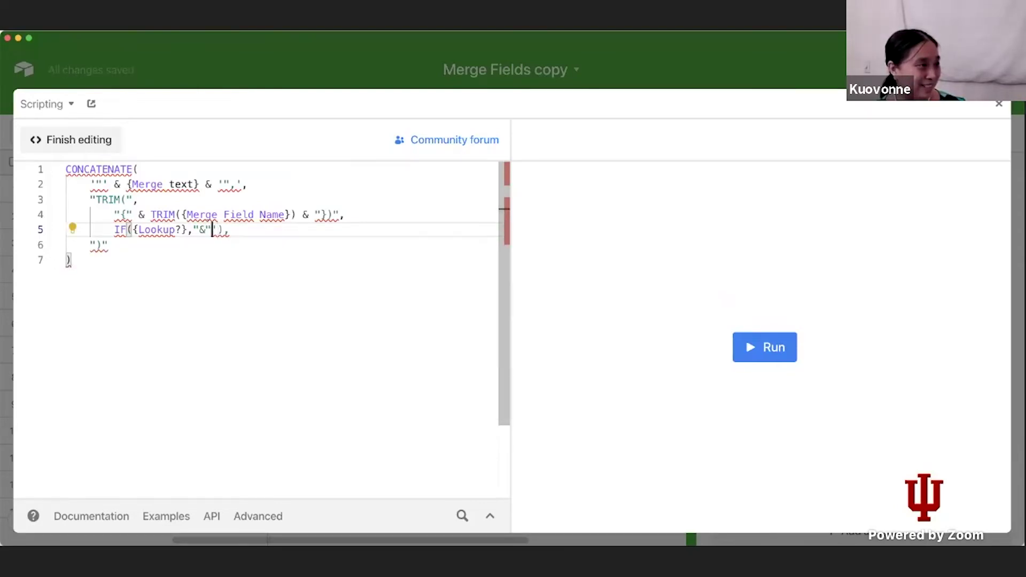
key(BackSpace)
text(')
key(Right)
key(Delete)
text(')
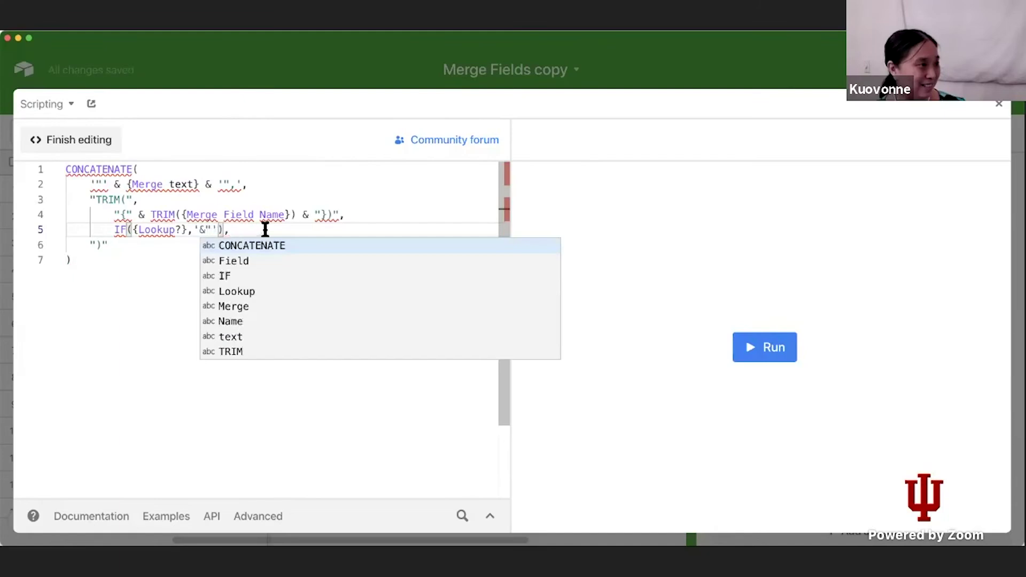
click(263, 231)
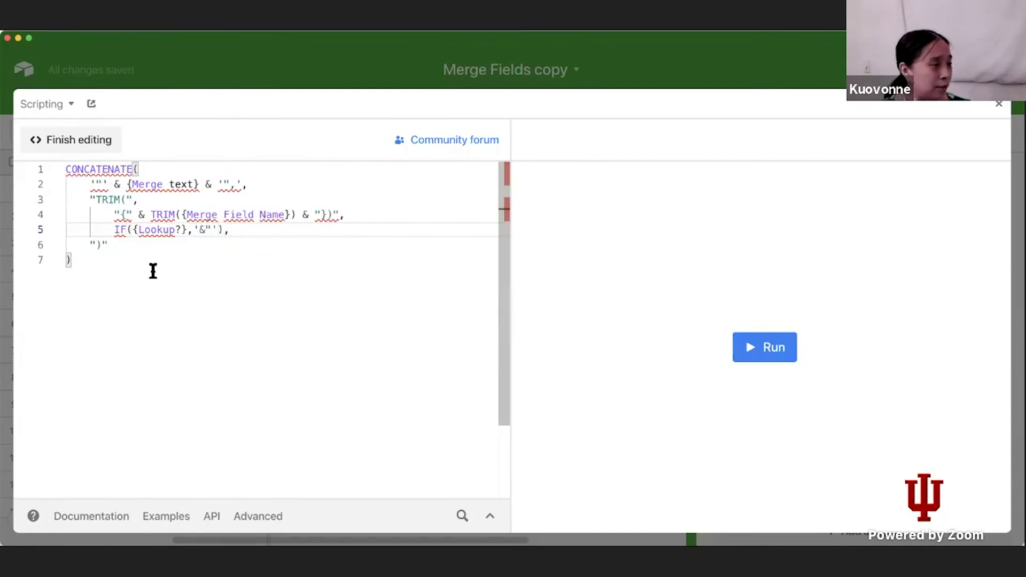
click(207, 231)
text("")
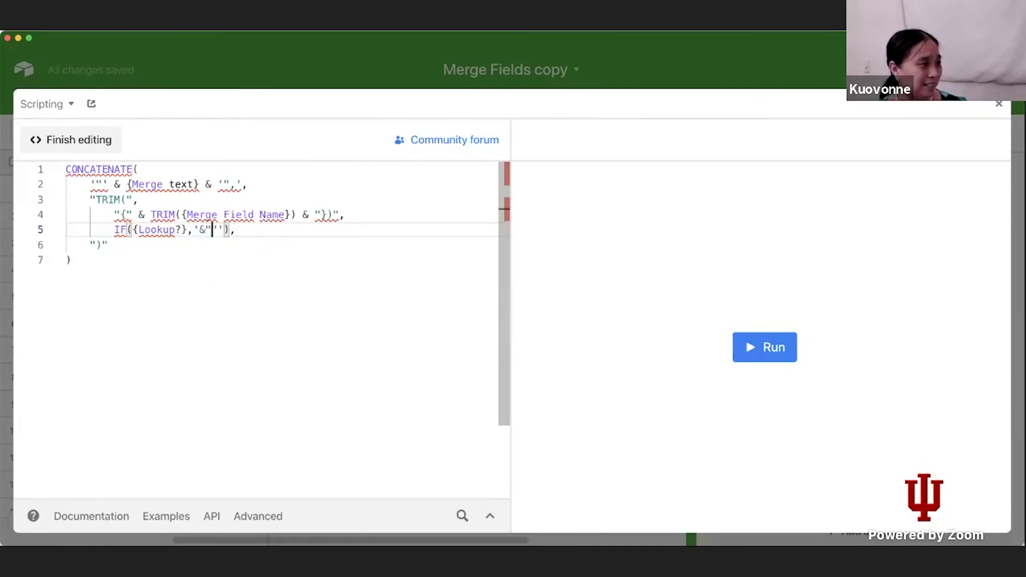
click(197, 252)
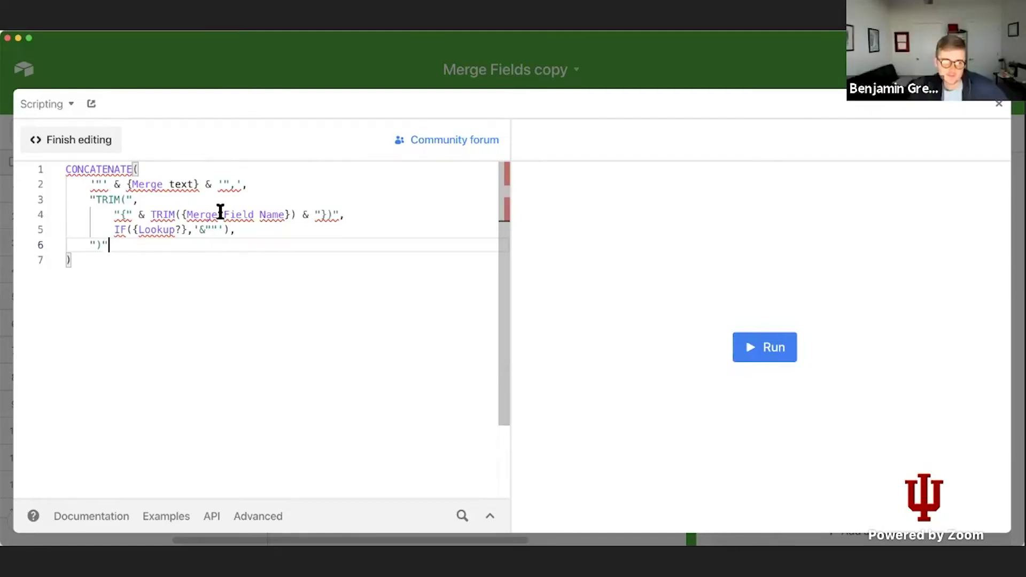
Step: Retype the ampersand before the closing-brace string on line 4
double_click(166, 217)
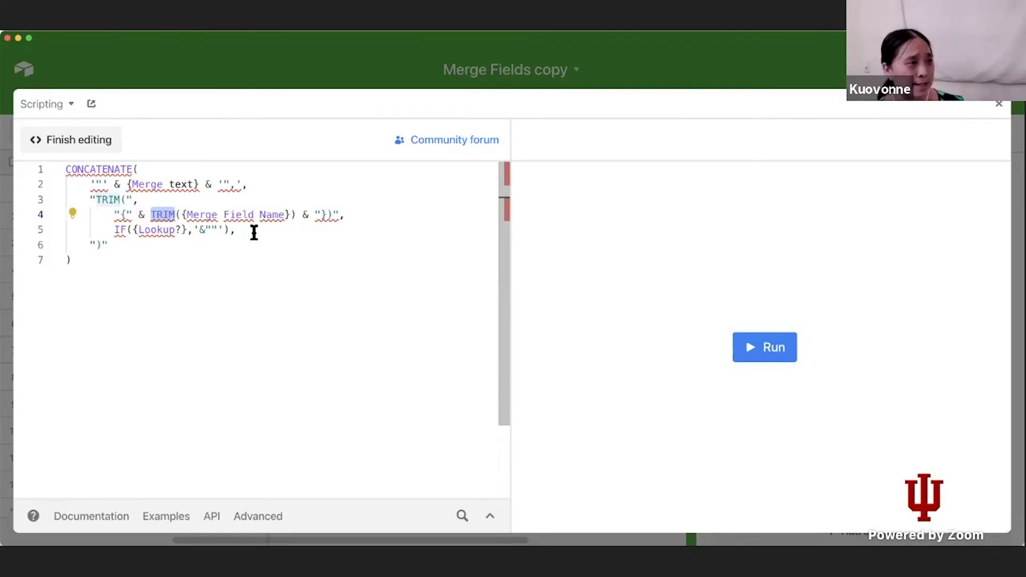
click(333, 214)
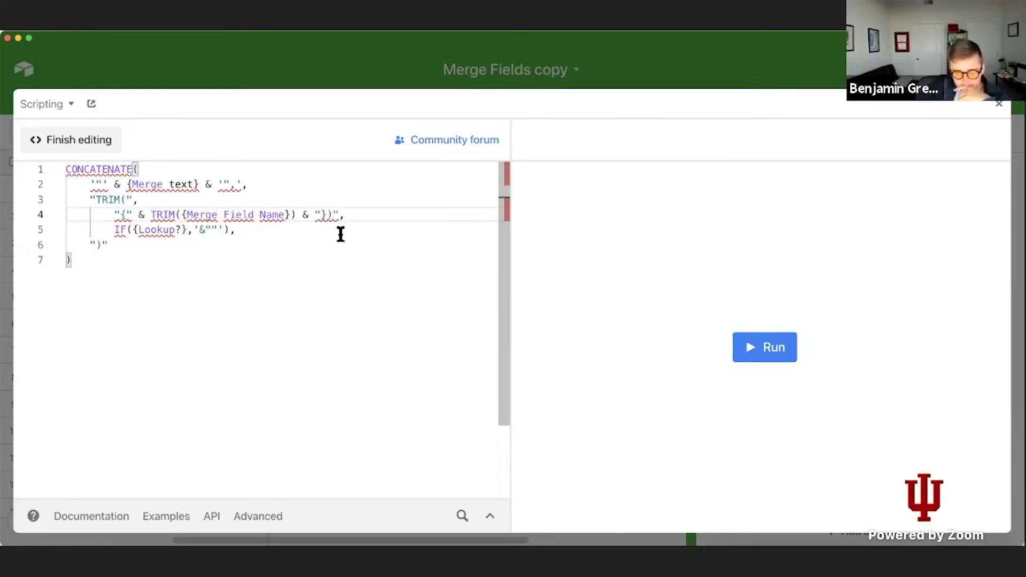
key(BackSpace)
key(BackSpace)
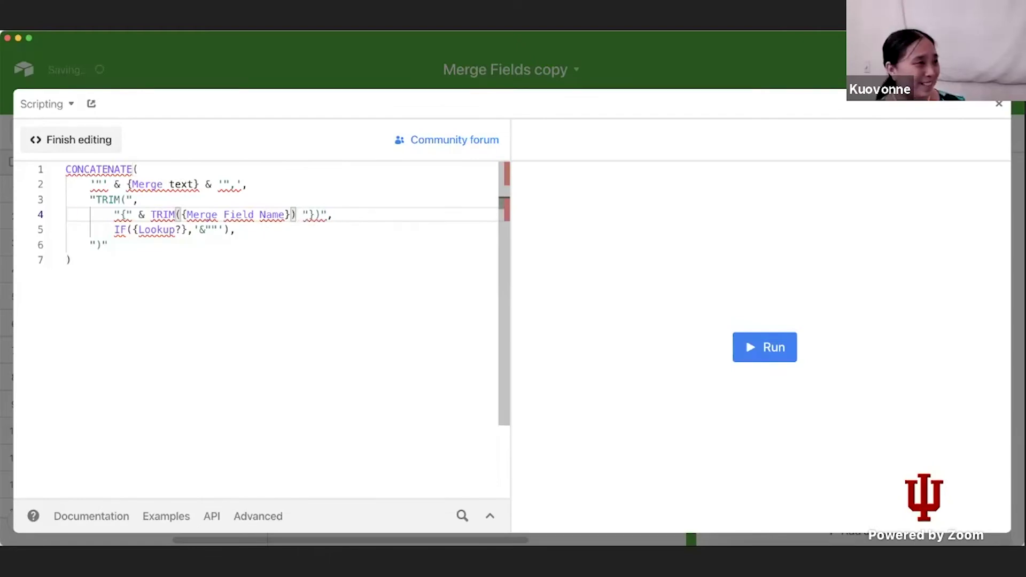
text(&)
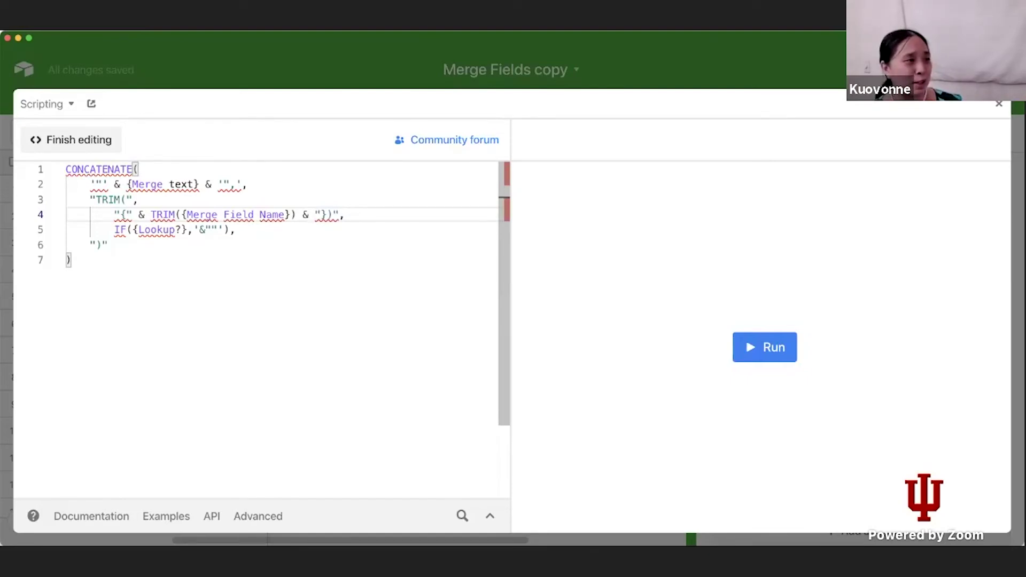
Step: End line 4 with a comma and move the following string onto its own line
click(326, 216)
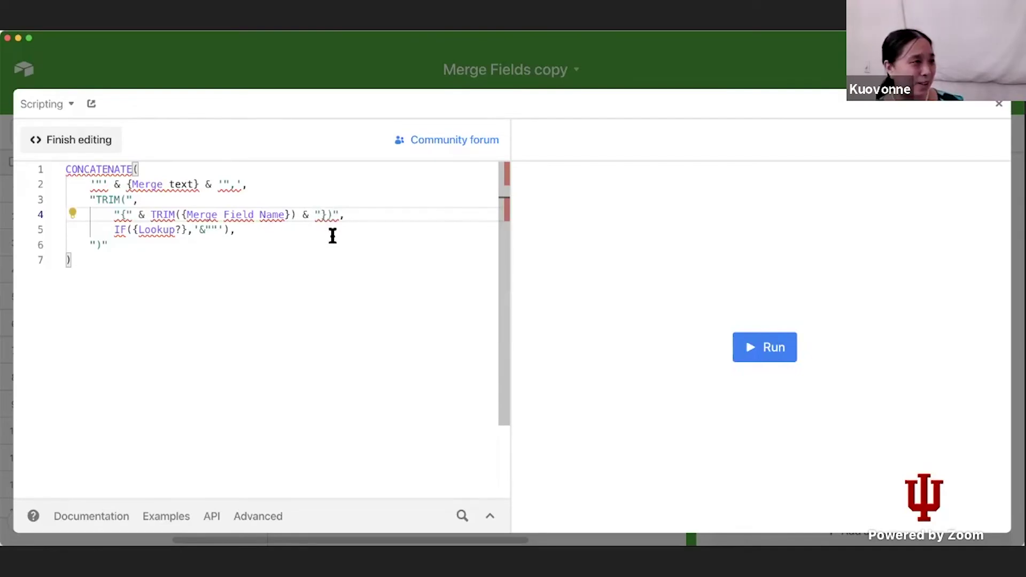
text("")
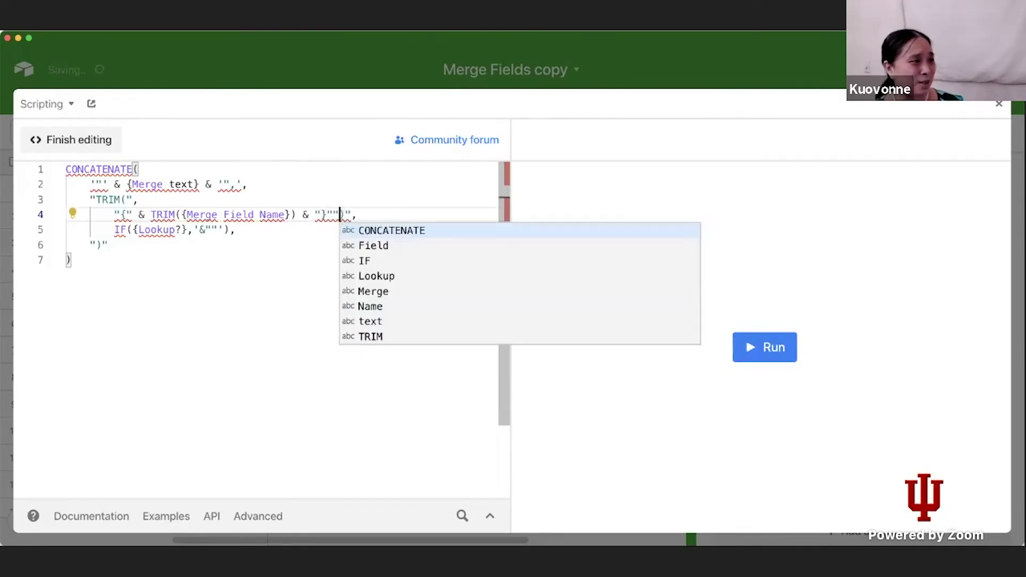
key(BackSpace)
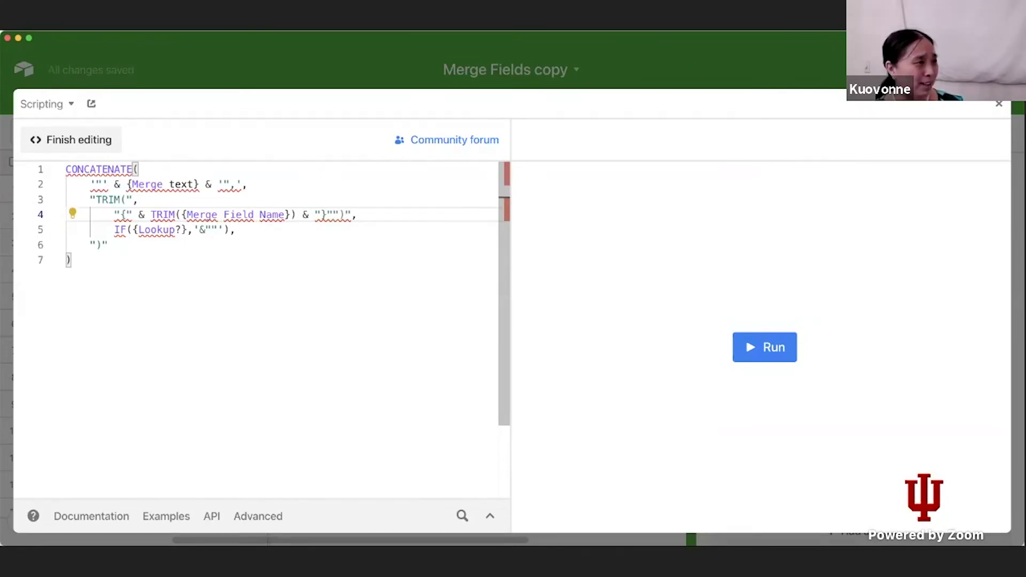
text(,)
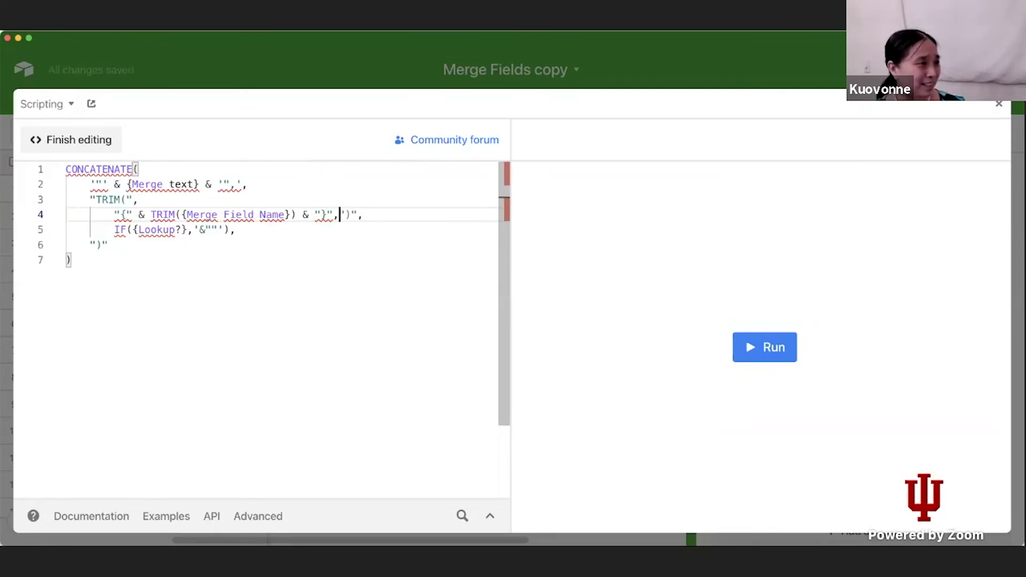
key(Return)
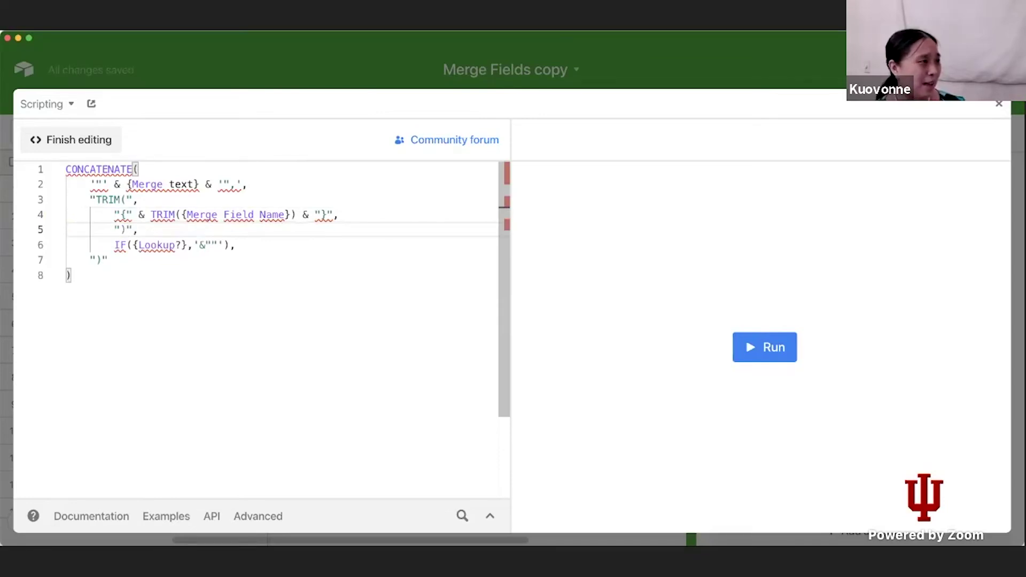
key(BackSpace)
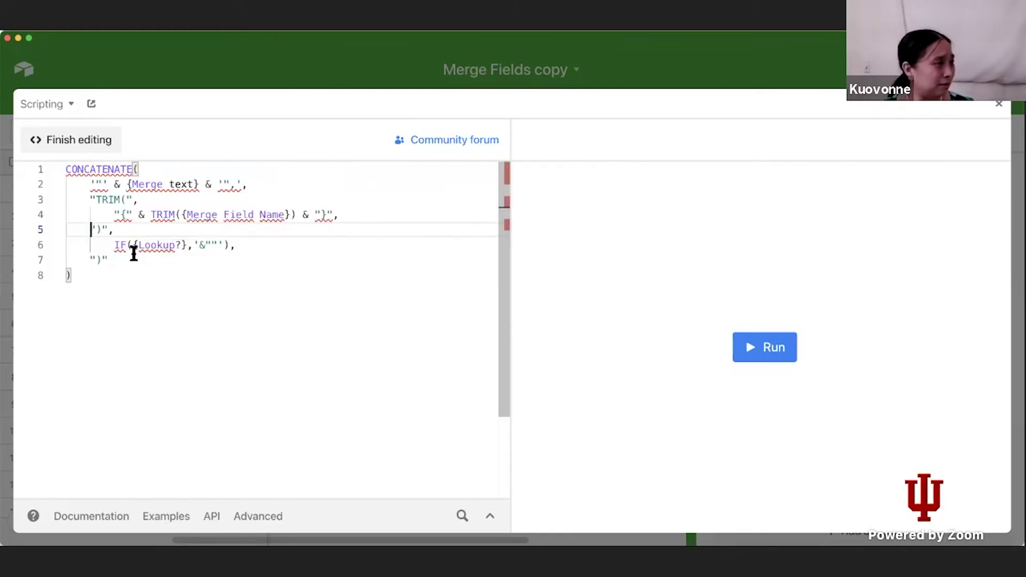
Step: Outdent the IF({Lookup?},'&""') line on line 6 by one level
click(116, 246)
key(BackSpace)
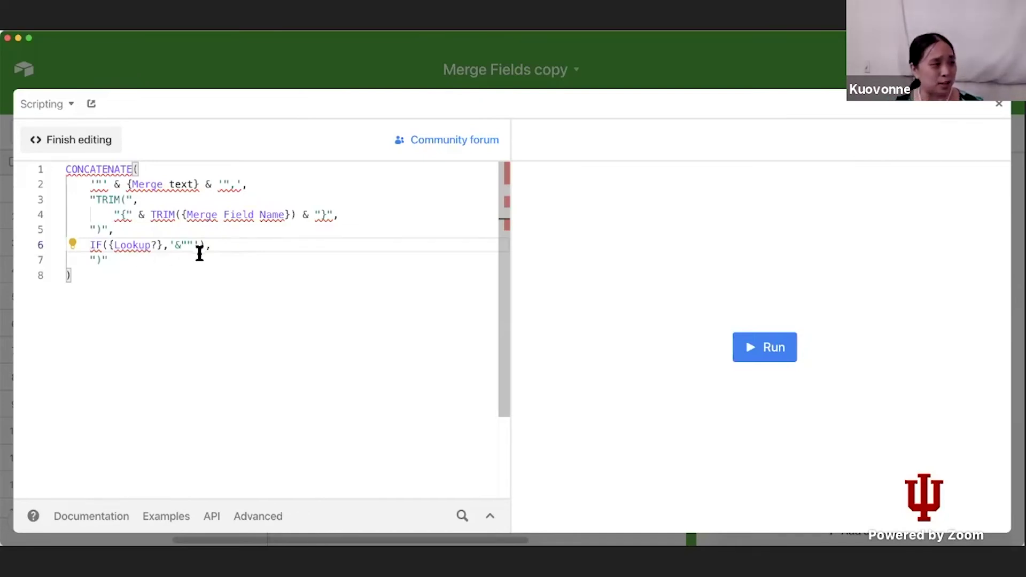
click(123, 260)
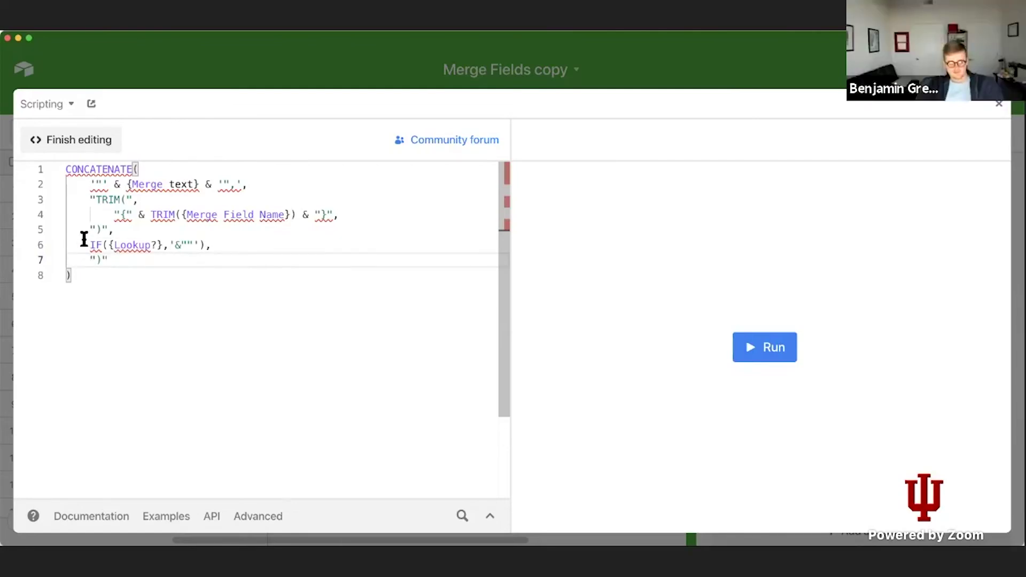
Step: Wrap the final ')' string in IF("Closing parenthesis for substitute", ")")
click(89, 261)
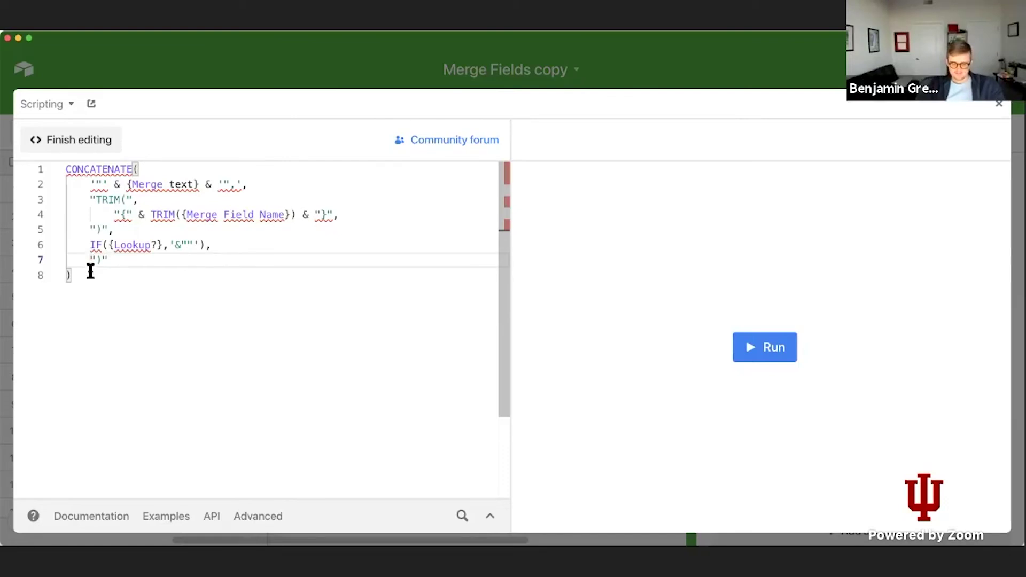
text(IF()
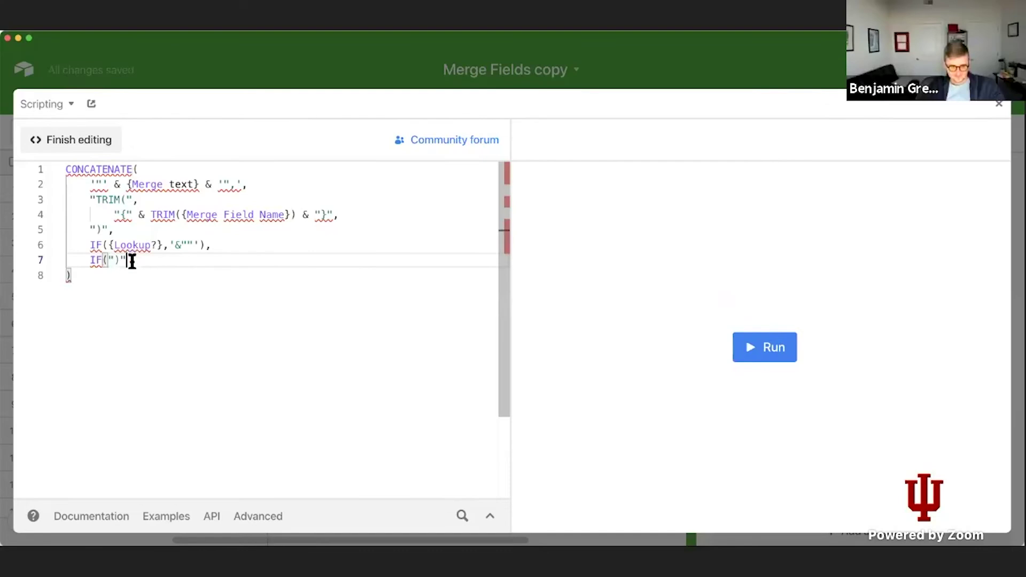
key(End)
text())
click(108, 262)
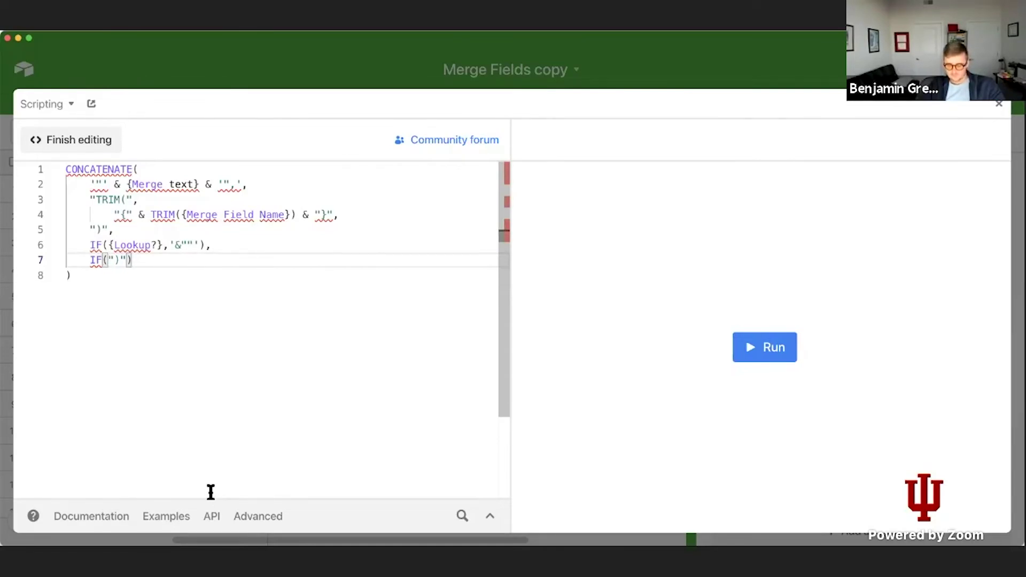
text("t)
key(BackSpace)
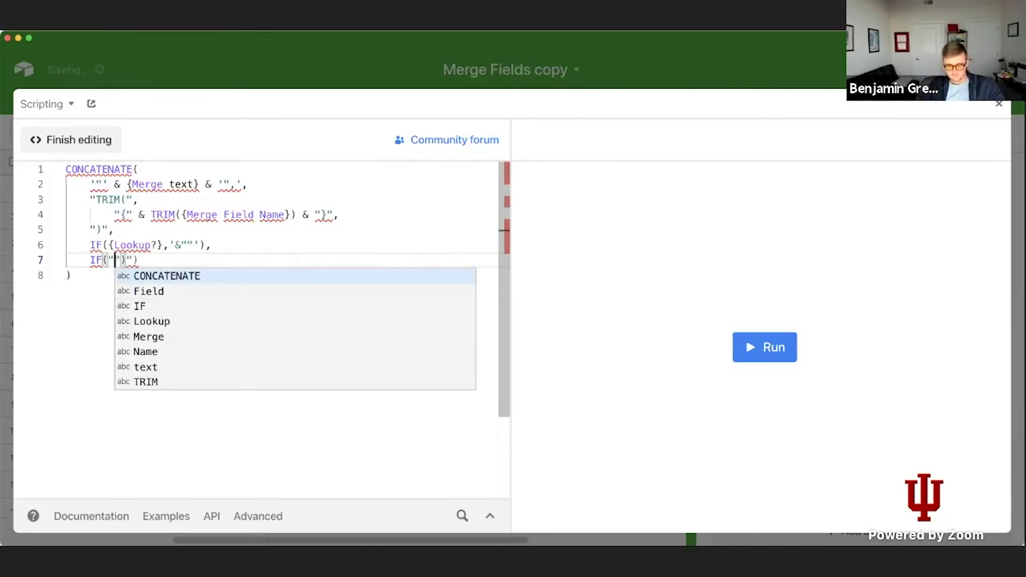
text(CLOSING)
key(BackSpace)
key(BackSpace)
key(BackSpace)
key(BackSpace)
key(BackSpace)
key(BackSpace)
key(BackSpace)
key(BackSpace)
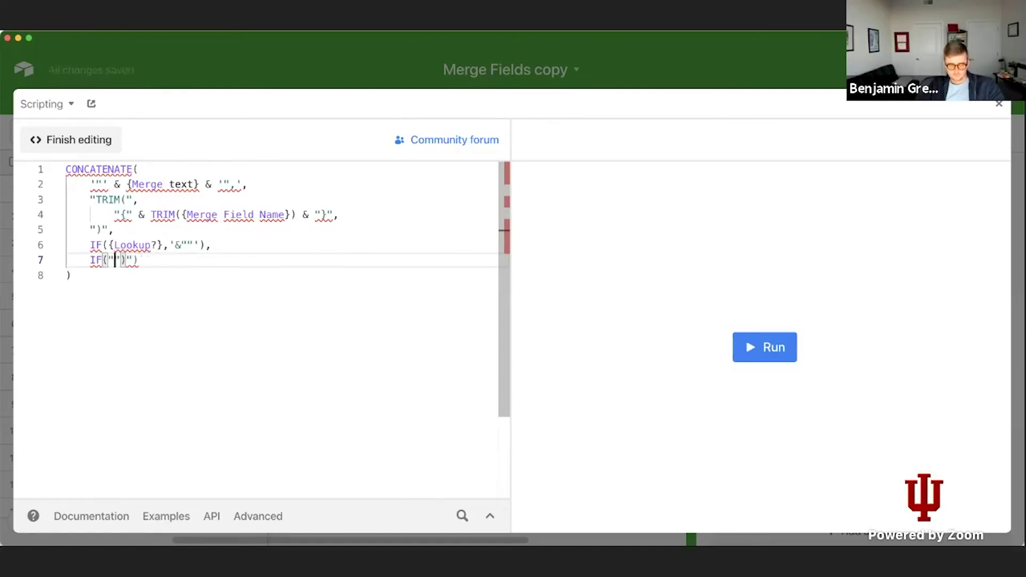
text(Closing parenthesis for)
text(substitute)
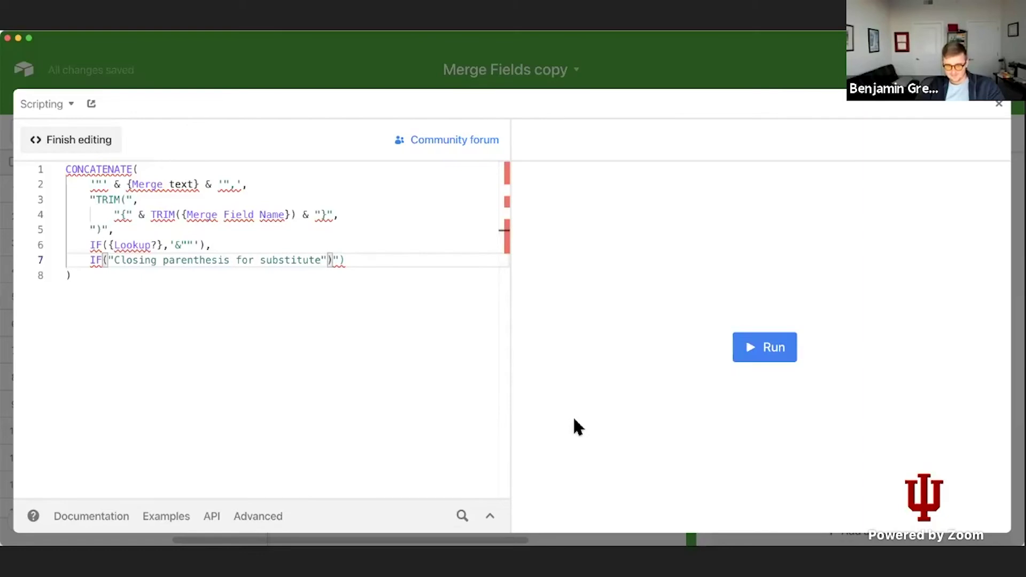
key(Up)
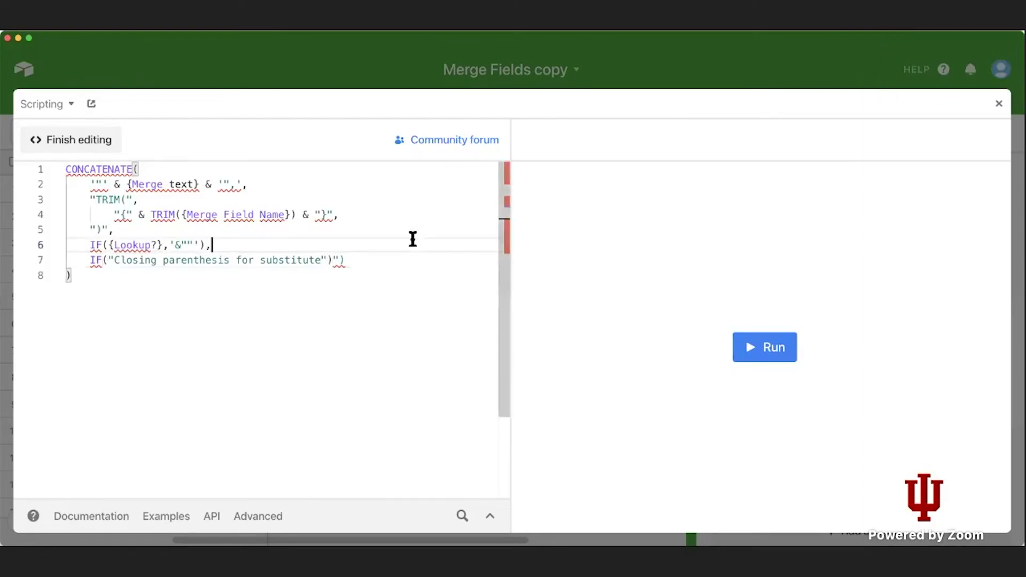
click(330, 261)
text(,))
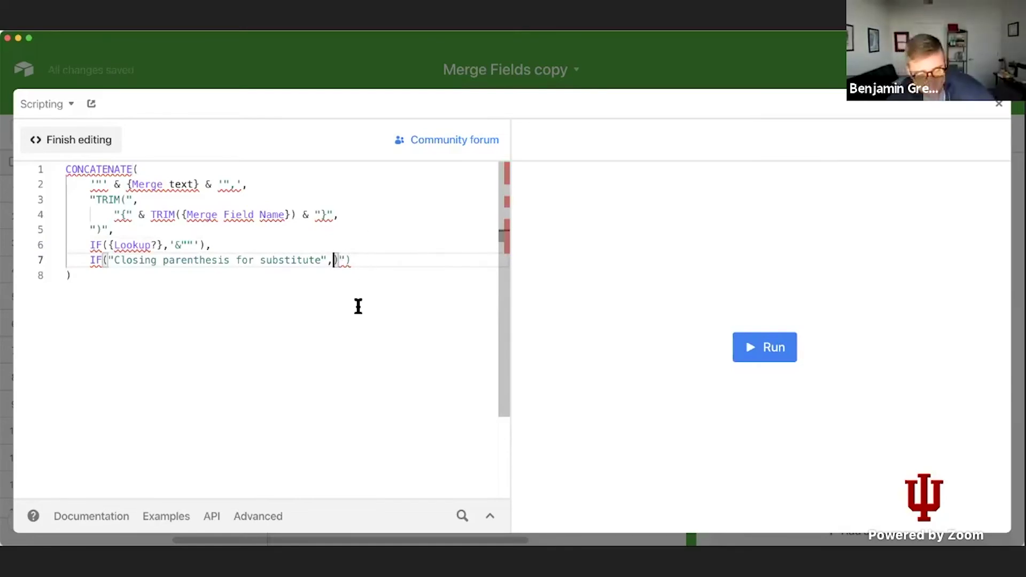
key(BackSpace)
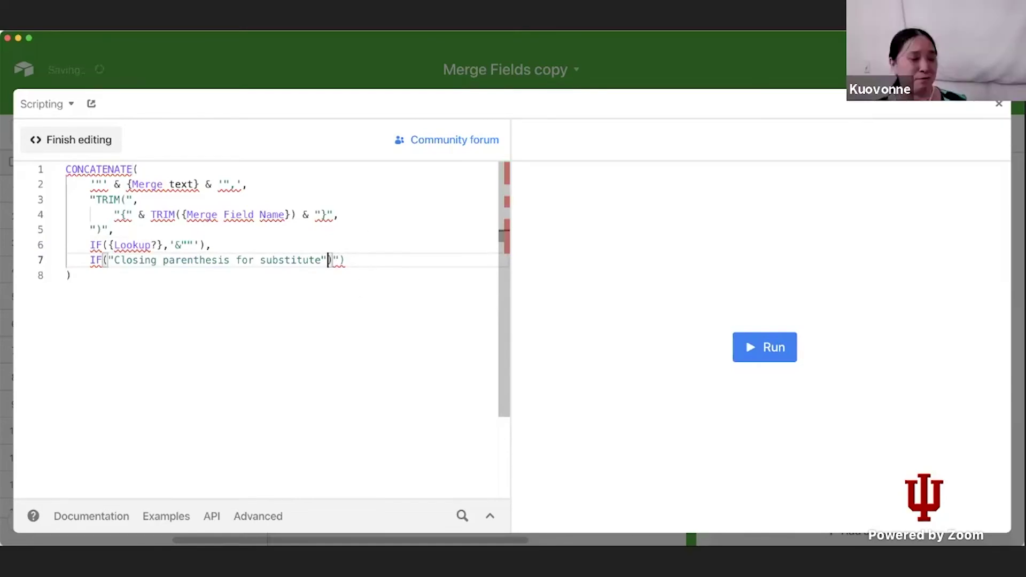
key(alt+shift+Left)
key(alt+shift+Left)
key(alt+shift+Left)
key(alt+shift+Left)
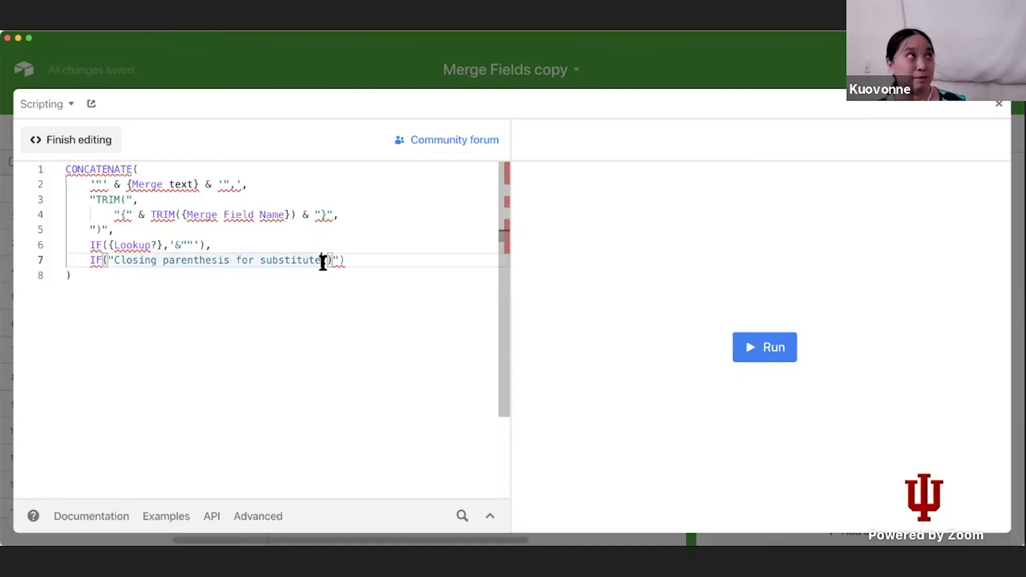
text(",)
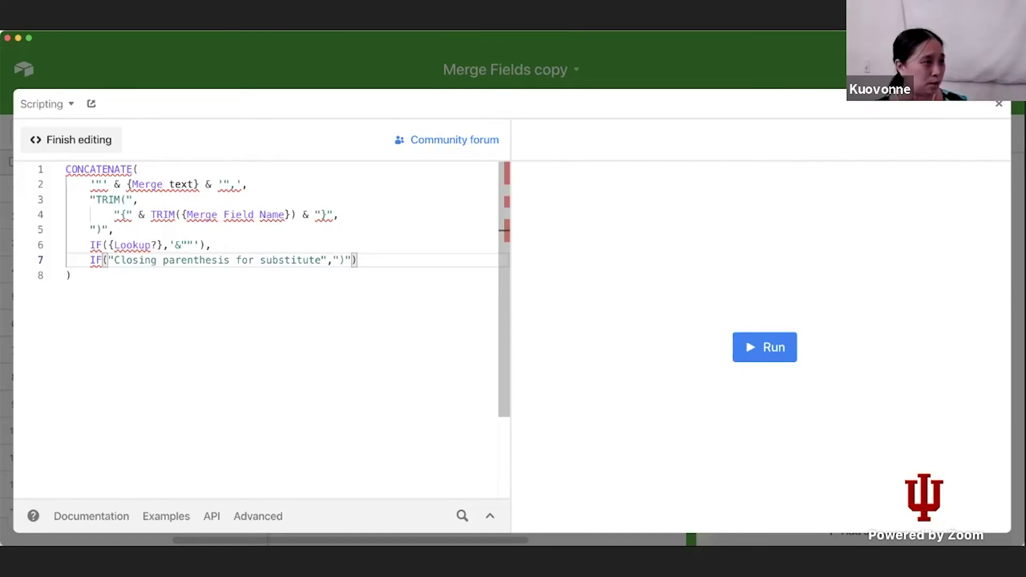
Step: Spread the new IF block over several lines, with its closing bracket on its own line
click(108, 262)
key(Return)
key(Tab)
key(BackSpace)
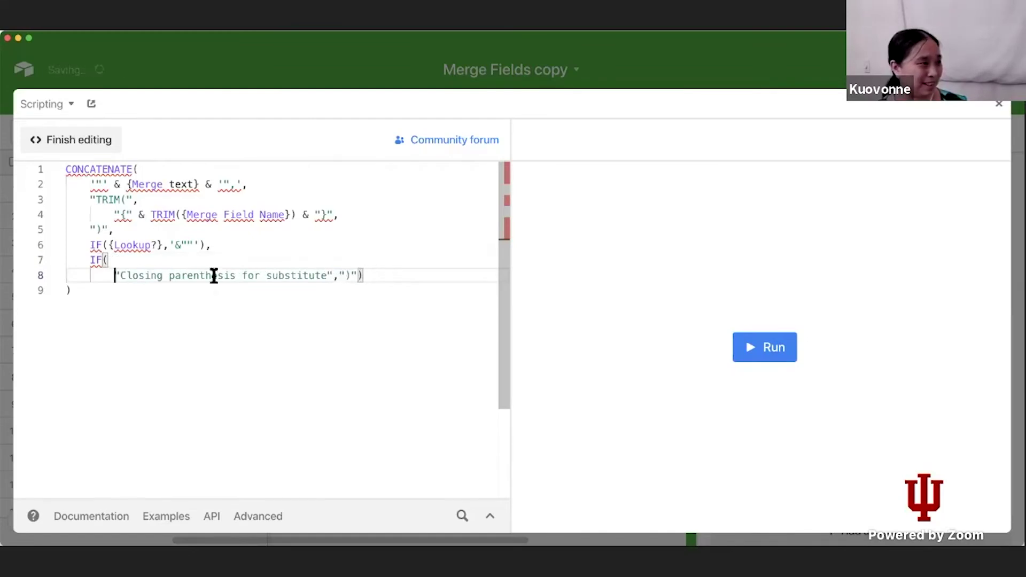
click(340, 279)
key(Return)
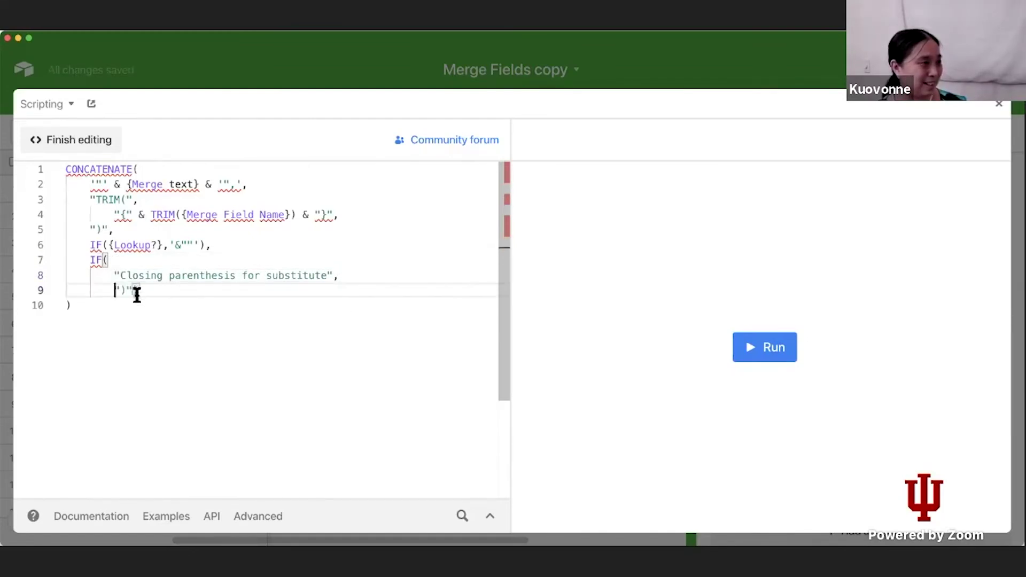
key(Return)
key(BackSpace)
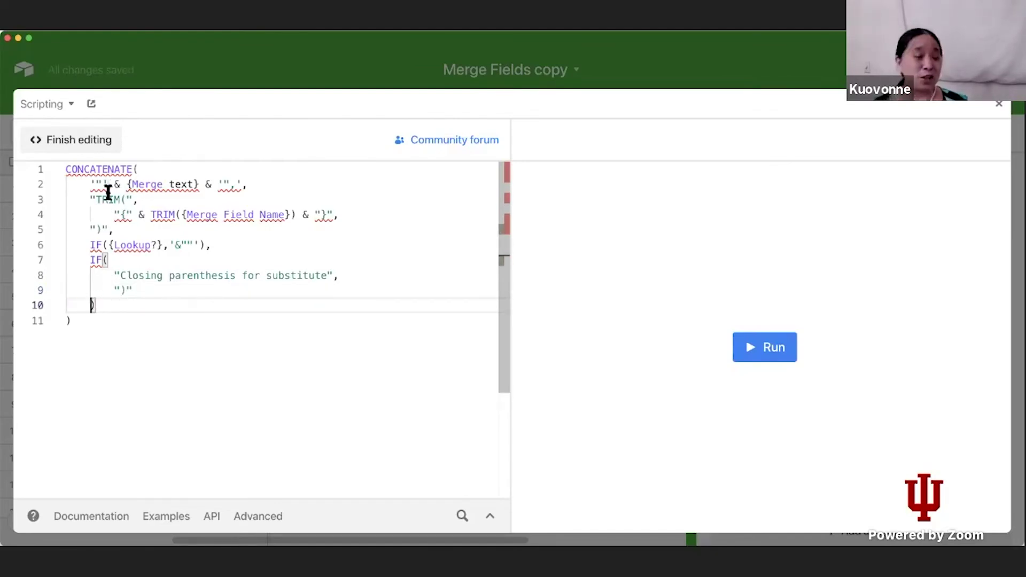
click(126, 343)
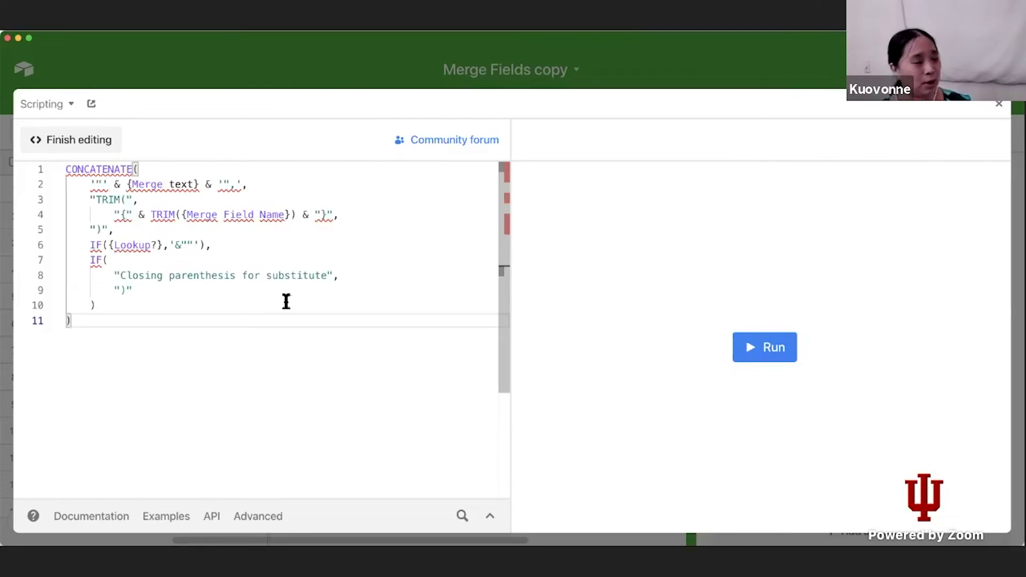
click(116, 276)
key(BackSpace)
key(BackSpace)
key(BackSpace)
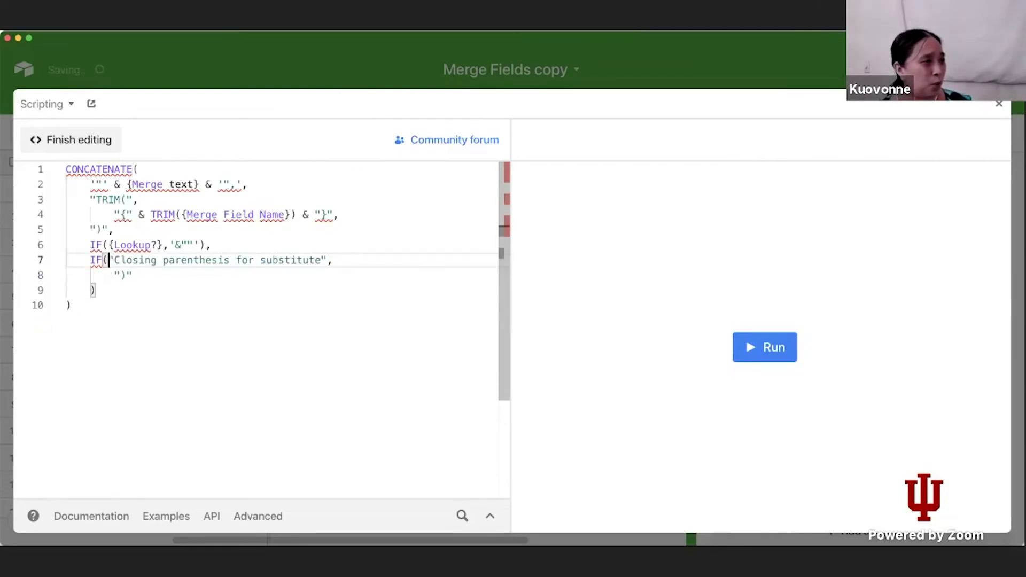
click(162, 291)
click(166, 351)
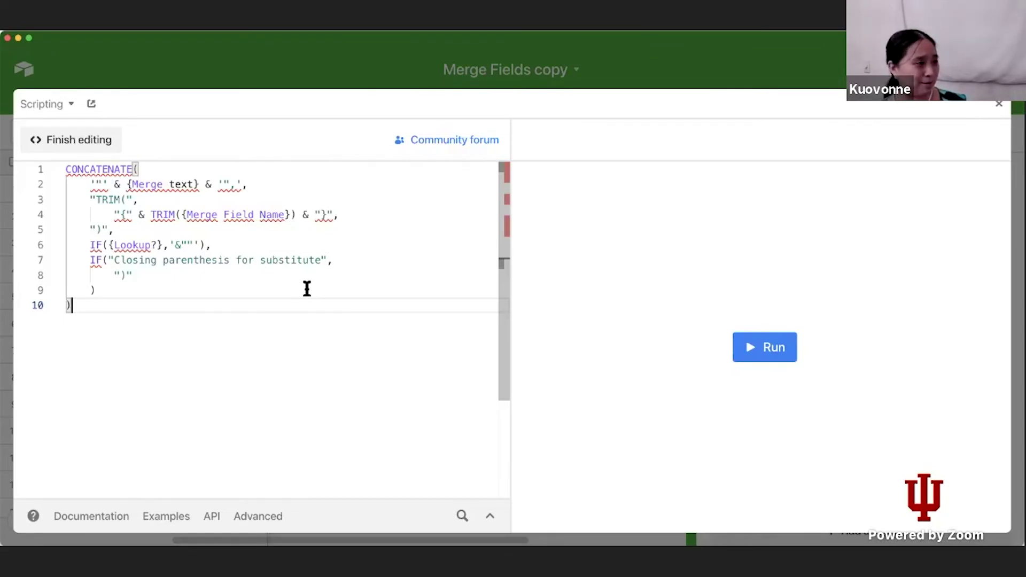
Step: Select the entire draft CONCATENATE formula in the script editor
click(178, 246)
drag(178, 246, 197, 248)
click(179, 302)
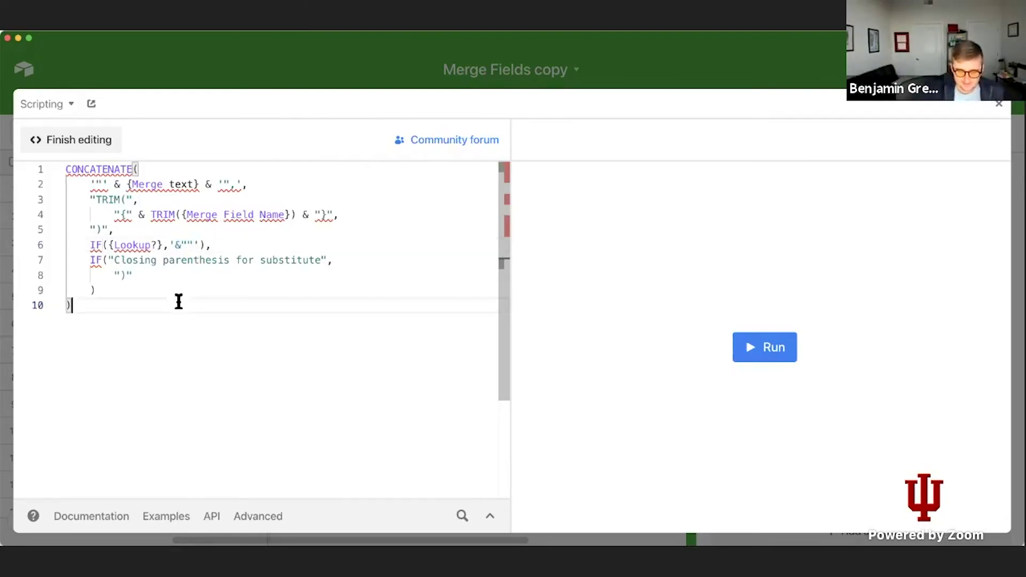
key(super+a)
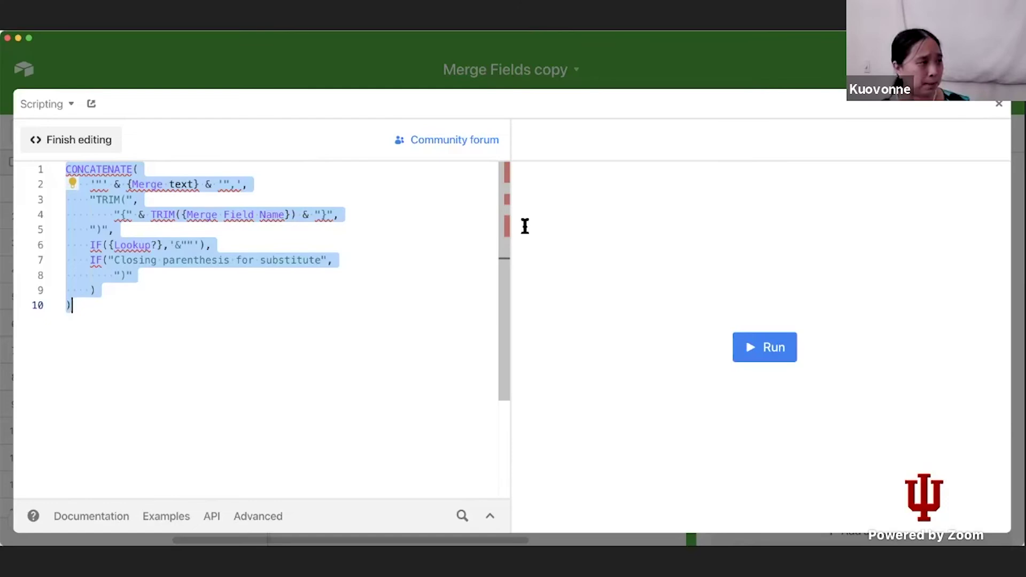
Step: Paste the multiline CONCATENATE formula over the Calculation field's existing formula and save
click(999, 104)
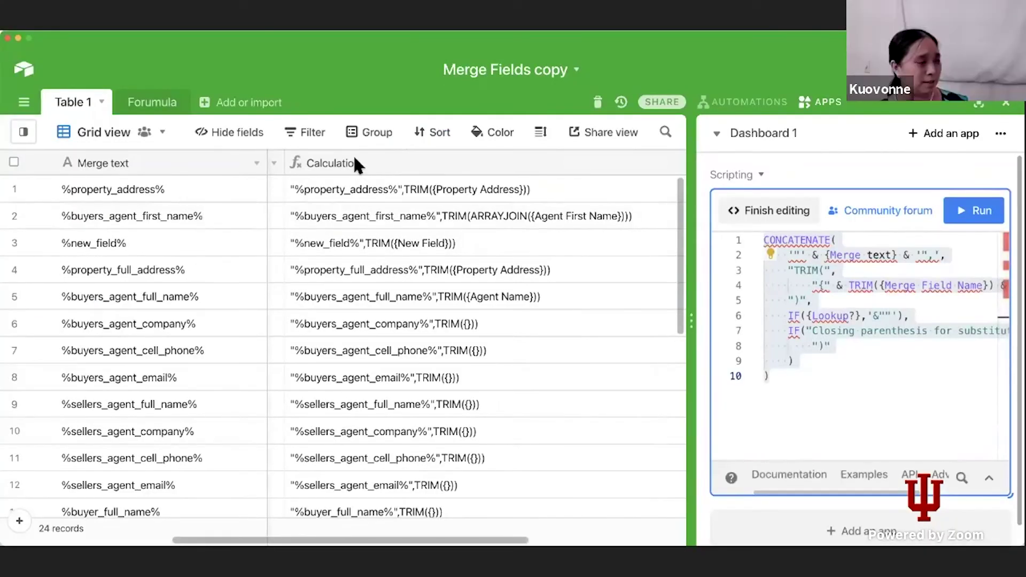
double_click(355, 160)
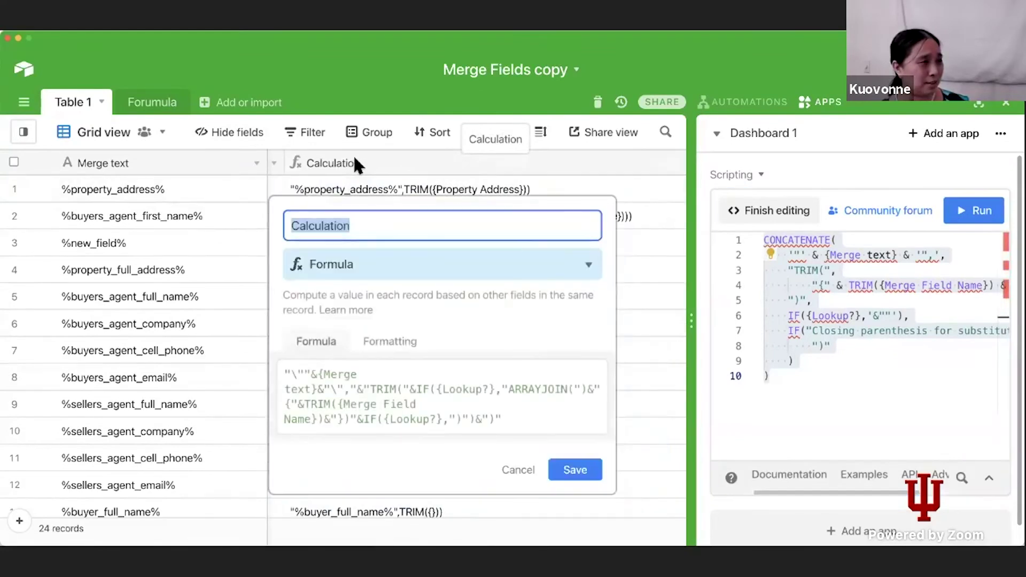
click(414, 385)
key(ctrl+a)
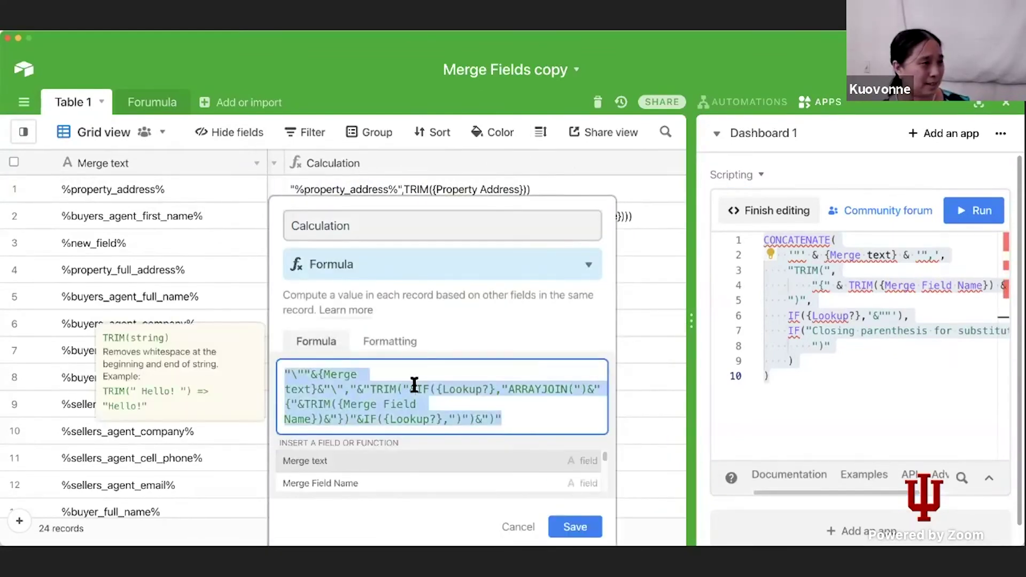
key(ctrl+v)
scroll(415, 385, up, 5)
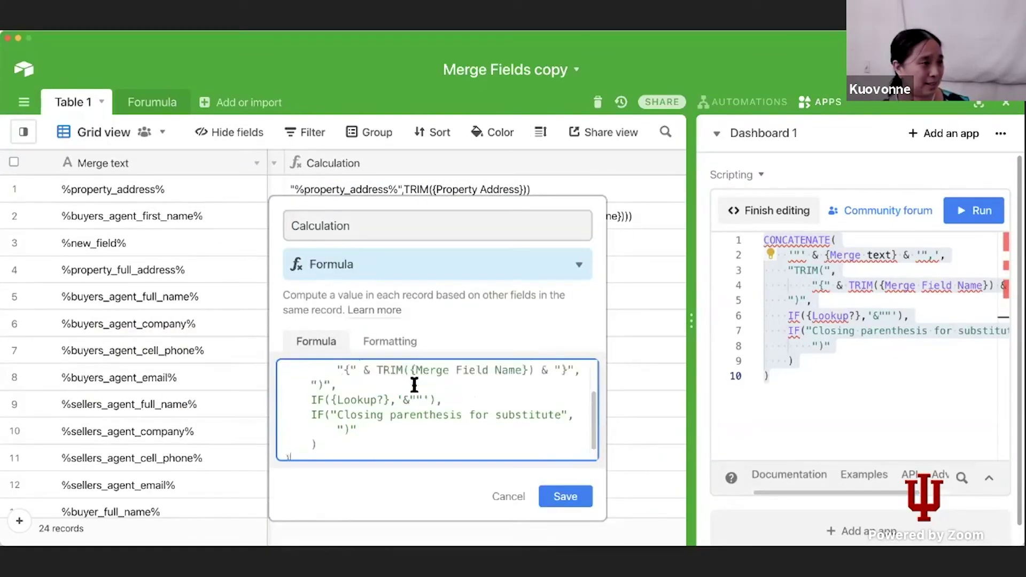
click(573, 498)
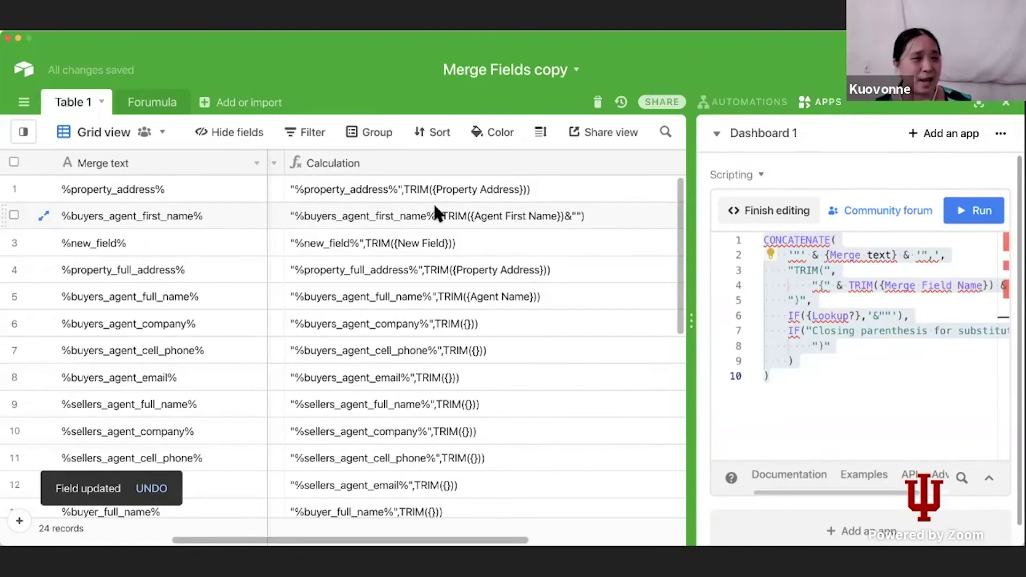
Step: Reopen the Calculation field's settings and select its entire formula
double_click(433, 160)
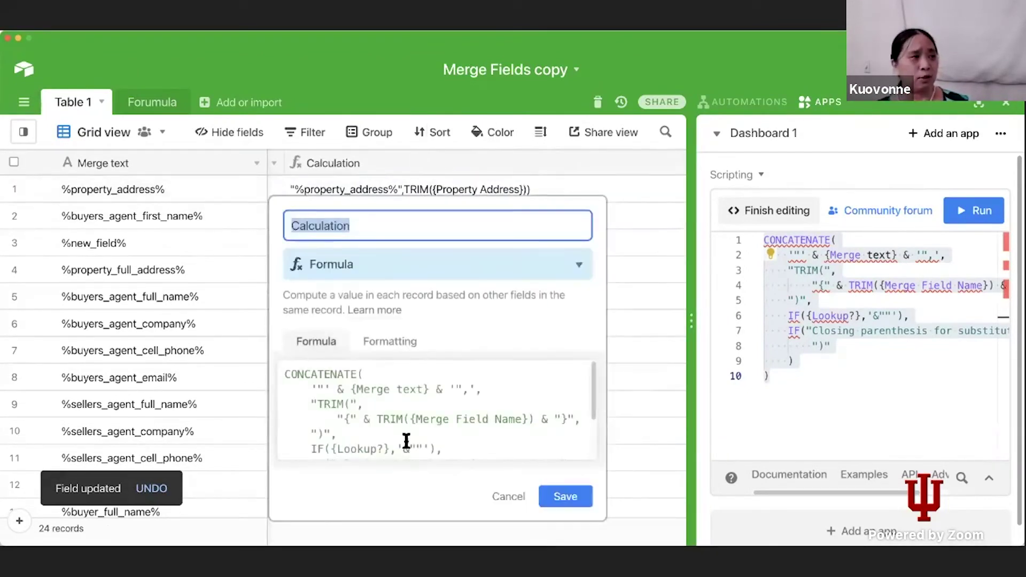
scroll(406, 439, down, 3)
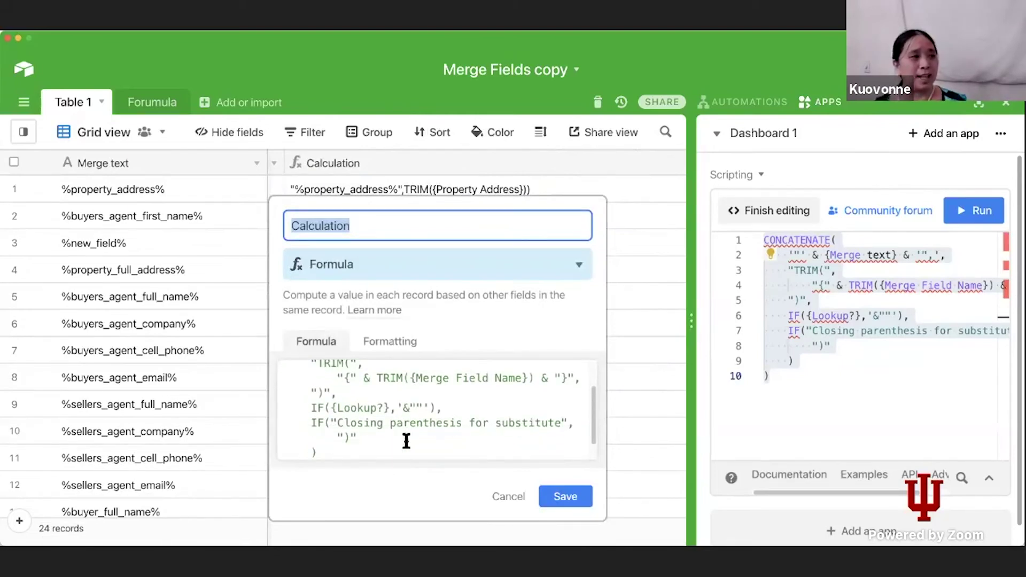
scroll(406, 441, up, 3)
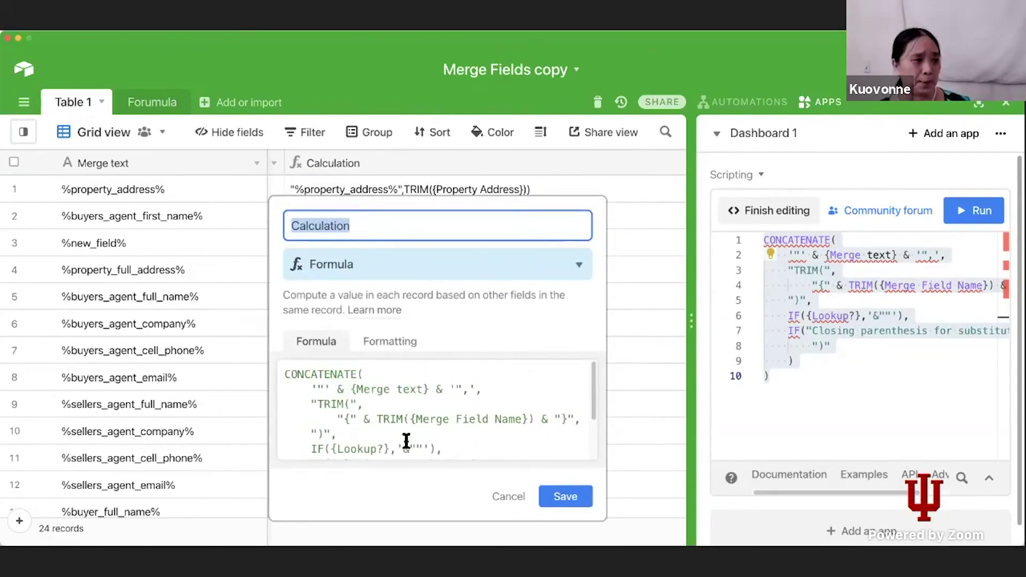
click(331, 379)
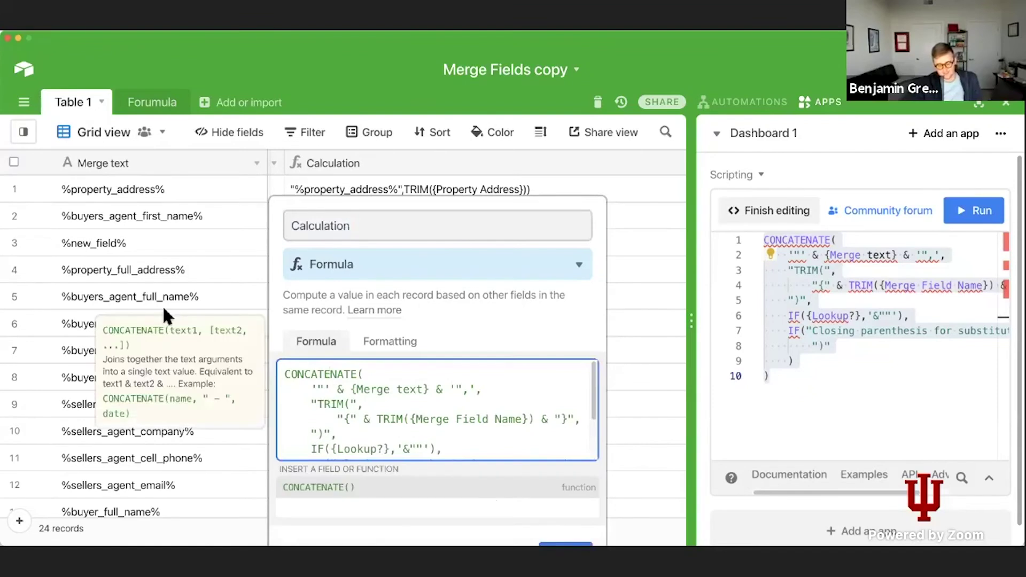
key(super+a)
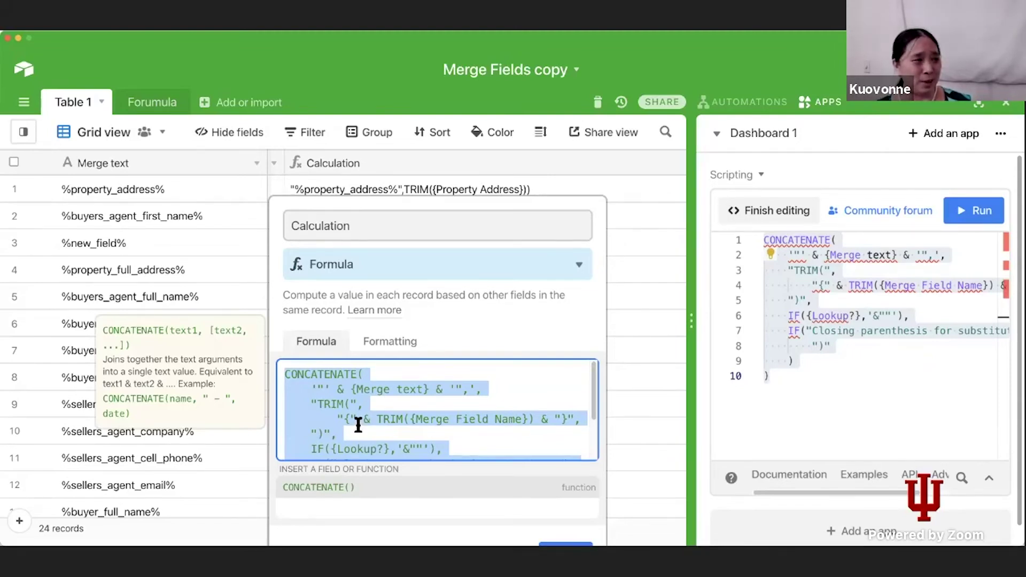
Step: In the TRIM line, replace the ampersand after TRIM({Merge Field Name}) with a comma
scroll(358, 425, down, 3)
scroll(358, 425, up, 3)
scroll(358, 425, down, 3)
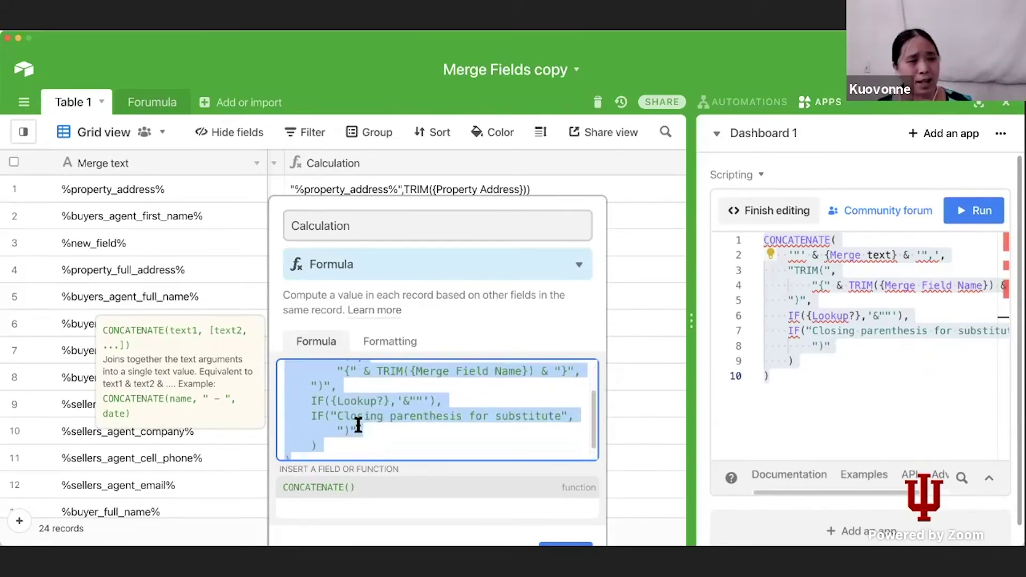
scroll(358, 425, up, 3)
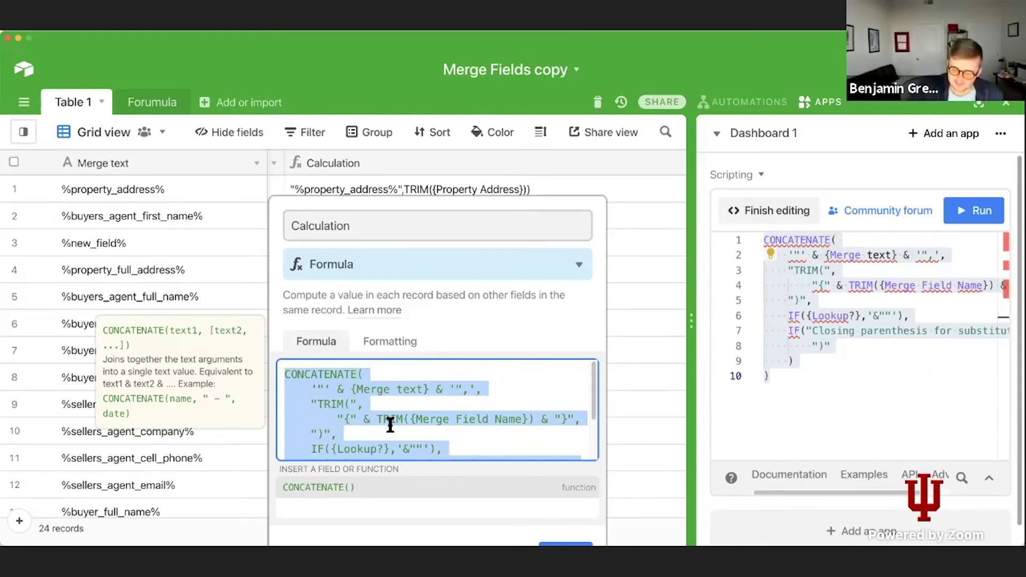
click(540, 421)
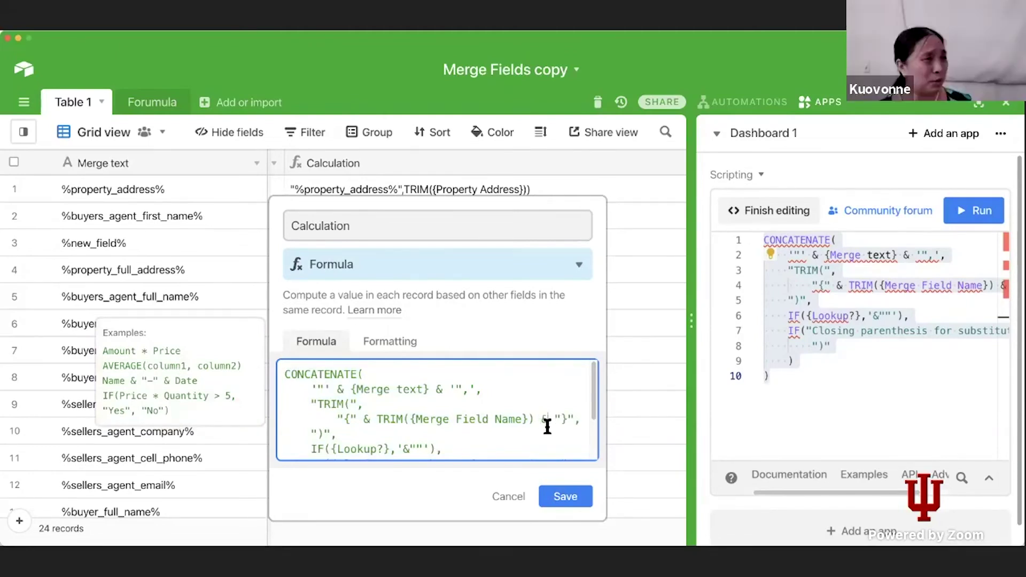
click(547, 425)
scroll(546, 431, down, 2)
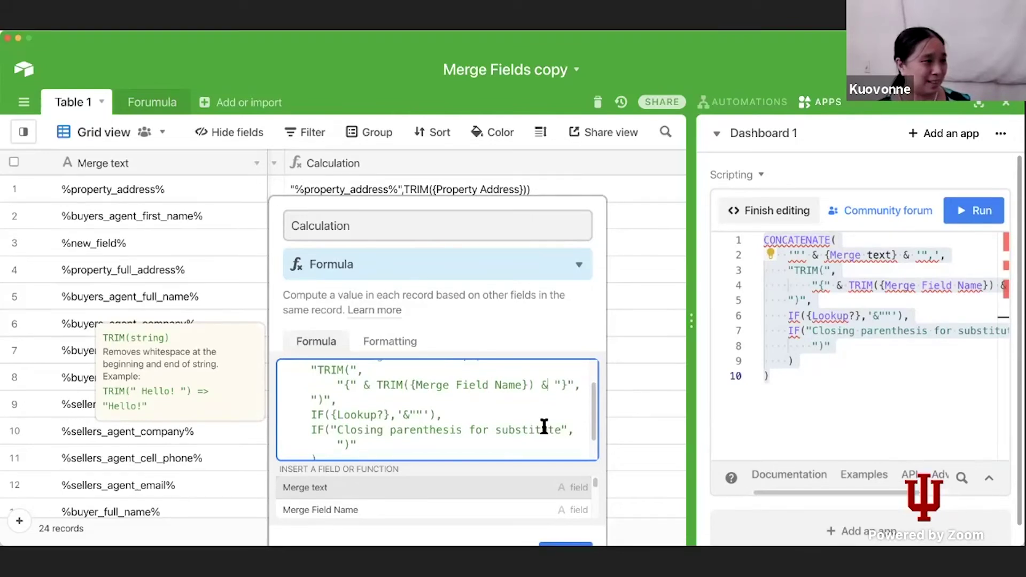
key(BackSpace)
key(BackSpace)
text(,)
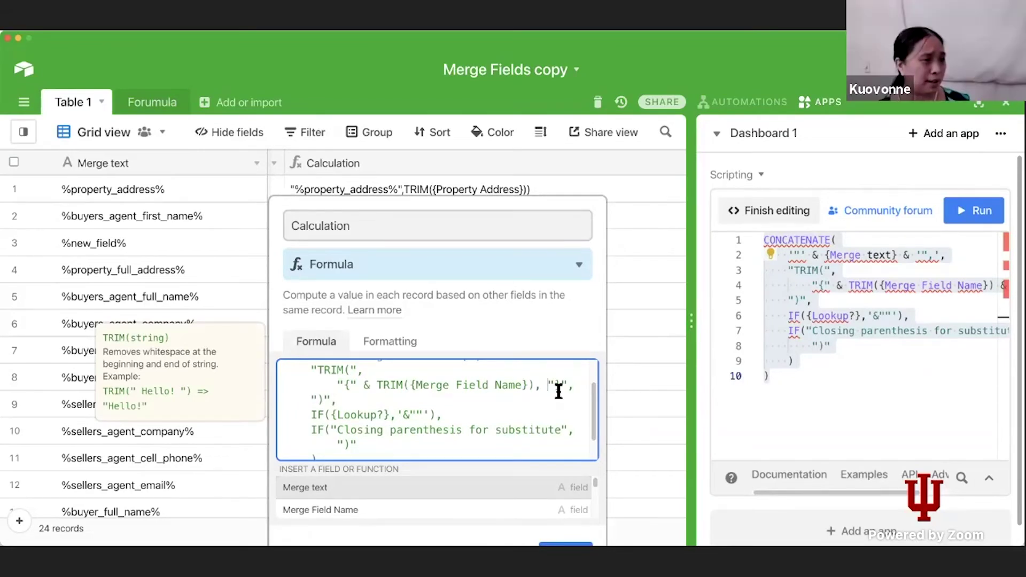
Step: Paste two trial {Merge text} references after the comma, then delete them again
text({Merge text})
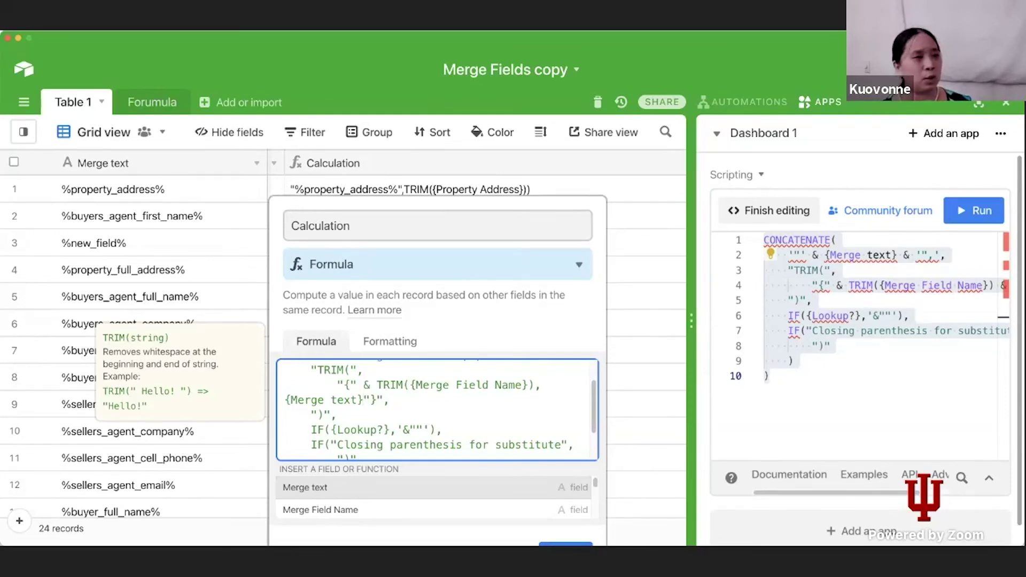
text(,)
text({)
key(Tab)
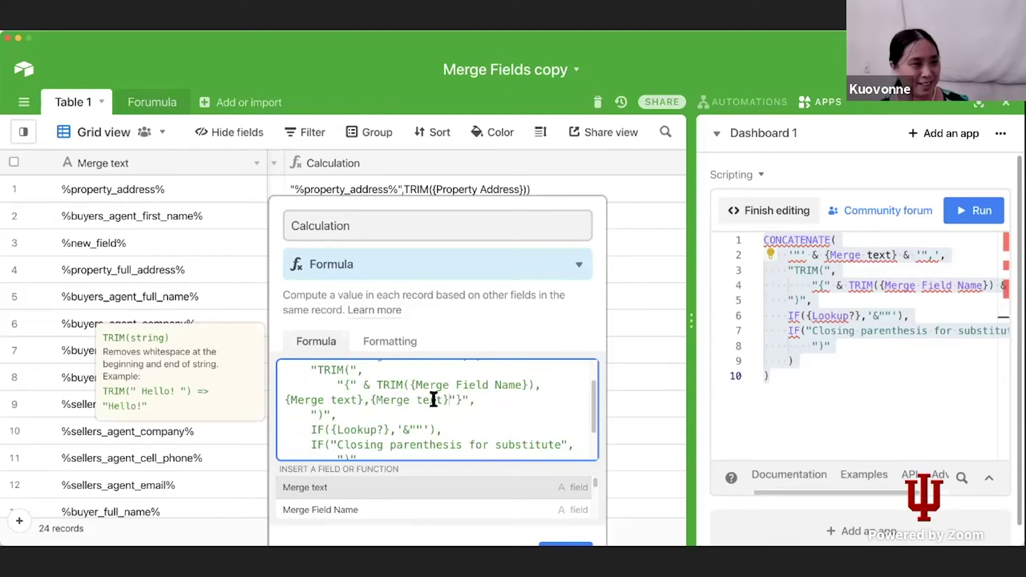
drag(449, 401, 295, 387)
key(BackSpace)
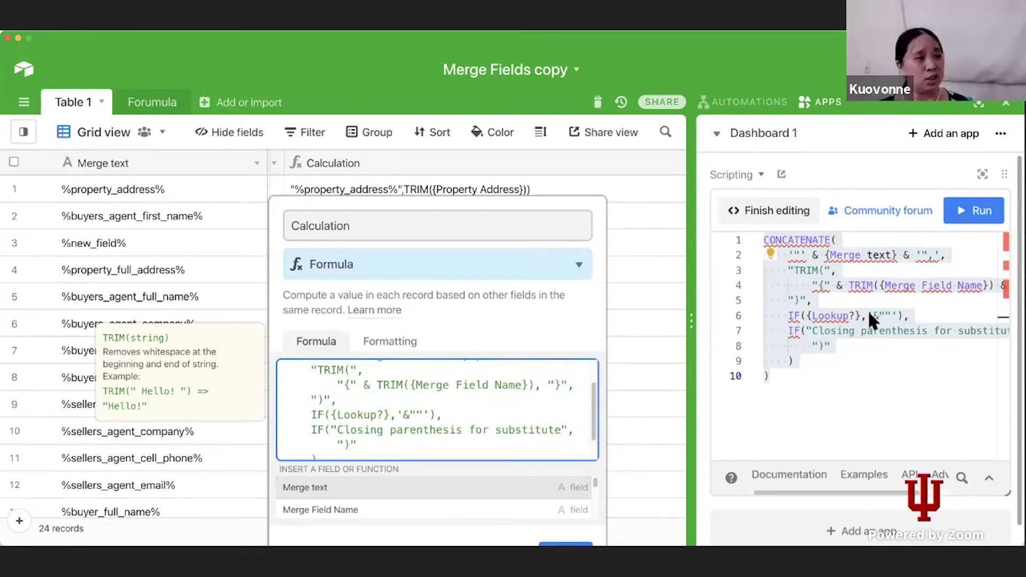
Step: Close the Calculation field editor without saving, keeping the original formula
click(737, 317)
click(614, 330)
click(524, 491)
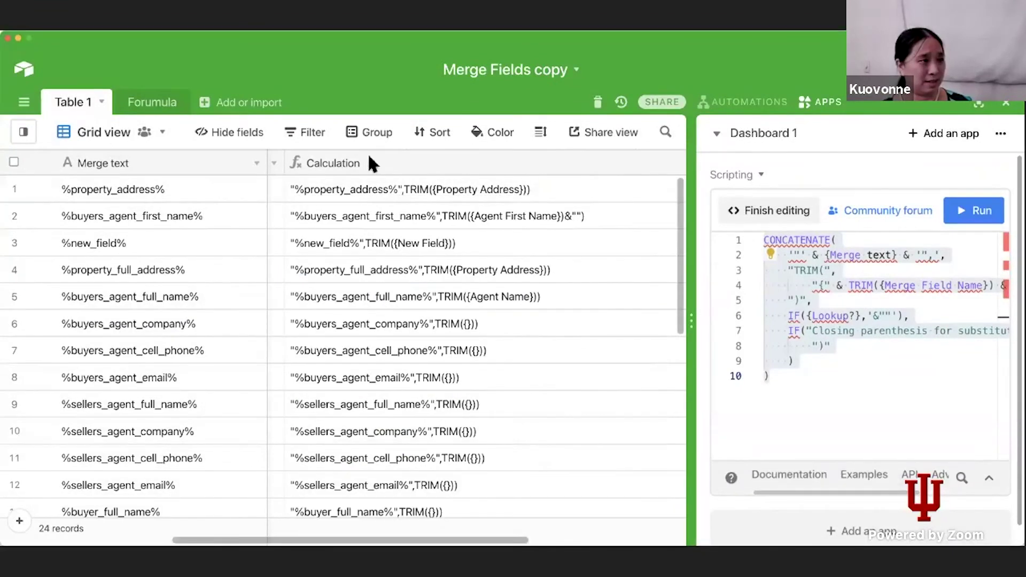
double_click(369, 163)
scroll(515, 416, down, 3)
scroll(516, 416, up, 3)
scroll(420, 429, down, 2)
scroll(420, 429, down, 1)
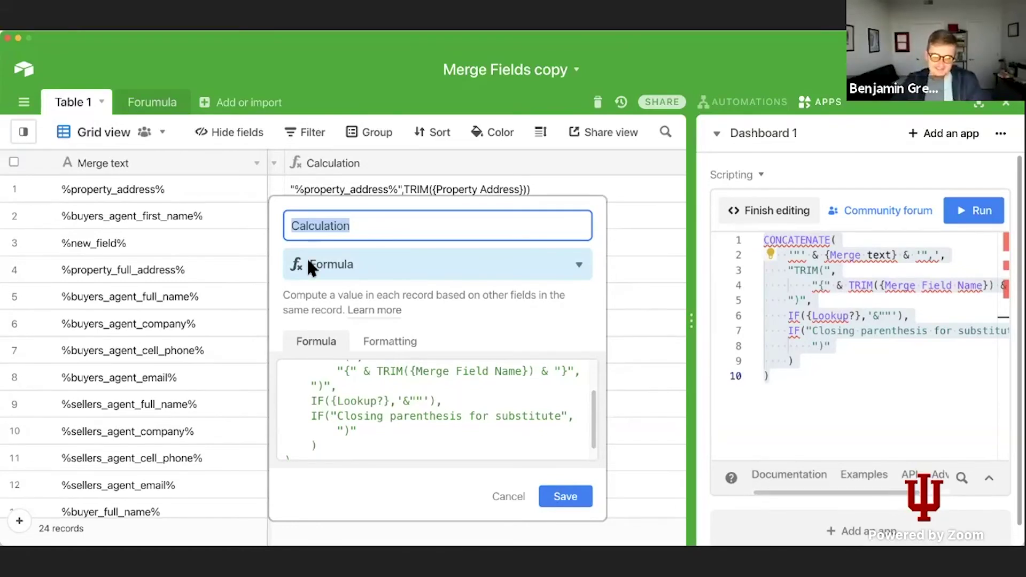
scroll(373, 369, up, 3)
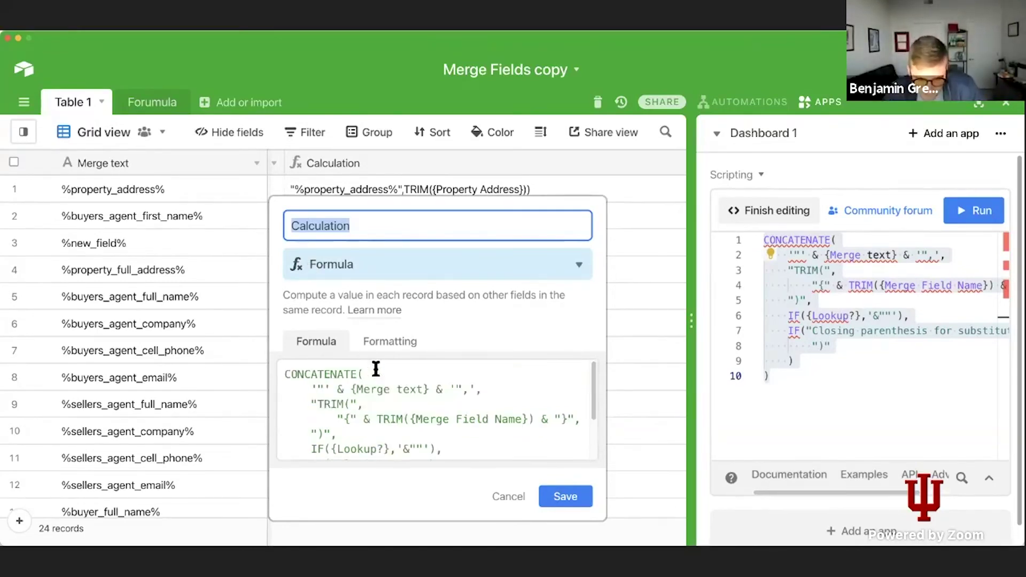
scroll(375, 410, down, 3)
scroll(376, 410, up, 3)
click(375, 411)
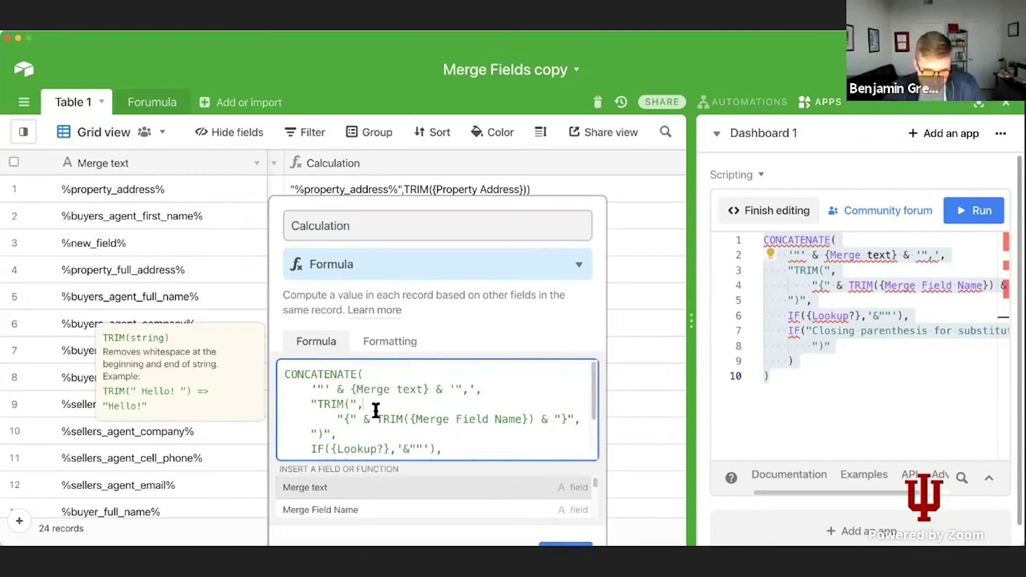
key(ctrl+v)
key(ctrl+v)
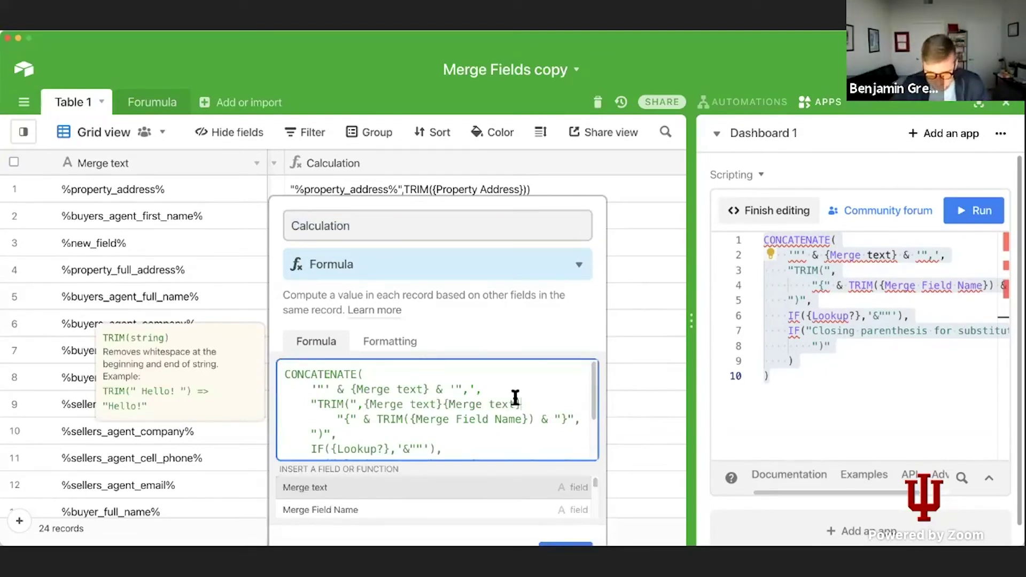
drag(519, 404, 368, 410)
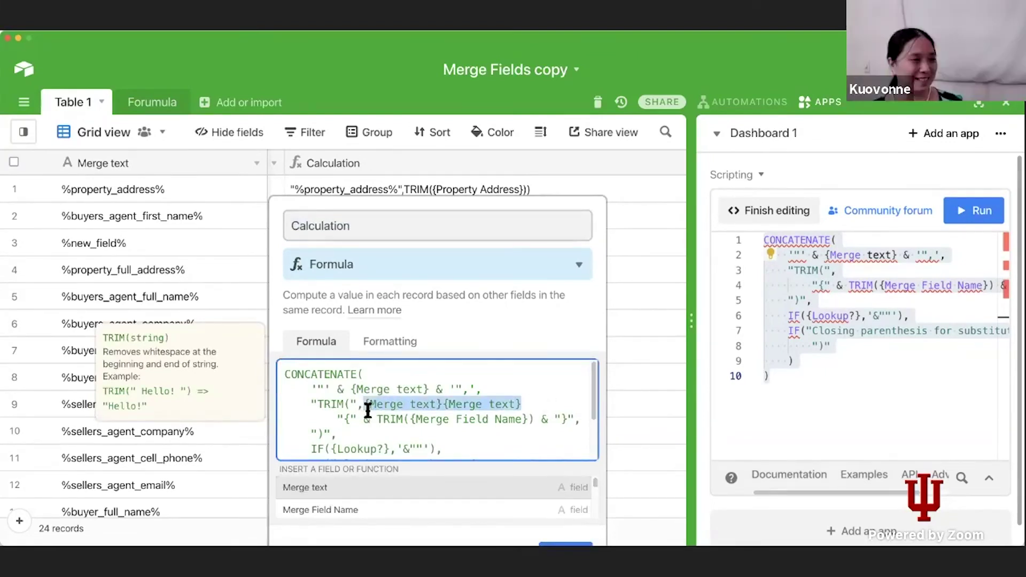
key(BackSpace)
text({Merge text})
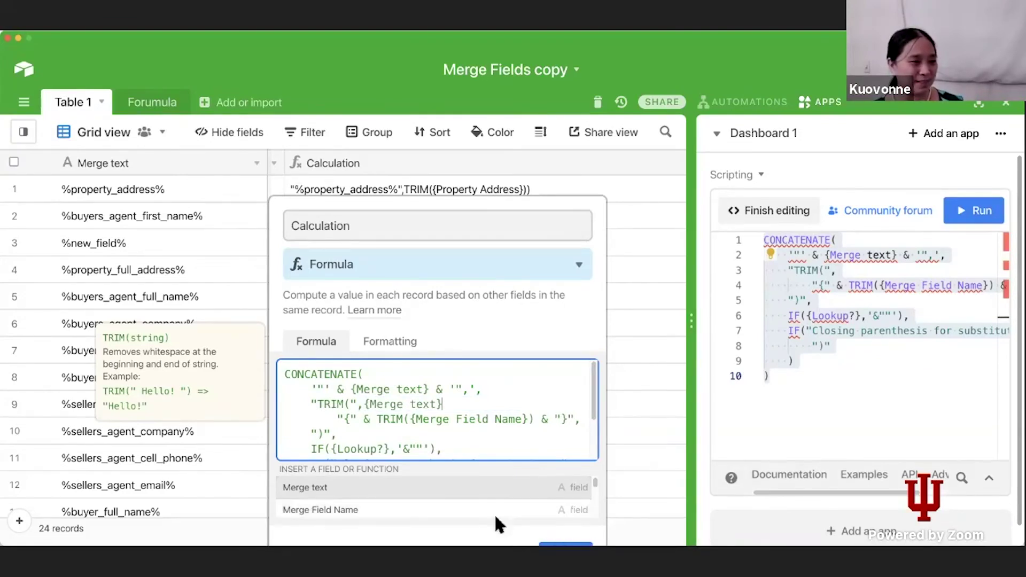
click(624, 361)
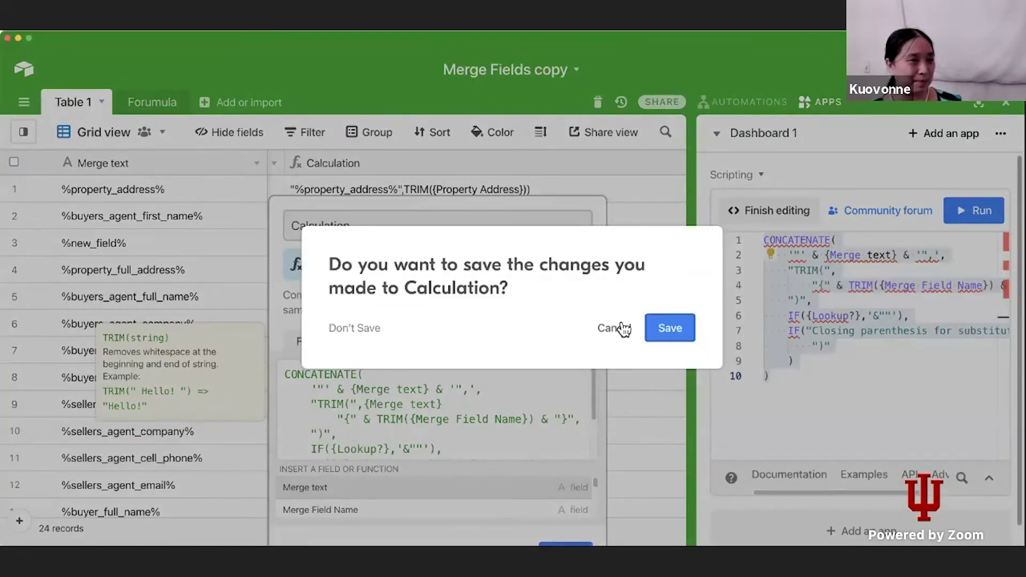
click(349, 331)
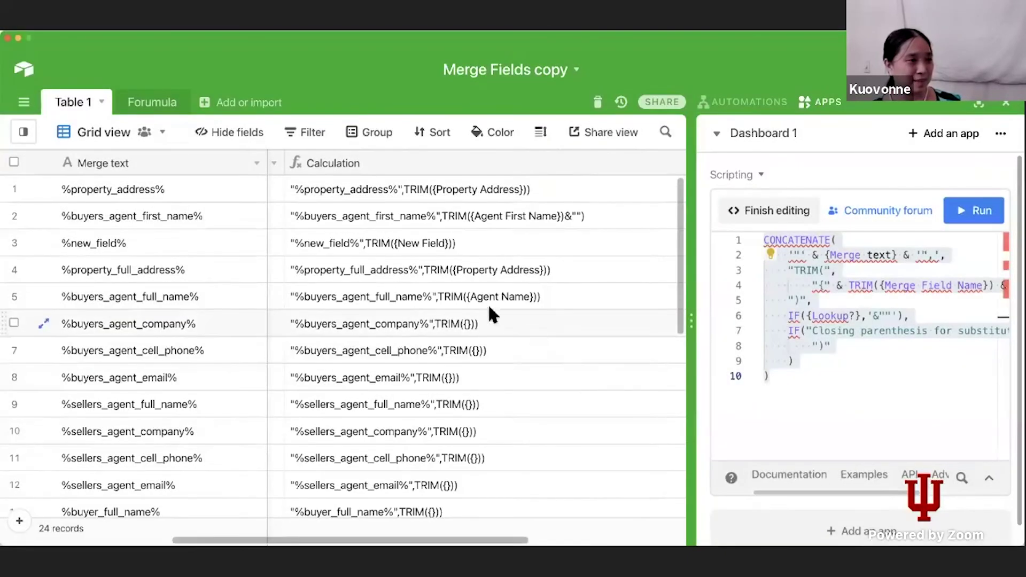
Step: Close the scripting dashboard to widen Table 1's grid and glance at the field list
click(403, 255)
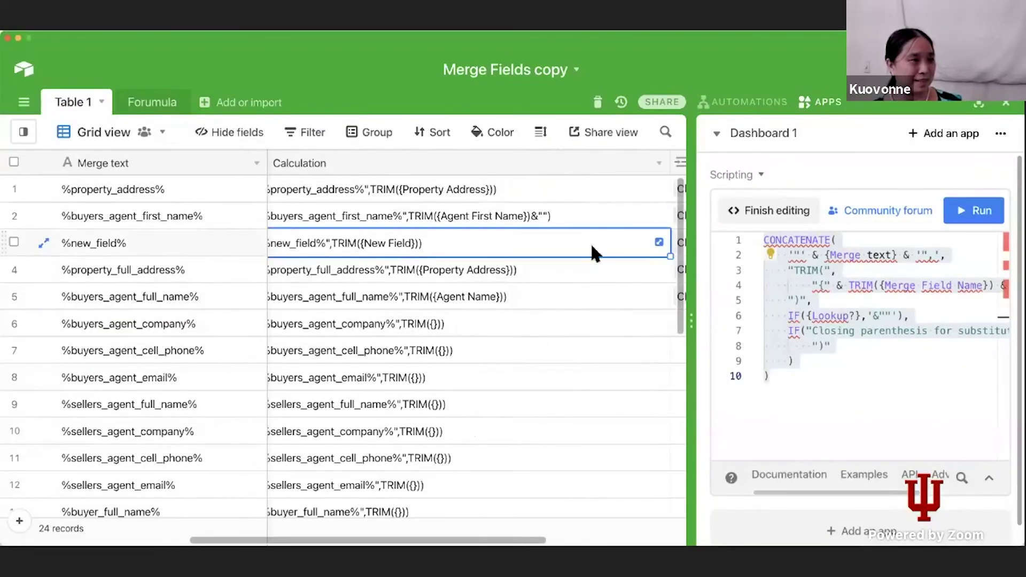
click(1005, 103)
drag(321, 541, 75, 510)
click(235, 135)
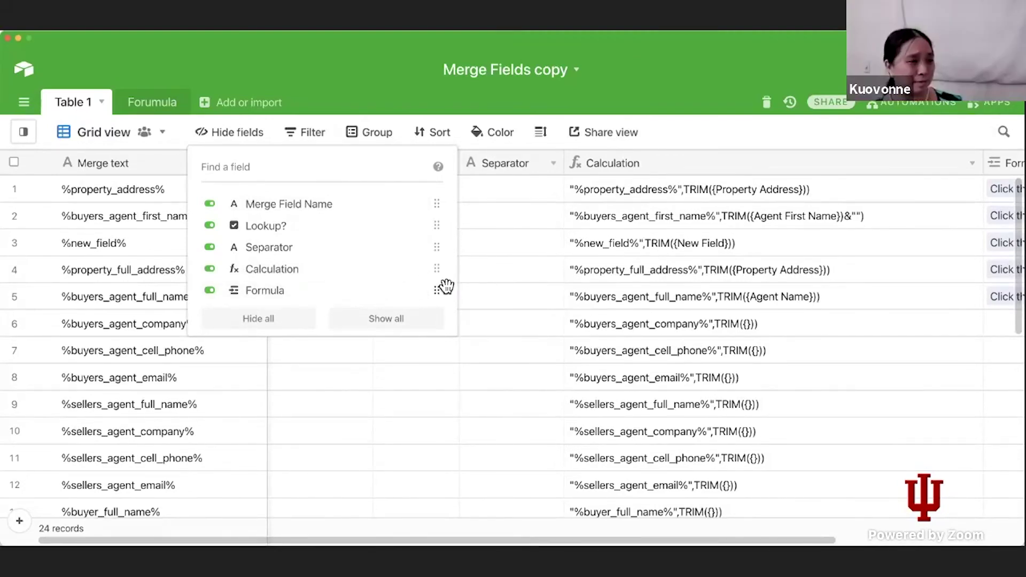
click(862, 256)
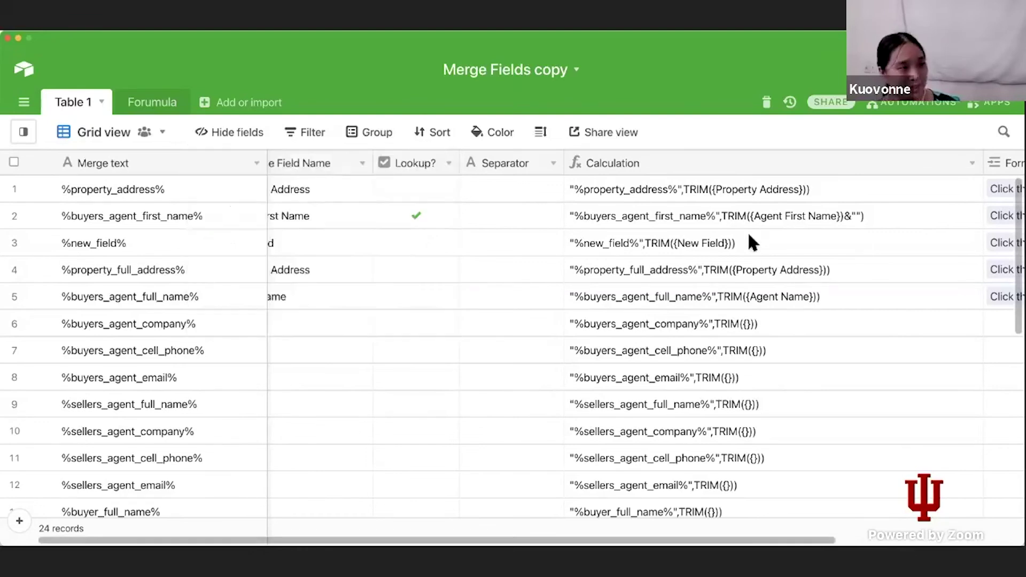
Step: Compare Calculation with the Formula table's field, then move Calculation above Separator in Table 1
click(665, 210)
double_click(627, 160)
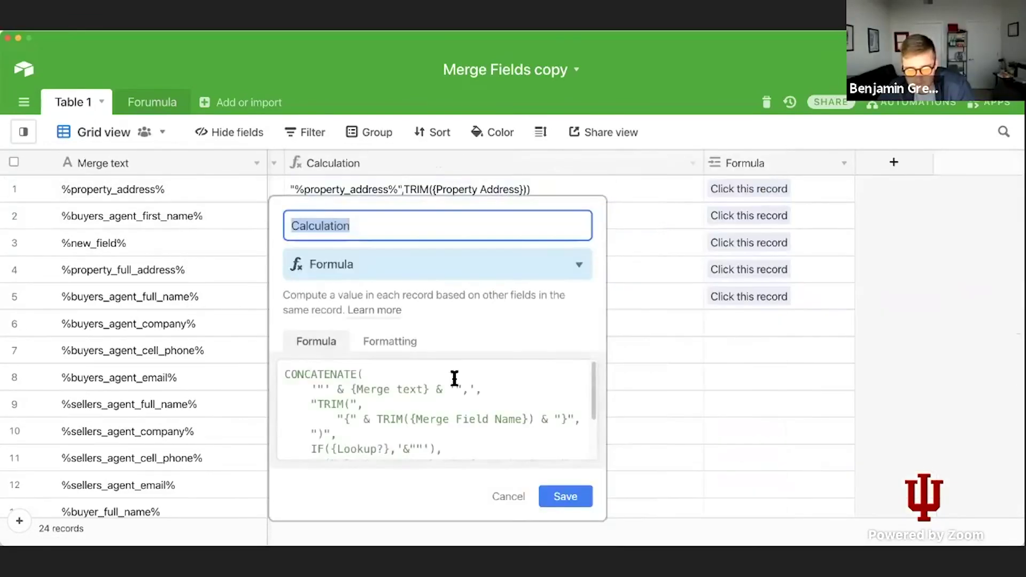
click(138, 105)
double_click(419, 191)
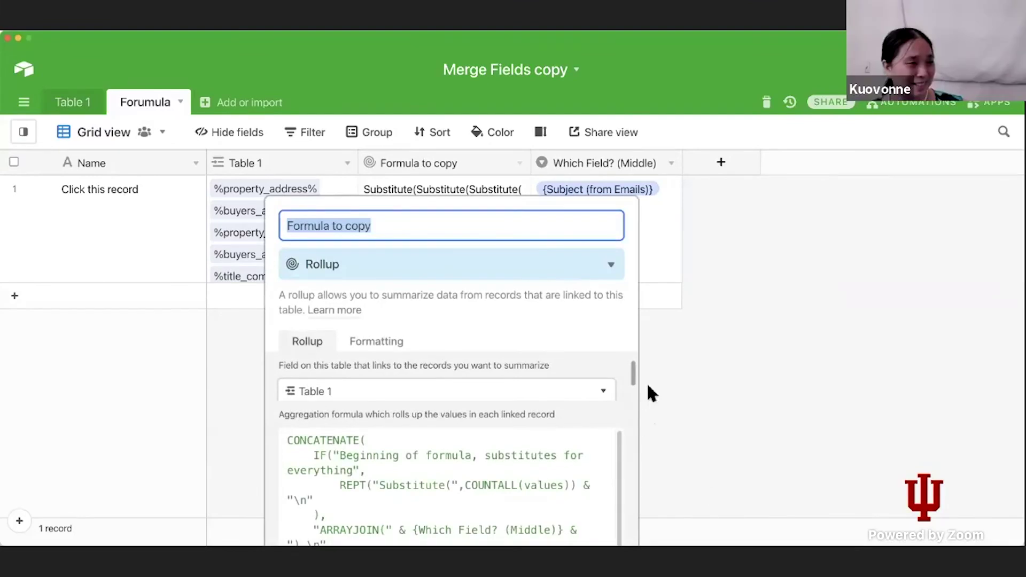
click(69, 101)
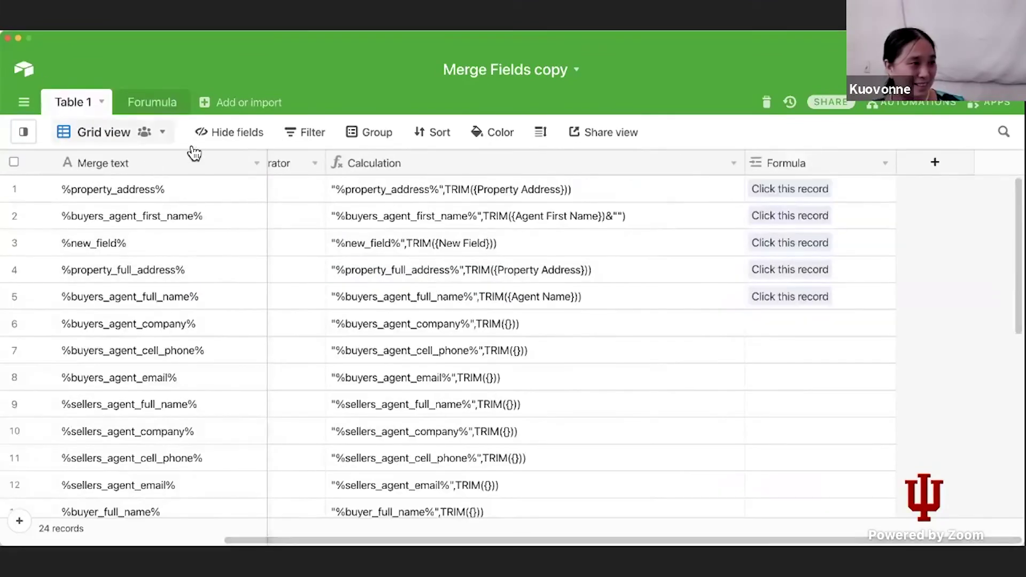
click(270, 134)
drag(442, 273, 435, 251)
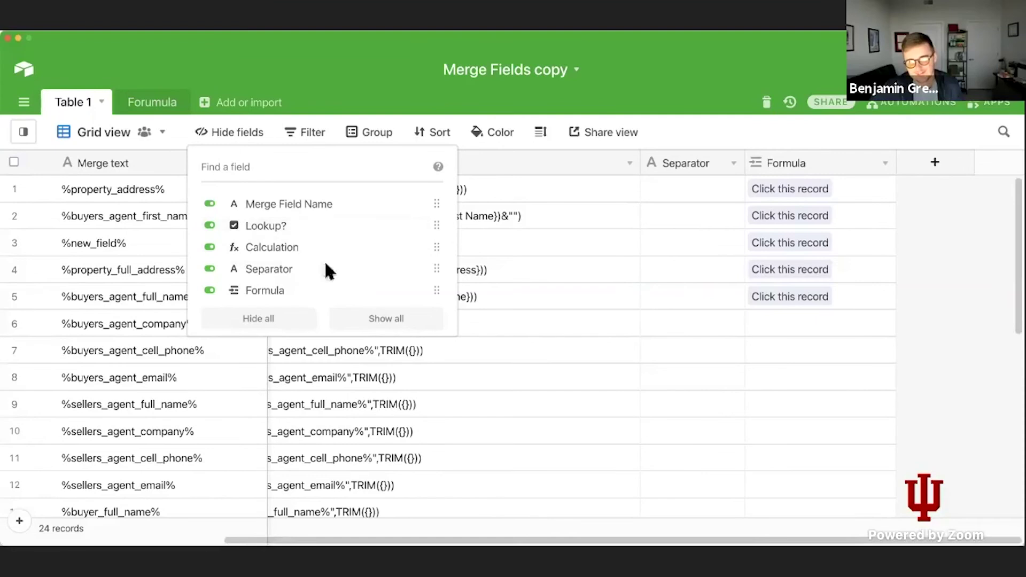
Step: Close the field list and select the Calculation values in rows 5 and 4
click(530, 290)
click(530, 290)
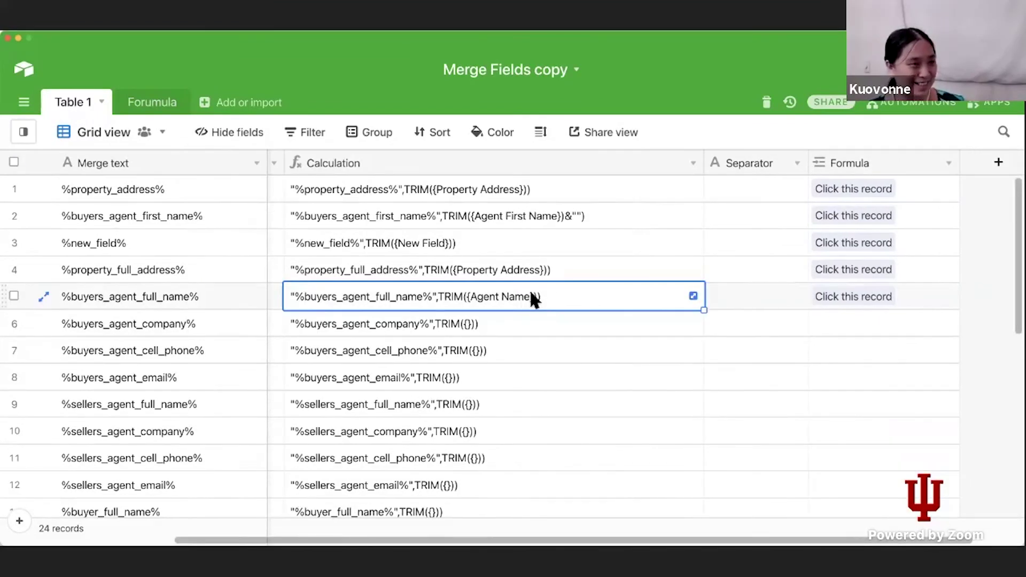
key(Left)
key(Left)
key(Left)
click(598, 260)
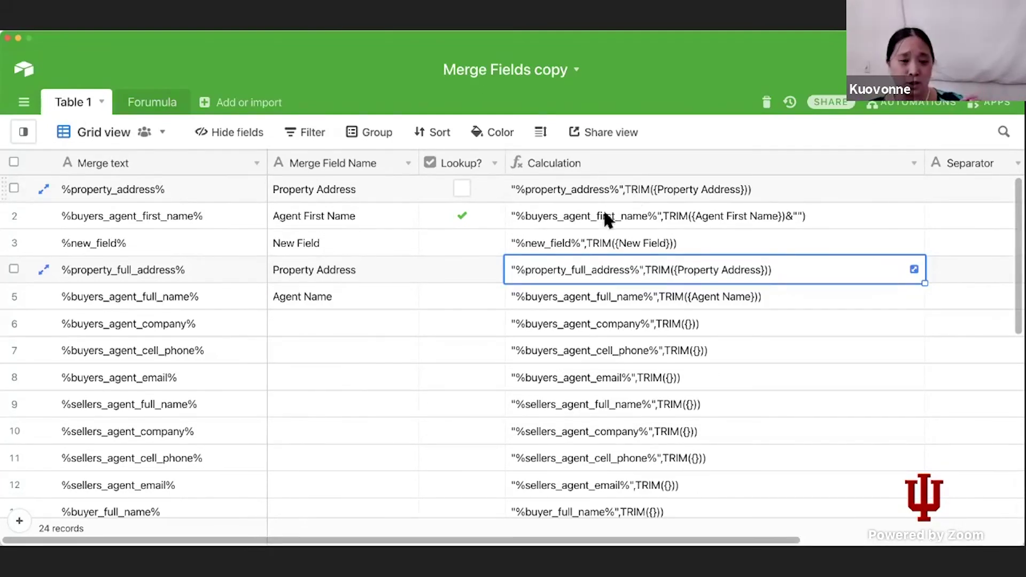
Step: Tick Lookup? for rows 1, 3, 4 and 5, then untick them, leaving only row 2 ticked
click(469, 193)
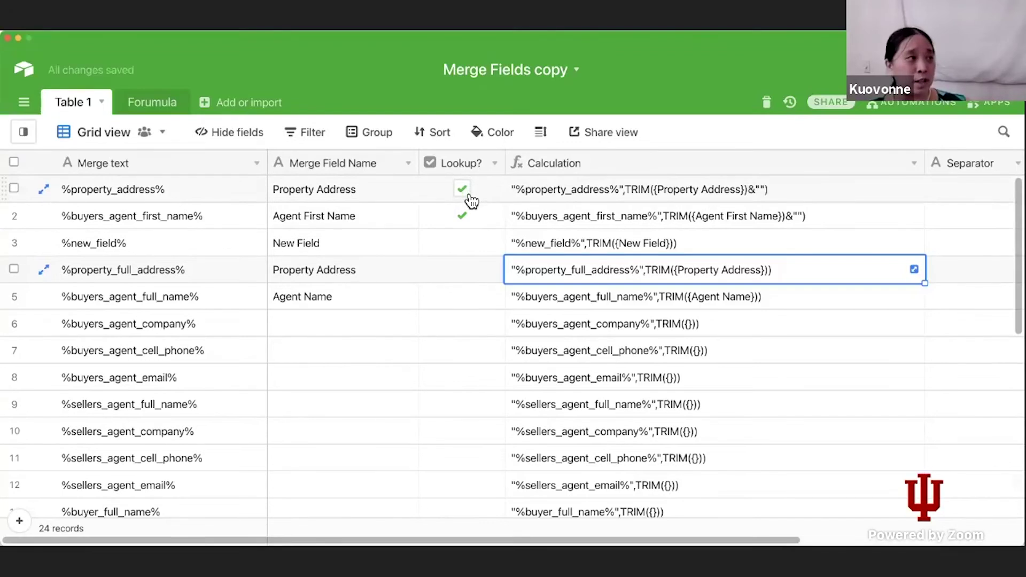
click(463, 243)
click(463, 270)
click(463, 297)
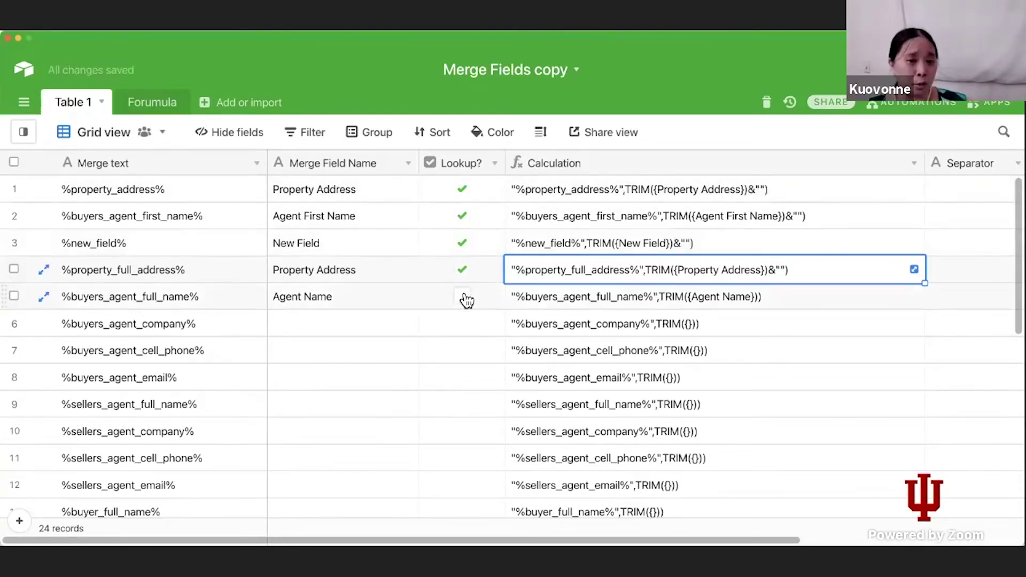
click(464, 291)
click(463, 270)
click(463, 245)
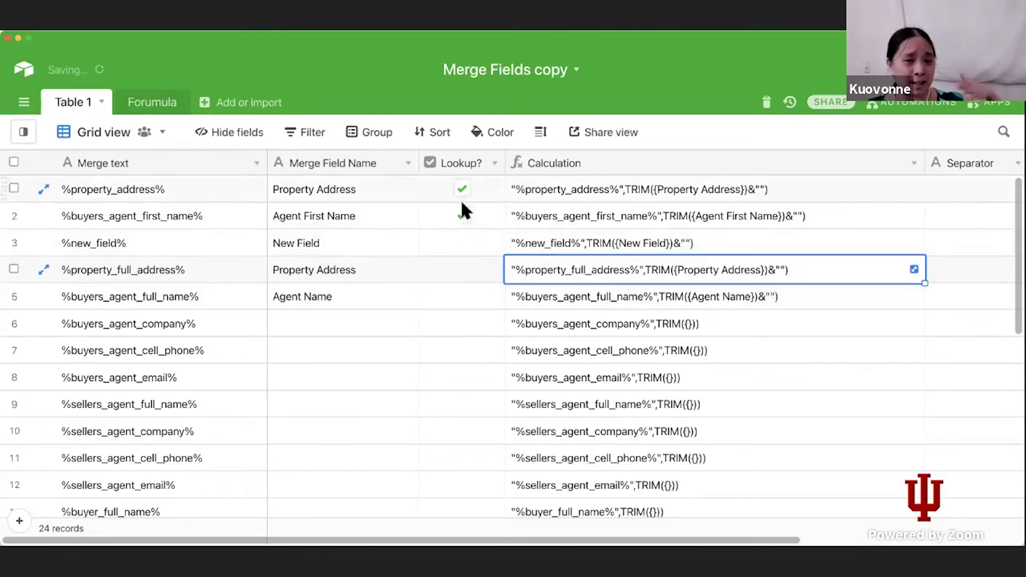
click(463, 194)
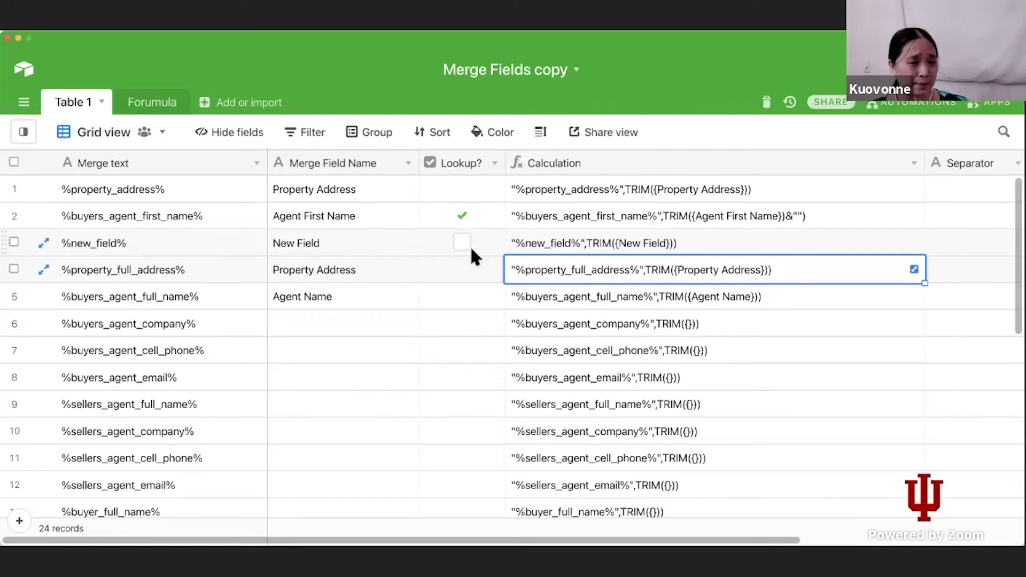
click(620, 235)
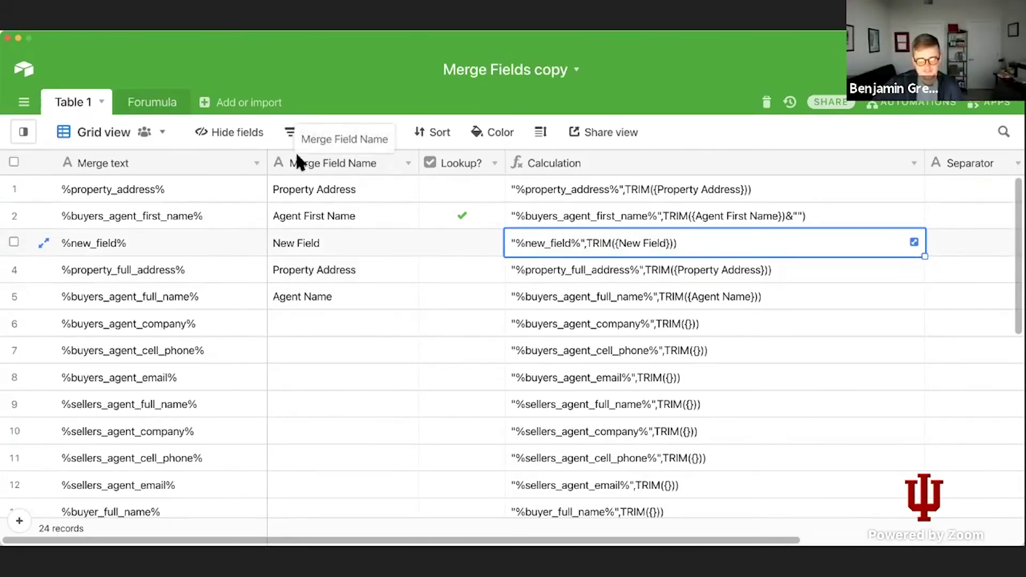